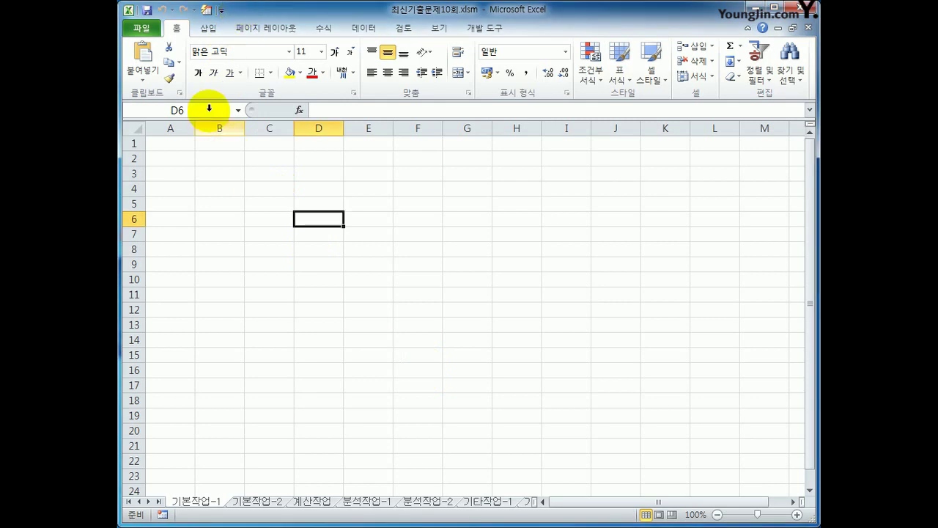
- Select cell B2 and open the 데이터 tab's 기타 원본 list of external data sources
{"action": "left_click", "coordinate": [215, 158]}
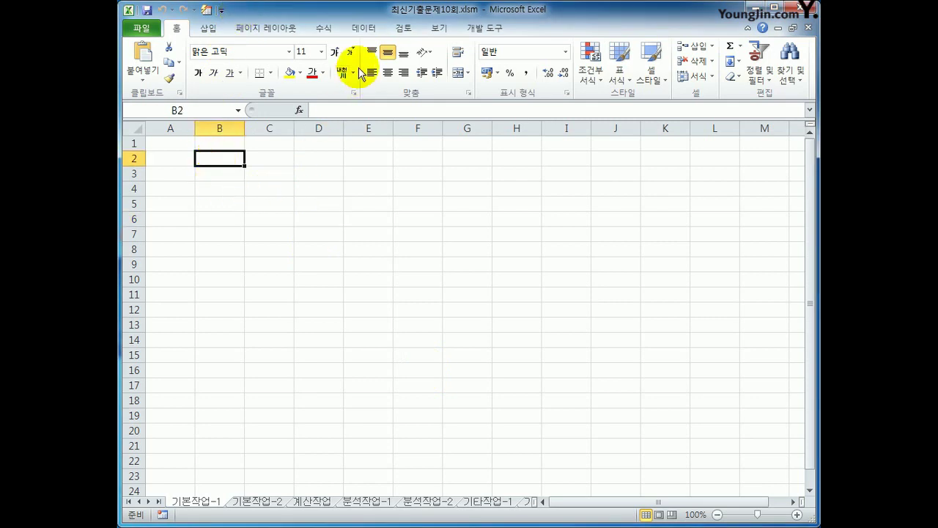
{"action": "left_click", "coordinate": [360, 28]}
{"action": "left_click", "coordinate": [224, 87]}
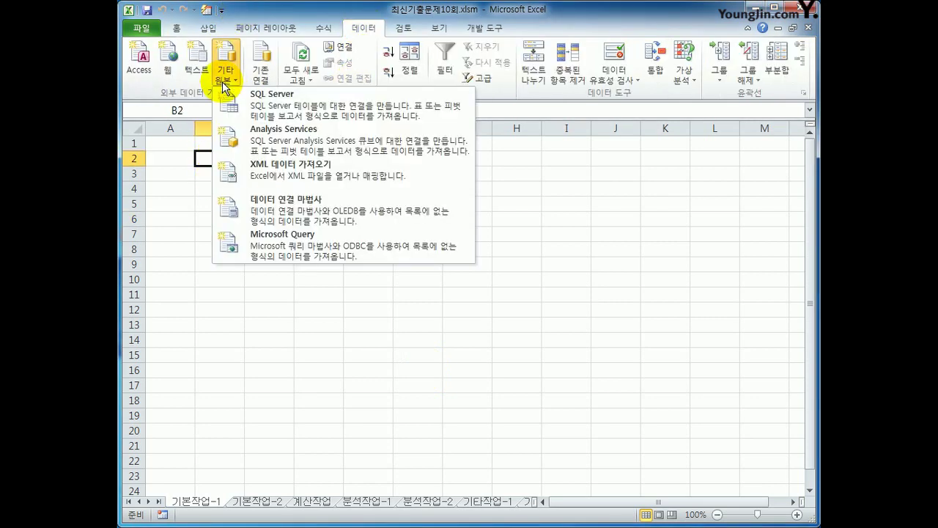
- Start a Microsoft Query import using MS Access Database* as the data source
{"action": "left_click", "coordinate": [308, 245]}
{"action": "left_click_drag", "start_coordinate": [252, 195], "coordinate": [530, 210]}
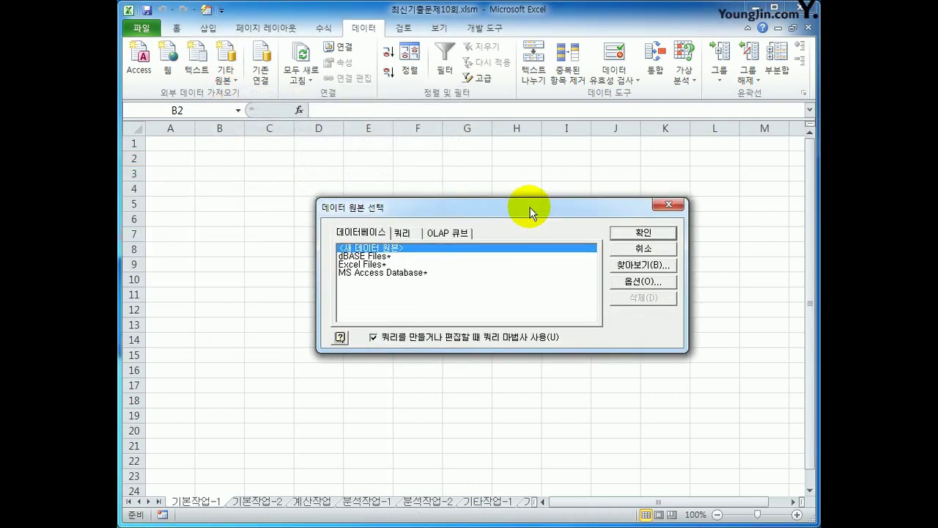
{"action": "left_click", "coordinate": [443, 272]}
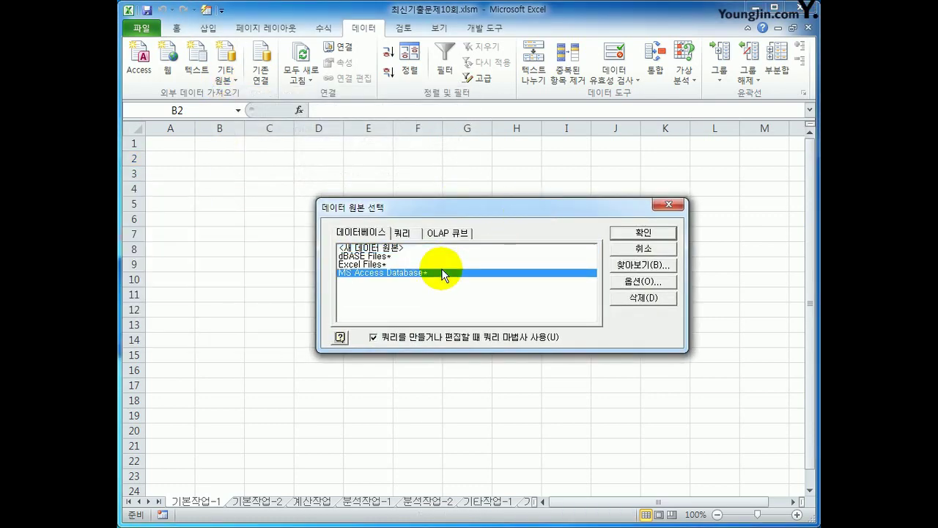
{"action": "left_click", "coordinate": [640, 231]}
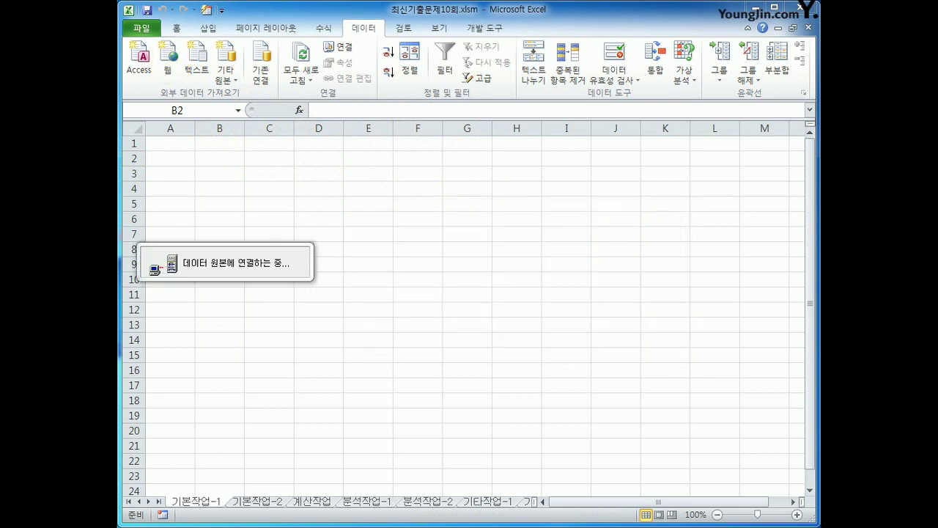
- Browse to c:\2020컴활1급\스프레드시트\기출문제, then select and confirm 도서.accdb
{"action": "double_click", "coordinate": [513, 244]}
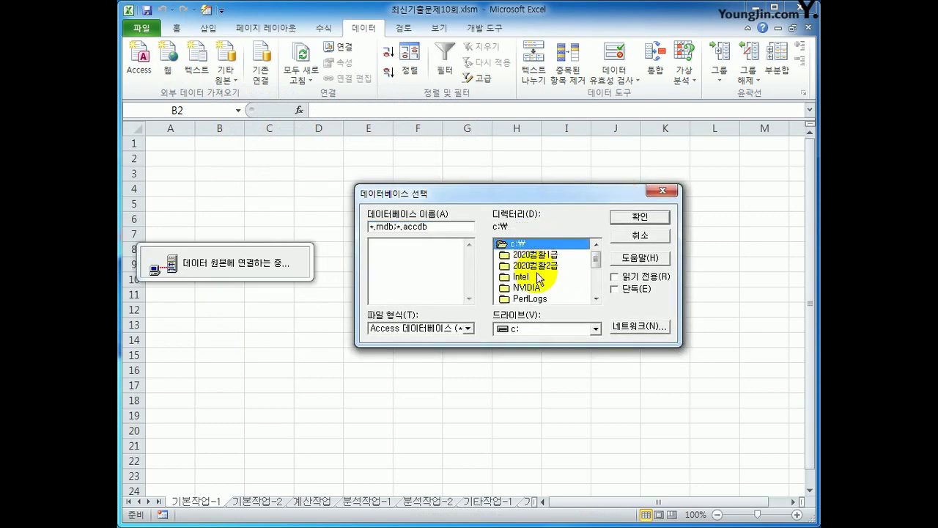
{"action": "left_click", "coordinate": [537, 267]}
{"action": "double_click", "coordinate": [537, 266]}
{"action": "double_click", "coordinate": [514, 244]}
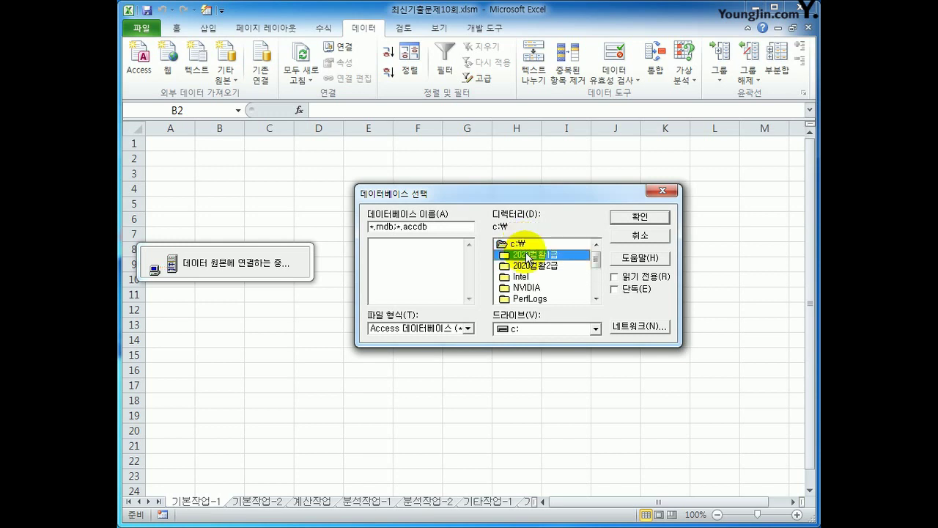
{"action": "double_click", "coordinate": [535, 254]}
{"action": "double_click", "coordinate": [533, 279]}
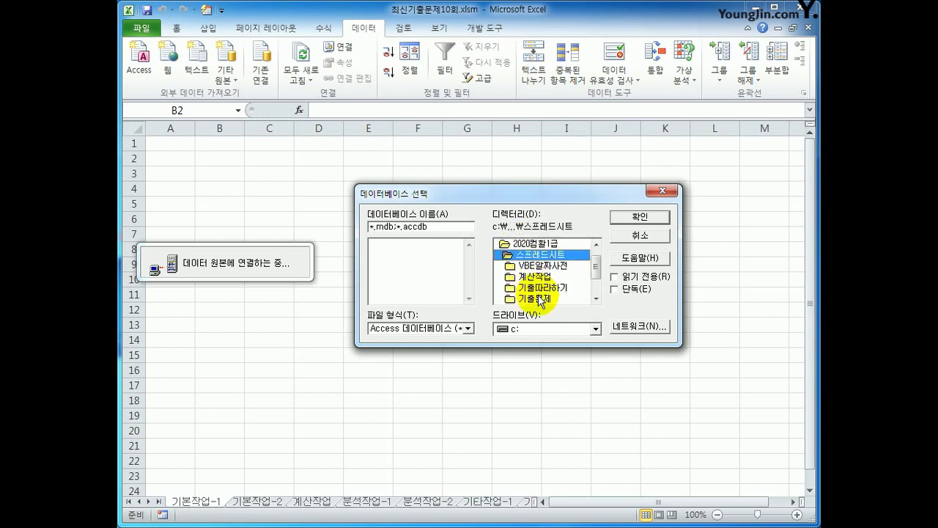
{"action": "double_click", "coordinate": [539, 297]}
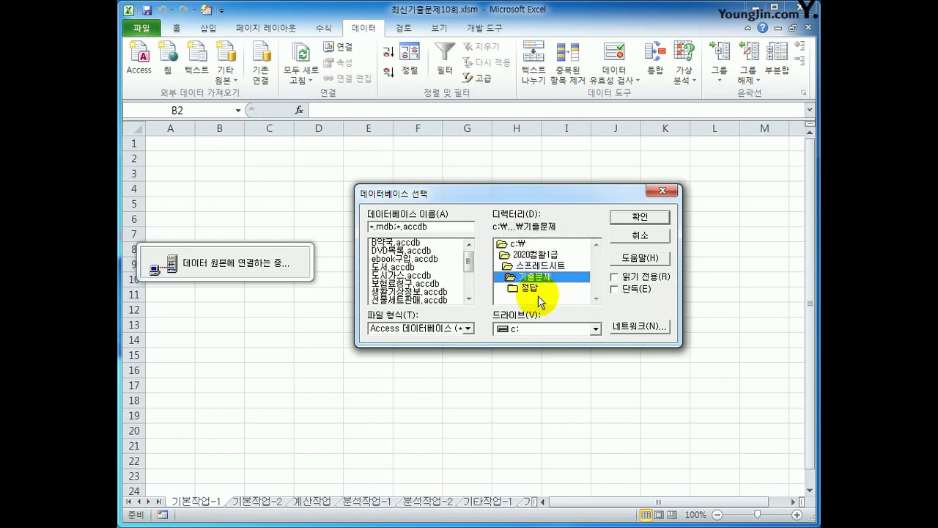
{"action": "left_click", "coordinate": [396, 267]}
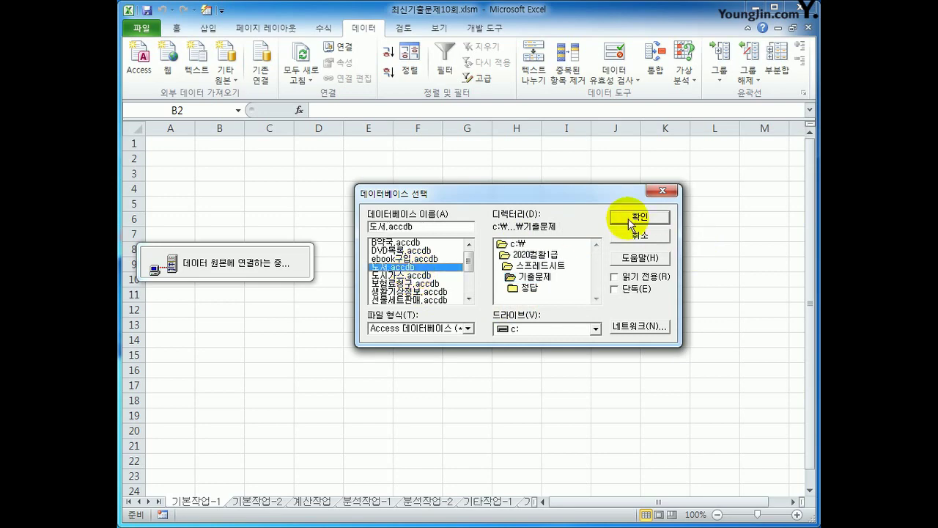
{"action": "left_click", "coordinate": [630, 218]}
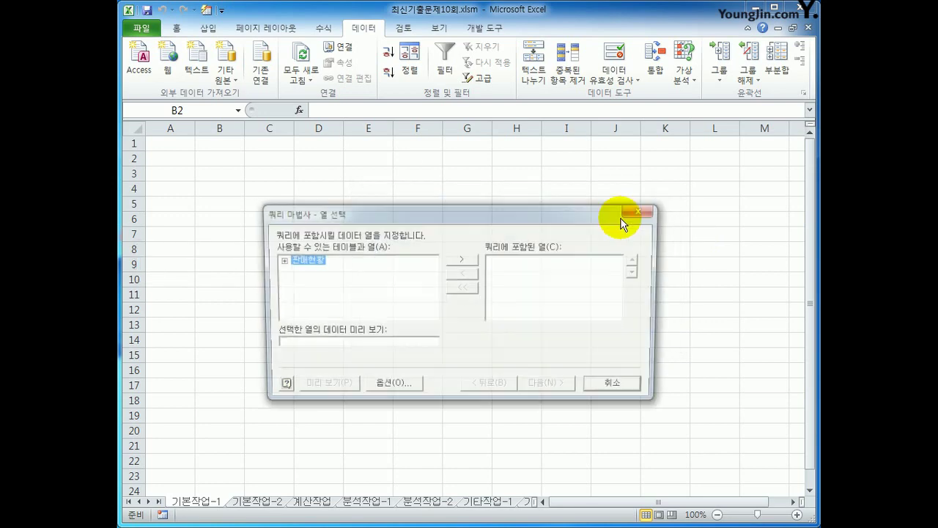
- Expand 판매현황 and add 도서명, 저자, 출판일, 페이지, 정가 and 판매량 as query columns
{"action": "double_click", "coordinate": [308, 260]}
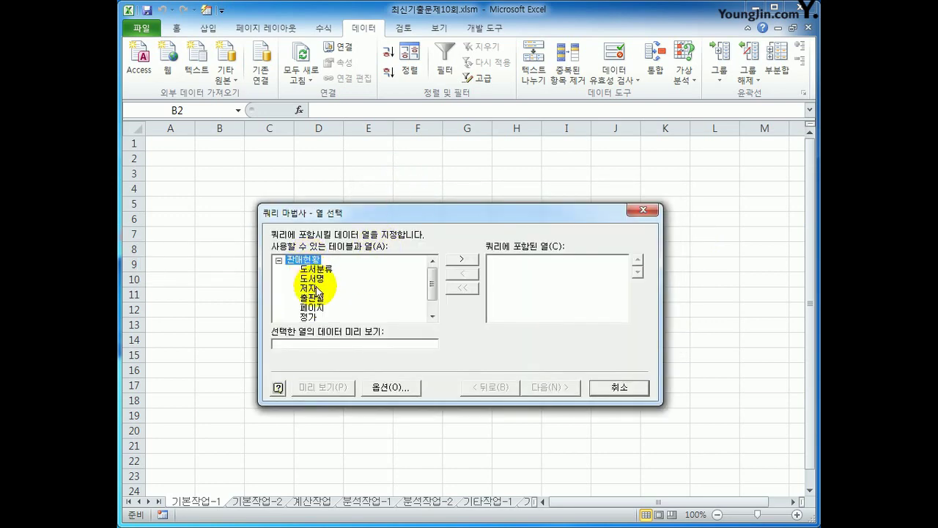
{"action": "double_click", "coordinate": [313, 278]}
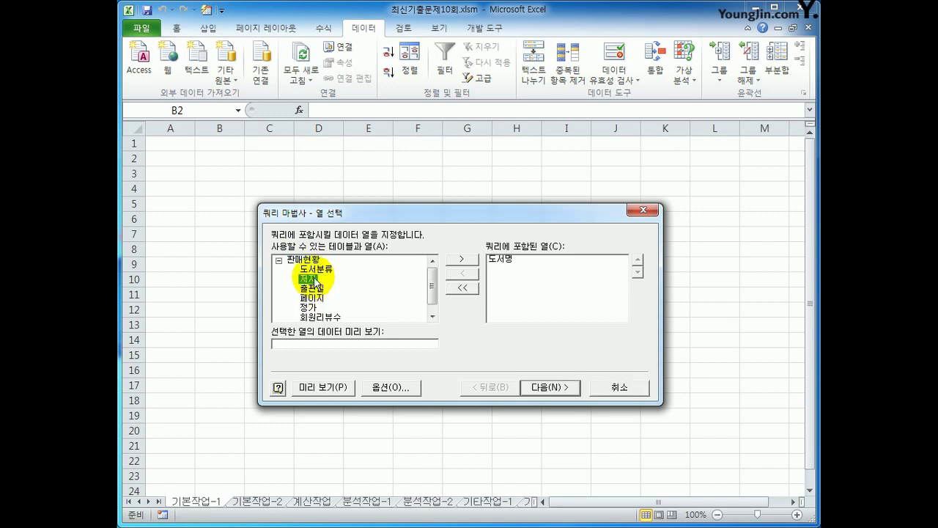
{"action": "double_click", "coordinate": [315, 279]}
{"action": "double_click", "coordinate": [314, 279]}
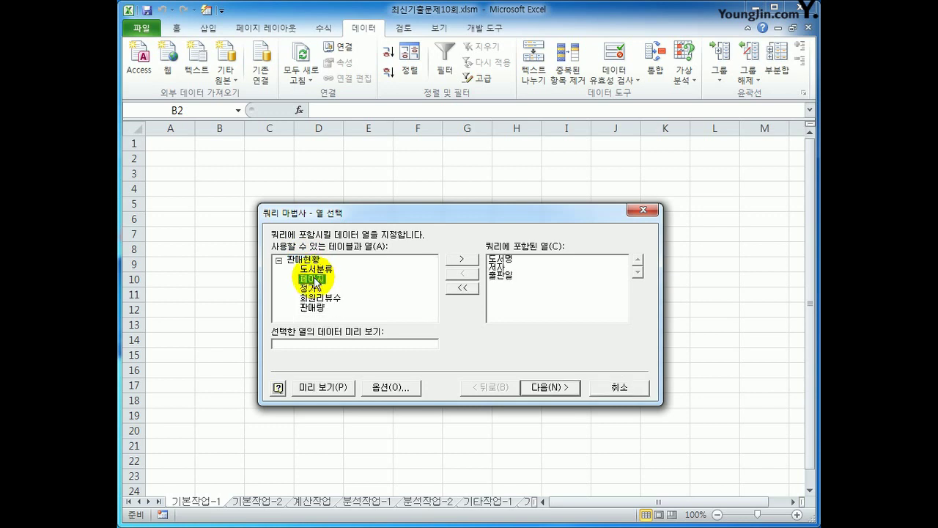
{"action": "double_click", "coordinate": [313, 278]}
{"action": "double_click", "coordinate": [314, 279]}
{"action": "left_click", "coordinate": [314, 289]}
{"action": "double_click", "coordinate": [314, 288]}
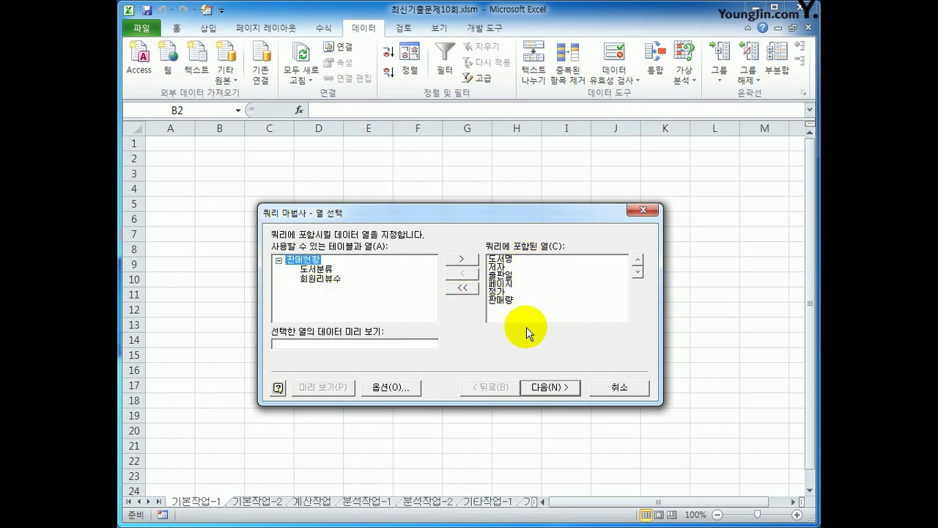
- Filter the query to 출판일 greater than or equal to 2014-01-01
{"action": "left_click", "coordinate": [551, 391]}
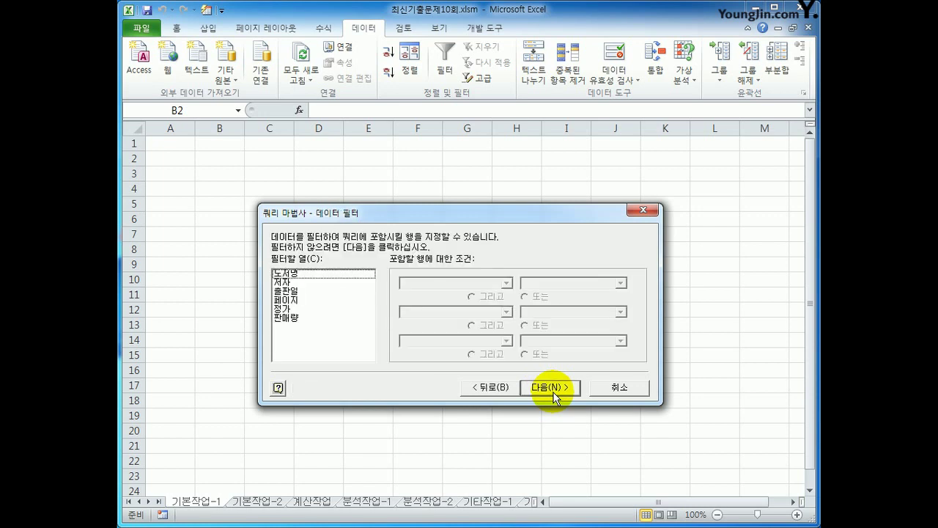
{"action": "left_click", "coordinate": [322, 292]}
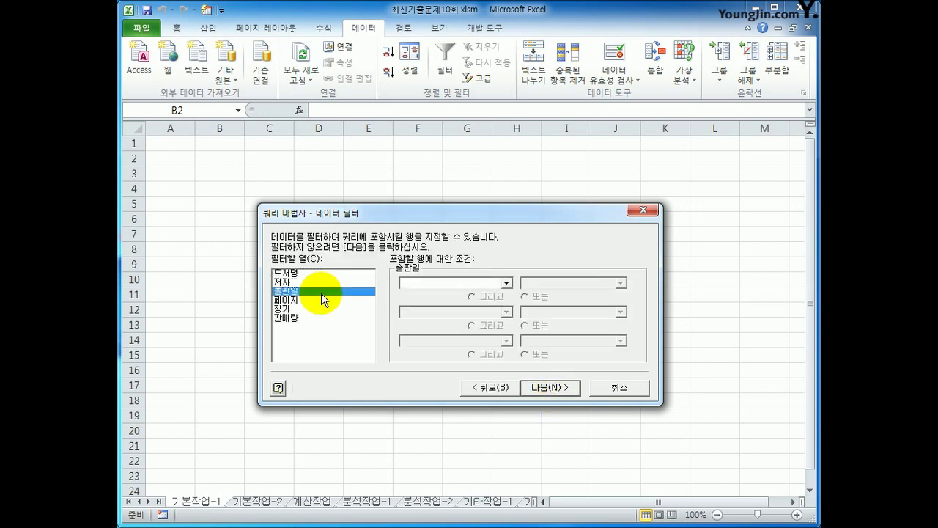
{"action": "left_click", "coordinate": [440, 282]}
{"action": "left_click", "coordinate": [434, 325]}
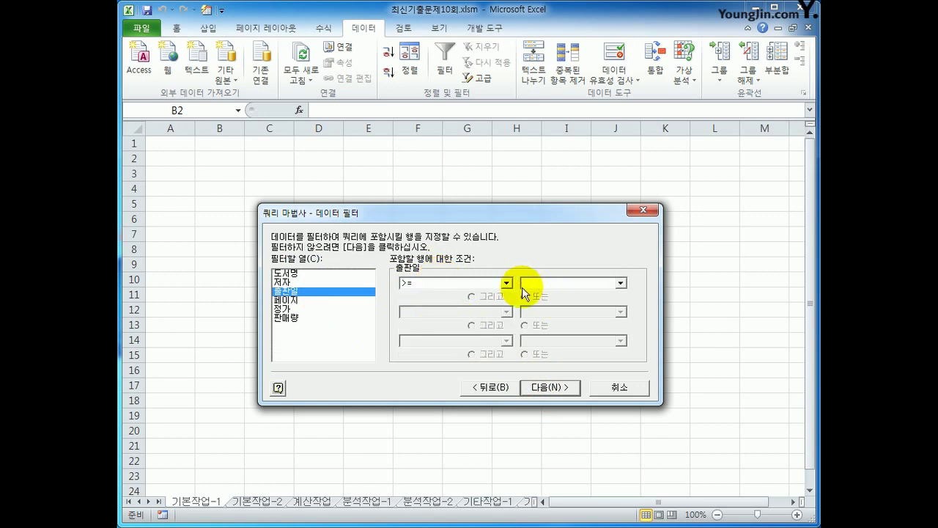
{"action": "left_click", "coordinate": [525, 285]}
{"action": "type", "text": "2014-01-01"}
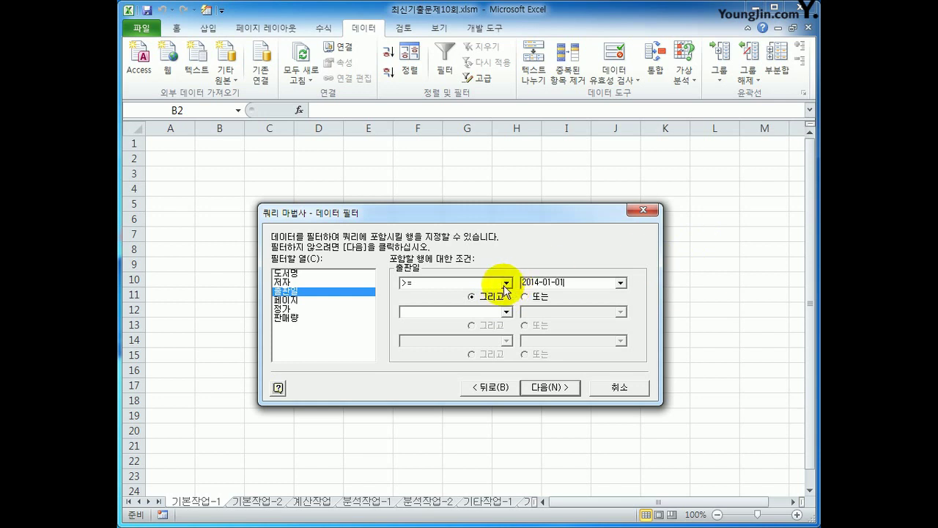
- Add a second filter requiring 정가 greater than or equal to 18000
{"action": "left_click", "coordinate": [289, 309]}
{"action": "left_click", "coordinate": [420, 285]}
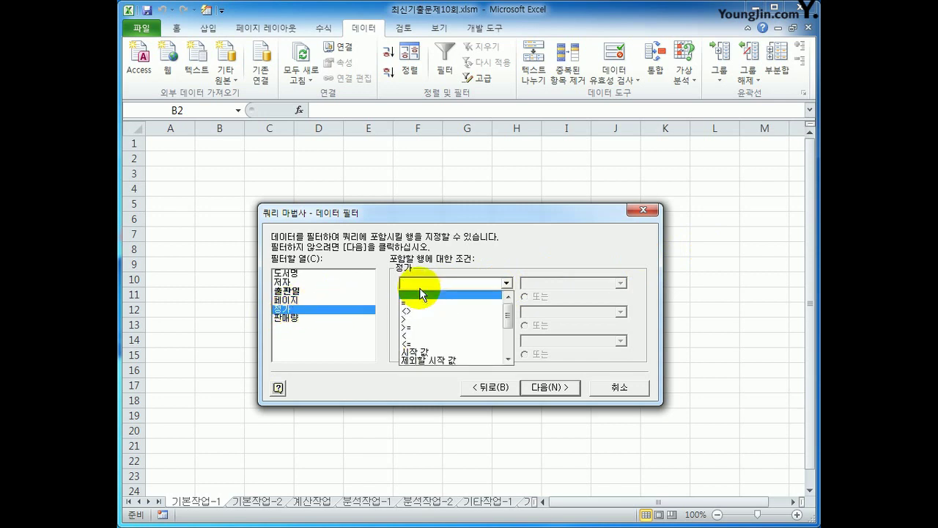
{"action": "left_click", "coordinate": [423, 327]}
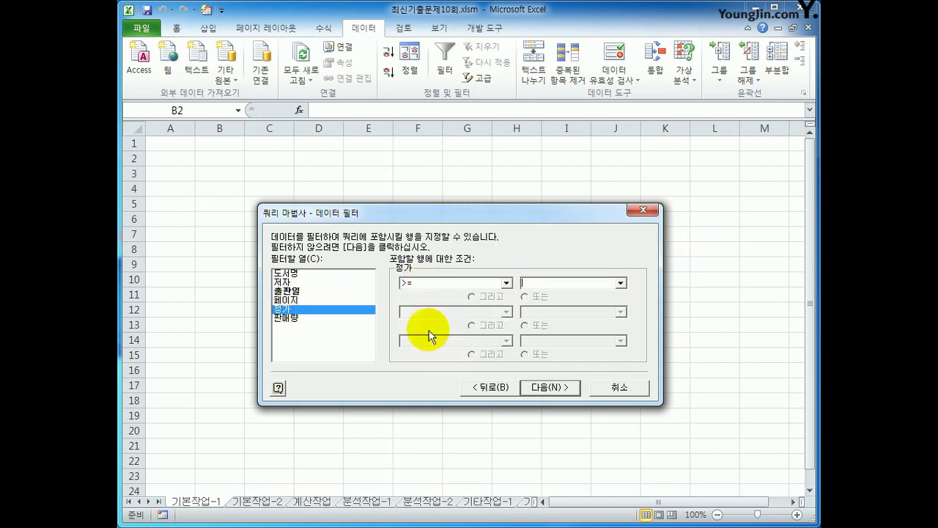
{"action": "type", "text": "18000"}
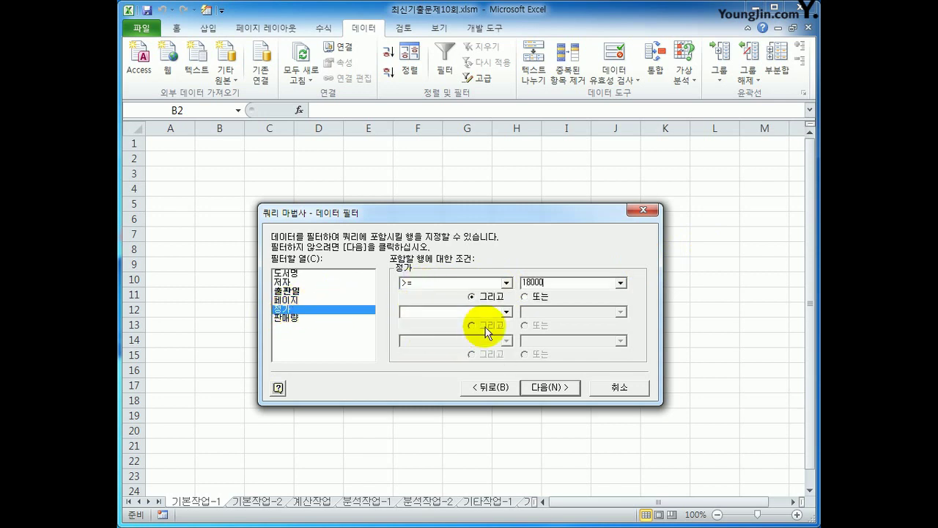
{"action": "left_click", "coordinate": [541, 388]}
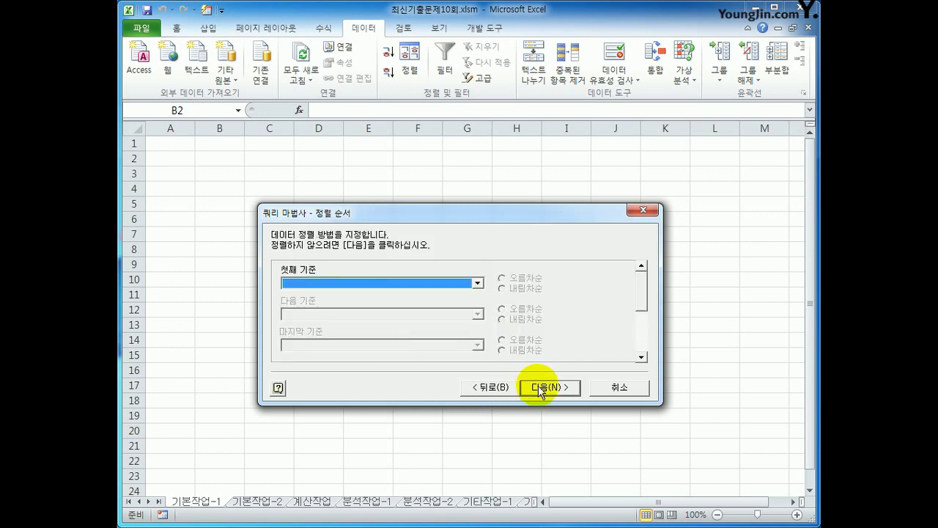
- Sort by 출판일 descending, then 정가 descending, and finish the Query wizard
{"action": "left_click", "coordinate": [465, 285]}
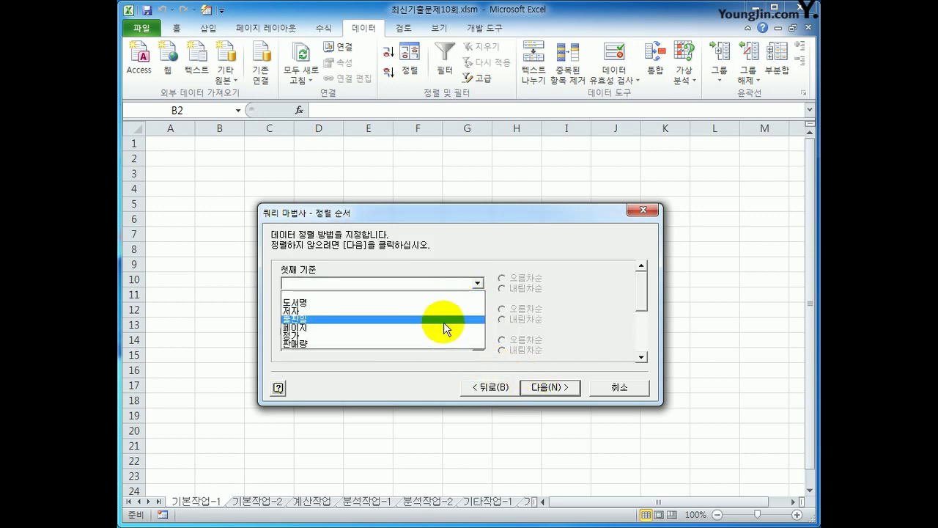
{"action": "left_click", "coordinate": [444, 320]}
{"action": "left_click", "coordinate": [522, 288]}
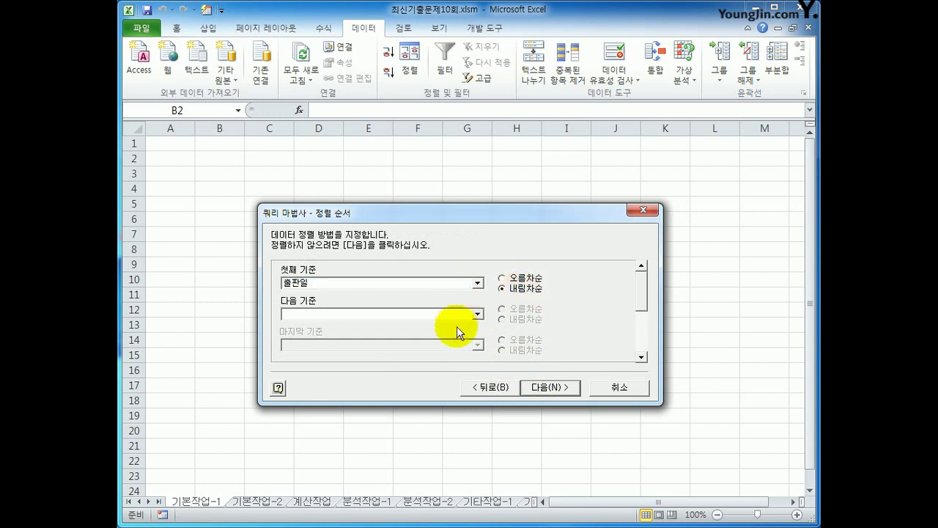
{"action": "left_click", "coordinate": [475, 313]}
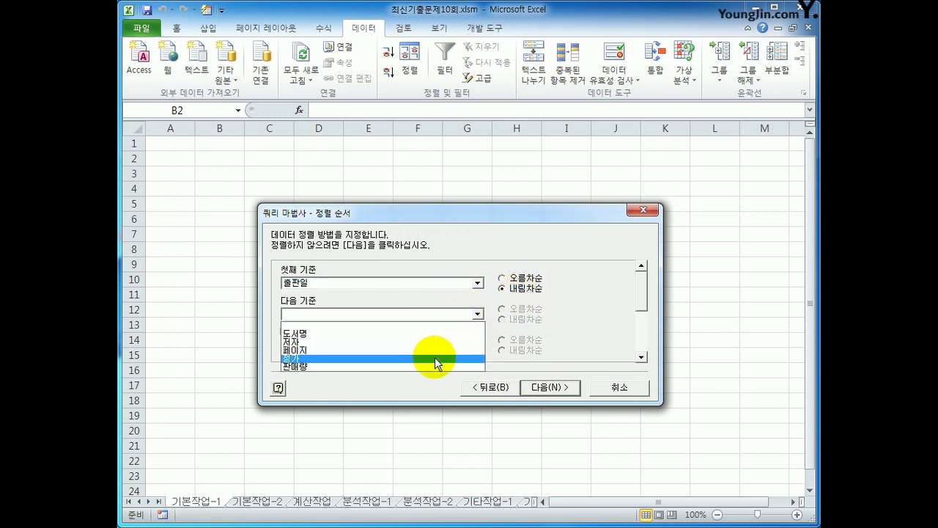
{"action": "left_click", "coordinate": [435, 358]}
{"action": "left_click", "coordinate": [511, 321]}
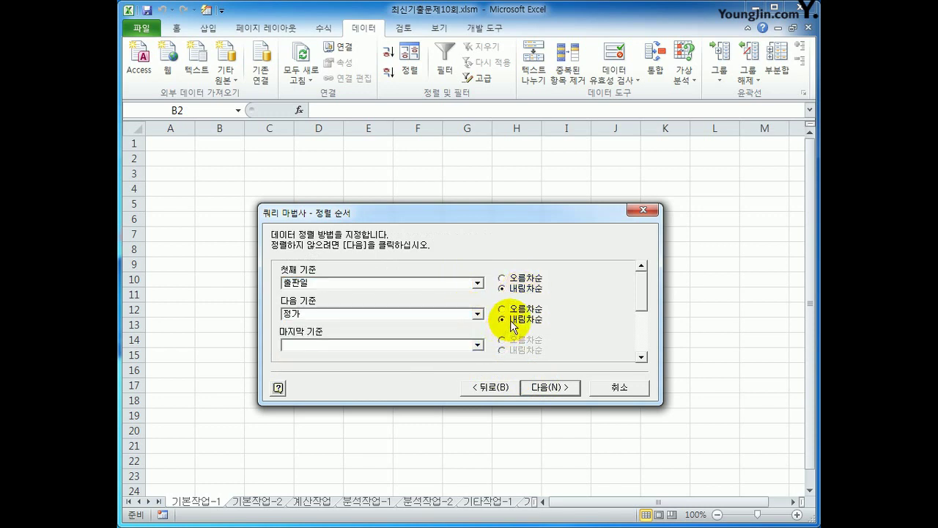
{"action": "left_click", "coordinate": [541, 386]}
{"action": "left_click", "coordinate": [538, 389]}
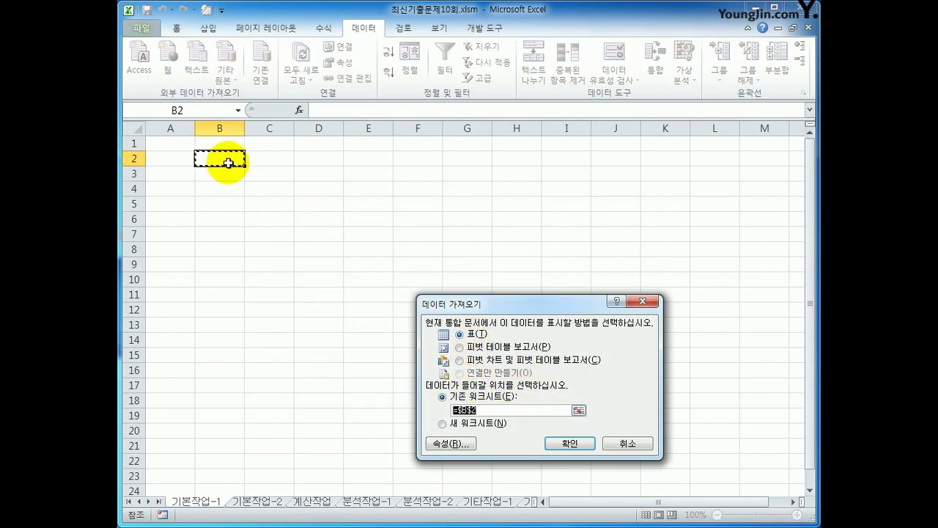
- Import the query results as a table at $B$2, then go to the 기본작업-2 sheet
{"action": "left_click", "coordinate": [580, 443]}
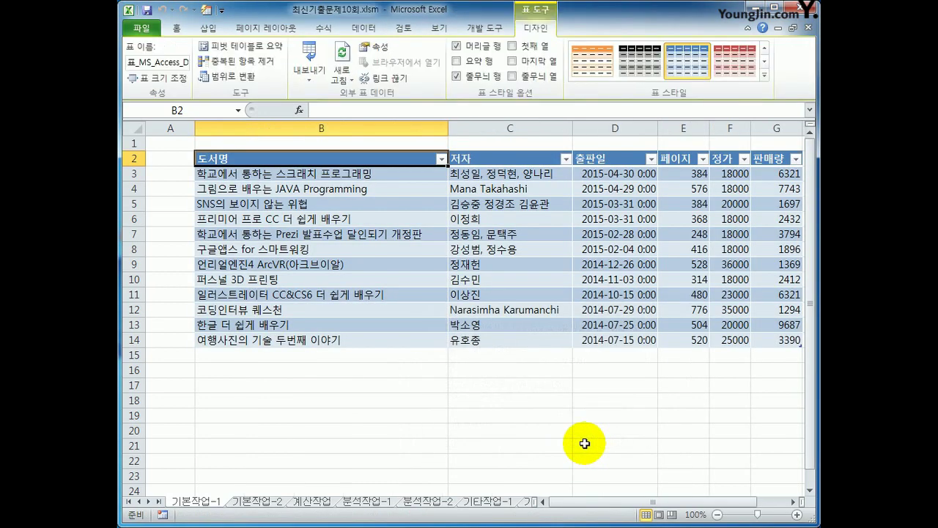
{"action": "left_click", "coordinate": [253, 501]}
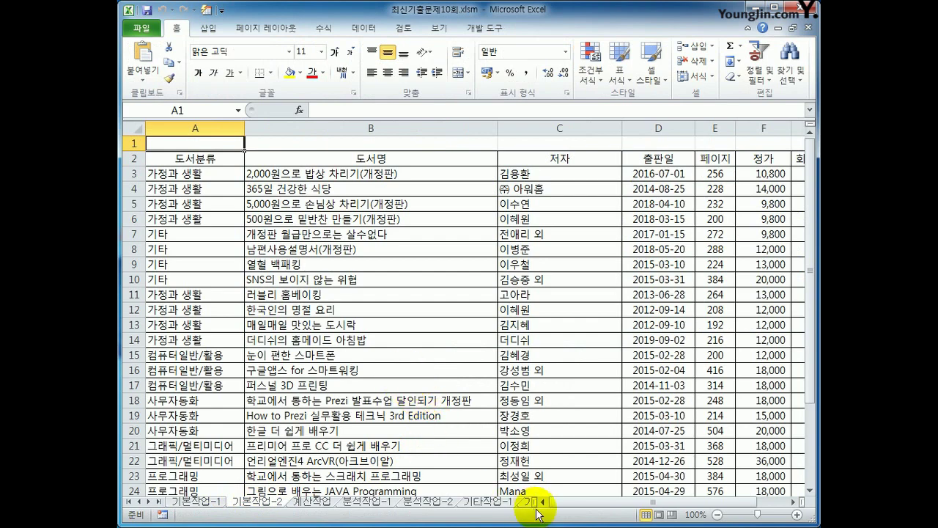
{"action": "left_click_drag", "start_coordinate": [565, 503], "coordinate": [624, 509]}
{"action": "scroll", "coordinate": [555, 477], "scroll_direction": "down", "scroll_amount": 5}
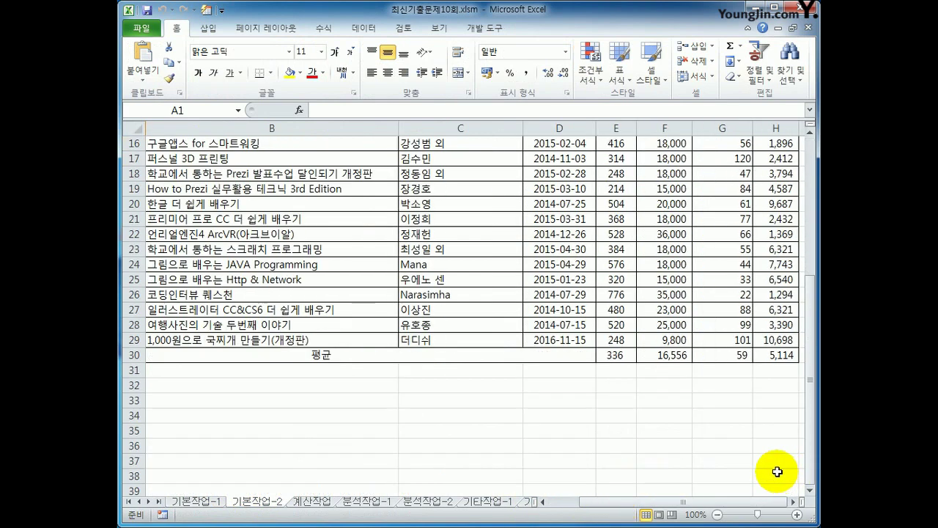
{"action": "left_click", "coordinate": [780, 355]}
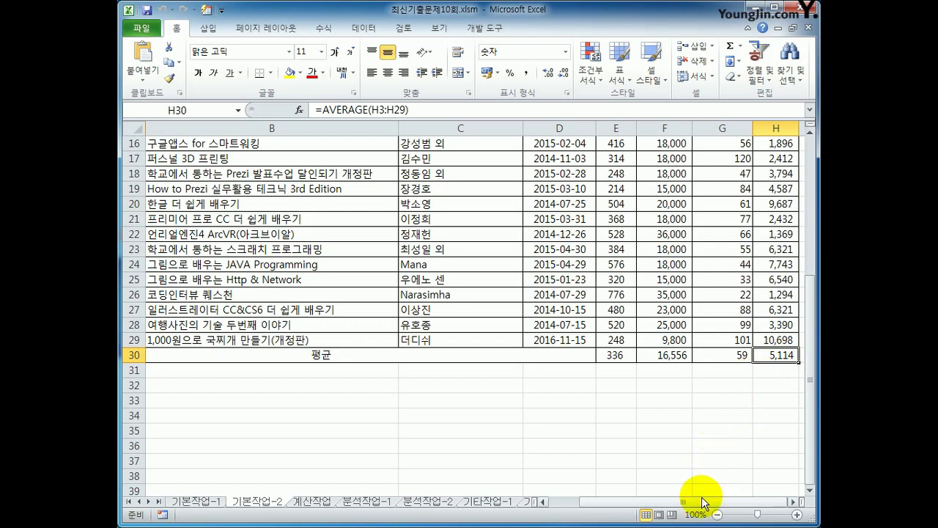
{"action": "left_click", "coordinate": [792, 339]}
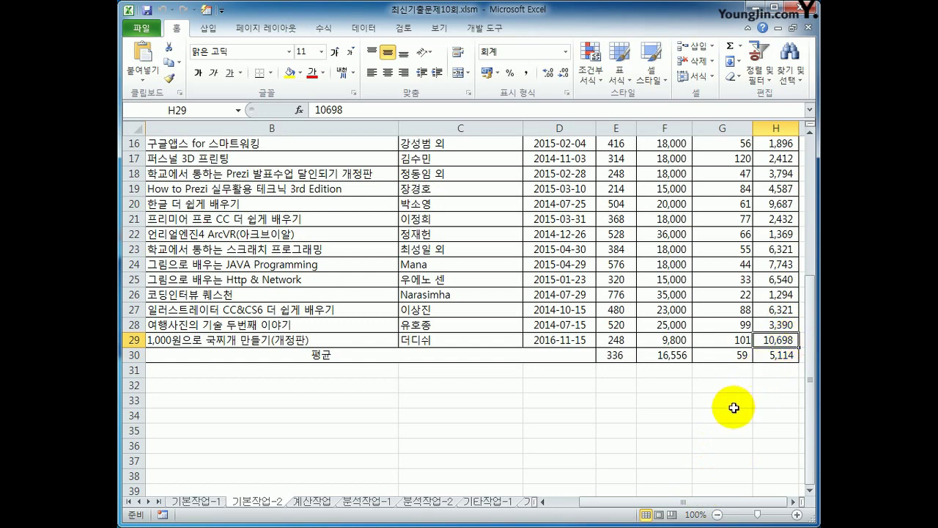
{"action": "left_click", "coordinate": [223, 388]}
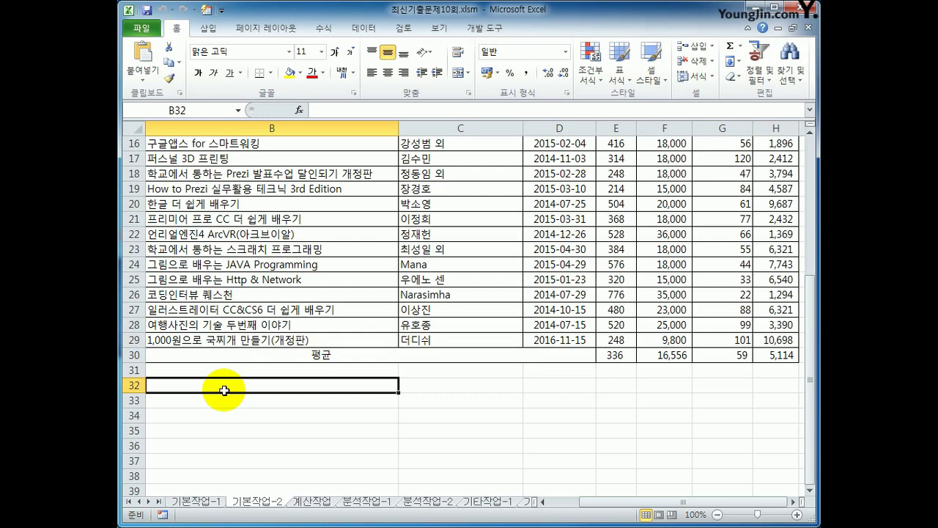
- Enter a 조건 label in B32, start an OR formula below it, then cancel it
{"action": "type", "text": "조건"}
{"action": "key", "text": "Return"}
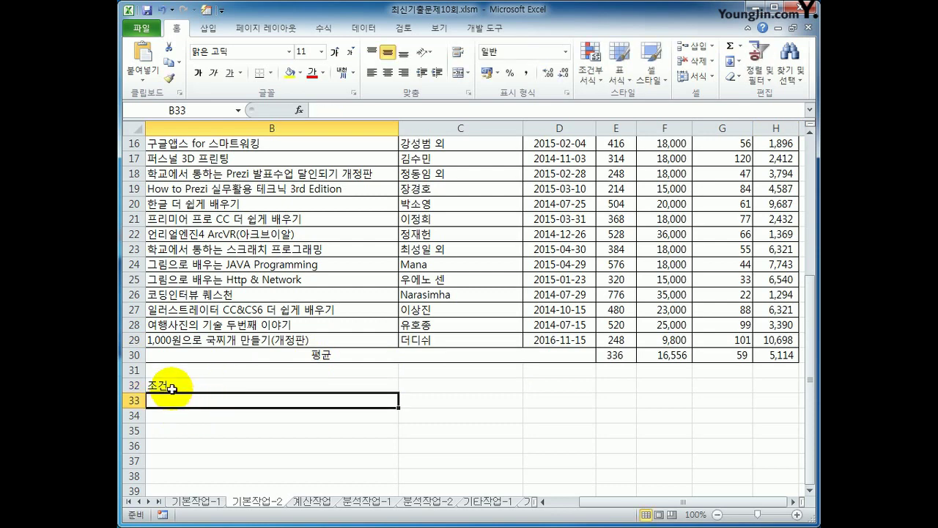
{"action": "left_click_drag", "start_coordinate": [166, 384], "coordinate": [172, 398]}
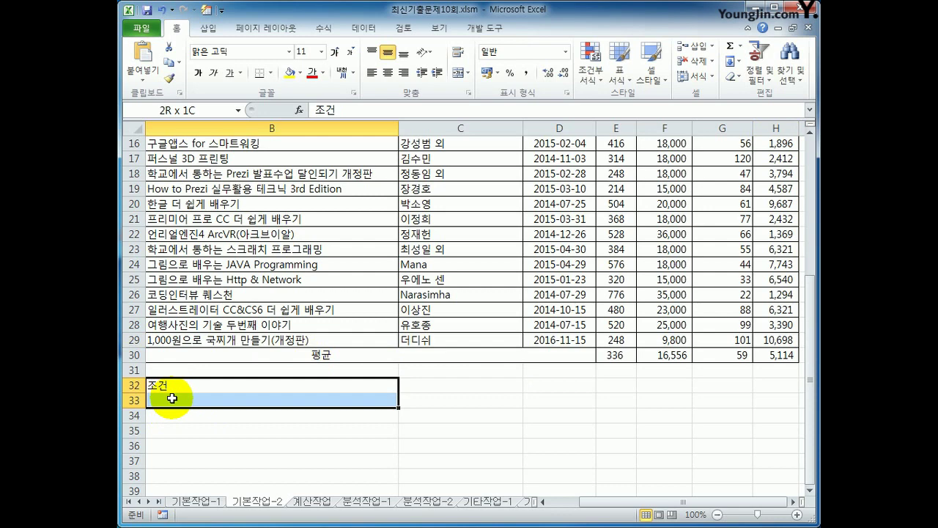
{"action": "left_click_drag", "start_coordinate": [171, 398], "coordinate": [185, 402]}
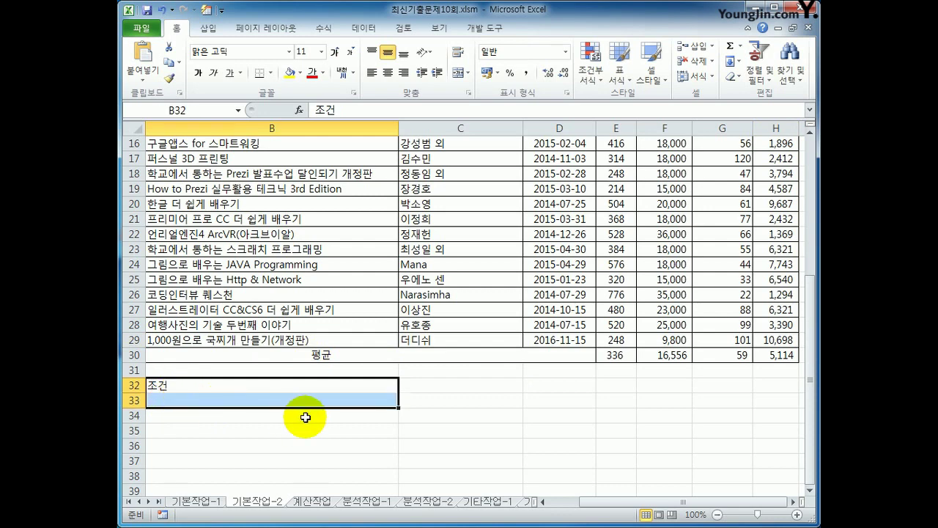
{"action": "left_click", "coordinate": [195, 399]}
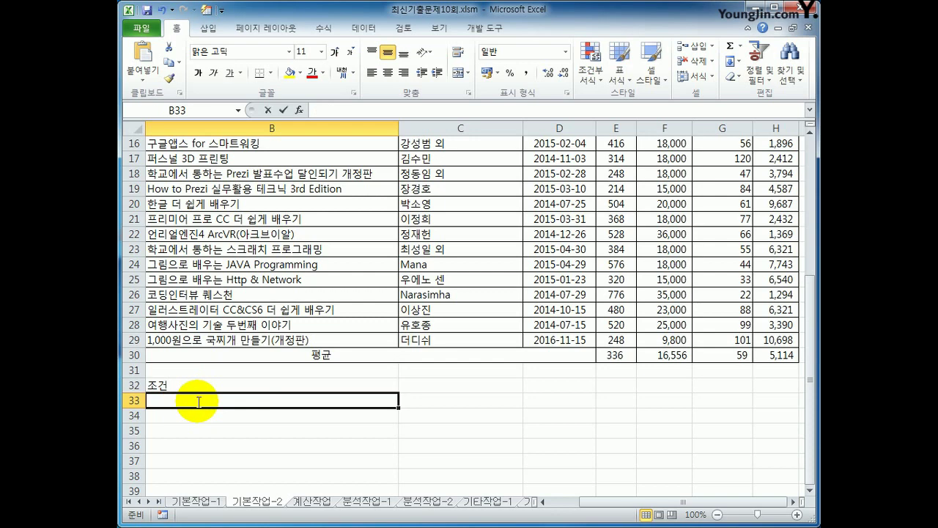
{"action": "type", "text": "=or("}
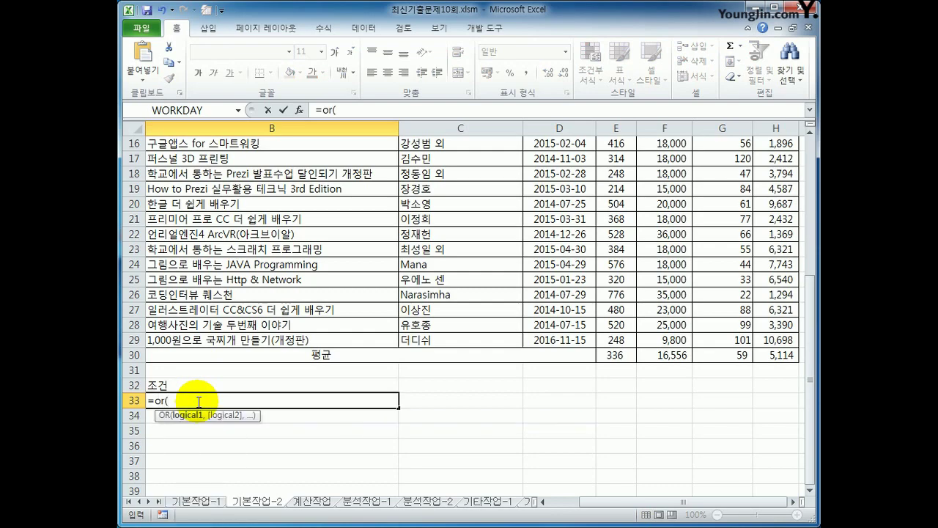
{"action": "scroll", "coordinate": [425, 421], "scroll_direction": "up", "scroll_amount": 5}
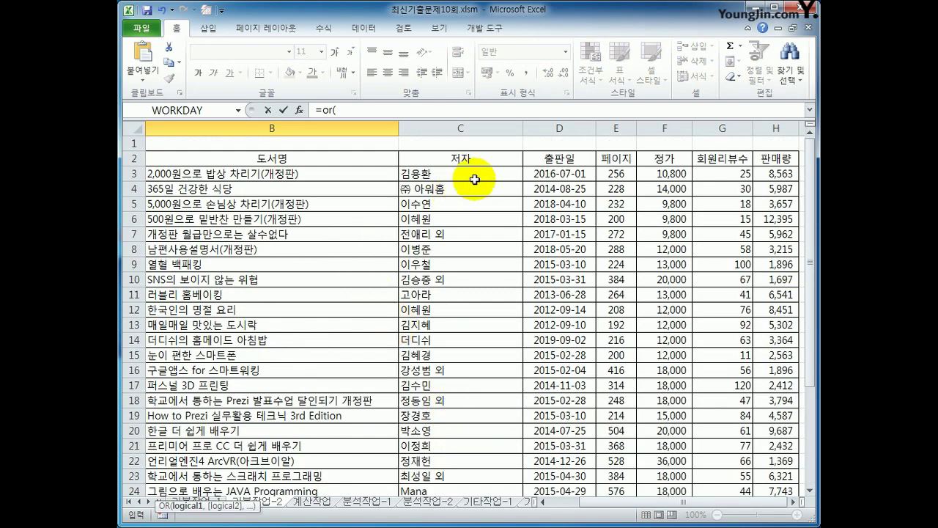
{"action": "left_click_drag", "start_coordinate": [692, 509], "coordinate": [618, 511]}
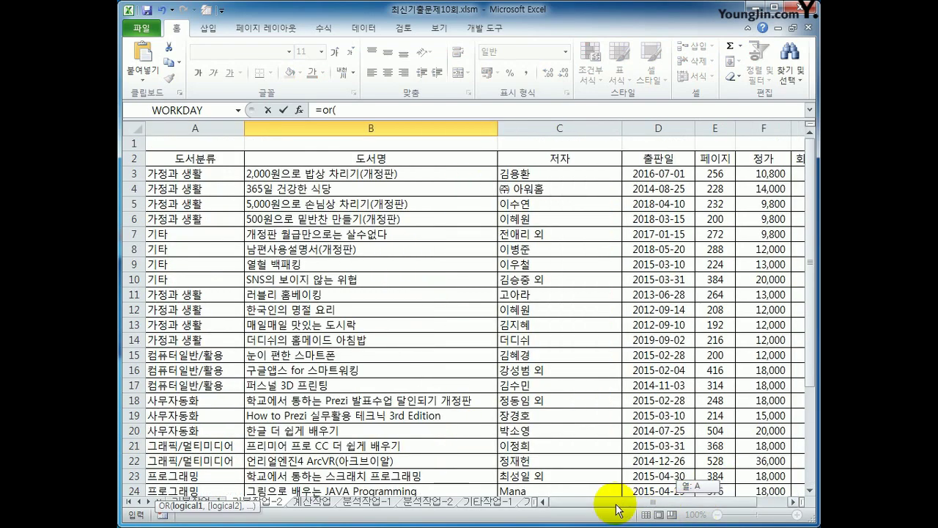
{"action": "scroll", "coordinate": [599, 440], "scroll_direction": "down", "scroll_amount": 5}
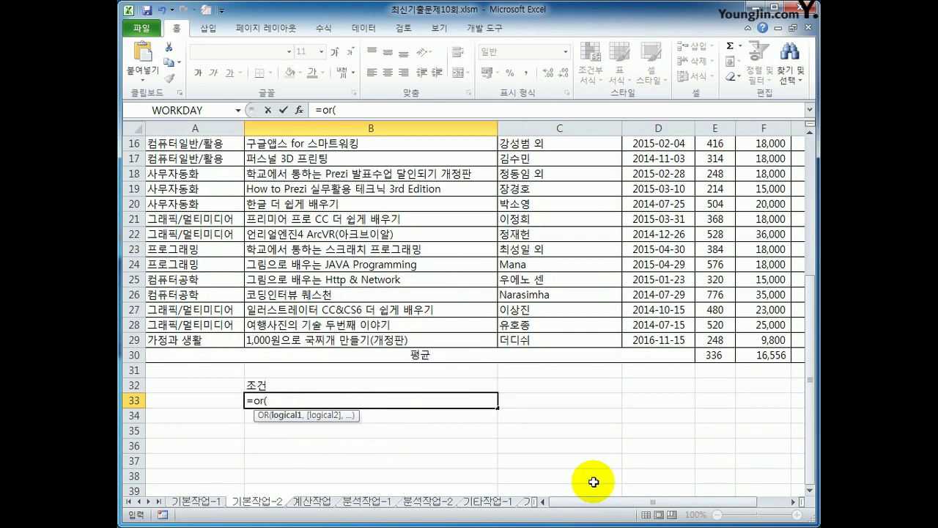
{"action": "key", "text": "Escape"}
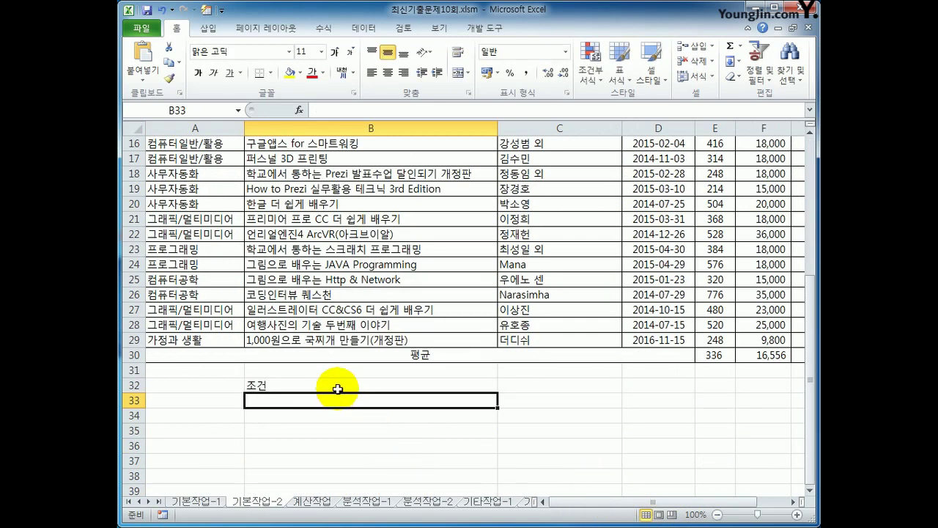
- Move the 조건 label from B32 to cell A32
{"action": "left_click", "coordinate": [337, 389]}
{"action": "key", "text": "Delete"}
{"action": "key", "text": "Left"}
{"action": "type", "text": "w"}
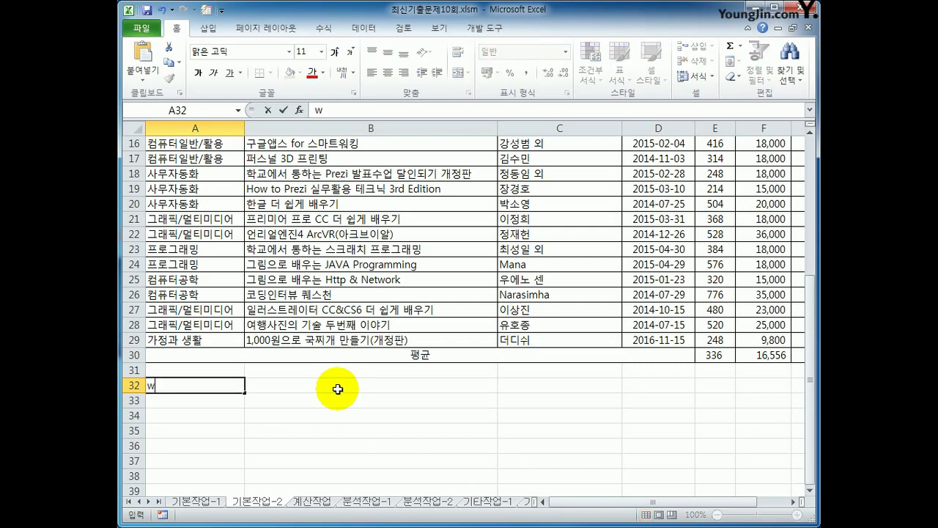
{"action": "key", "text": "BackSpace"}
{"action": "type", "text": "조건"}
{"action": "key", "text": "Return"}
- Enter =OR($A3="컴퓨터일반/활용",$A3="사무자동화") in A33
{"action": "type", "text": "=or("}
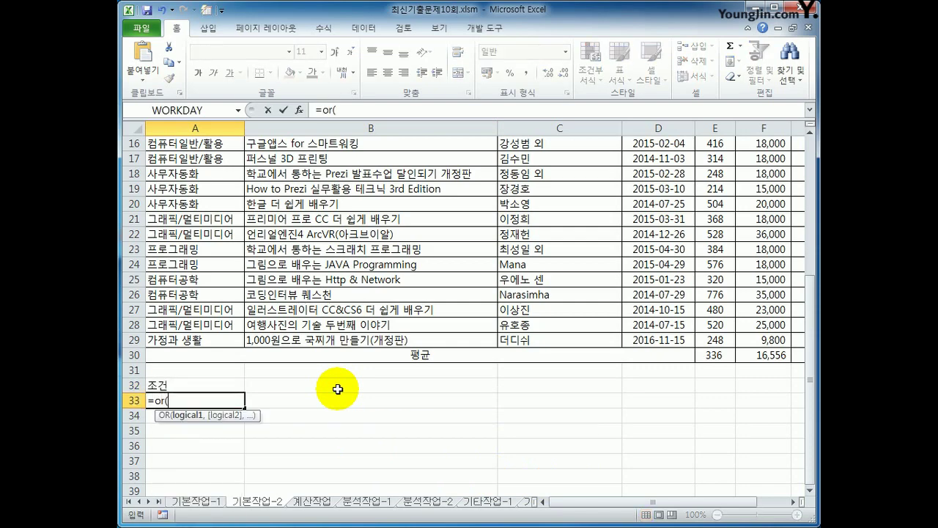
{"action": "scroll", "coordinate": [338, 388], "scroll_direction": "up", "scroll_amount": 5}
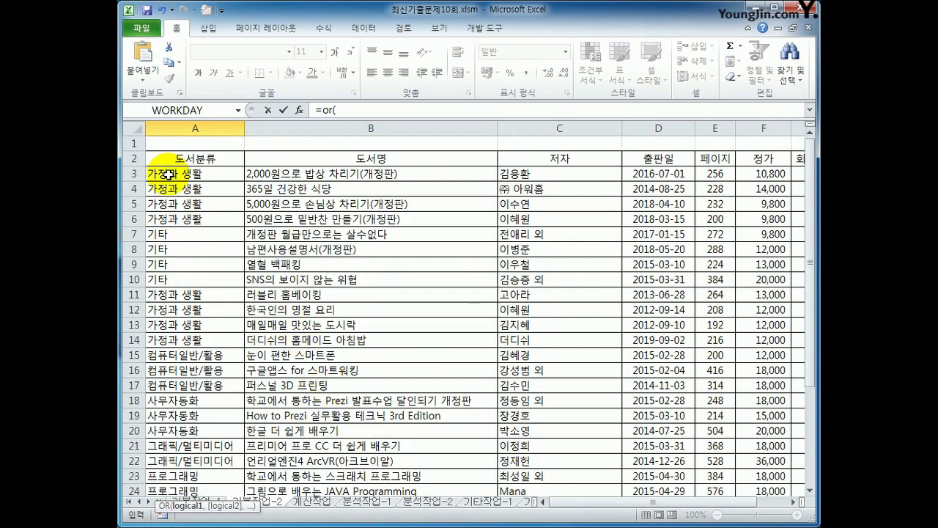
{"action": "left_click", "coordinate": [194, 174]}
{"action": "key", "text": "F4"}
{"action": "scroll", "coordinate": [325, 251], "scroll_direction": "down", "scroll_amount": 7}
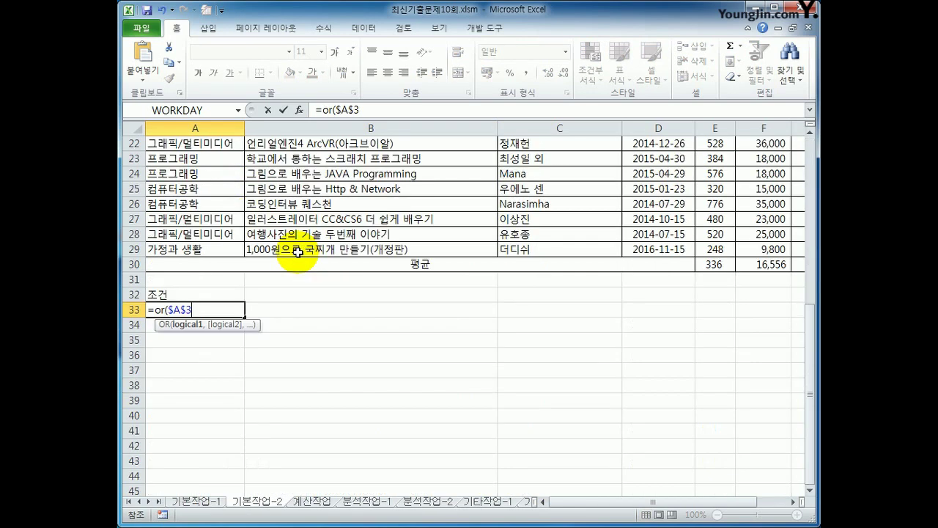
{"action": "key", "text": "F4"}
{"action": "key", "text": "F4"}
{"action": "type", "text": "=\"컴퓨터일"}
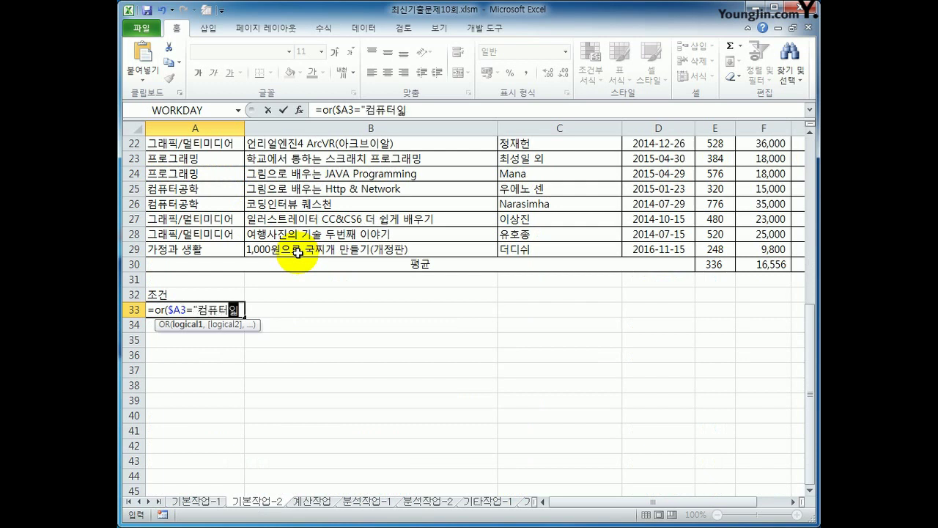
{"action": "type", "text": "반/"}
{"action": "type", "text": "활용\""}
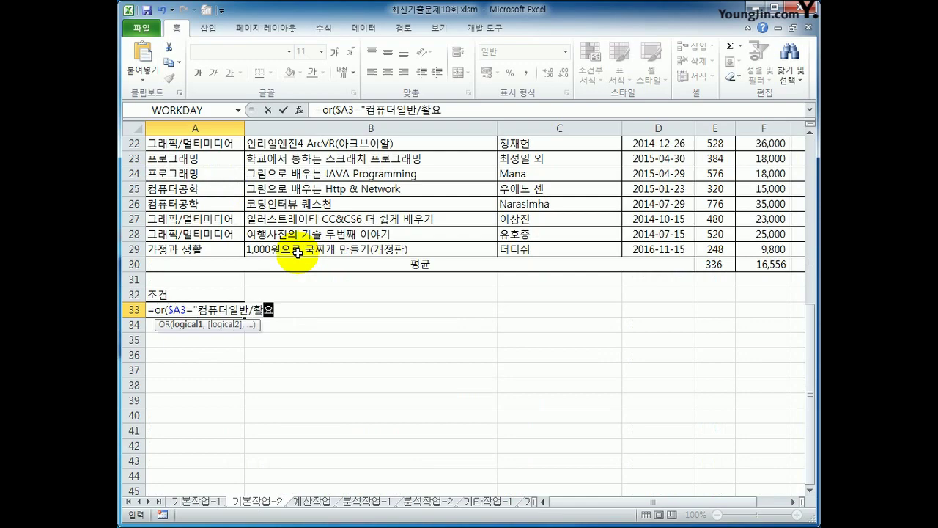
{"action": "type", "text": ","}
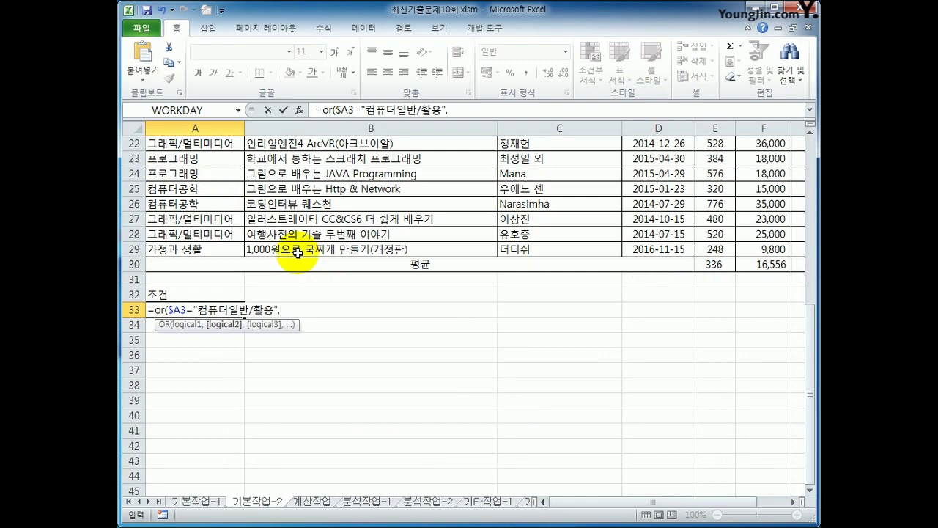
{"action": "scroll", "coordinate": [297, 253], "scroll_direction": "up", "scroll_amount": 7}
{"action": "left_click", "coordinate": [213, 176]}
{"action": "key", "text": "F4"}
{"action": "key", "text": "F4"}
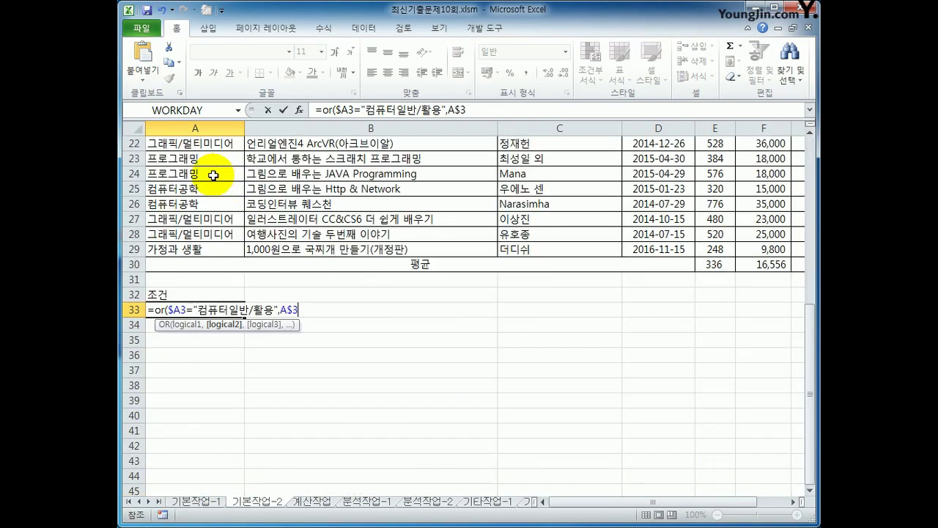
{"action": "key", "text": "F4"}
{"action": "type", "text": "="}
{"action": "type", "text": "\"사무자동화"}
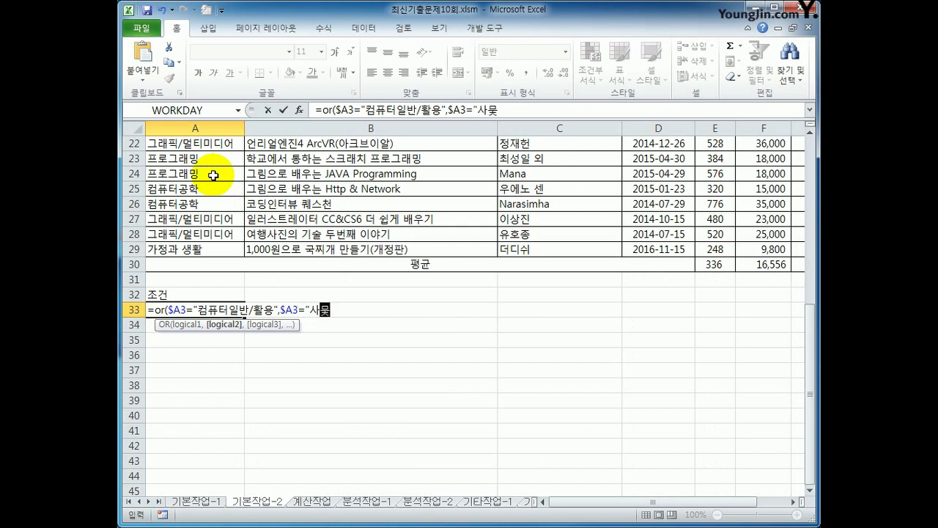
{"action": "type", "text": "\""}
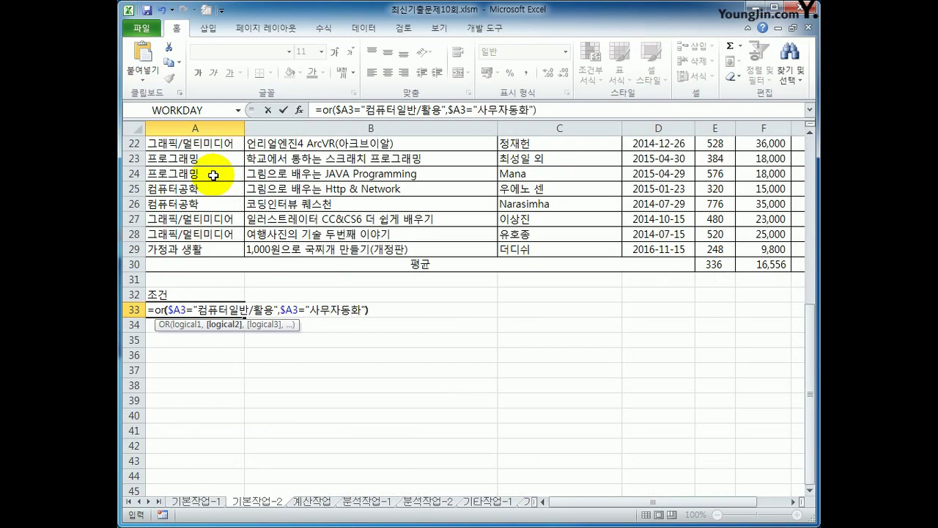
{"action": "key", "text": "Return"}
- Check the category value in A3 and reselect the A33 condition cell
{"action": "key", "text": "Up"}
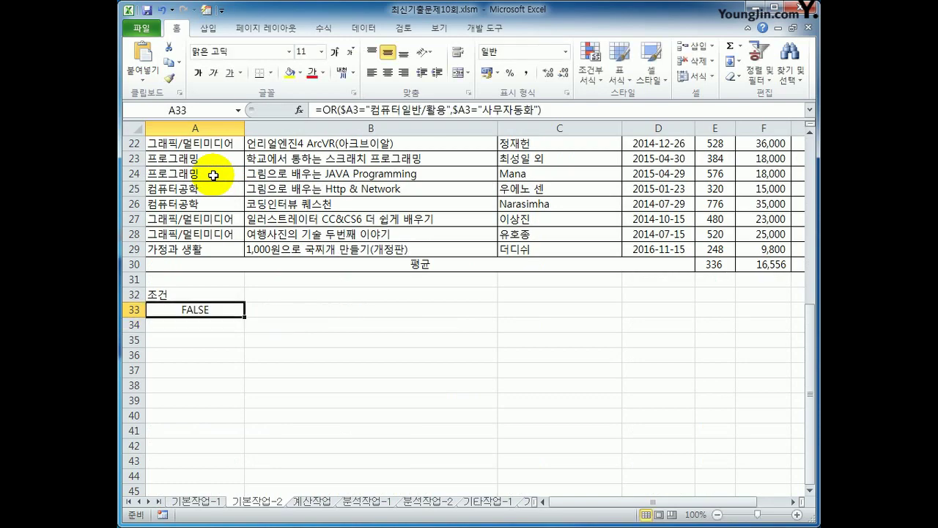
{"action": "scroll", "coordinate": [214, 175], "scroll_direction": "up", "scroll_amount": 7}
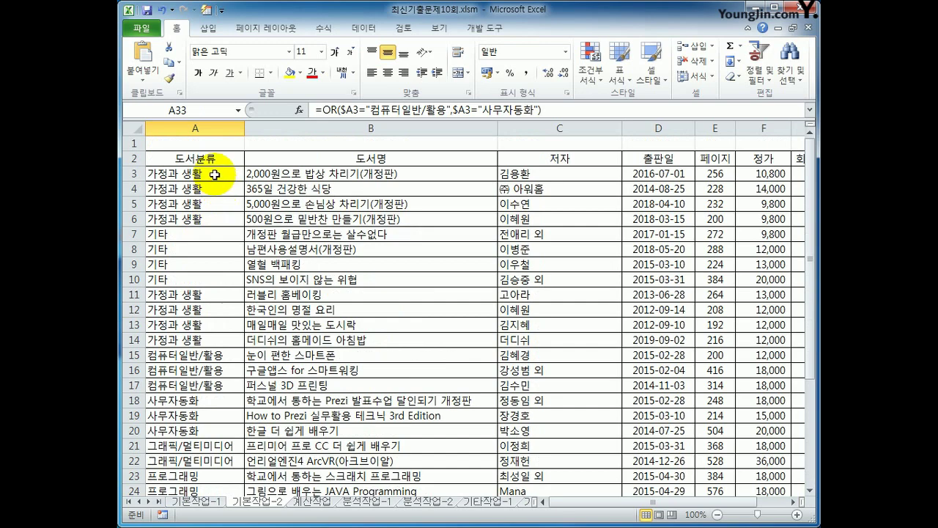
{"action": "left_click", "coordinate": [215, 174]}
{"action": "scroll", "coordinate": [214, 175], "scroll_direction": "down", "scroll_amount": 9}
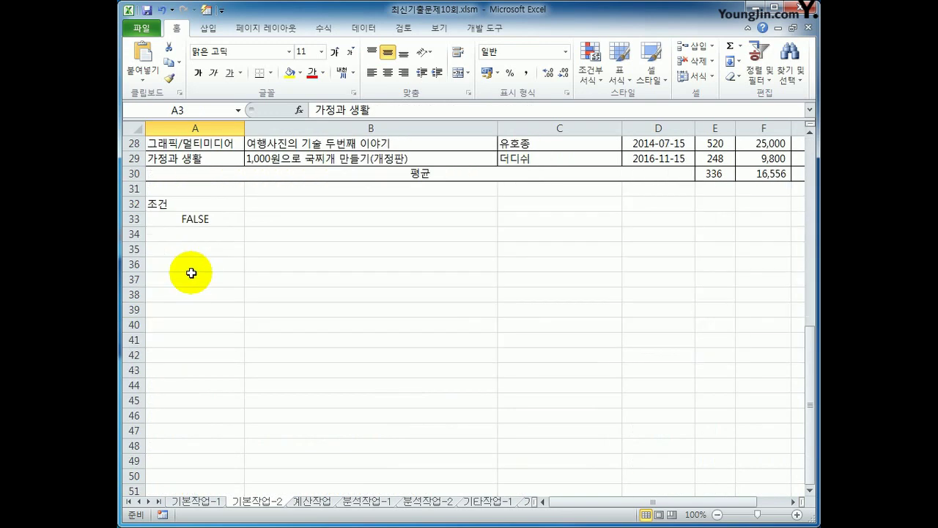
{"action": "left_click", "coordinate": [189, 220]}
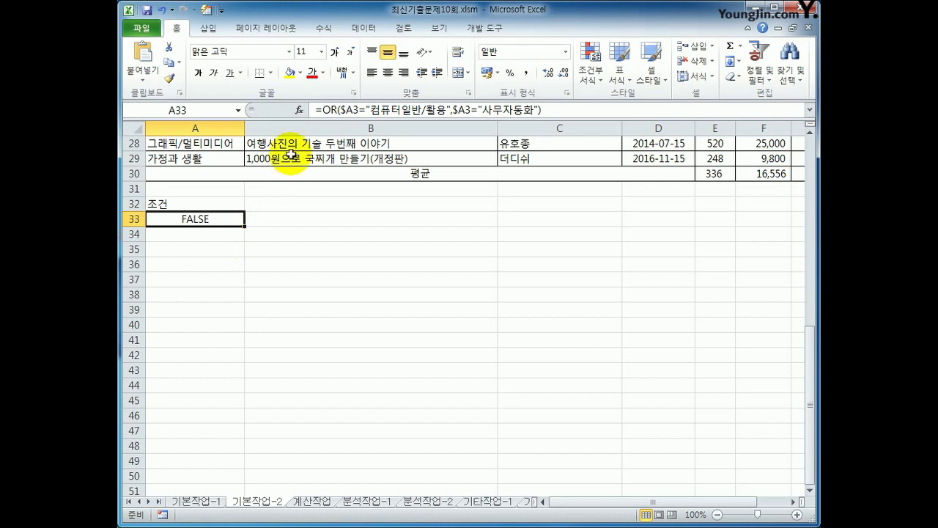
- Wrap the A33 OR condition inside an AND( function in the formula bar
{"action": "left_click", "coordinate": [321, 111]}
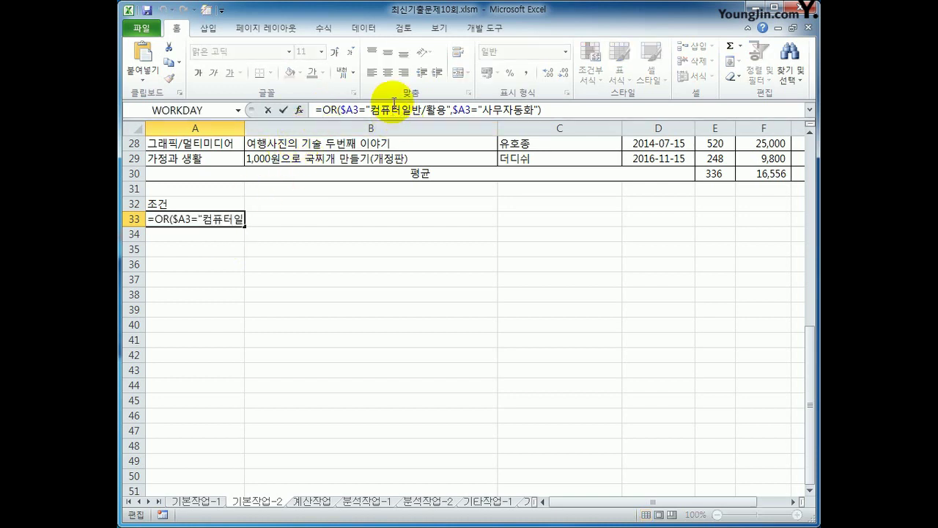
{"action": "type", "text": "무"}
{"action": "key", "text": "BackSpace"}
{"action": "type", "text": "and("}
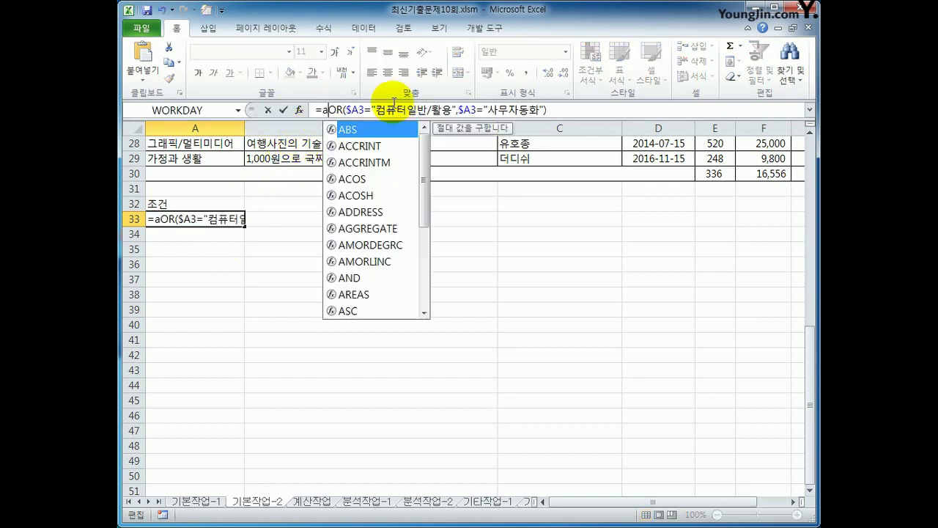
{"action": "left_click", "coordinate": [564, 110]}
{"action": "type", "text": ","}
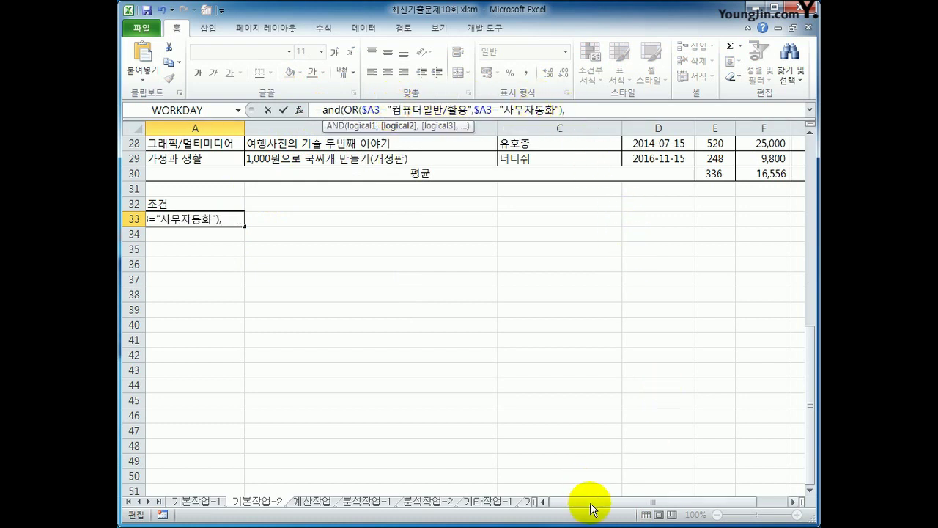
- Add the price test $F3>=AVERAGE($F$3:$F$29) to the condition
{"action": "left_click_drag", "start_coordinate": [807, 430], "coordinate": [810, 224]}
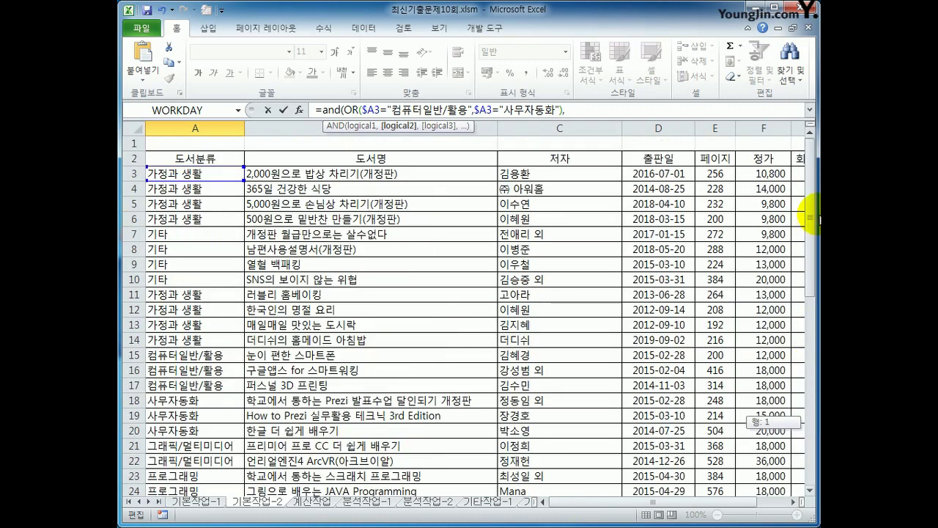
{"action": "left_click", "coordinate": [764, 174]}
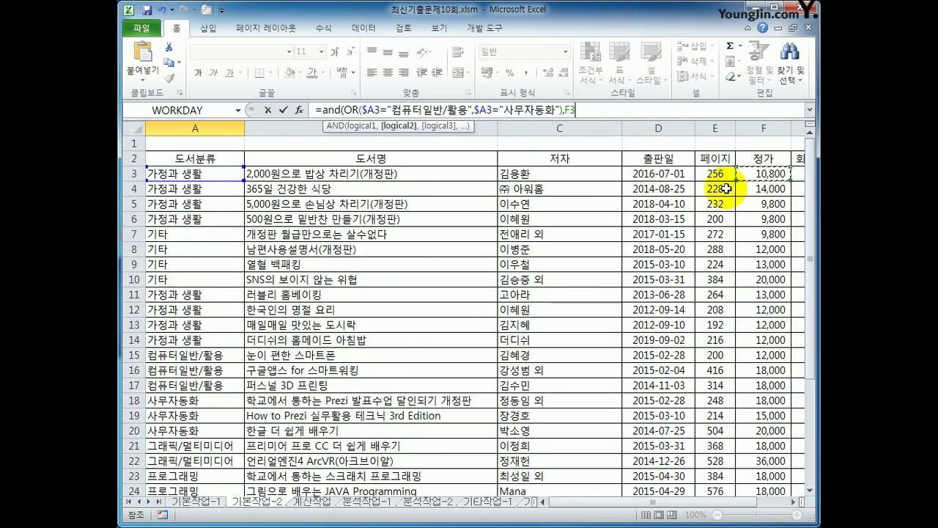
{"action": "key", "text": "F4"}
{"action": "scroll", "coordinate": [726, 189], "scroll_direction": "down", "scroll_amount": 7}
{"action": "key", "text": "F4"}
{"action": "key", "text": "F4"}
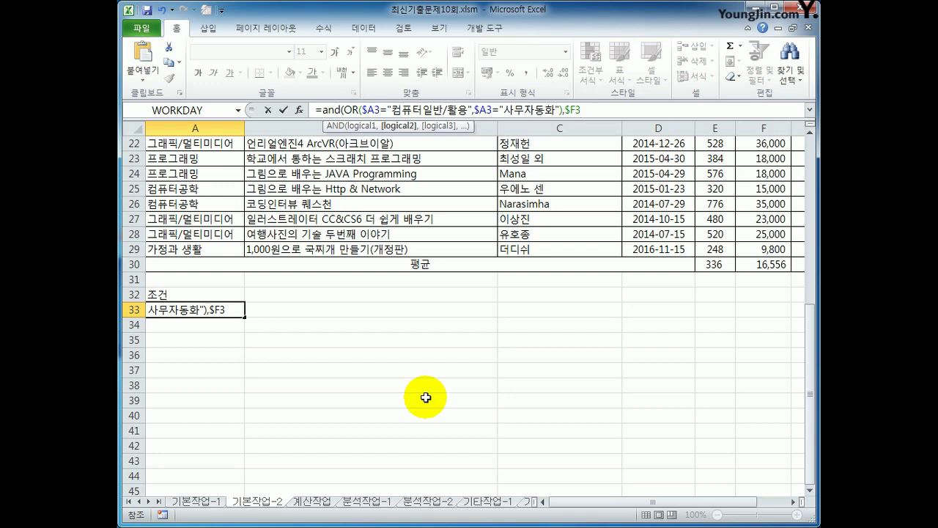
{"action": "type", "text": ">=aver"}
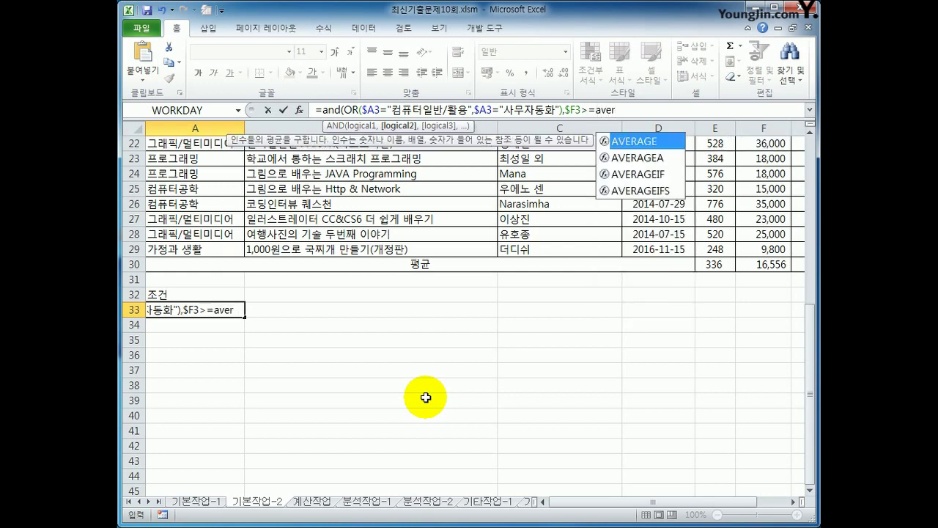
{"action": "key", "text": "Tab"}
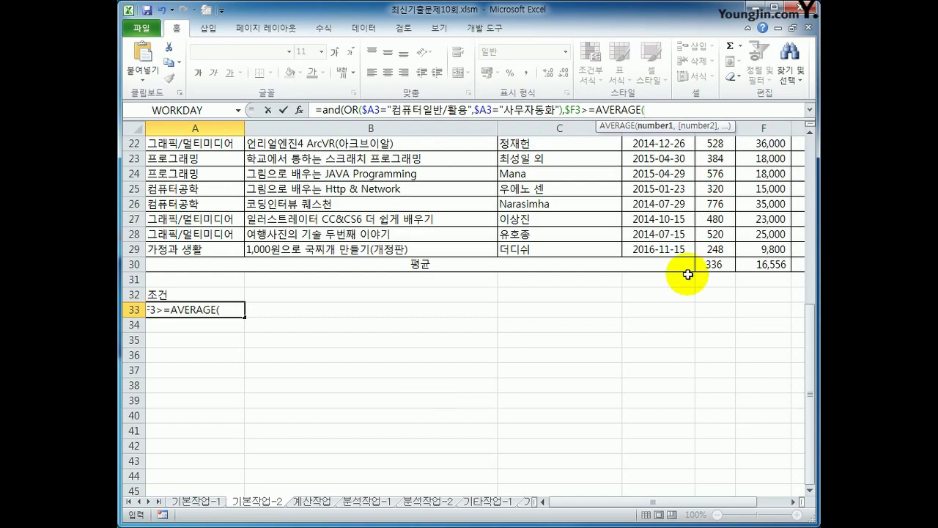
{"action": "left_click_drag", "start_coordinate": [814, 345], "coordinate": [813, 205]}
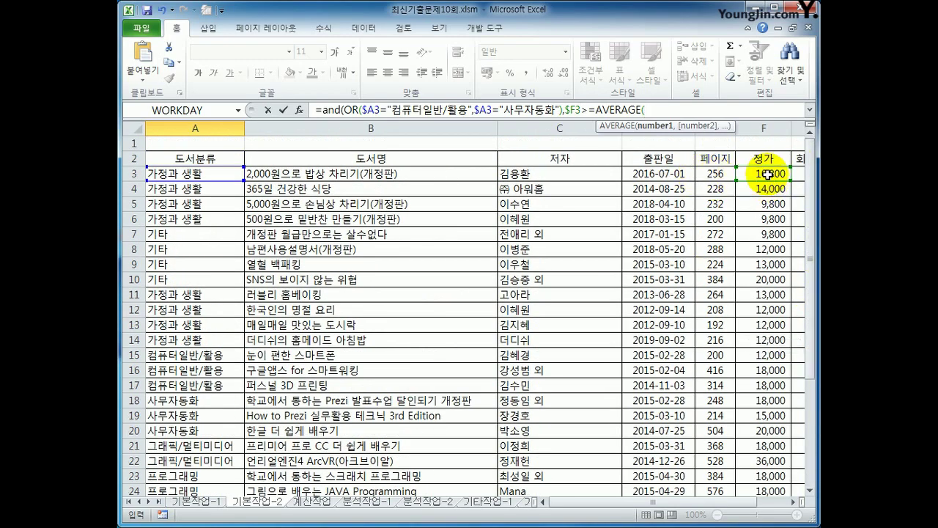
{"action": "left_click_drag", "start_coordinate": [767, 163], "coordinate": [767, 409]}
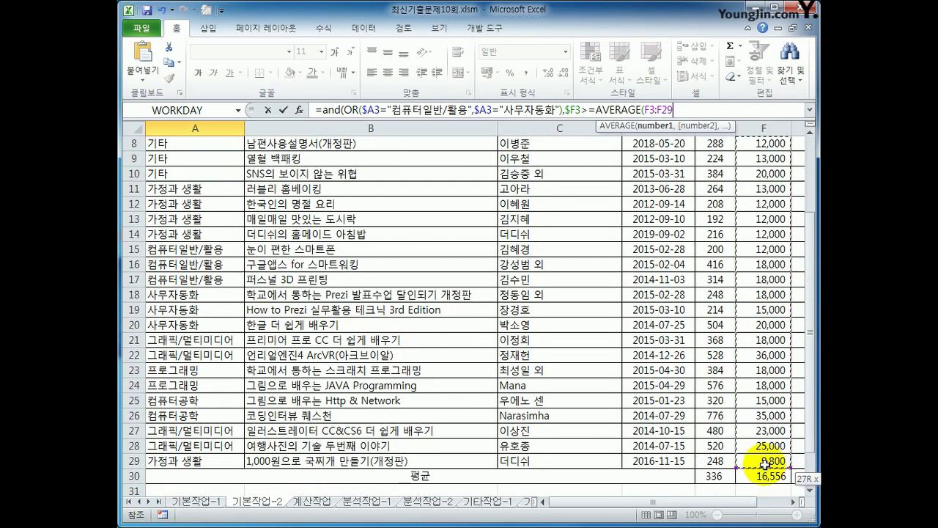
{"action": "key", "text": "F4"}
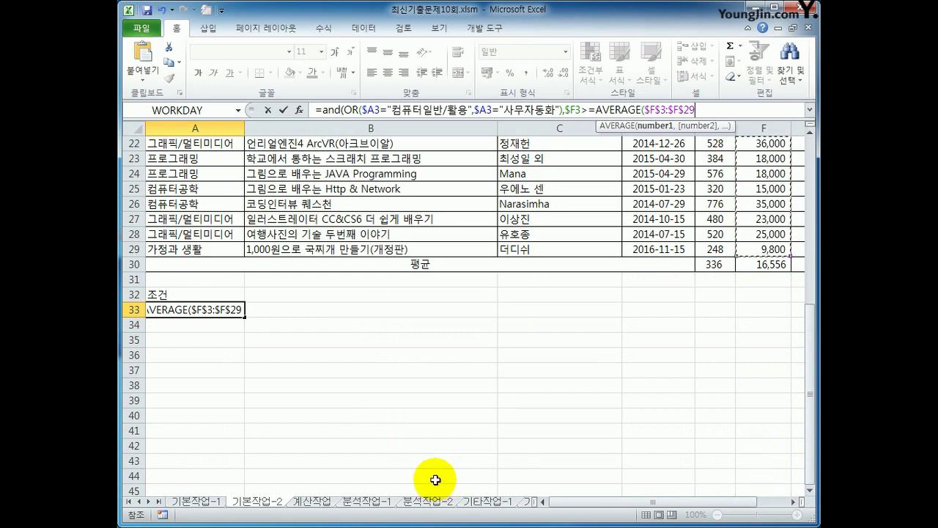
{"action": "type", "text": ")"}
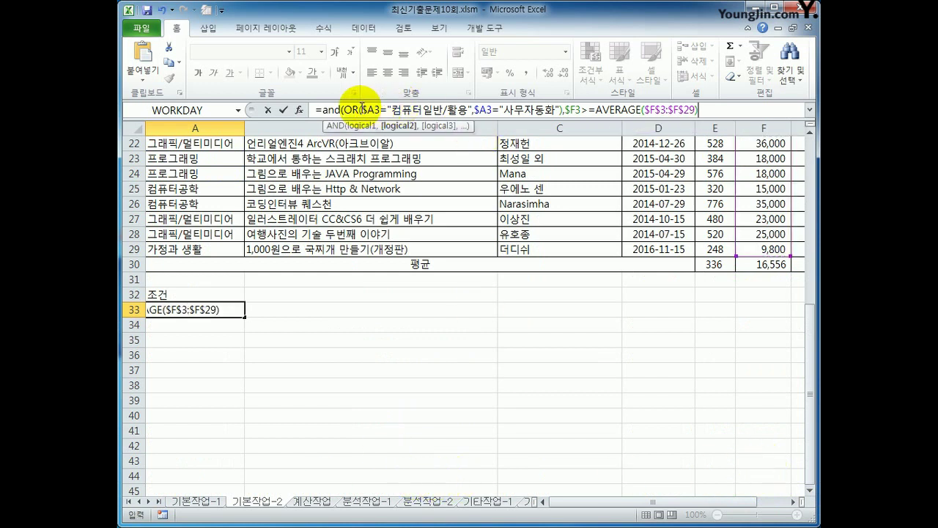
- Fix the separator and closing parenthesis, then commit the AND formula in A33
{"action": "left_click_drag", "start_coordinate": [343, 110], "coordinate": [700, 111]}
{"action": "left_click", "coordinate": [563, 111]}
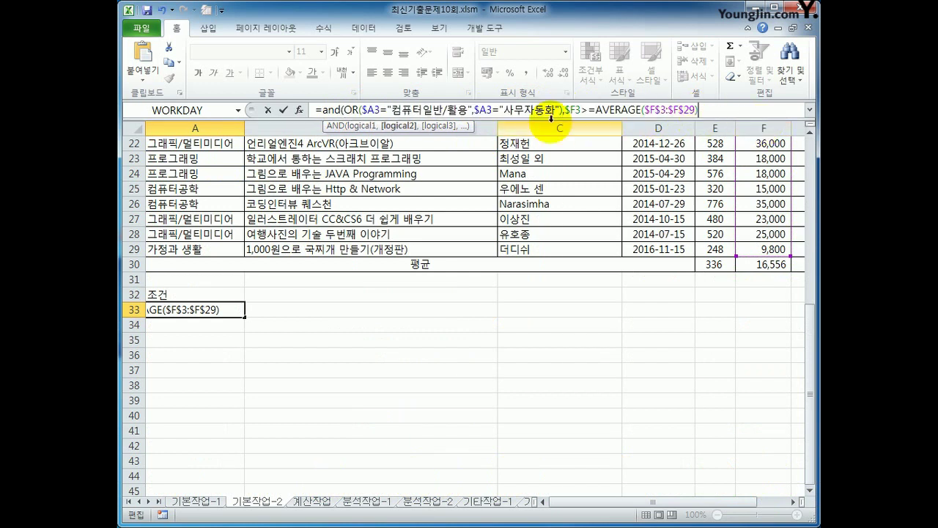
{"action": "type", "text": ","}
{"action": "key", "text": "End"}
{"action": "type", "text": ")"}
{"action": "key", "text": "Return"}
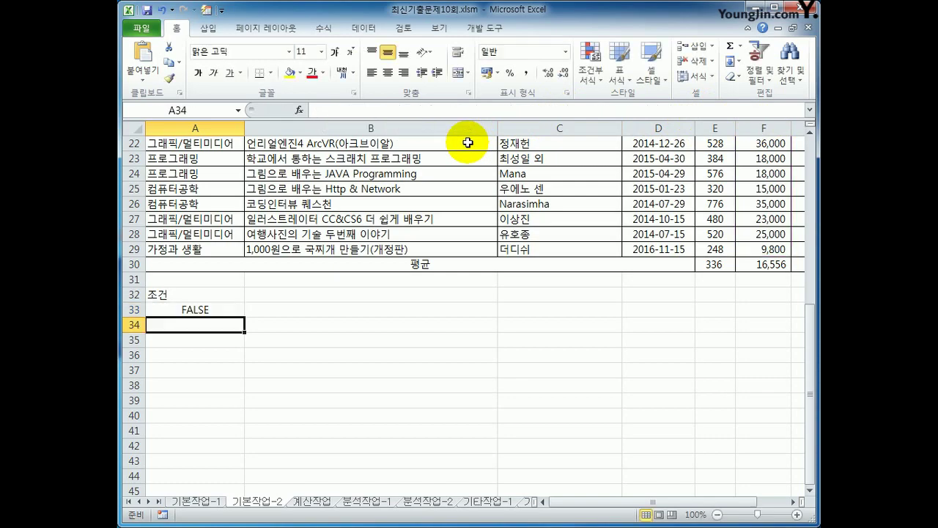
{"action": "key", "text": "Up"}
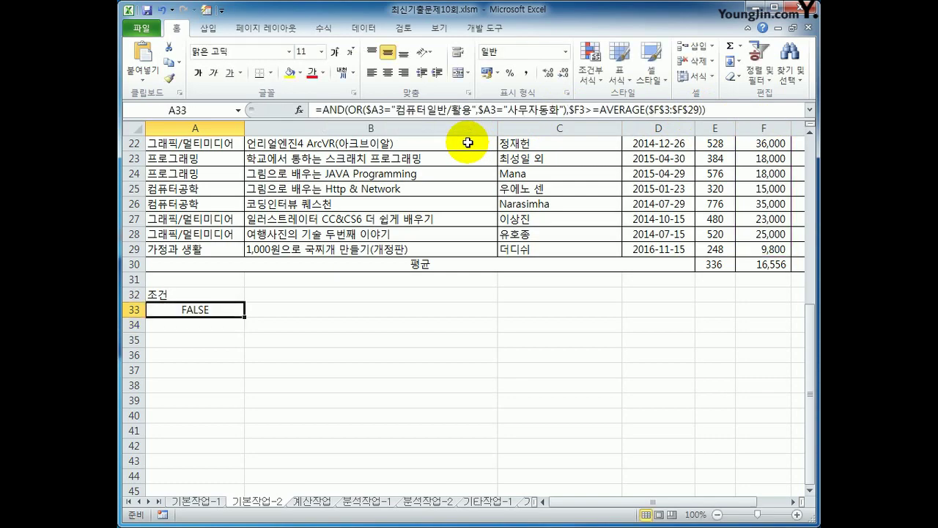
- Copy the 도서명, 페이지, 정가 and 판매량 headers from row 2
{"action": "scroll", "coordinate": [462, 147], "scroll_direction": "up", "scroll_amount": 7}
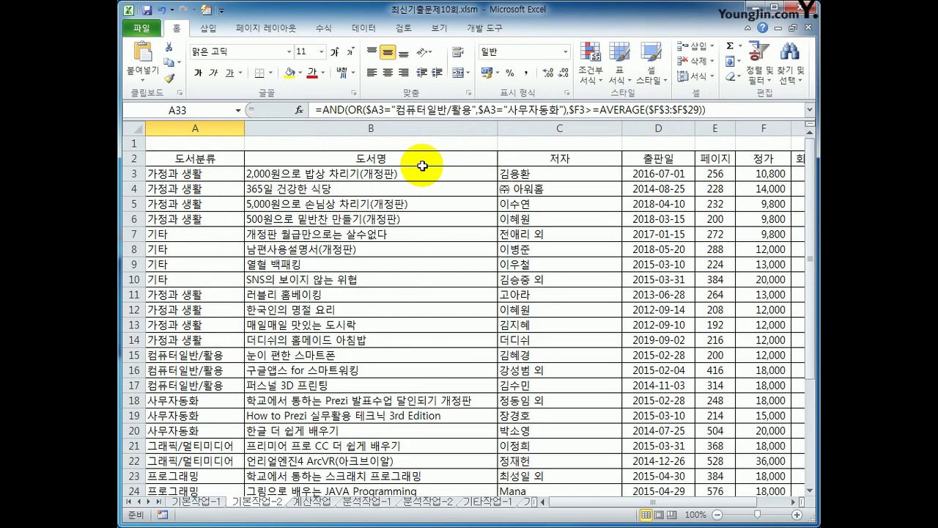
{"action": "left_click", "coordinate": [405, 162]}
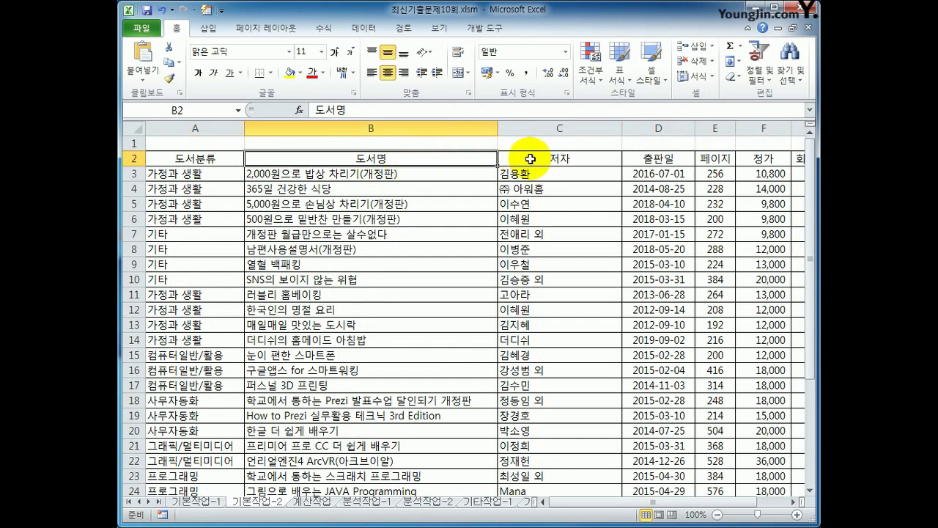
{"action": "left_click", "coordinate": [716, 158], "text": "ctrl"}
{"action": "left_click", "coordinate": [770, 157], "text": "ctrl"}
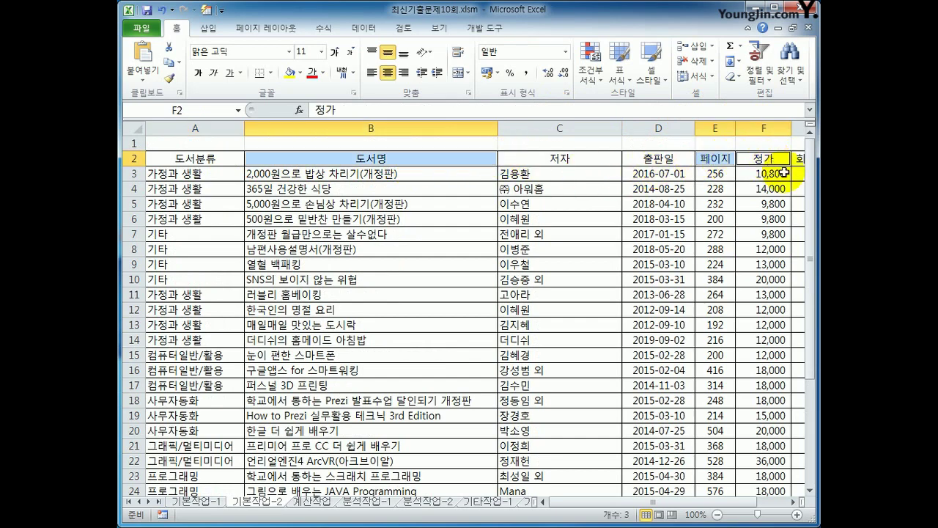
{"action": "left_click_drag", "start_coordinate": [700, 502], "coordinate": [751, 505]}
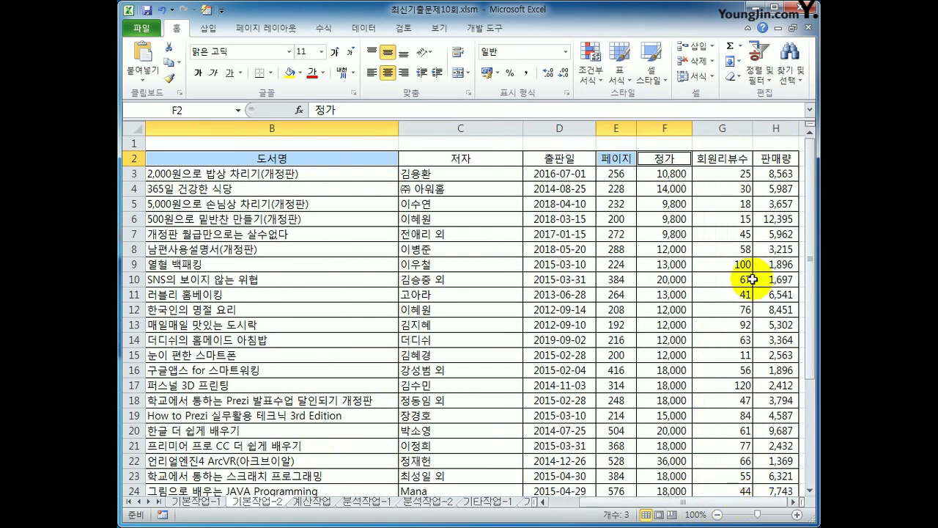
{"action": "left_click", "coordinate": [776, 157], "text": "ctrl"}
{"action": "key", "text": "ctrl+c"}
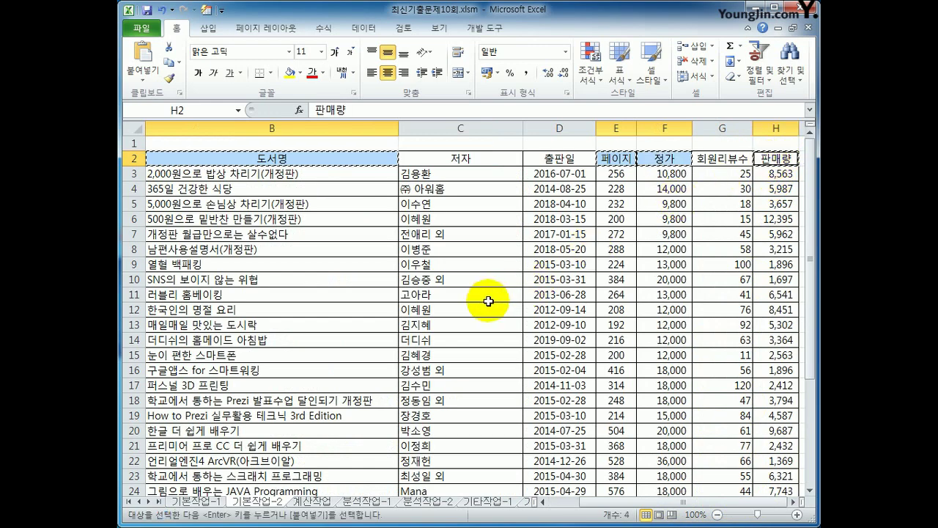
- Paste the four headers into row 35 starting at B35
{"action": "scroll", "coordinate": [256, 295], "scroll_direction": "down", "scroll_amount": 1}
{"action": "scroll", "coordinate": [256, 295], "scroll_direction": "down", "scroll_amount": 3}
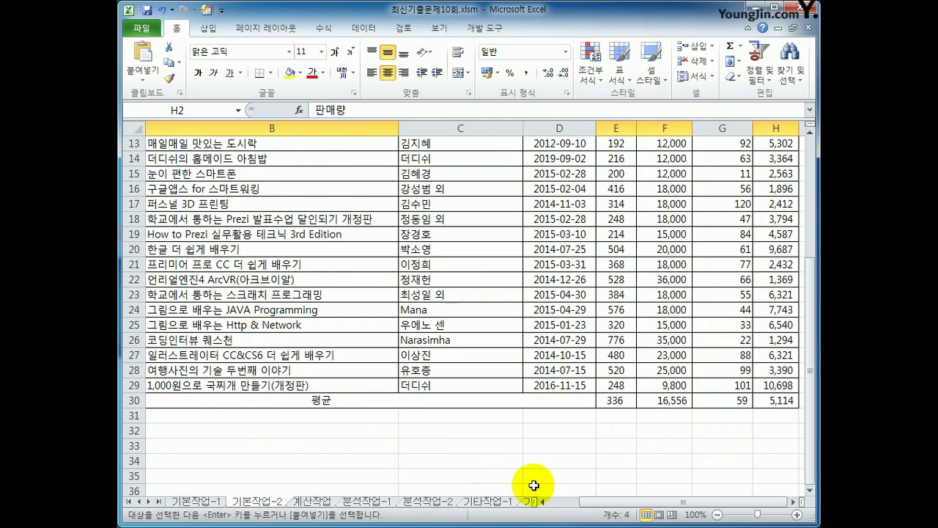
{"action": "left_click", "coordinate": [547, 502]}
{"action": "left_click", "coordinate": [282, 456]}
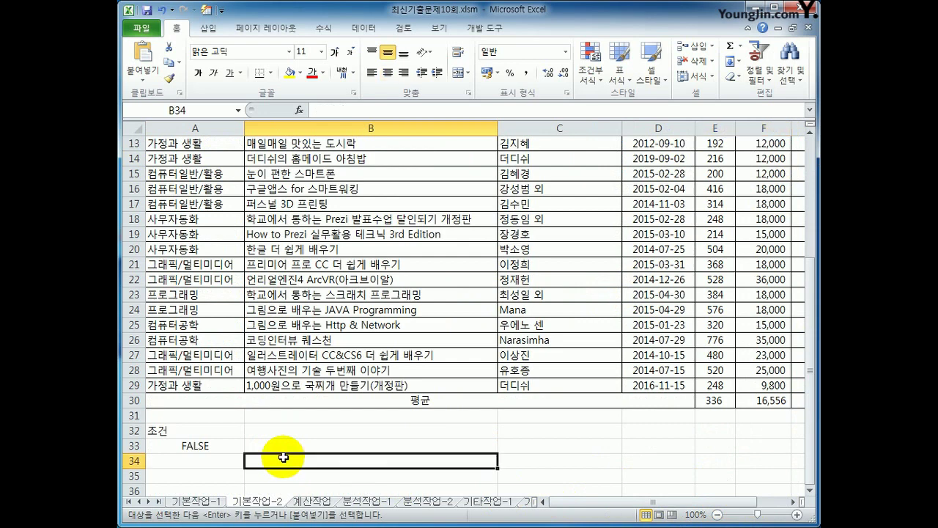
{"action": "left_click", "coordinate": [300, 473]}
{"action": "key", "text": "ctrl+v"}
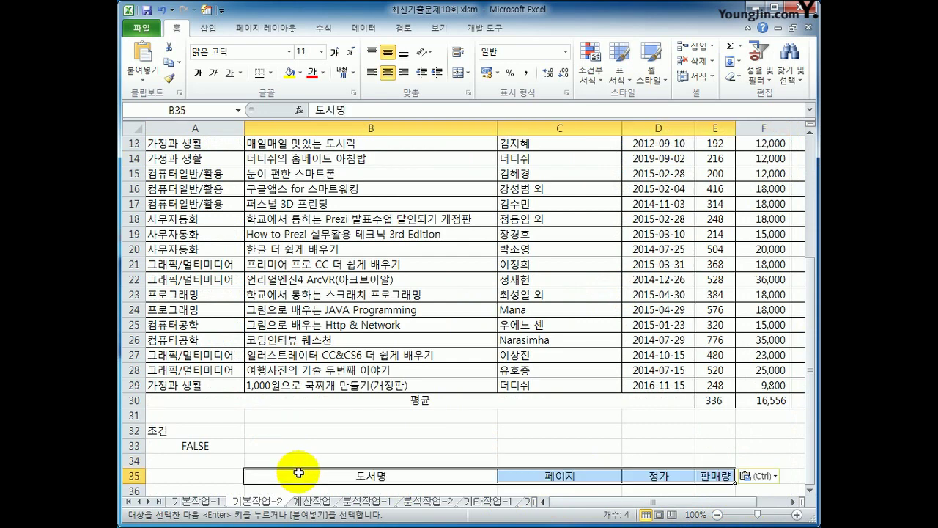
{"action": "left_click", "coordinate": [316, 279]}
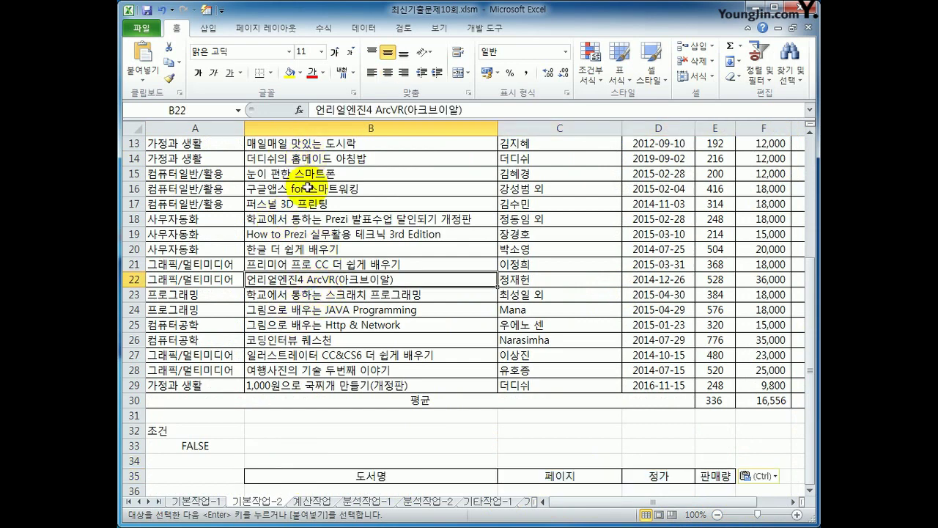
{"action": "left_click", "coordinate": [363, 28]}
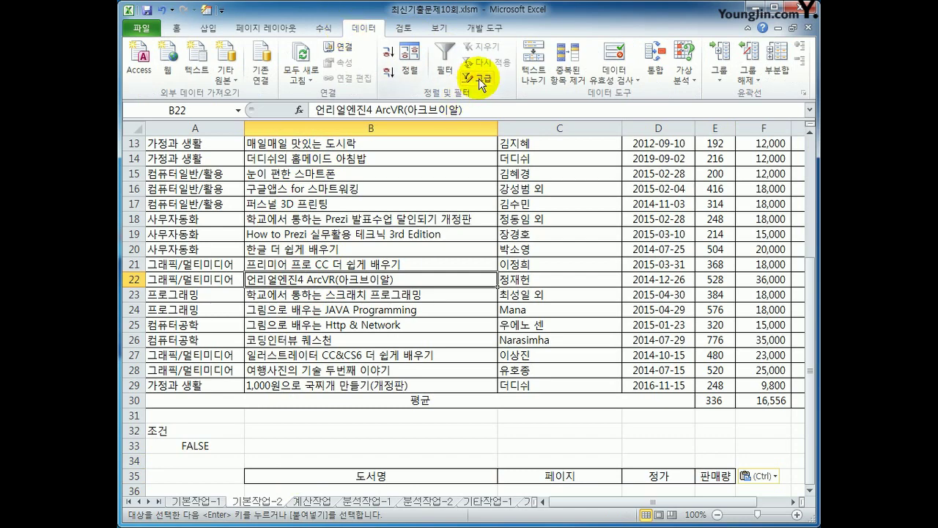
- Run Advanced Filter with criteria A32:A33, copying matching books to B35:E35
{"action": "left_click", "coordinate": [482, 83]}
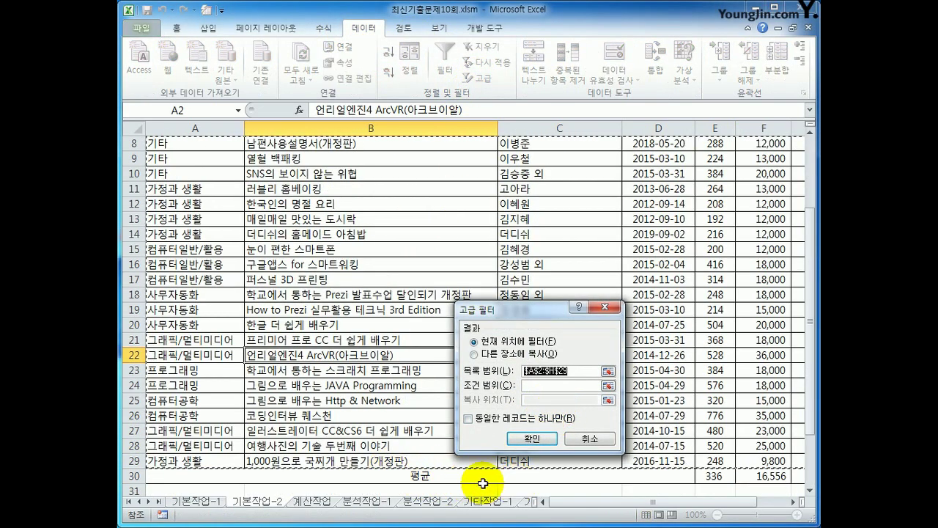
{"action": "left_click", "coordinate": [544, 379]}
{"action": "scroll", "coordinate": [389, 418], "scroll_direction": "down", "scroll_amount": 3}
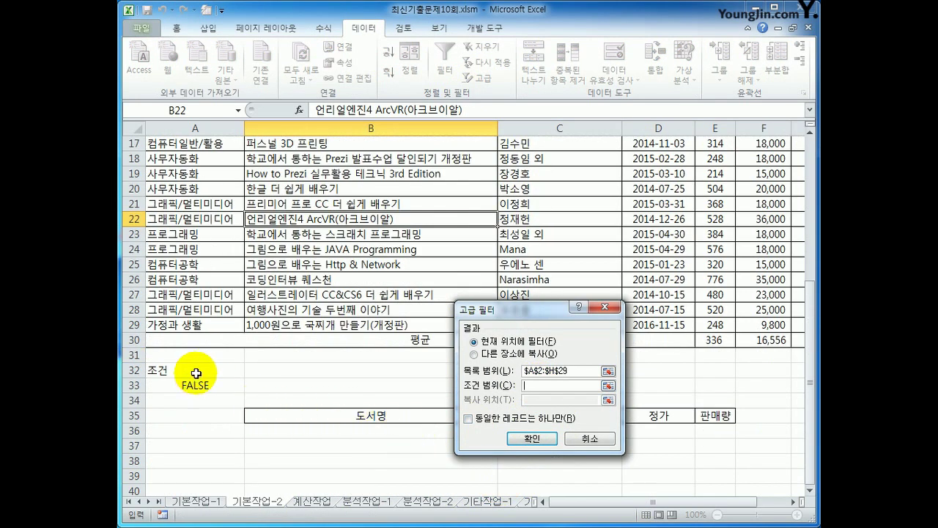
{"action": "left_click_drag", "start_coordinate": [196, 372], "coordinate": [188, 388]}
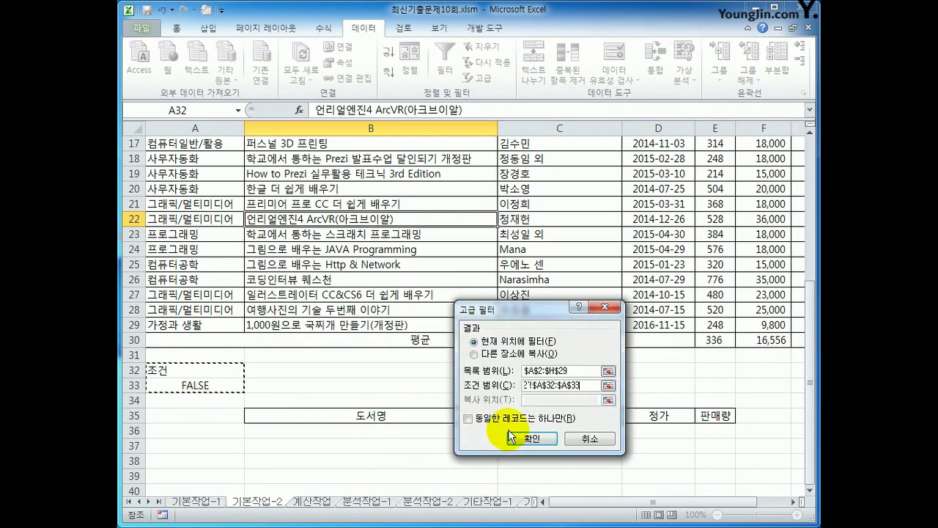
{"action": "left_click", "coordinate": [521, 354]}
{"action": "left_click", "coordinate": [550, 403]}
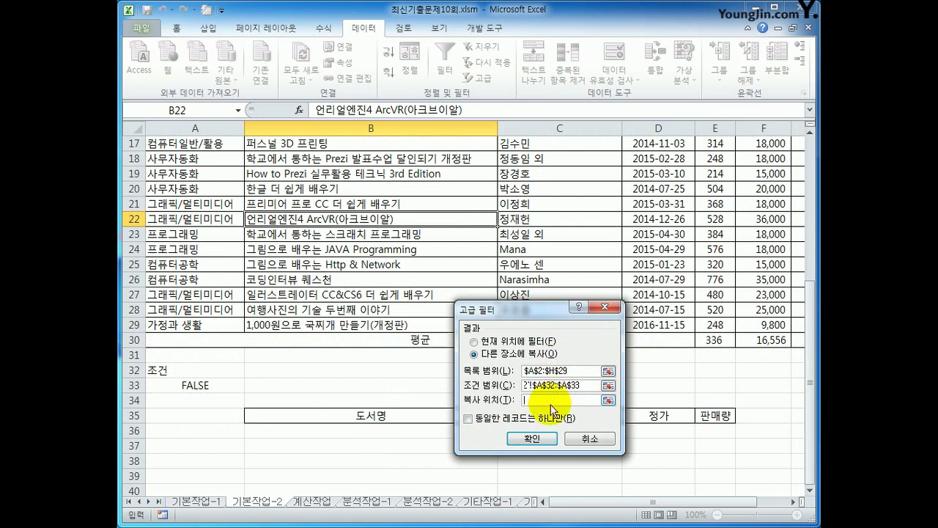
{"action": "left_click_drag", "start_coordinate": [366, 415], "coordinate": [713, 414]}
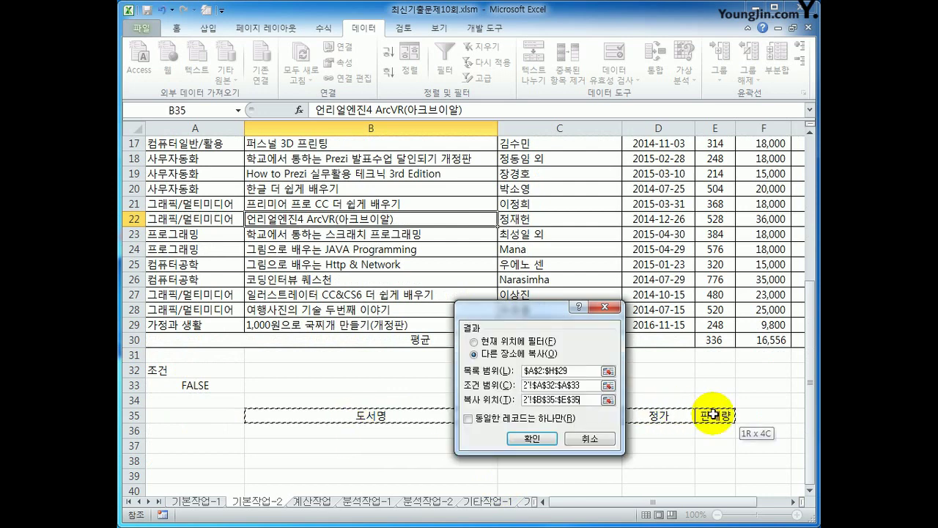
{"action": "left_click", "coordinate": [533, 440]}
{"action": "scroll", "coordinate": [535, 421], "scroll_direction": "down", "scroll_amount": 2}
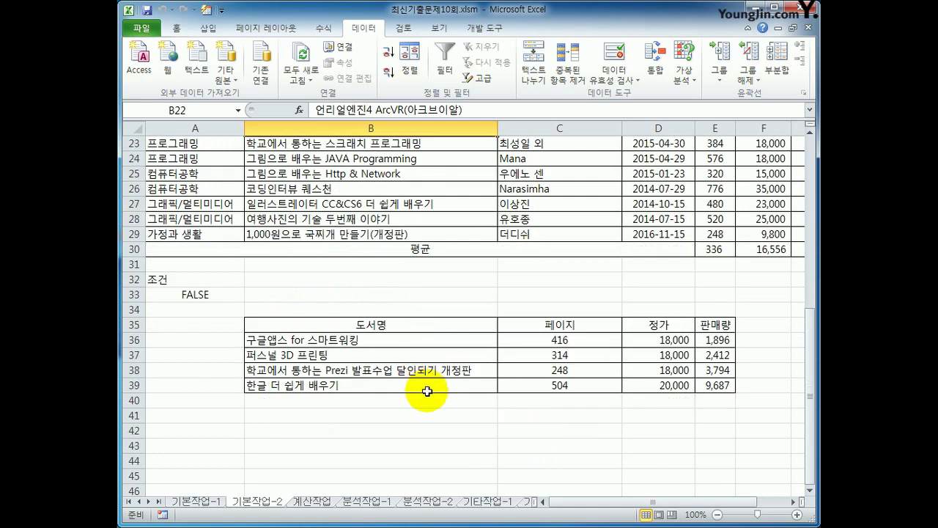
{"action": "scroll", "coordinate": [427, 392], "scroll_direction": "up", "scroll_amount": 7}
{"action": "left_click", "coordinate": [216, 174]}
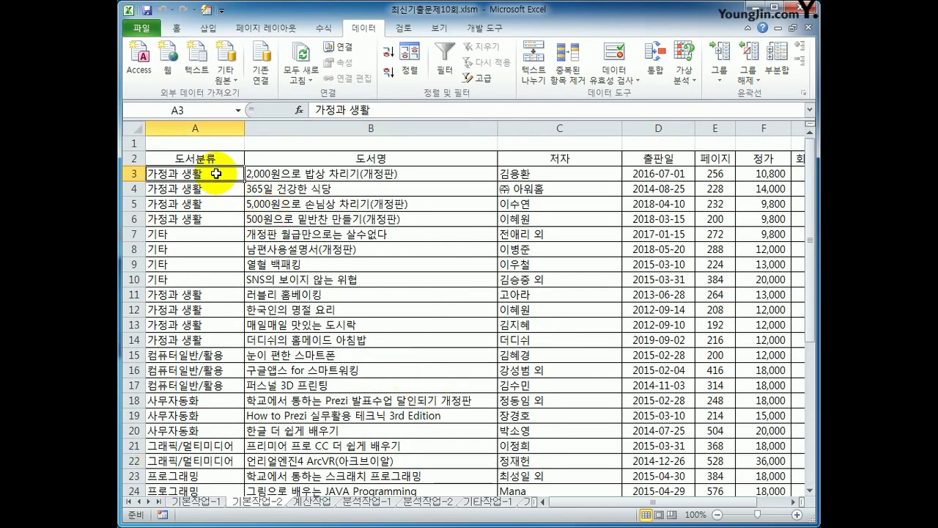
- For rows A3:H29, create a new conditional formatting rule using a formula to determine formatted cells
{"action": "left_click_drag", "start_coordinate": [216, 174], "coordinate": [769, 467]}
{"action": "left_click_drag", "start_coordinate": [712, 503], "coordinate": [630, 505]}
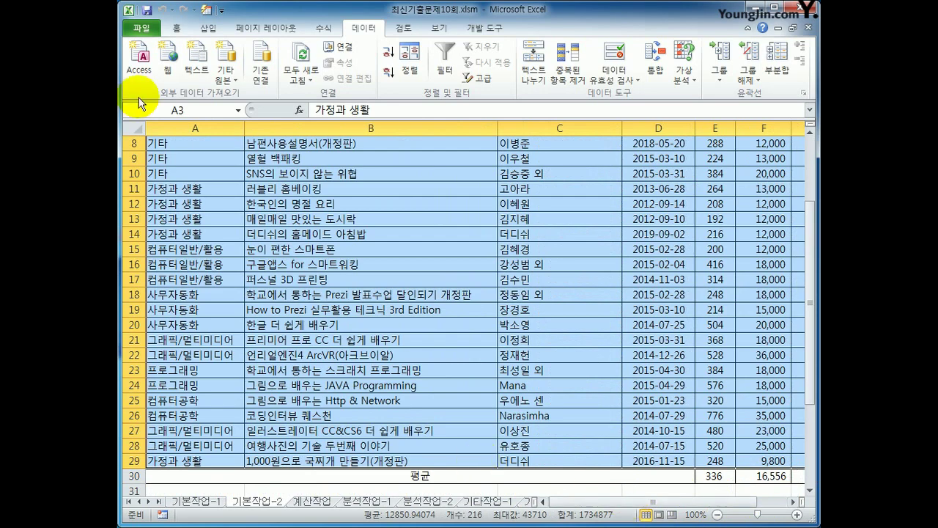
{"action": "left_click", "coordinate": [177, 29]}
{"action": "left_click", "coordinate": [594, 71]}
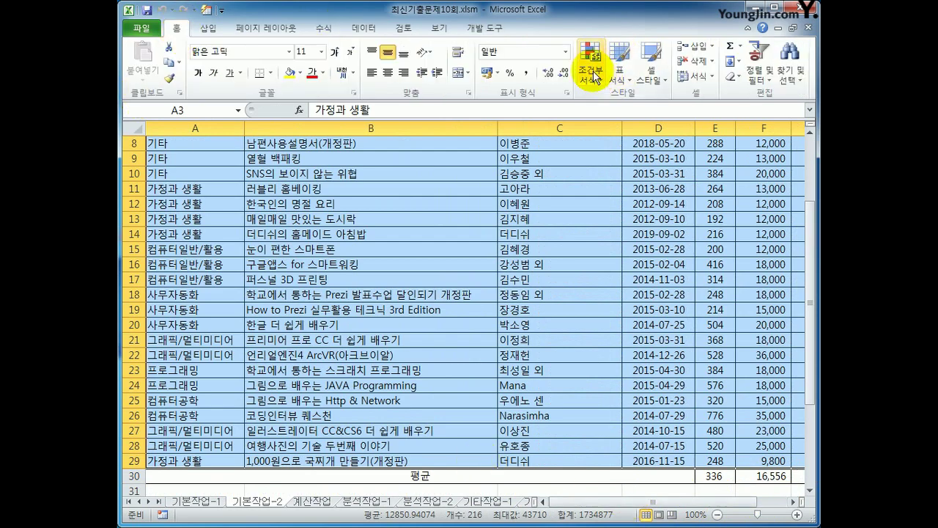
{"action": "left_click", "coordinate": [603, 253]}
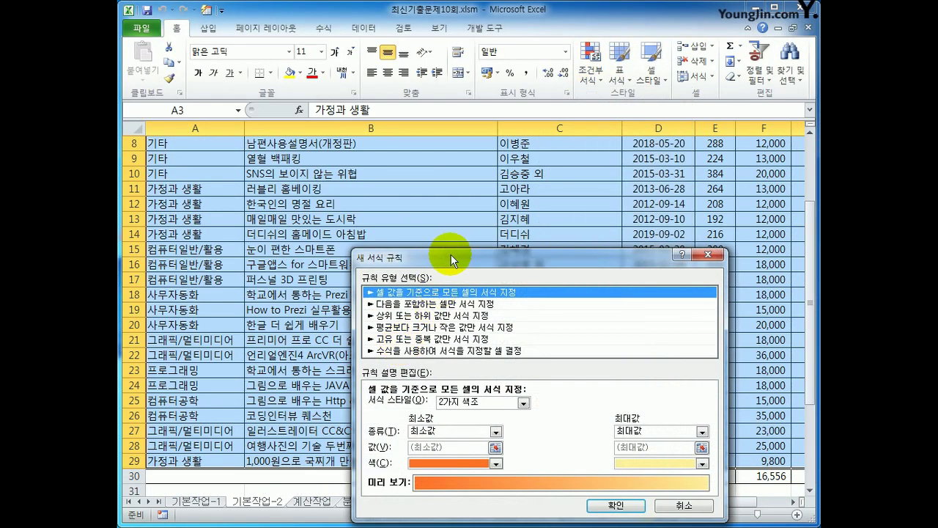
{"action": "left_click_drag", "start_coordinate": [451, 256], "coordinate": [455, 188]}
{"action": "left_click", "coordinate": [449, 284]}
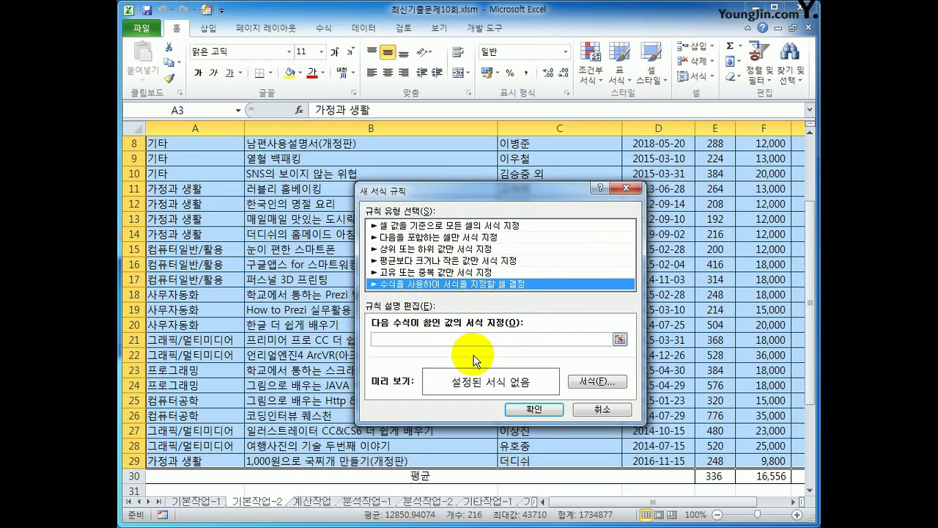
{"action": "left_click", "coordinate": [465, 339]}
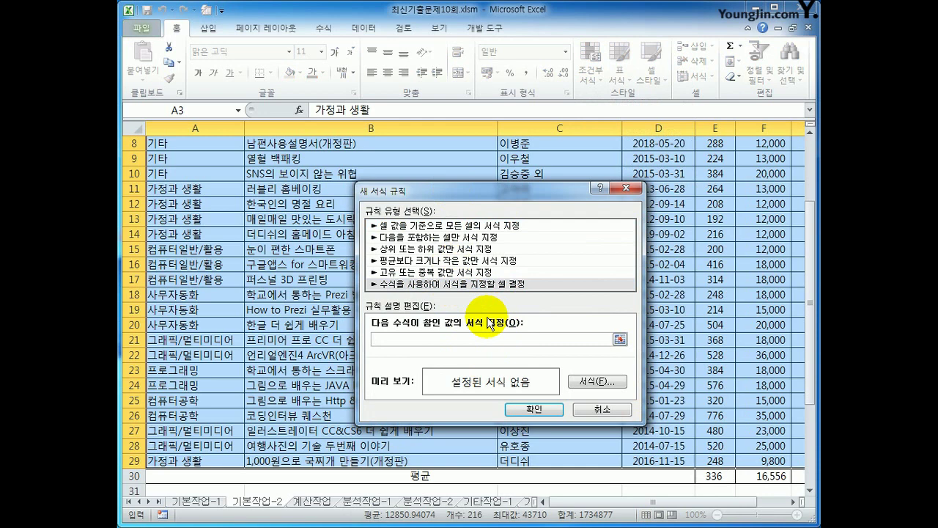
- Start the rule formula with the first condition =AND(YEAR(TODAY())-YEAR($D3)>=2
{"action": "type", "text": "=and("}
{"action": "type", "text": "year(today())"}
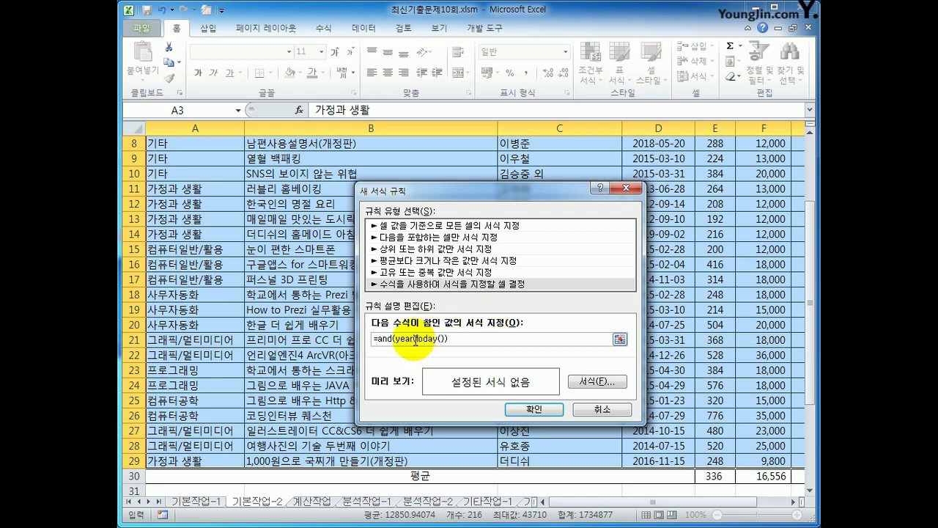
{"action": "mouse_move", "coordinate": [413, 339]}
{"action": "left_mouse_down"}
{"action": "mouse_move", "coordinate": [445, 339]}
{"action": "mouse_move", "coordinate": [387, 341]}
{"action": "mouse_move", "coordinate": [396, 341]}
{"action": "left_mouse_up"}
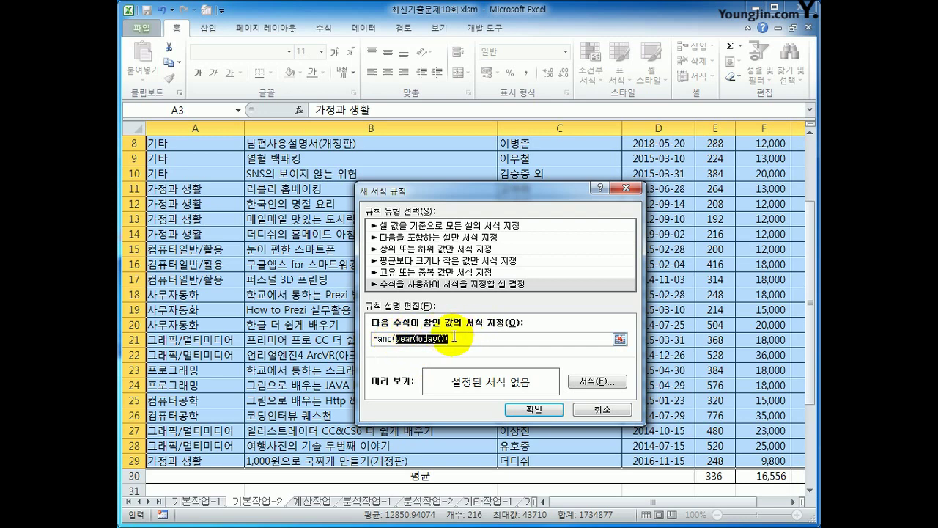
{"action": "left_click", "coordinate": [457, 344]}
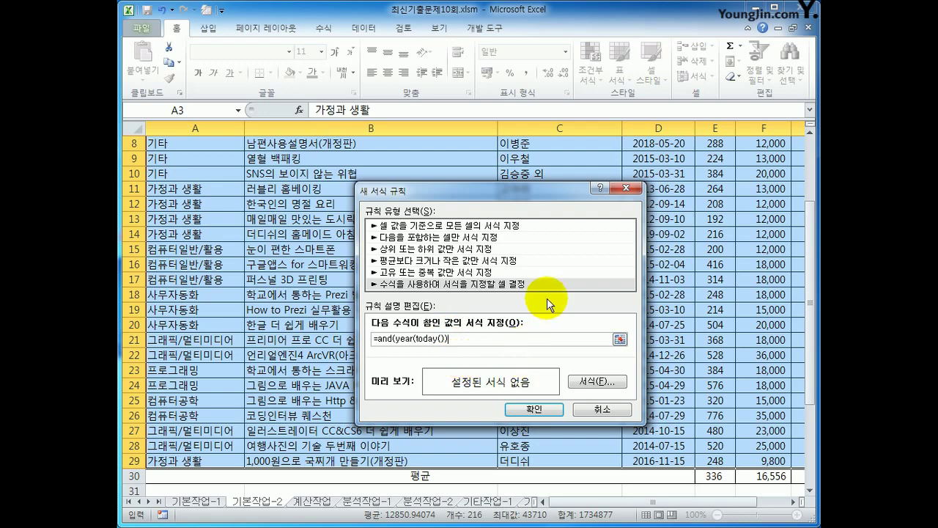
{"action": "left_click_drag", "start_coordinate": [813, 333], "coordinate": [806, 254]}
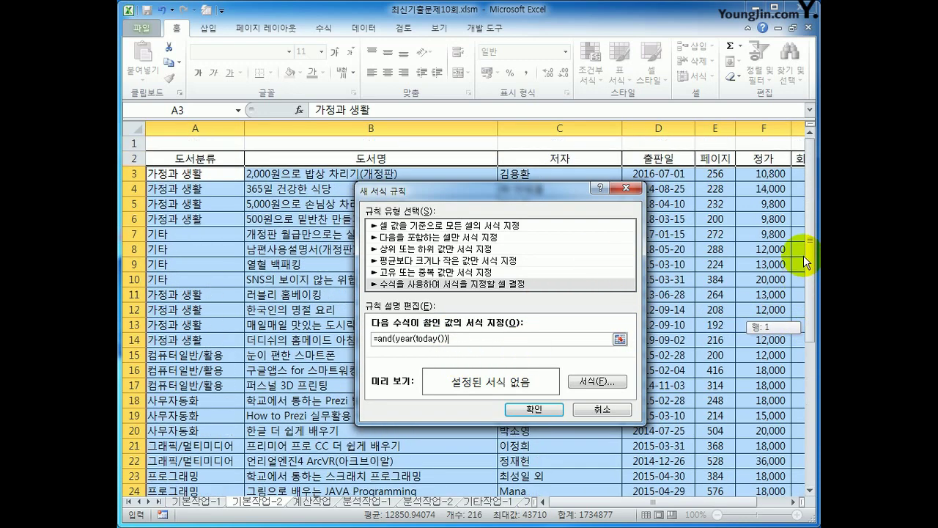
{"action": "left_click_drag", "start_coordinate": [475, 191], "coordinate": [398, 171]}
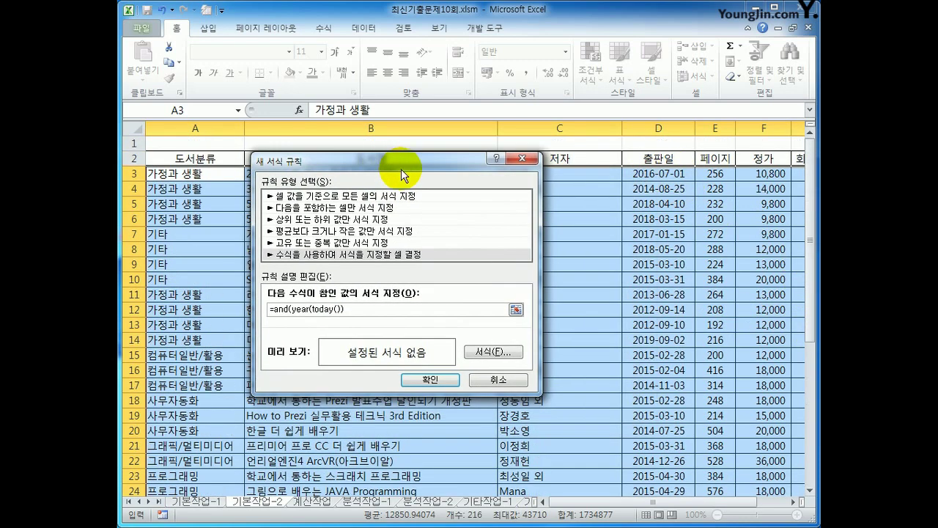
{"action": "type", "text": "-year("}
{"action": "left_click", "coordinate": [653, 176]}
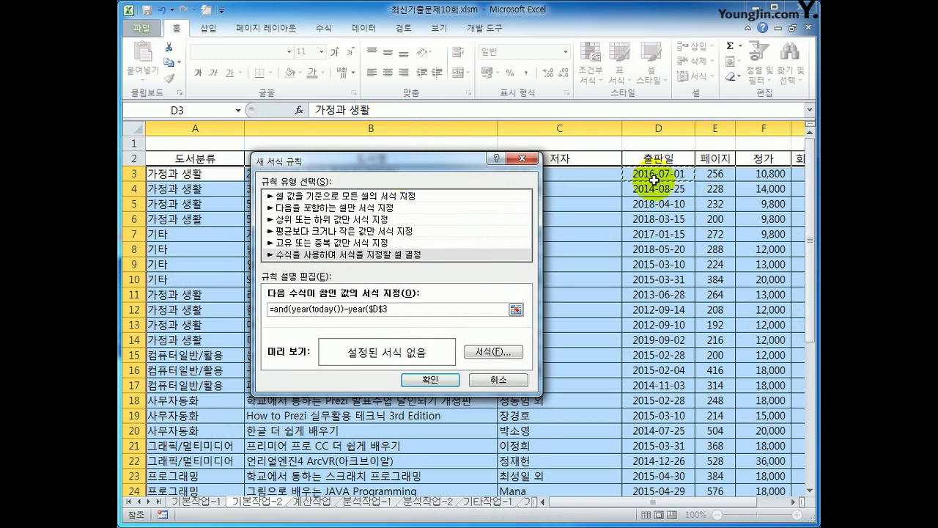
{"action": "key", "text": "F4"}
{"action": "key", "text": "F4"}
{"action": "type", "text": ")"}
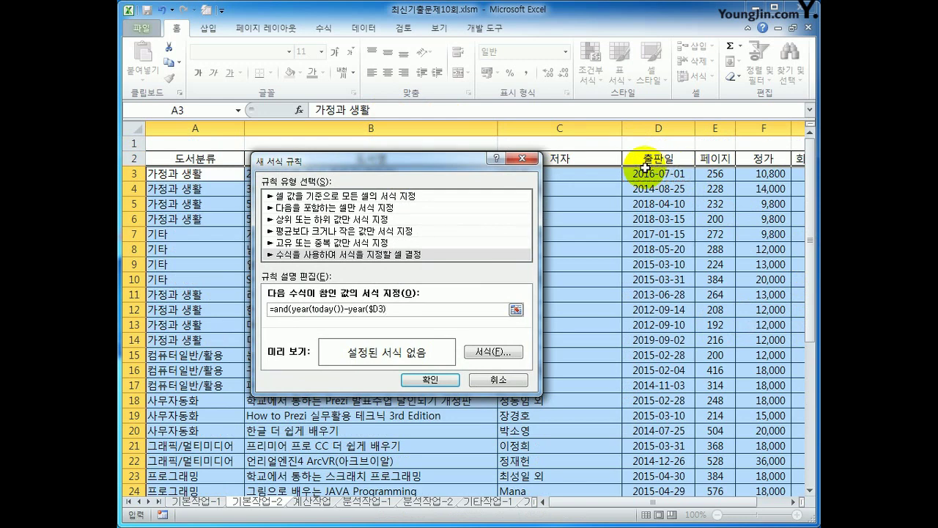
{"action": "type", "text": ">=2,"}
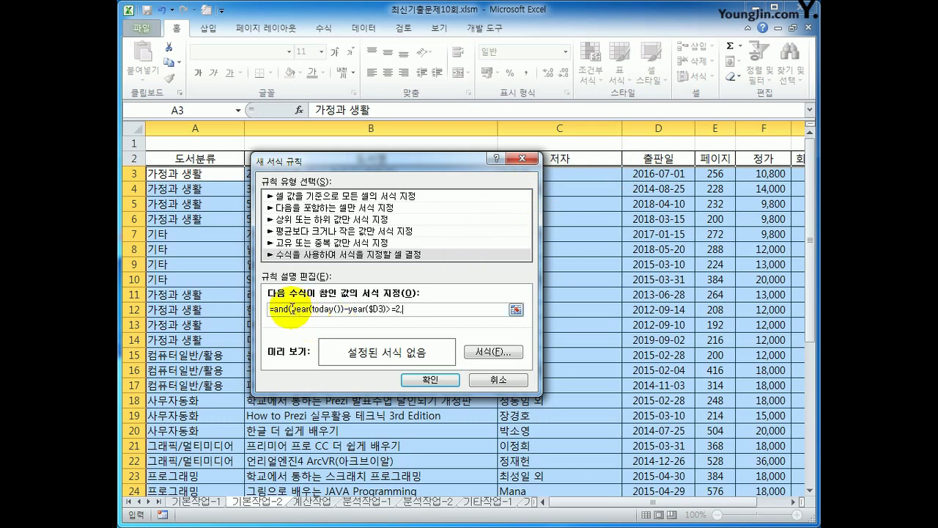
- Add the second condition YEAR(TODAY())-YEAR($D3)<=4 to complete the AND rule formula
{"action": "left_click_drag", "start_coordinate": [292, 310], "coordinate": [388, 310]}
{"action": "key", "text": "ctrl+c"}
{"action": "left_click", "coordinate": [407, 310]}
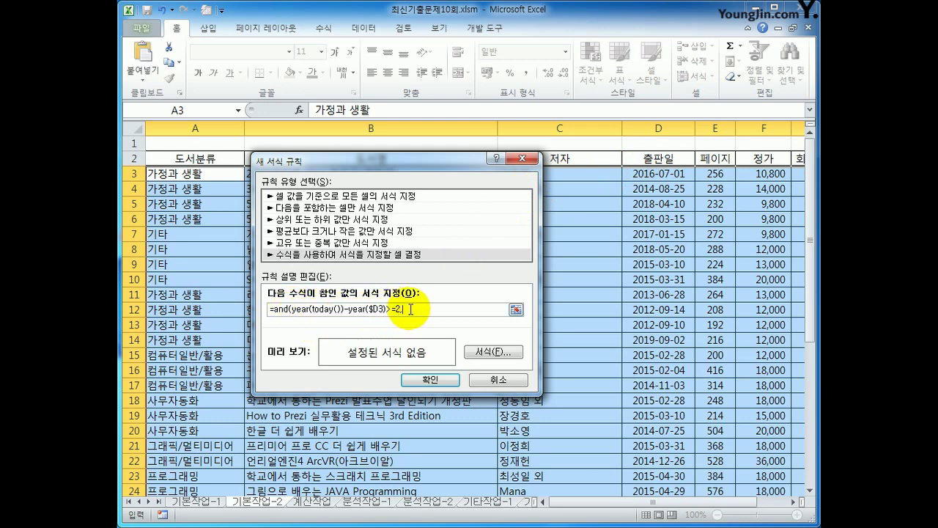
{"action": "key", "text": "ctrl+v"}
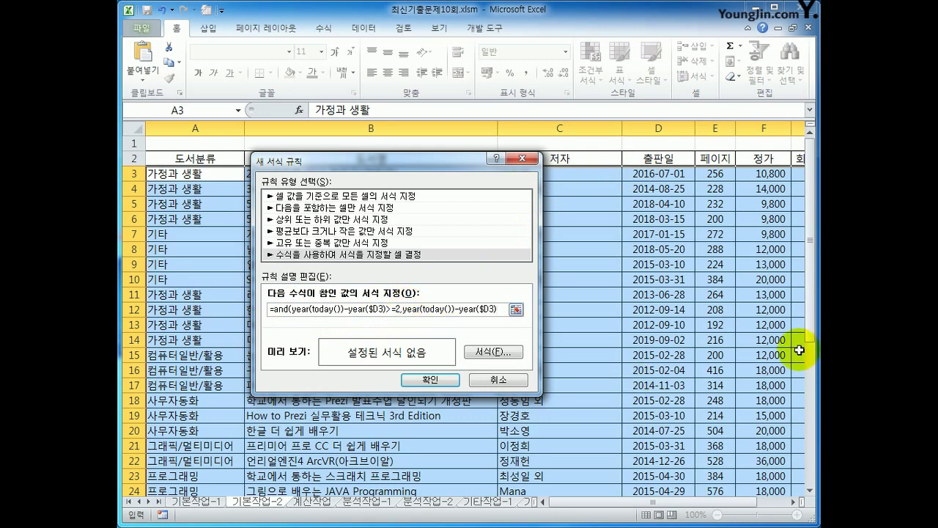
{"action": "type", "text": "<=4"}
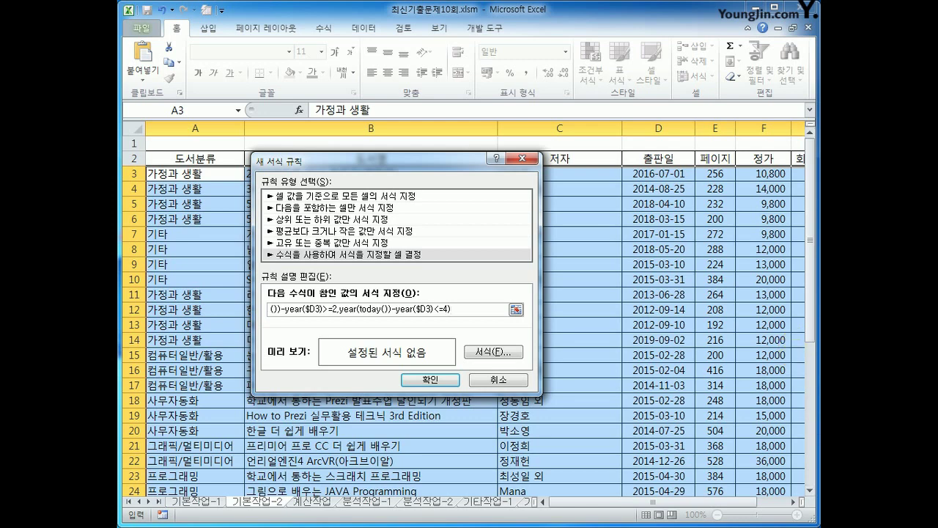
{"action": "left_click", "coordinate": [510, 356]}
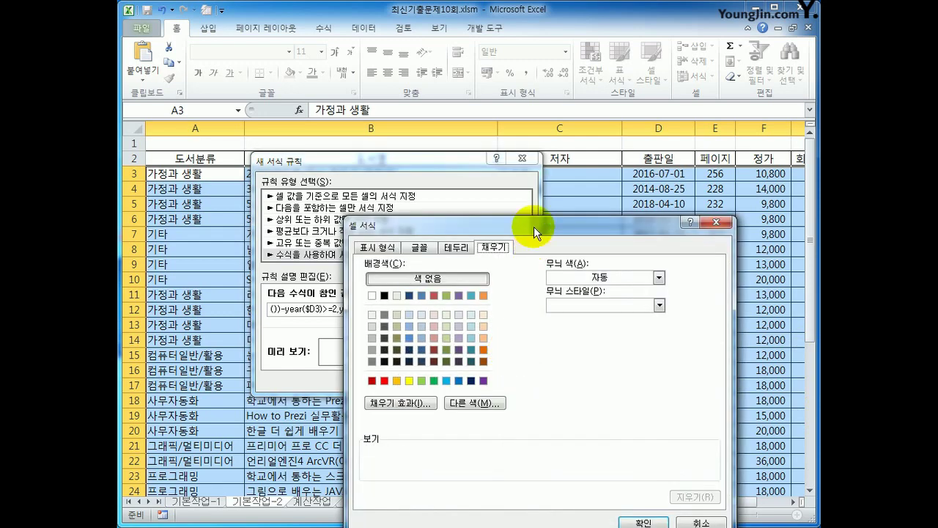
- Give the rule a bold italic blue font and apply it to the book rows
{"action": "left_click_drag", "start_coordinate": [533, 226], "coordinate": [537, 106]}
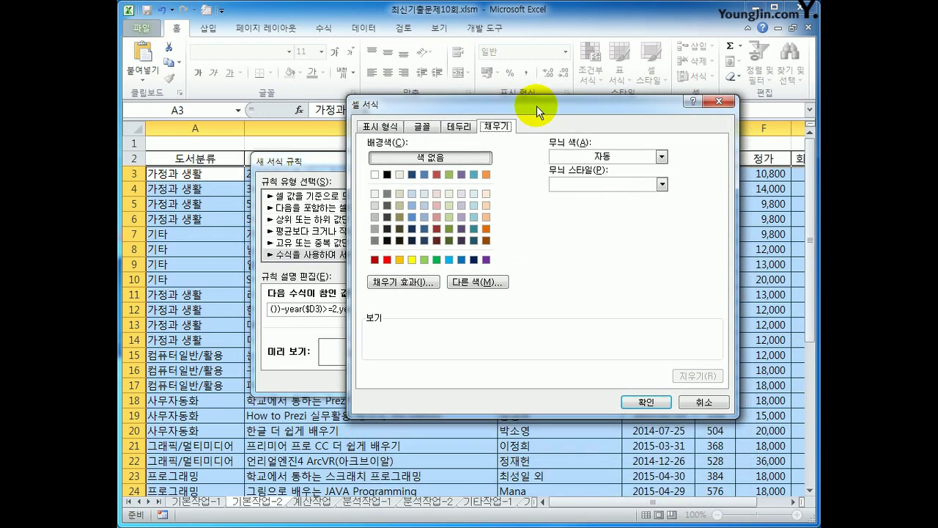
{"action": "left_click", "coordinate": [438, 129]}
{"action": "left_click", "coordinate": [615, 192]}
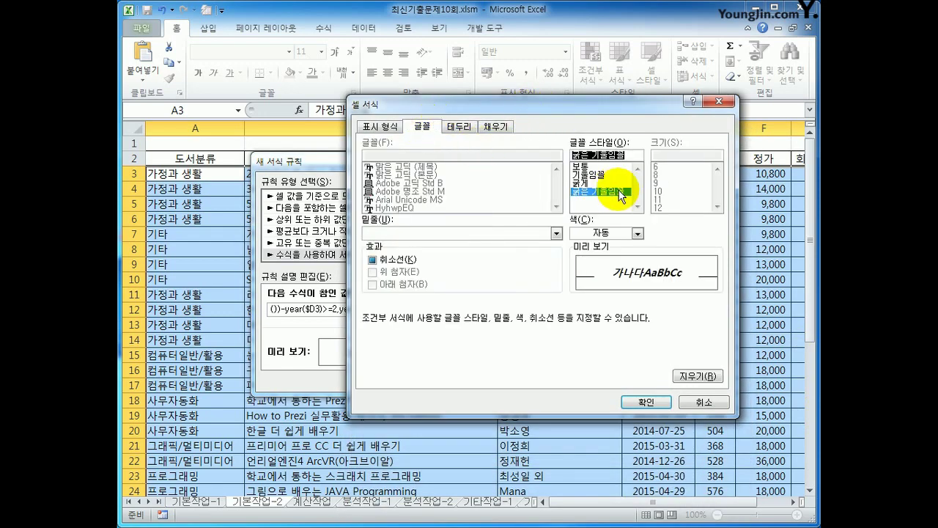
{"action": "left_click", "coordinate": [638, 234]}
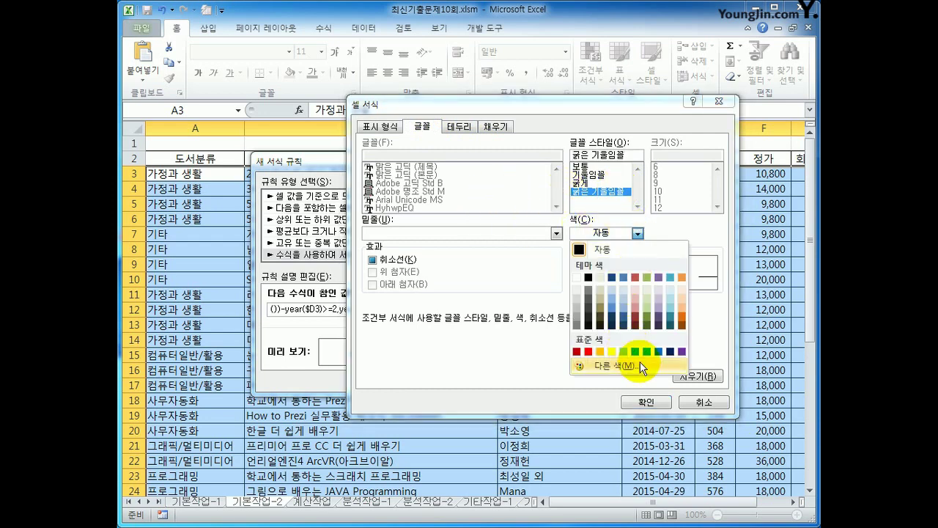
{"action": "left_click", "coordinate": [658, 352]}
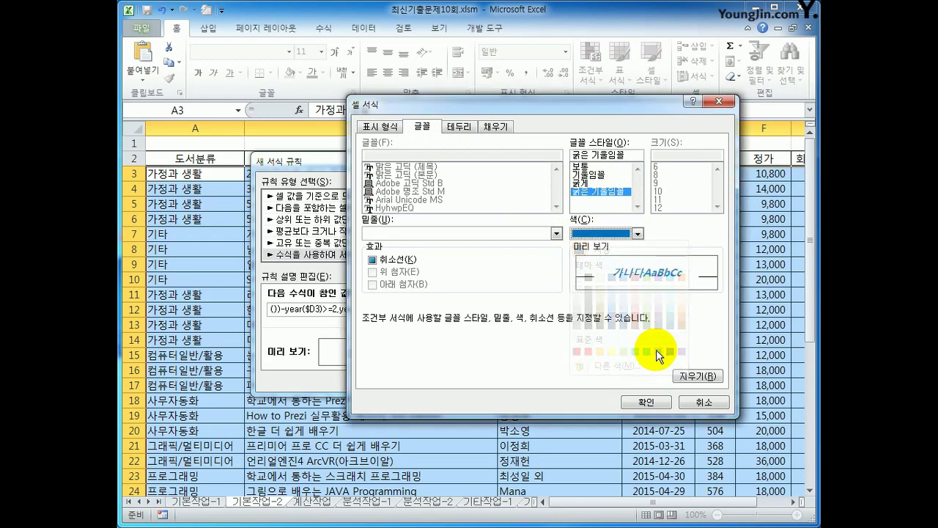
{"action": "left_click", "coordinate": [646, 402]}
{"action": "left_click", "coordinate": [430, 379]}
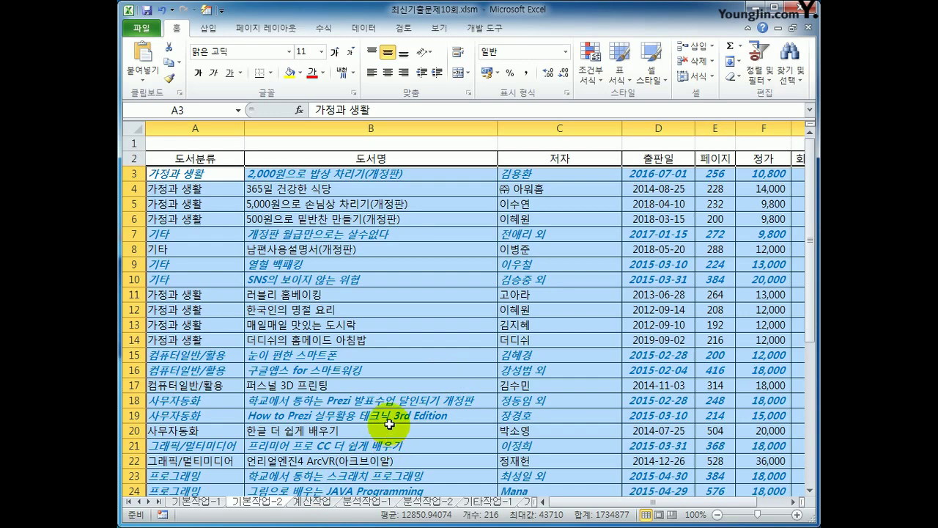
- Select the averages E30:H30 and autofit column H so 10,698 shows fully
{"action": "scroll", "coordinate": [390, 424], "scroll_direction": "down", "scroll_amount": 4}
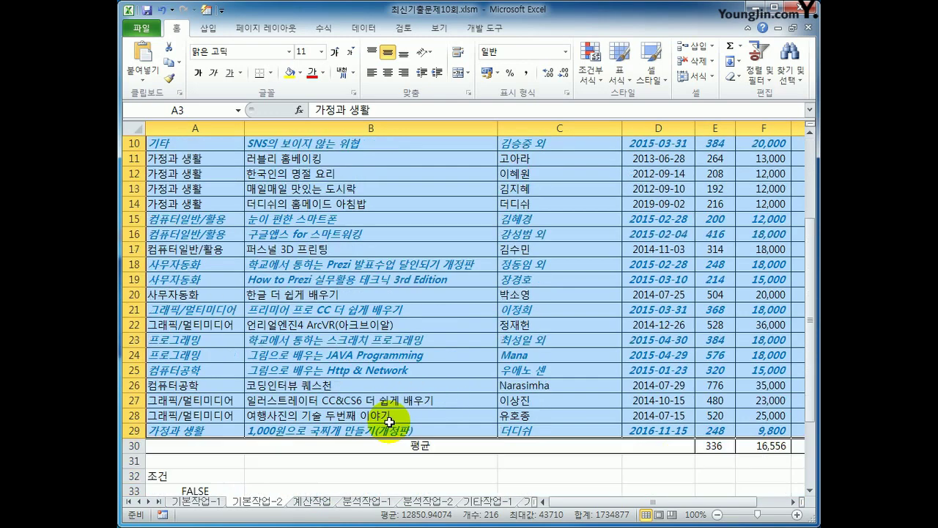
{"action": "left_click", "coordinate": [708, 406]}
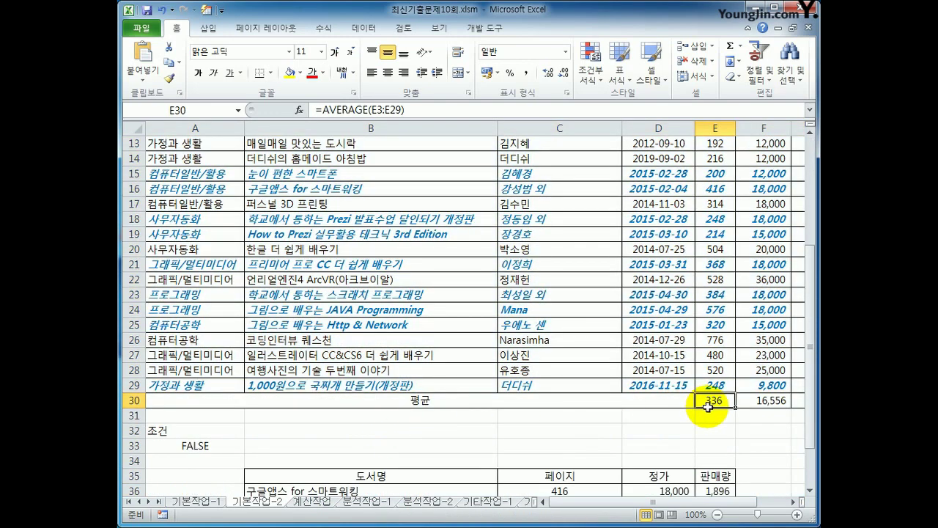
{"action": "left_click_drag", "start_coordinate": [707, 405], "coordinate": [774, 402]}
{"action": "left_click", "coordinate": [794, 502]}
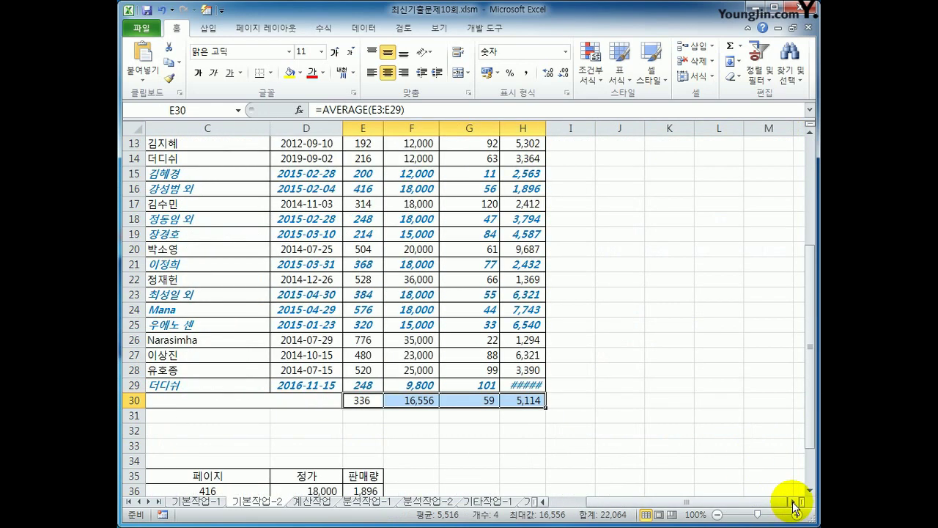
{"action": "left_click", "coordinate": [794, 503]}
{"action": "double_click", "coordinate": [422, 128]}
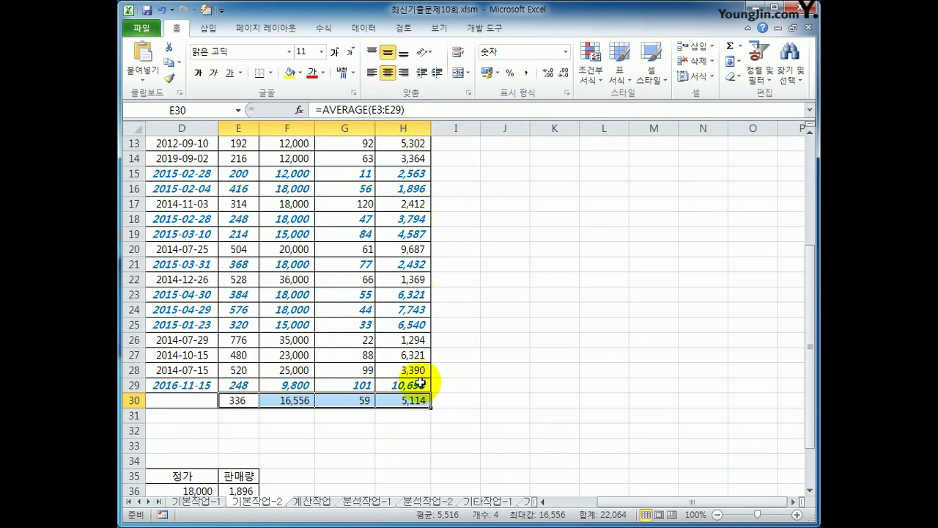
- Mark the E30:H30 average cells as Hidden in their Protection settings
{"action": "right_click", "coordinate": [408, 402]}
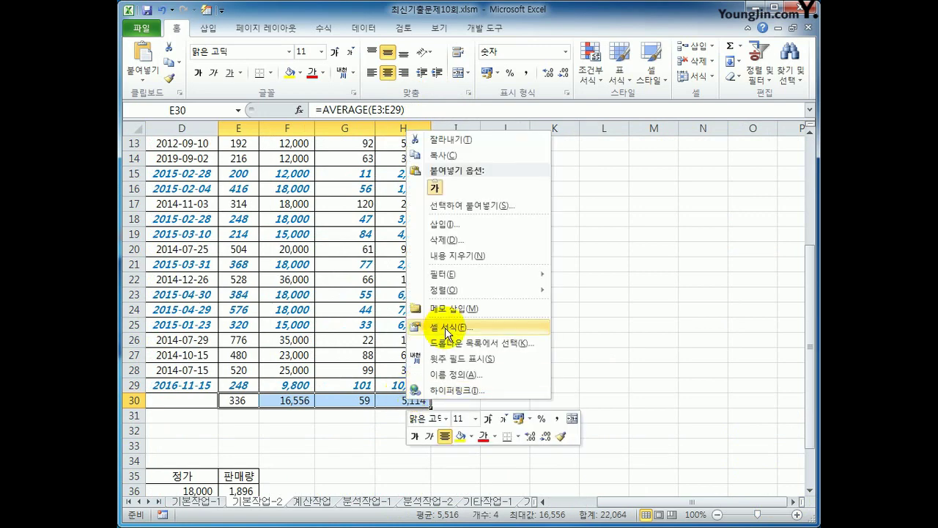
{"action": "left_click", "coordinate": [447, 330]}
{"action": "left_click", "coordinate": [483, 206]}
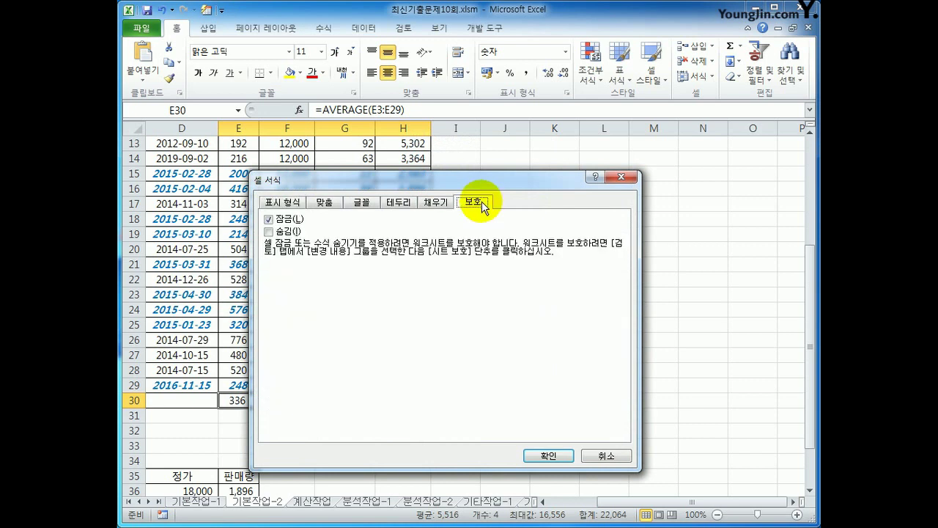
{"action": "left_click", "coordinate": [289, 231]}
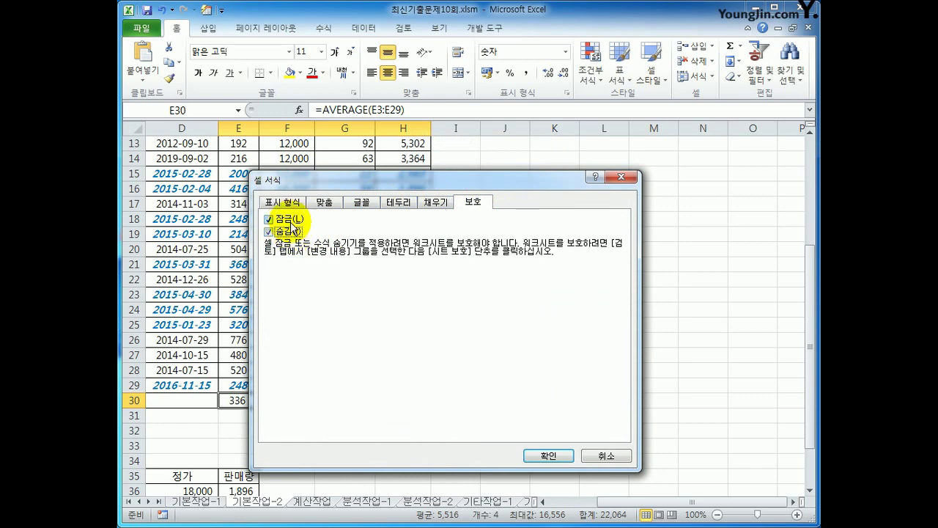
{"action": "left_click", "coordinate": [550, 456]}
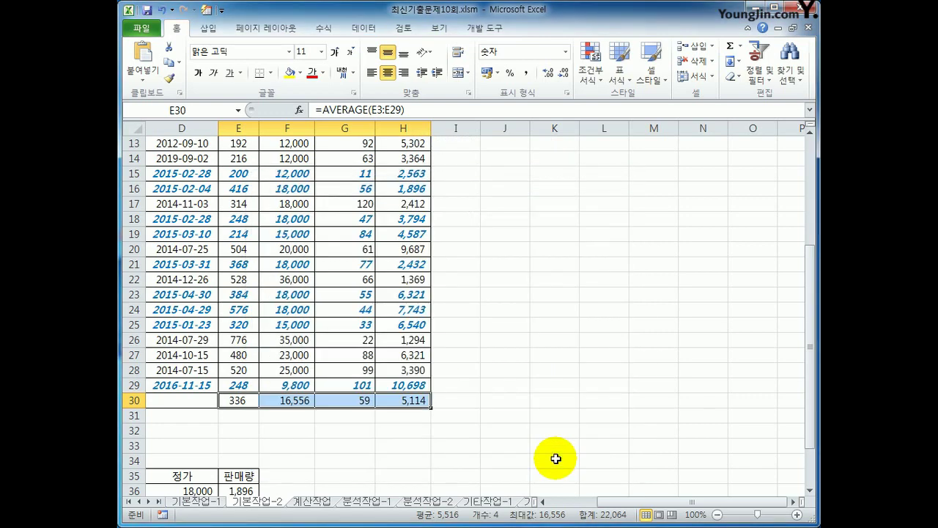
{"action": "left_click", "coordinate": [404, 29]}
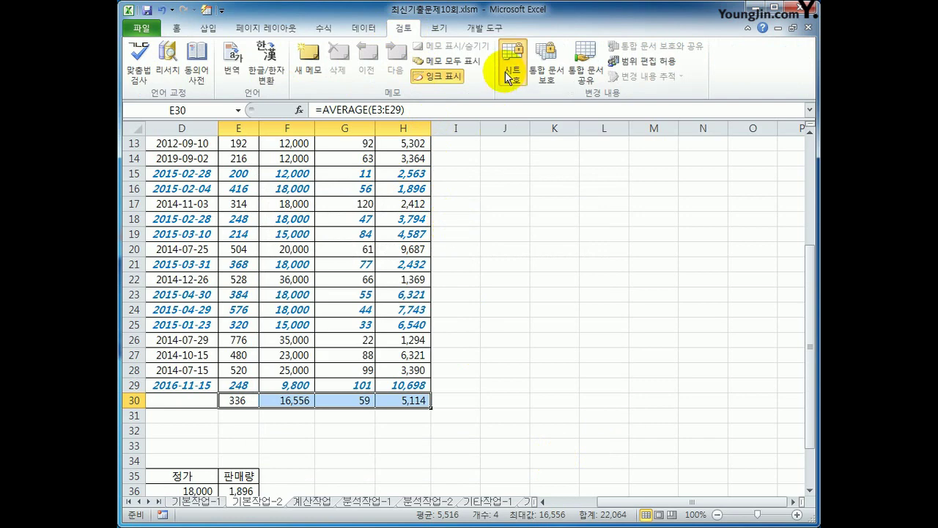
- Protect the 기본작업-2 worksheet with the default settings
{"action": "left_click", "coordinate": [511, 77]}
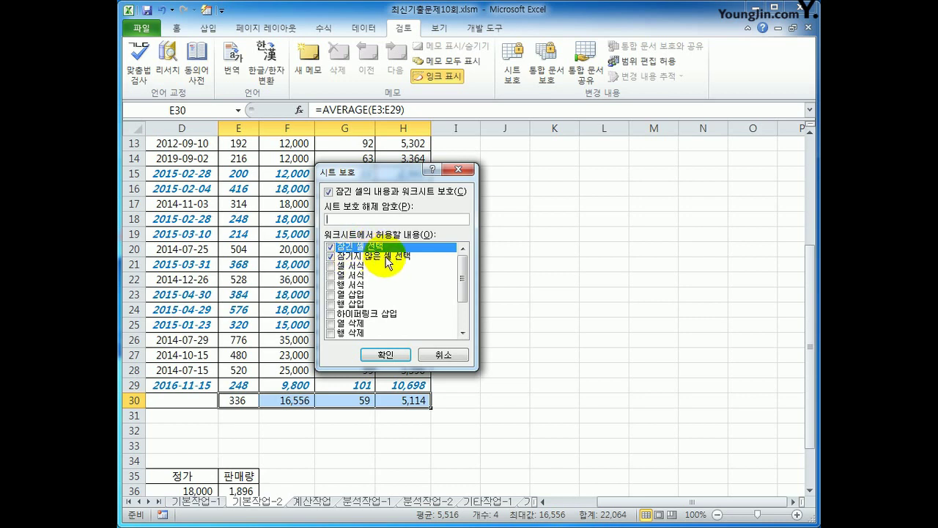
{"action": "left_click", "coordinate": [387, 356]}
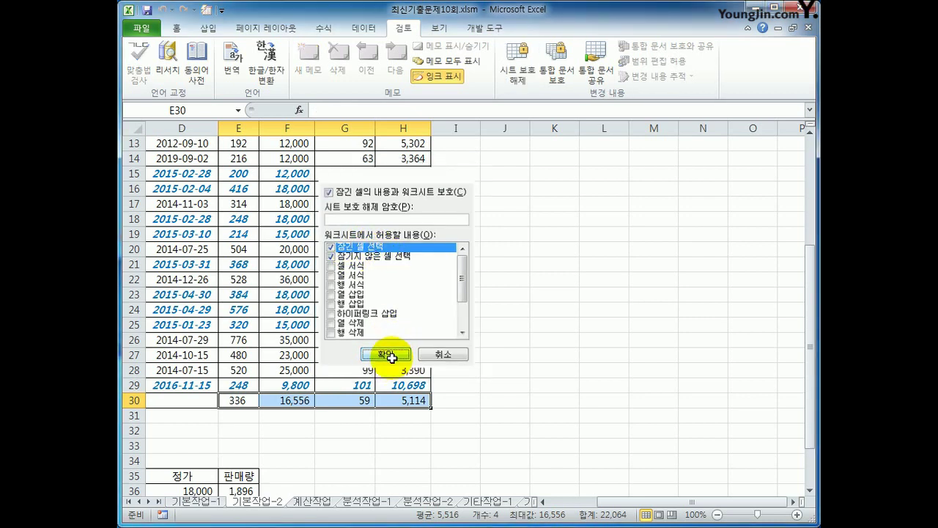
{"action": "left_click", "coordinate": [387, 401]}
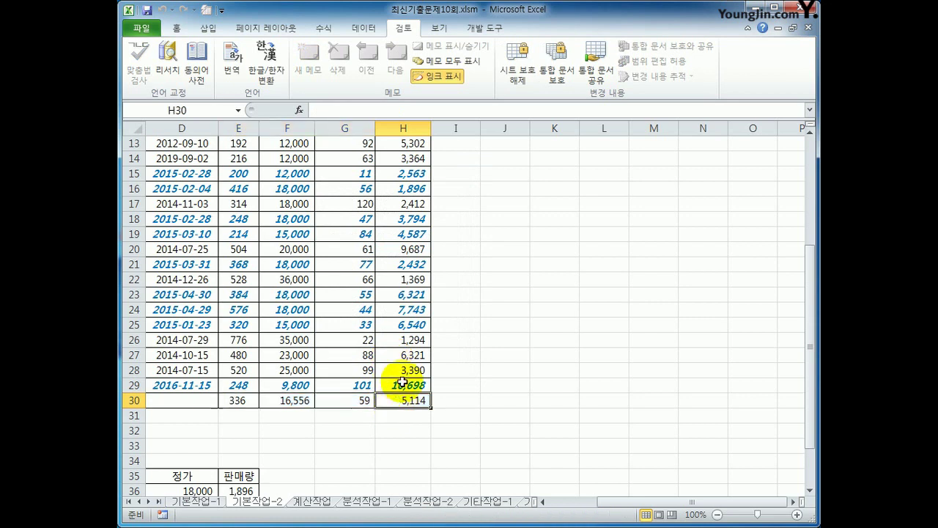
- Protect the workbook structure, then go to the 계산작업 sheet
{"action": "left_click", "coordinate": [556, 77]}
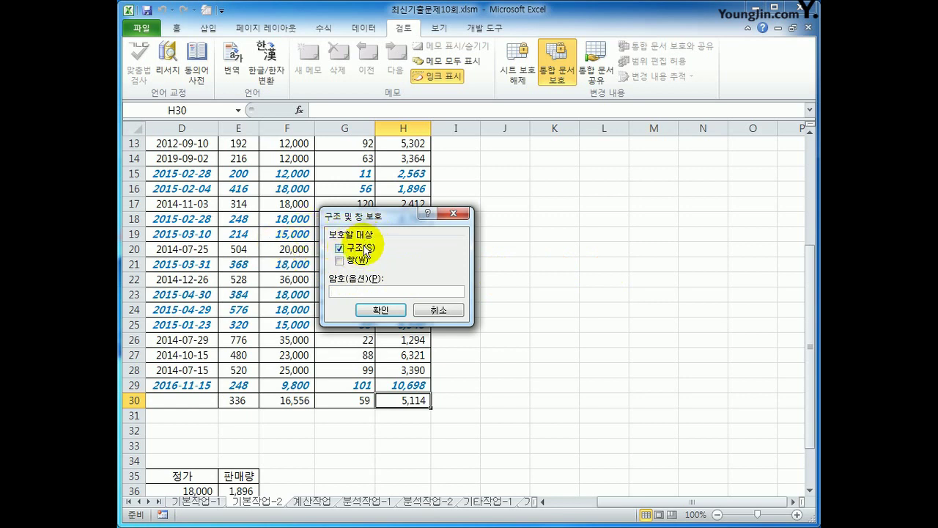
{"action": "left_click", "coordinate": [368, 309]}
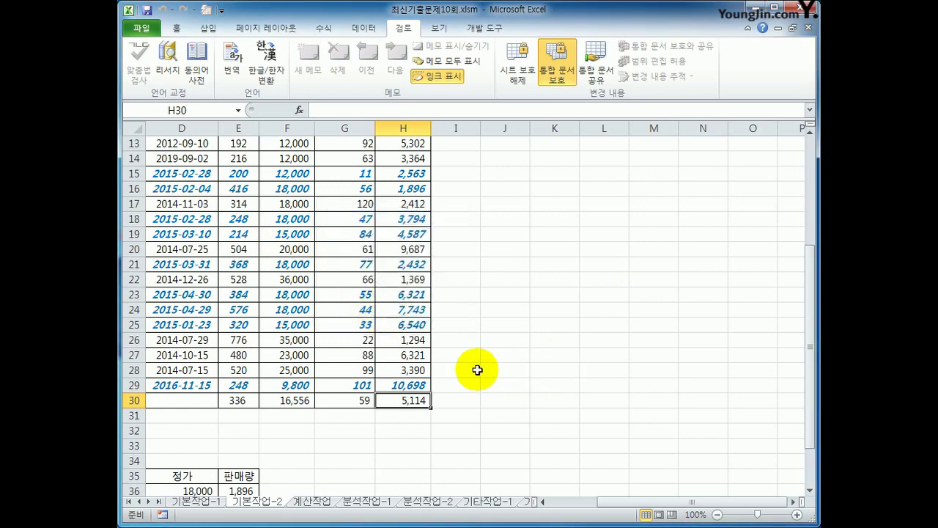
{"action": "left_click", "coordinate": [311, 500]}
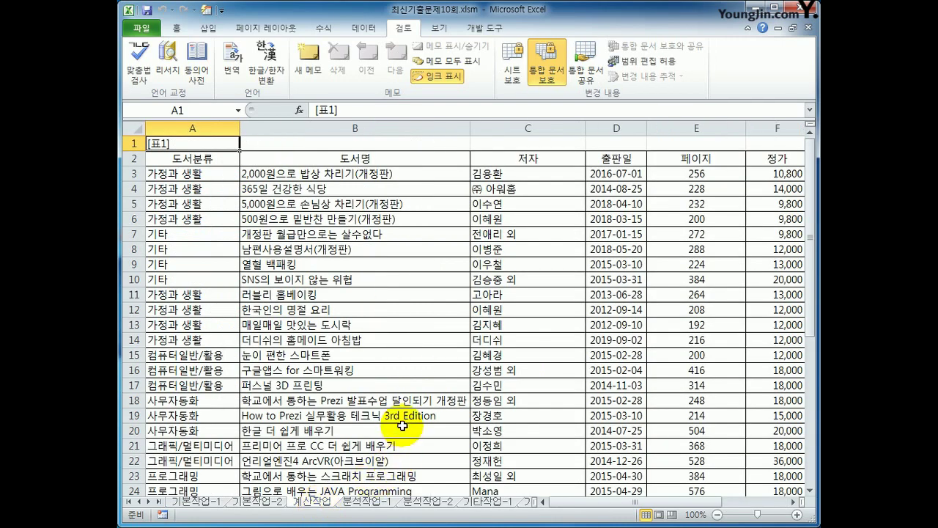
{"action": "left_click_drag", "start_coordinate": [697, 502], "coordinate": [743, 502]}
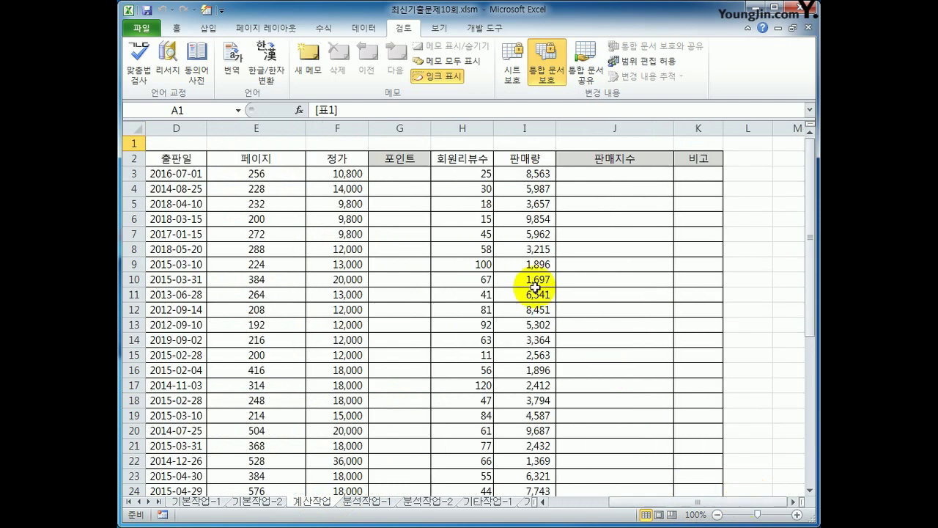
{"action": "left_click", "coordinate": [425, 175]}
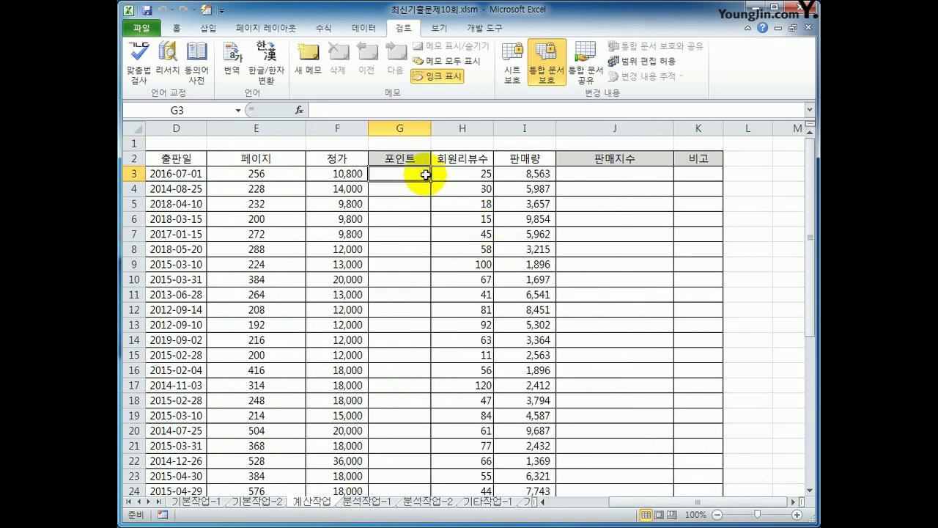
{"action": "left_click", "coordinate": [359, 174]}
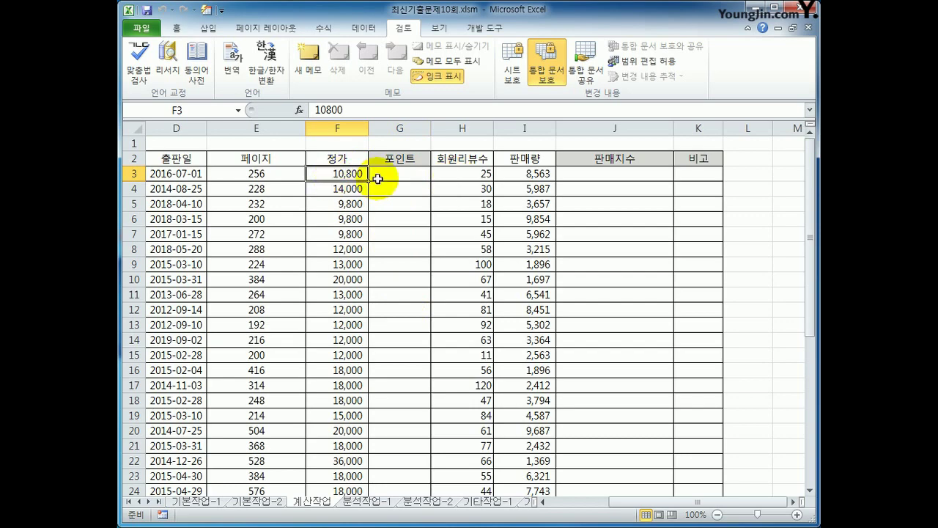
{"action": "scroll", "coordinate": [464, 387], "scroll_direction": "down", "scroll_amount": 5}
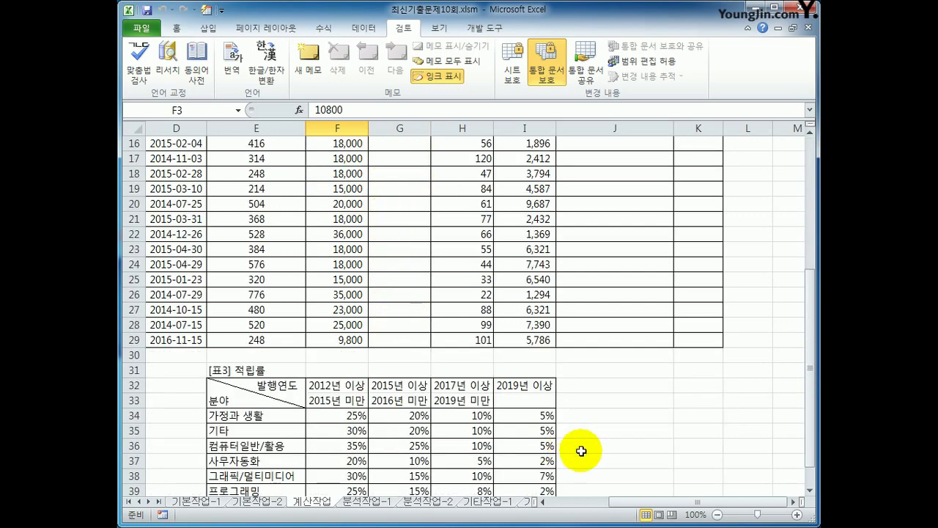
{"action": "scroll", "coordinate": [639, 480], "scroll_direction": "down", "scroll_amount": 2}
{"action": "left_click", "coordinate": [318, 321]}
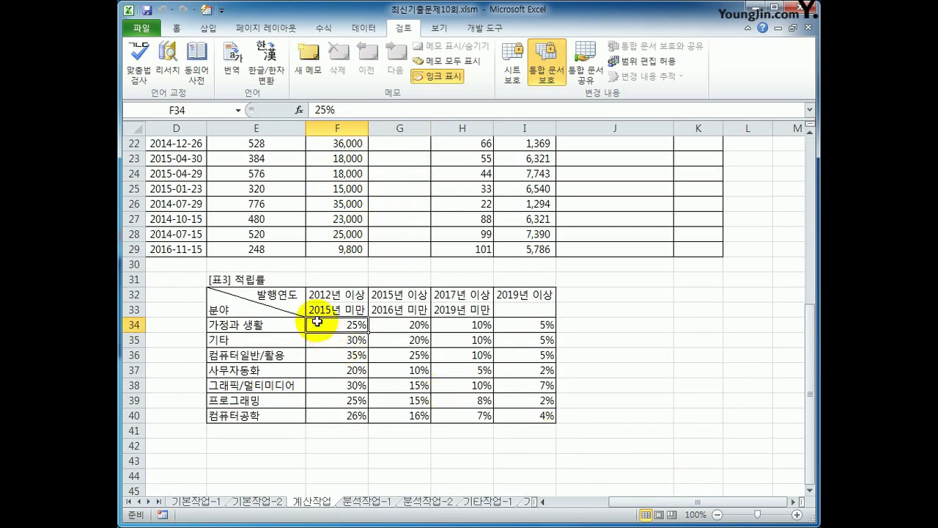
{"action": "left_click_drag", "start_coordinate": [317, 321], "coordinate": [540, 411]}
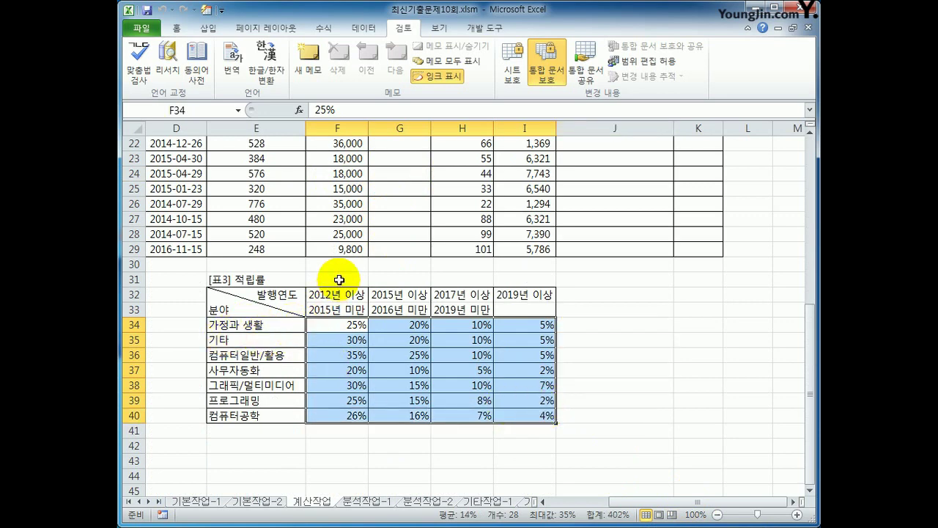
{"action": "scroll", "coordinate": [283, 318], "scroll_direction": "up", "scroll_amount": 7}
{"action": "scroll", "coordinate": [283, 317], "scroll_direction": "down", "scroll_amount": 4}
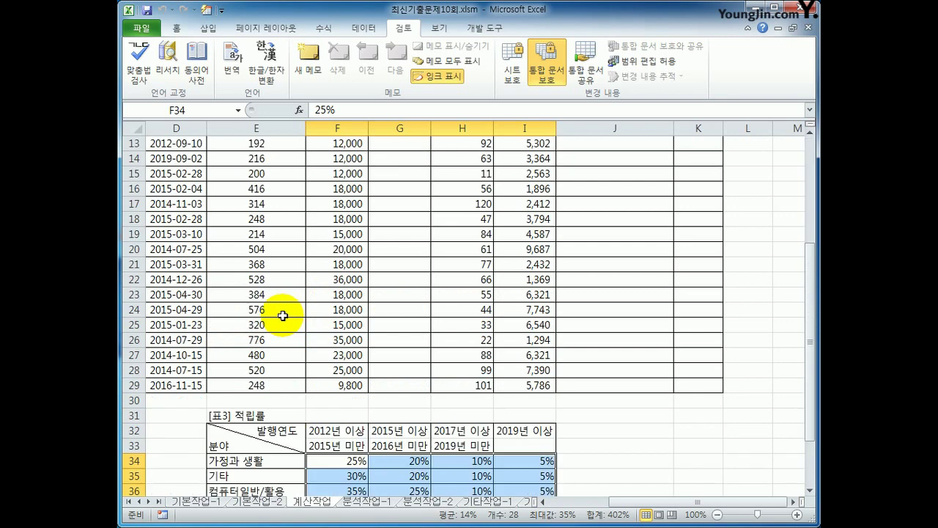
{"action": "scroll", "coordinate": [283, 315], "scroll_direction": "down", "scroll_amount": 3}
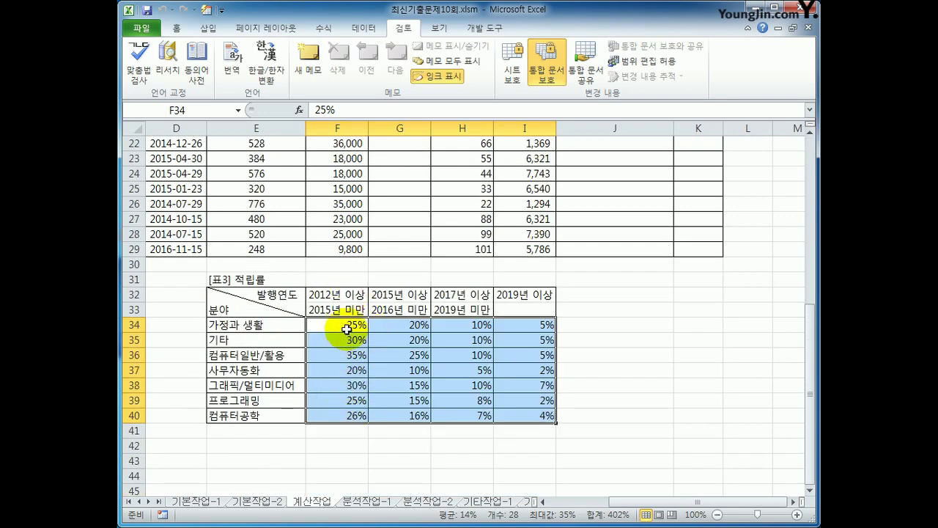
{"action": "left_click_drag", "start_coordinate": [347, 330], "coordinate": [539, 413]}
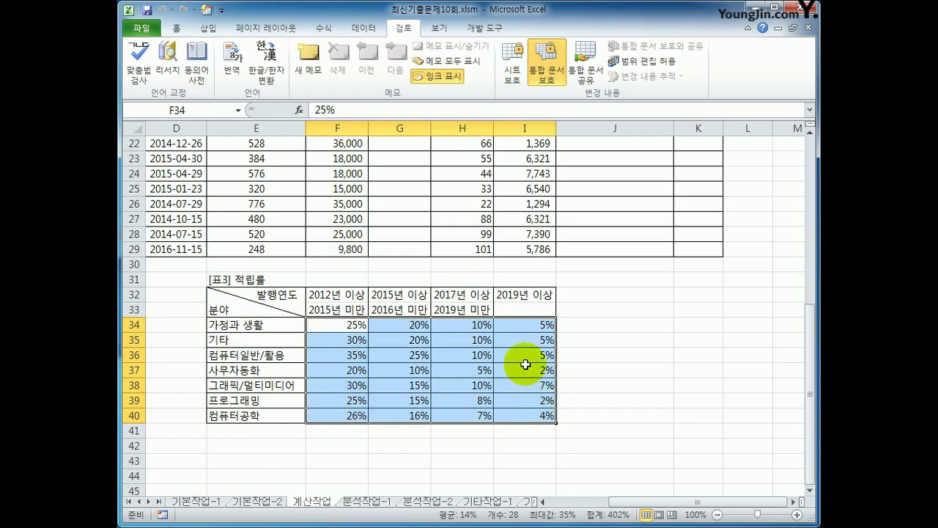
{"action": "scroll", "coordinate": [506, 363], "scroll_direction": "up", "scroll_amount": 3}
{"action": "scroll", "coordinate": [485, 361], "scroll_direction": "up", "scroll_amount": 4}
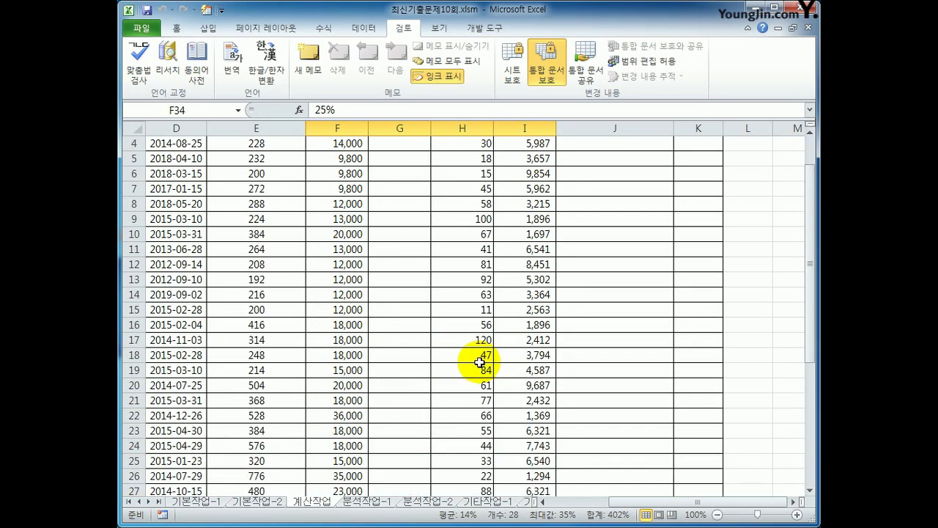
{"action": "left_click", "coordinate": [398, 173]}
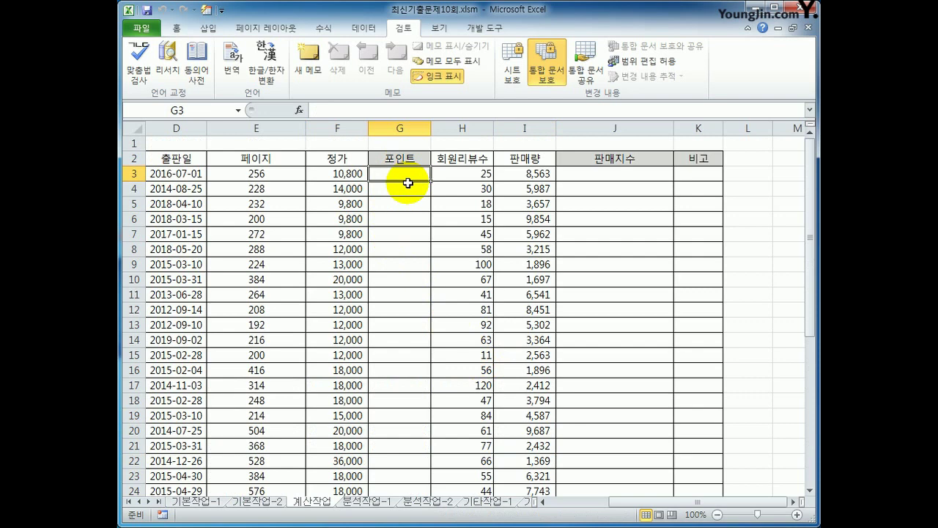
- In G3, begin =INDEX($F$34:$I$40, followed by a MATCH( for the row argument
{"action": "type", "text": "=ind"}
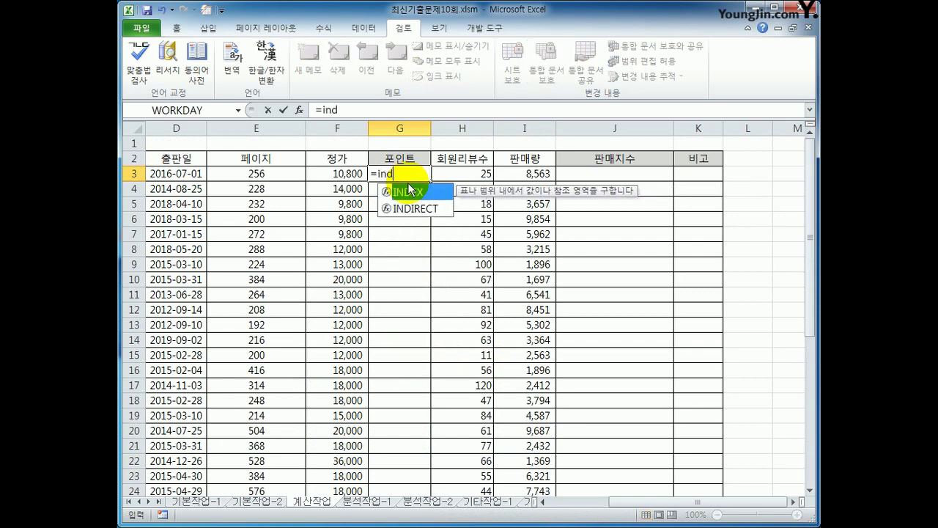
{"action": "key", "text": "Tab"}
{"action": "scroll", "coordinate": [411, 293], "scroll_direction": "down", "scroll_amount": 7}
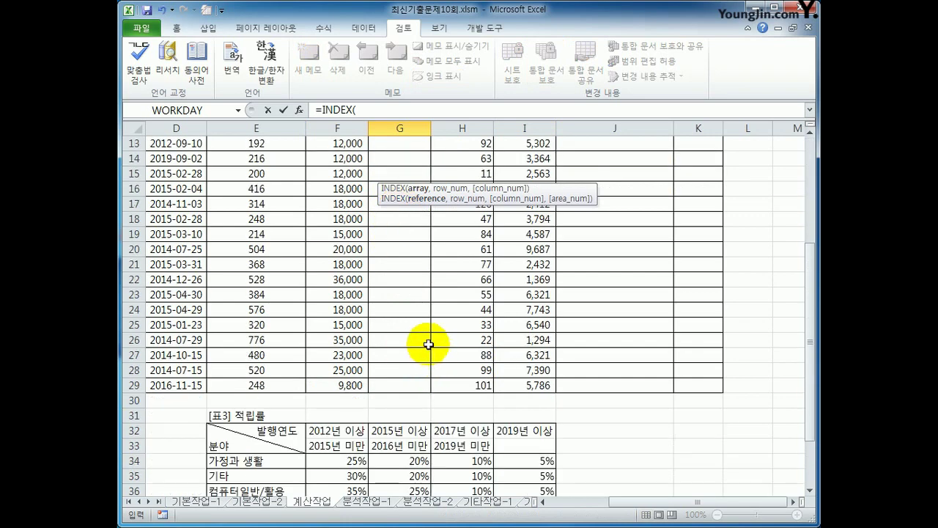
{"action": "left_click_drag", "start_coordinate": [363, 326], "coordinate": [532, 416]}
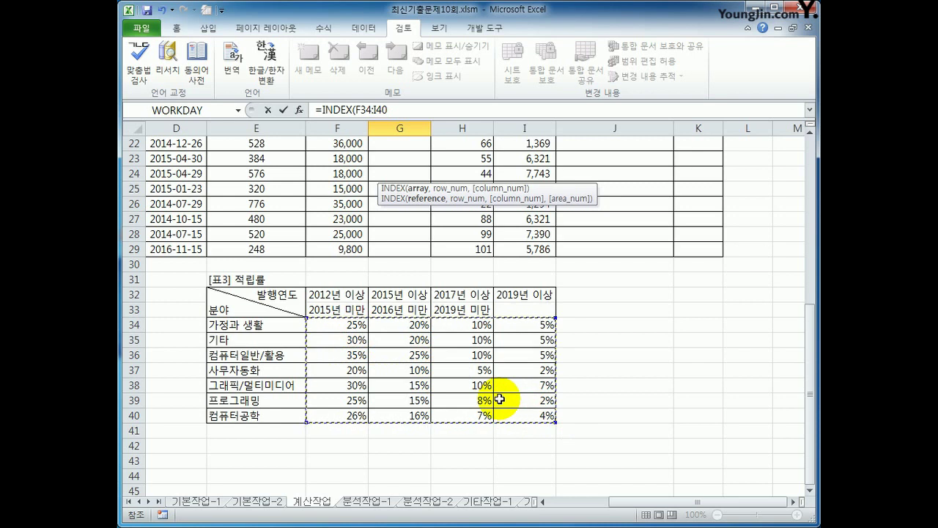
{"action": "key", "text": "F4"}
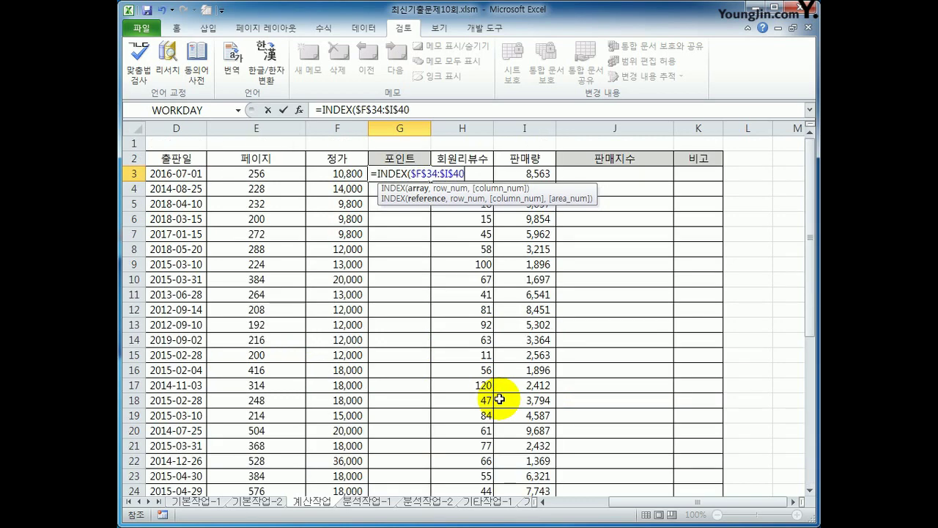
{"action": "type", "text": ","}
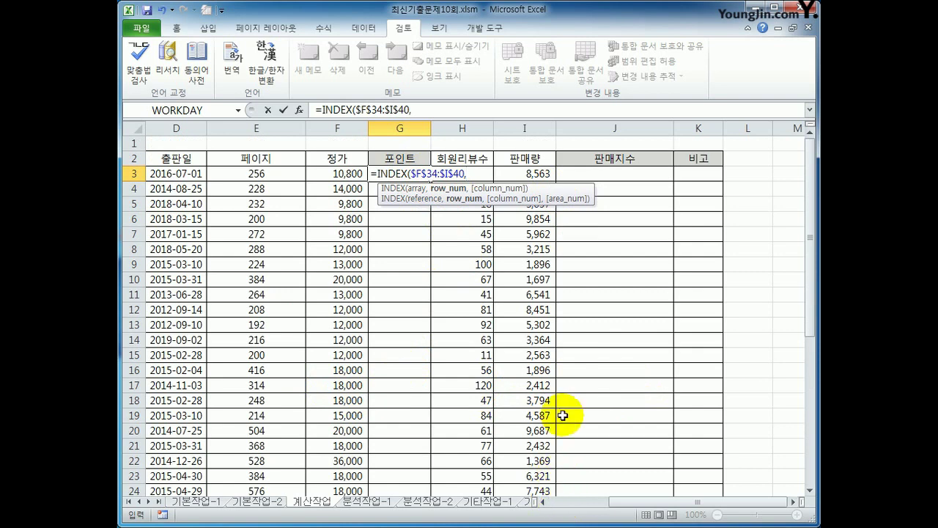
{"action": "scroll", "coordinate": [562, 415], "scroll_direction": "down", "scroll_amount": 6}
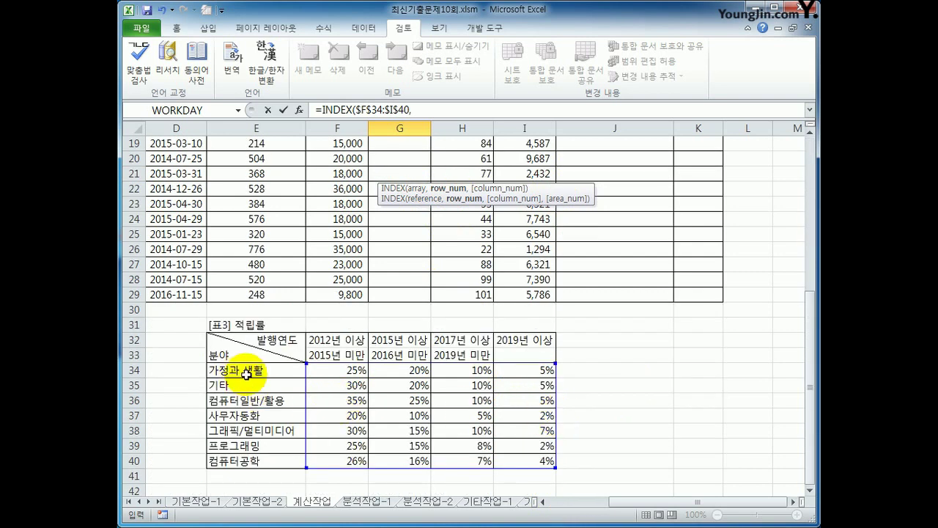
{"action": "type", "text": "match"}
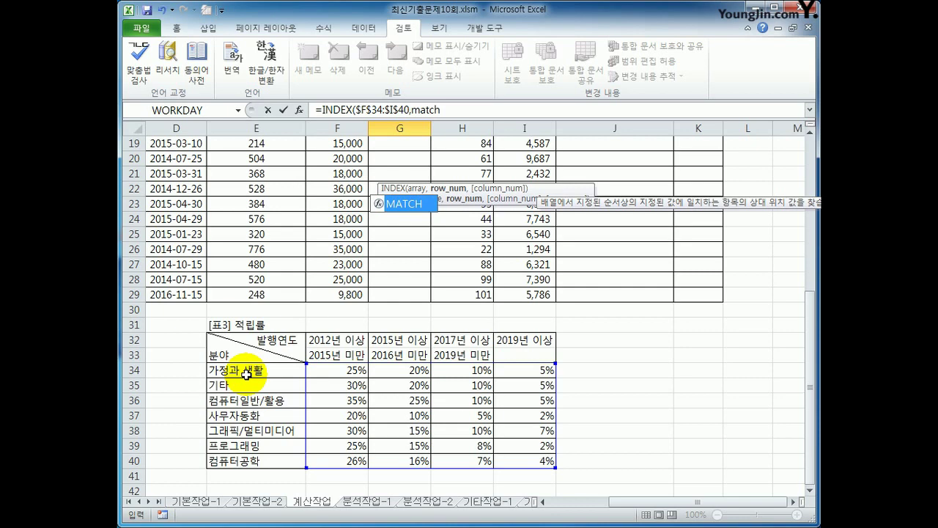
{"action": "key", "text": "Tab"}
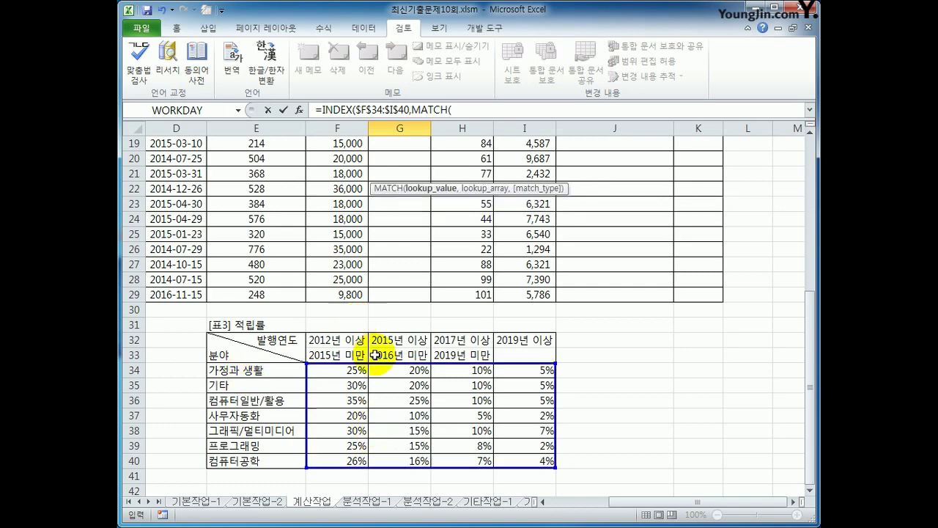
- Complete the row lookup as MATCH(A3,$E$34:$E$40,0) inside the INDEX formula
{"action": "left_click_drag", "start_coordinate": [810, 427], "coordinate": [789, 283]}
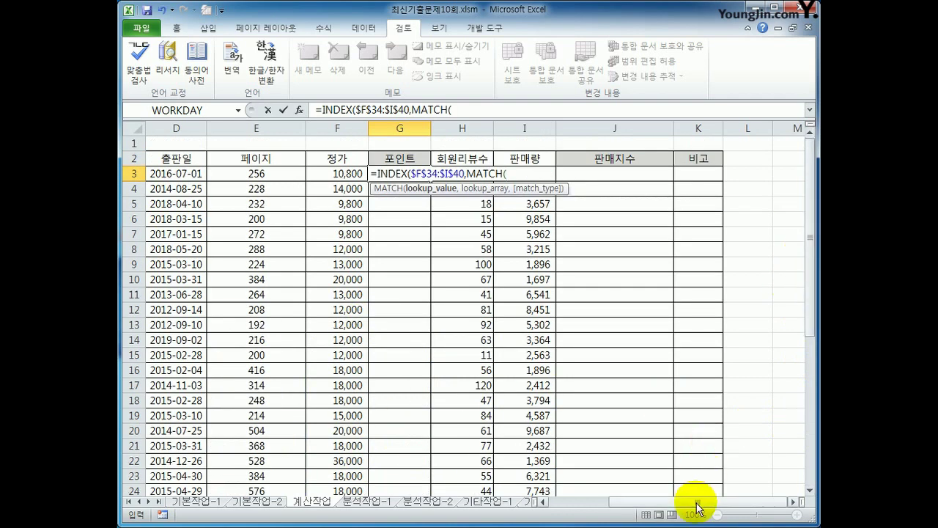
{"action": "left_click_drag", "start_coordinate": [696, 503], "coordinate": [540, 505]}
{"action": "left_click", "coordinate": [189, 175]}
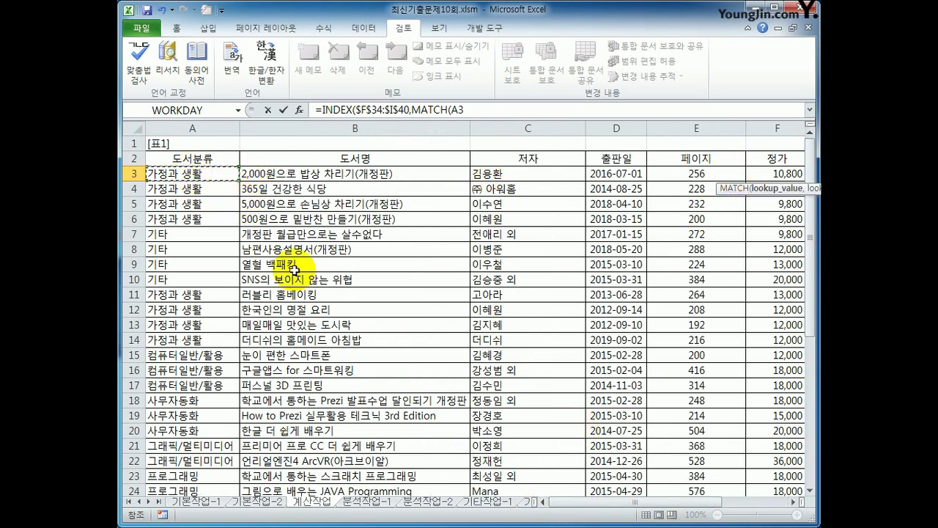
{"action": "type", "text": ","}
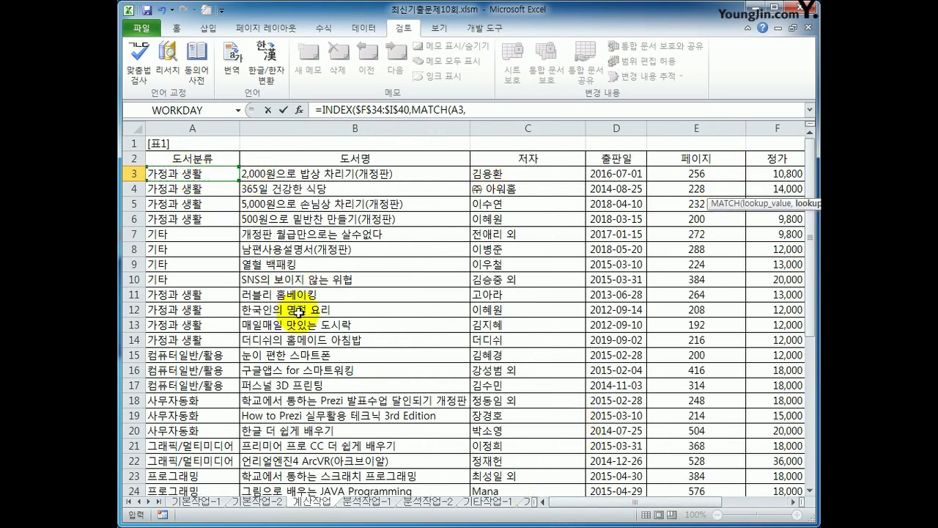
{"action": "scroll", "coordinate": [297, 311], "scroll_direction": "down", "scroll_amount": 10}
{"action": "left_click_drag", "start_coordinate": [678, 188], "coordinate": [690, 280]}
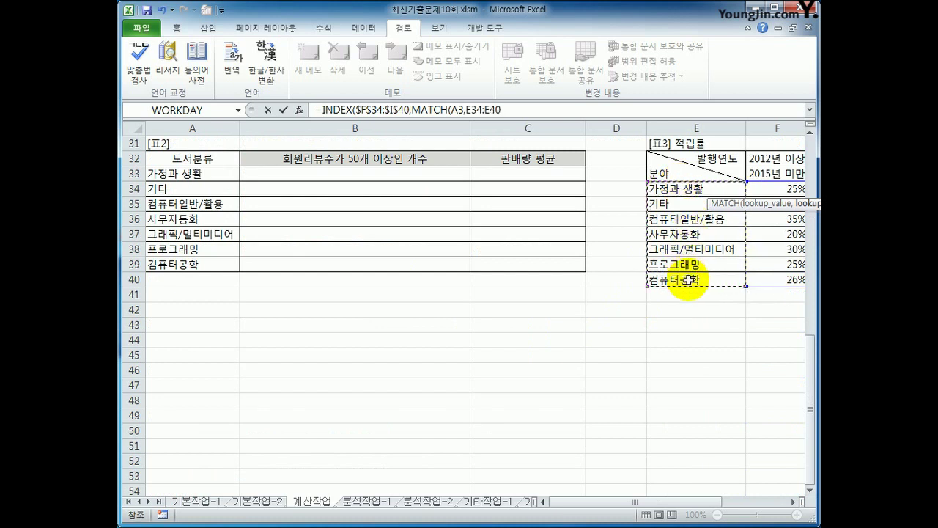
{"action": "key", "text": "F4"}
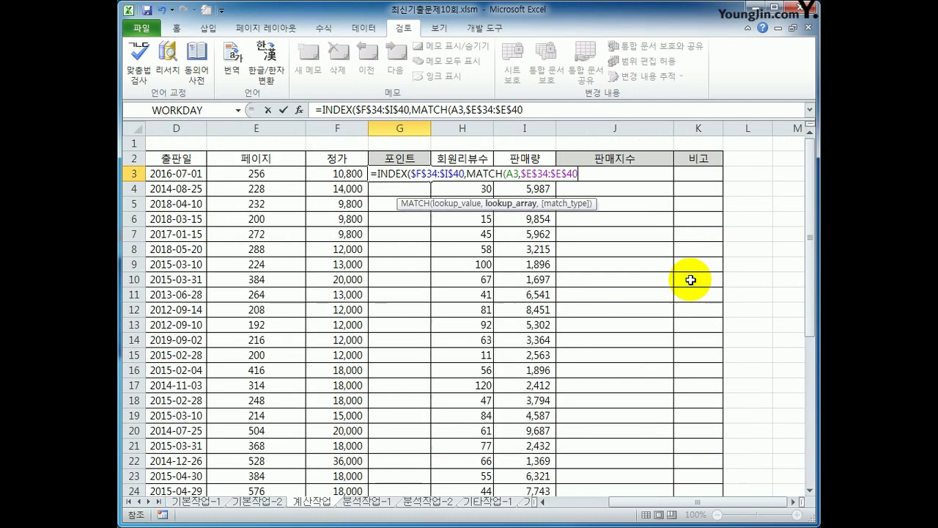
{"action": "type", "text": ","}
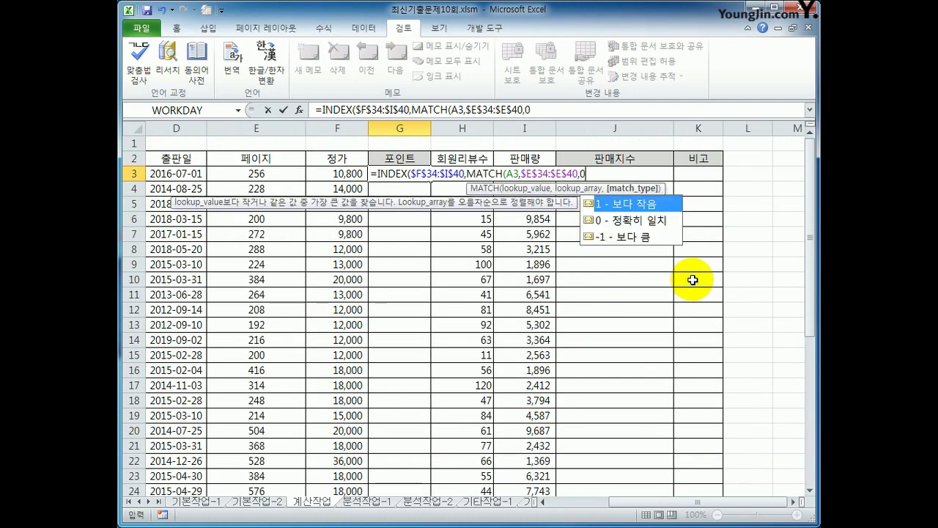
{"action": "type", "text": "0)"}
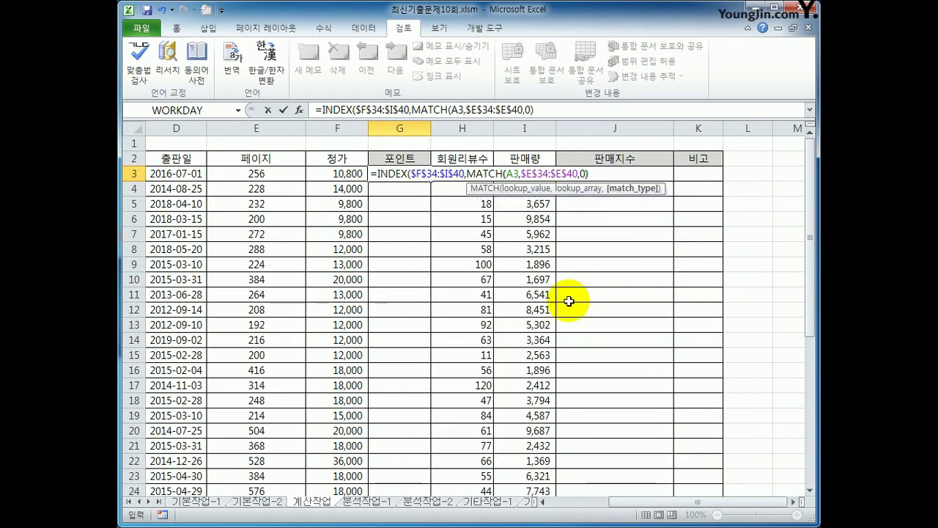
{"action": "type", "text": ","}
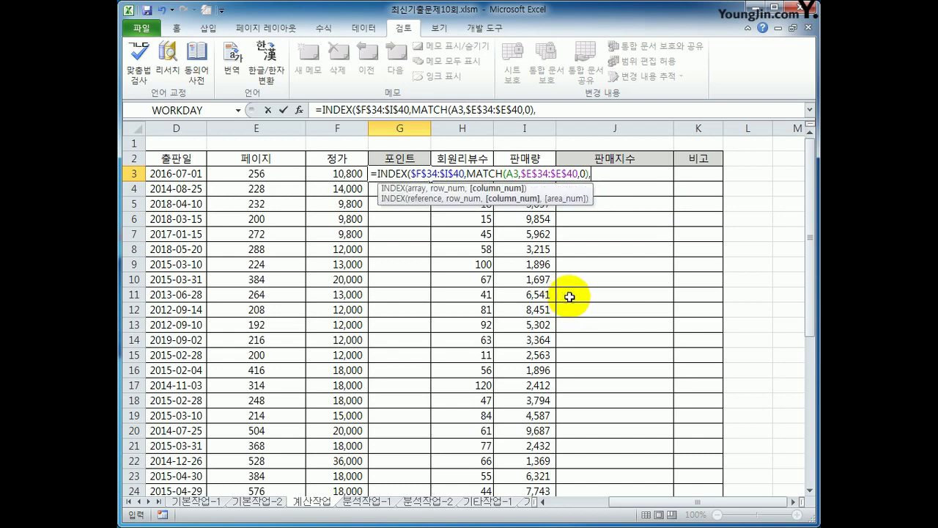
{"action": "scroll", "coordinate": [569, 300], "scroll_direction": "down", "scroll_amount": 6}
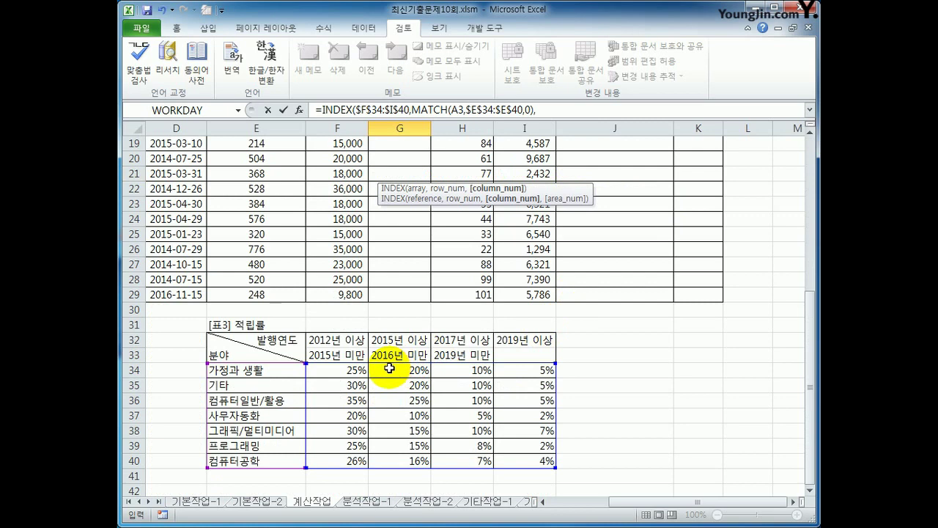
{"action": "type", "text": "mat"}
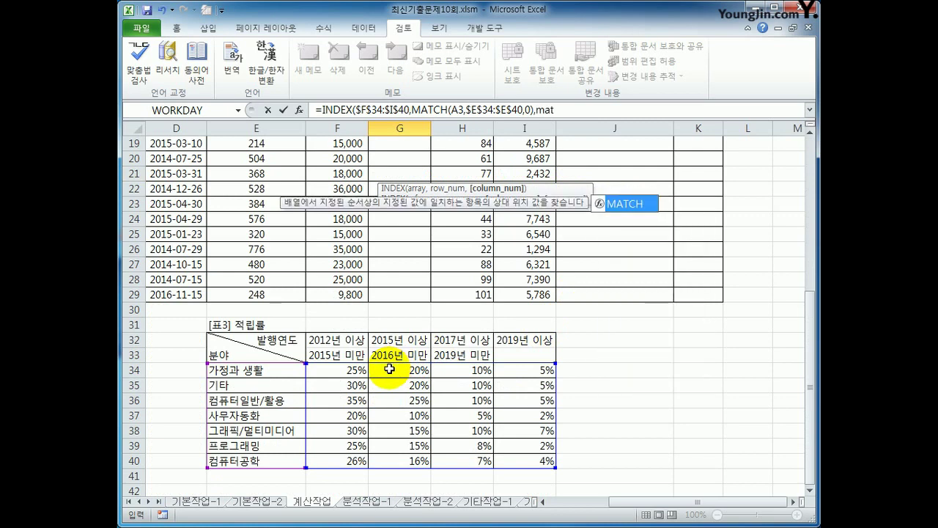
{"action": "key", "text": "BackSpace"}
{"action": "key", "text": "BackSpace"}
{"action": "key", "text": "BackSpace"}
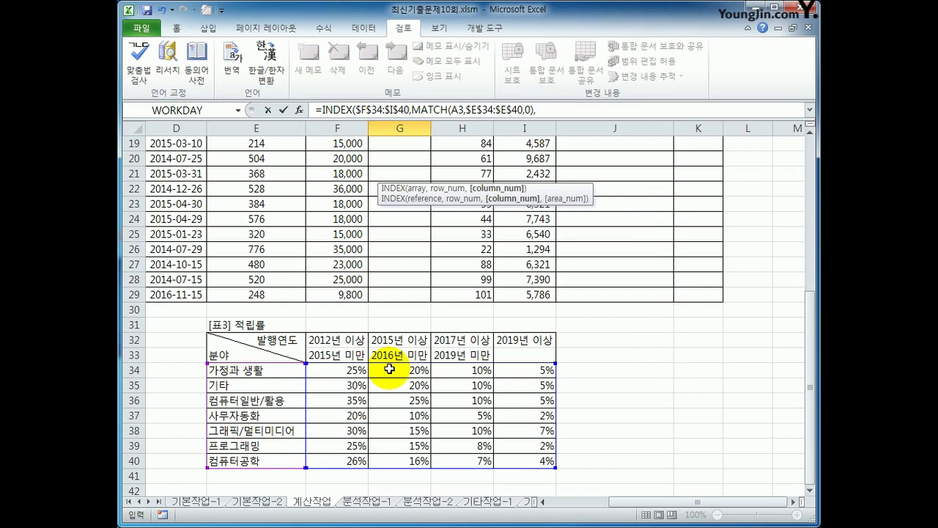
- Add the column lookup MATCH(YEAR(D3),$F$32:$I$32,1) and enter G3's formula
{"action": "type", "text": "match("}
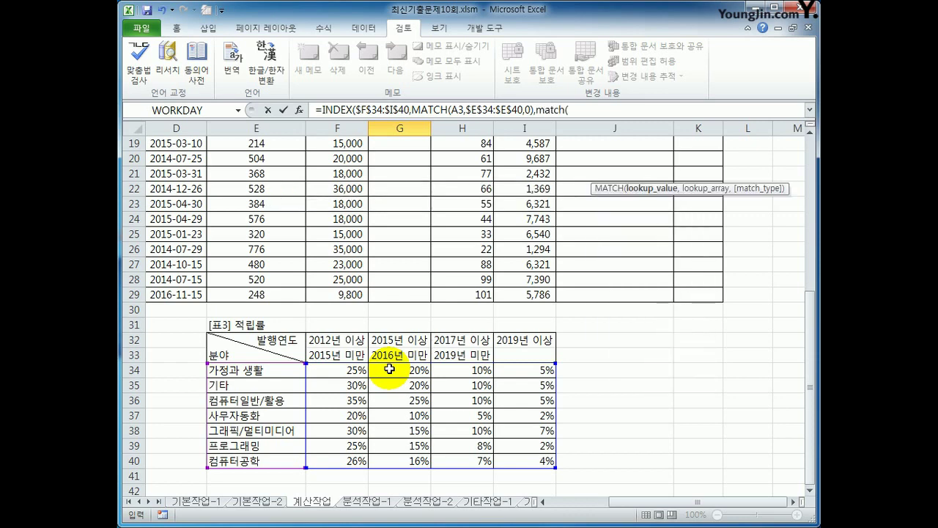
{"action": "type", "text": "year("}
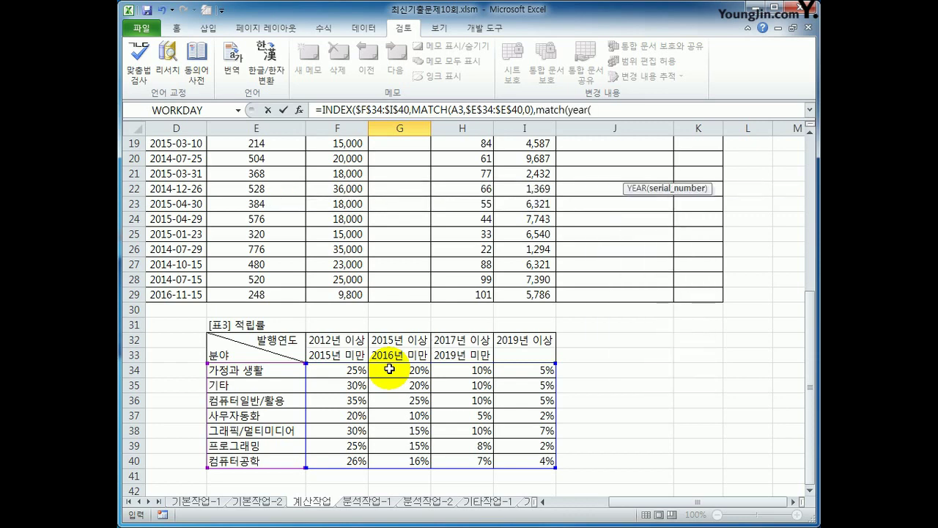
{"action": "left_click_drag", "start_coordinate": [809, 400], "coordinate": [811, 282]}
{"action": "left_click", "coordinate": [205, 174]}
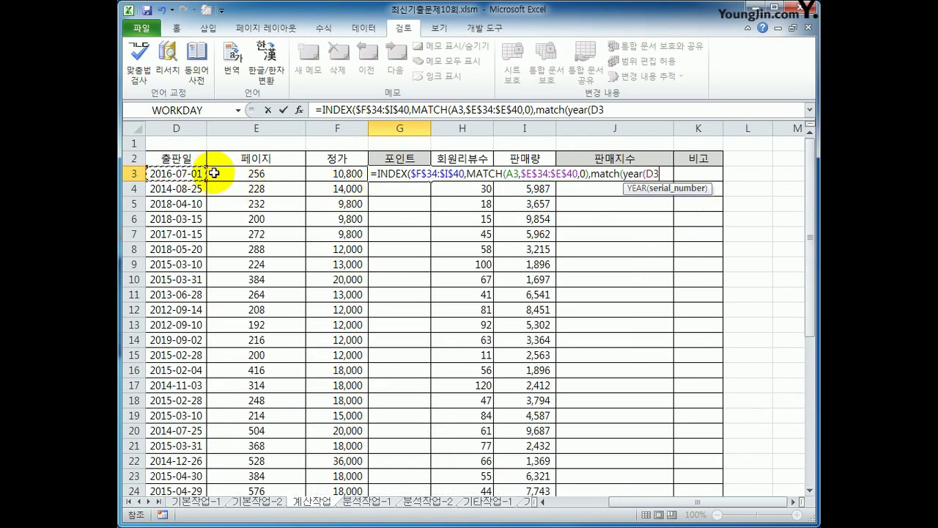
{"action": "type", "text": "),"}
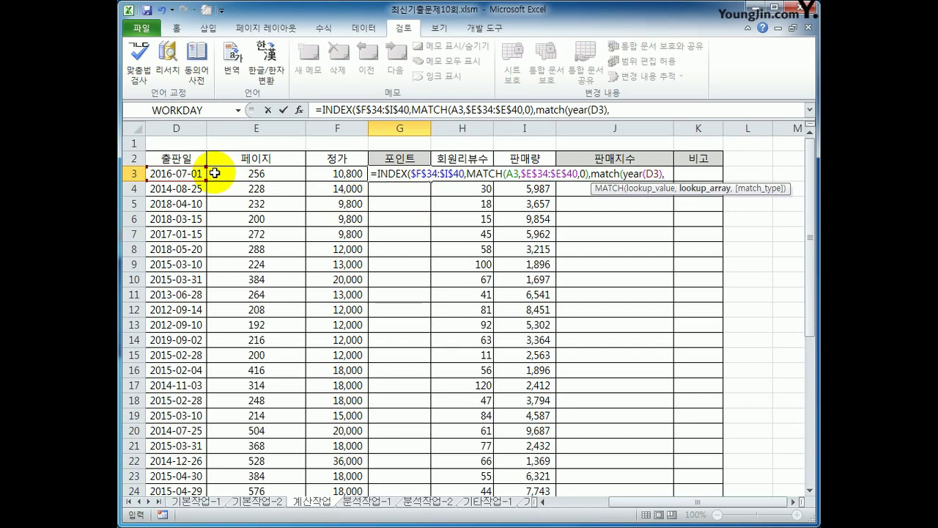
{"action": "scroll", "coordinate": [293, 256], "scroll_direction": "down", "scroll_amount": 7}
{"action": "left_click_drag", "start_coordinate": [350, 297], "coordinate": [503, 296]}
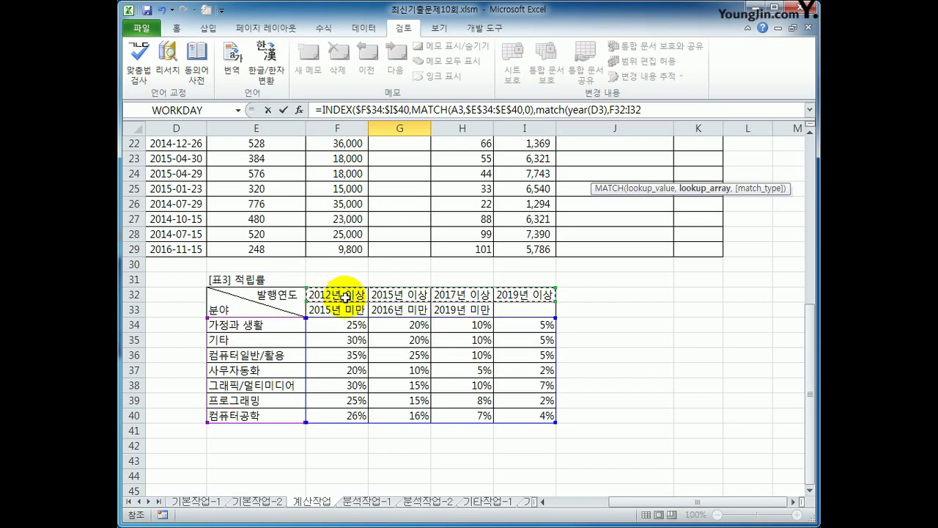
{"action": "key", "text": "F4"}
{"action": "type", "text": ","}
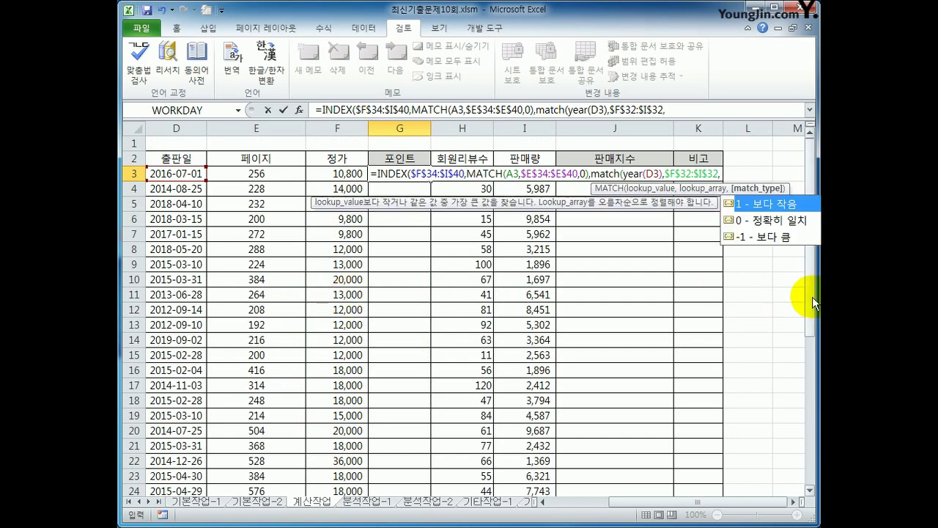
{"action": "scroll", "coordinate": [802, 414], "scroll_direction": "down", "scroll_amount": 6}
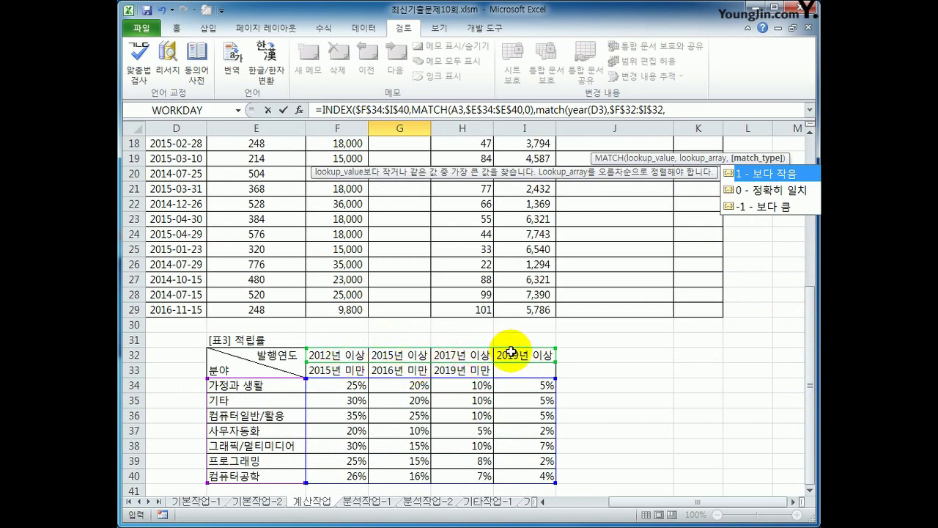
{"action": "type", "text": "1"}
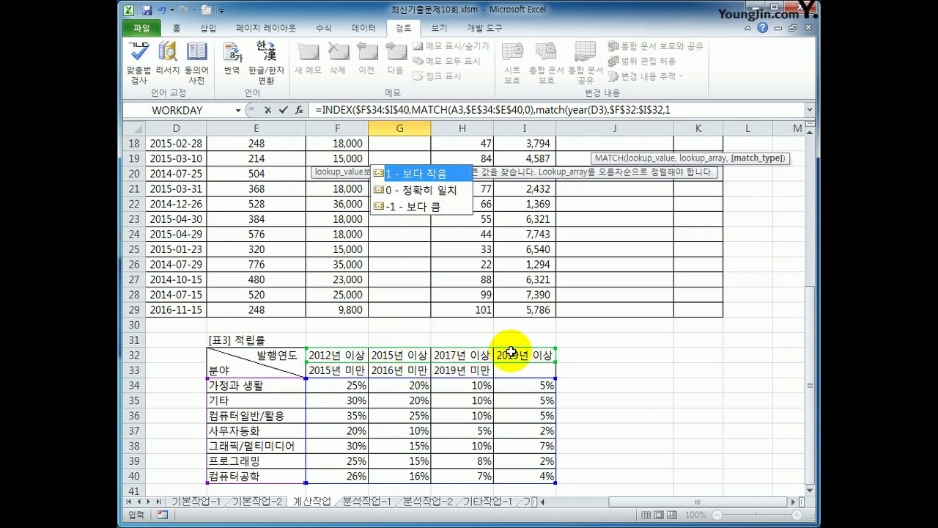
{"action": "type", "text": ")"}
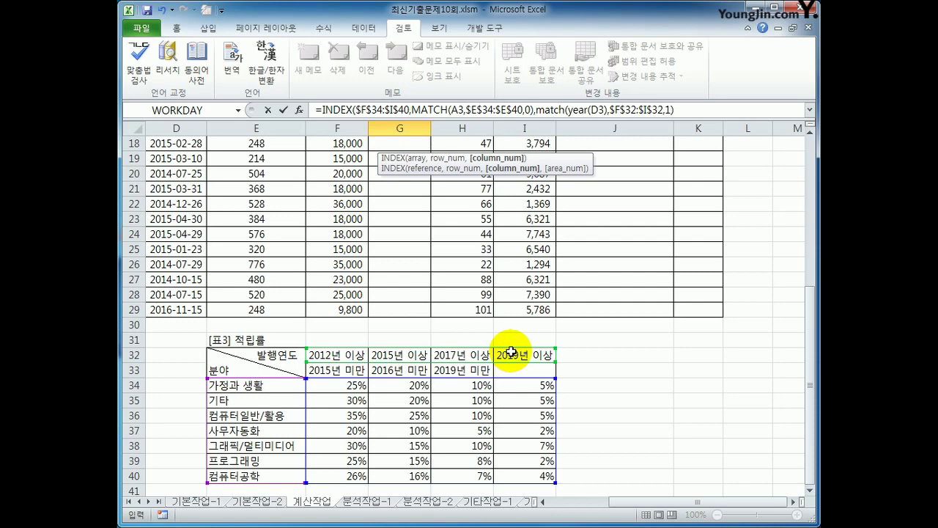
{"action": "key", "text": "Return"}
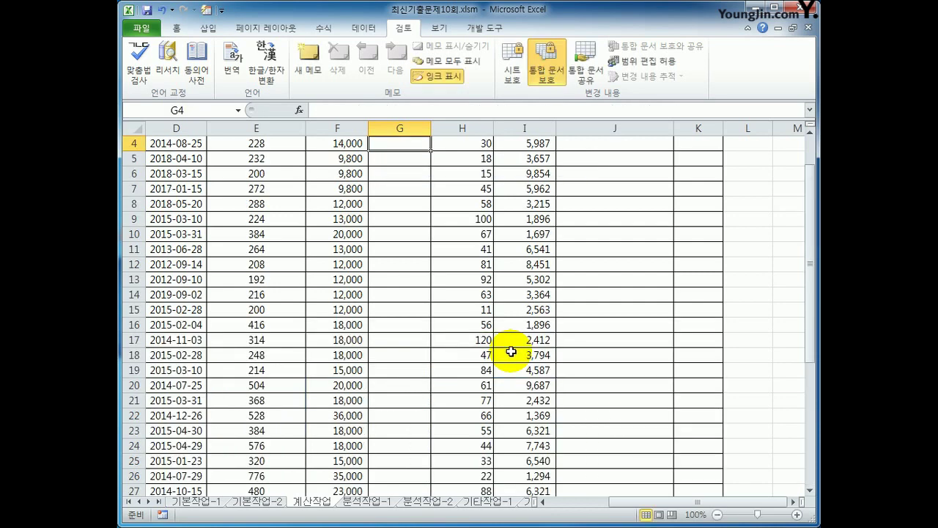
{"action": "scroll", "coordinate": [511, 352], "scroll_direction": "up", "scroll_amount": 1}
{"action": "left_click", "coordinate": [394, 176]}
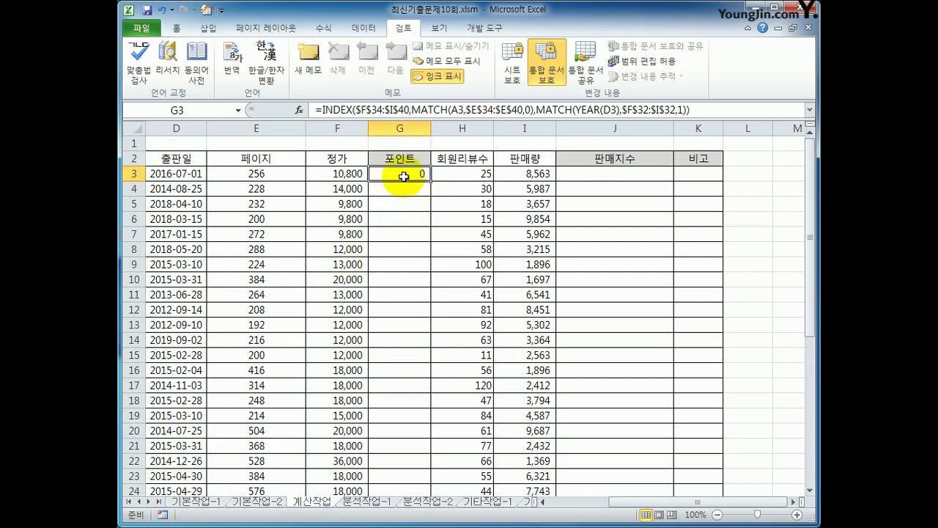
{"action": "right_click", "coordinate": [403, 179]}
{"action": "left_click", "coordinate": [415, 354]}
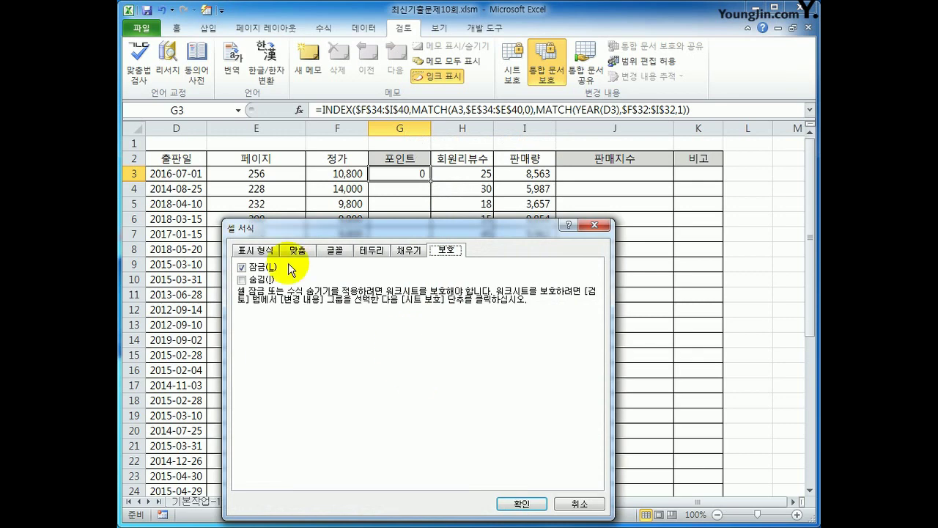
{"action": "left_click", "coordinate": [254, 250]}
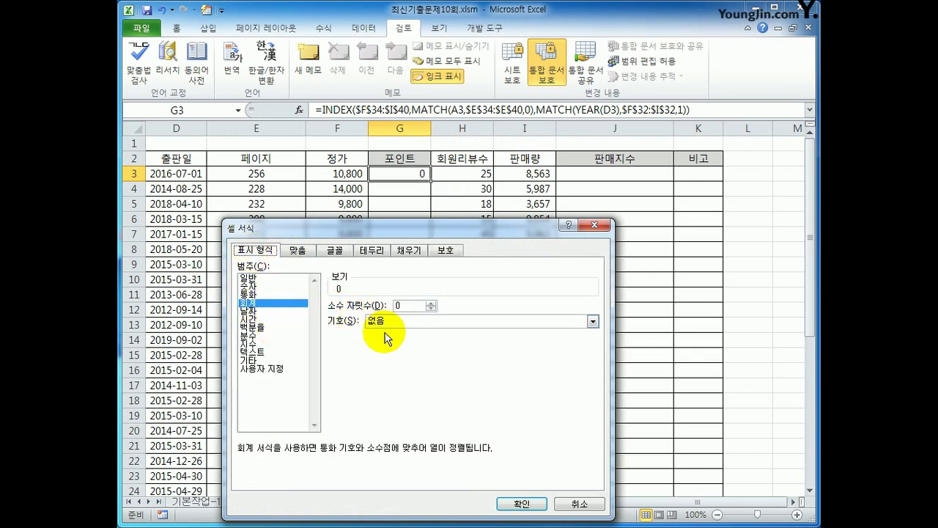
{"action": "left_click", "coordinate": [258, 328]}
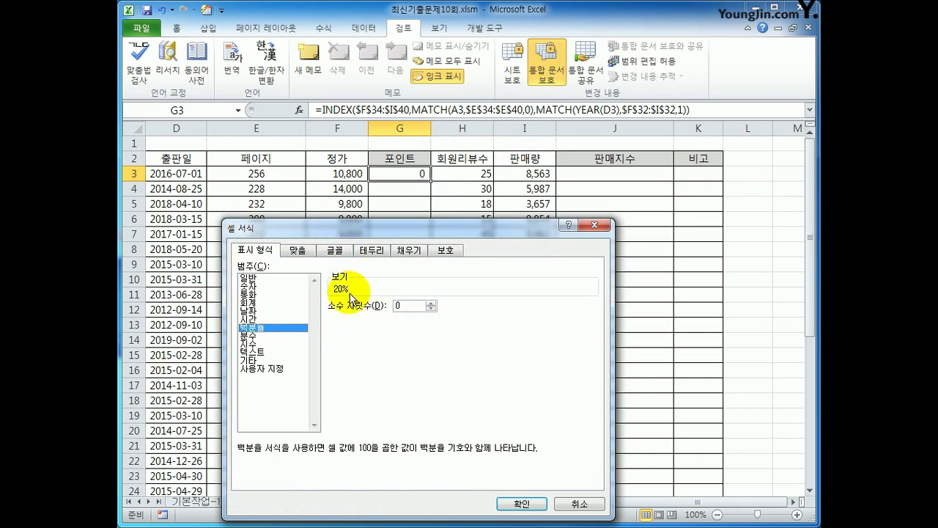
{"action": "left_click", "coordinate": [522, 505]}
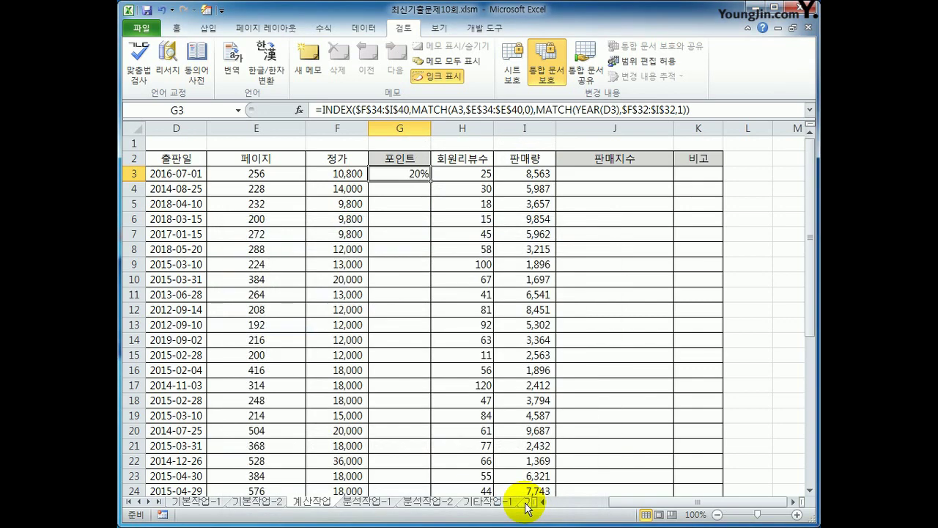
{"action": "scroll", "coordinate": [616, 393], "scroll_direction": "down", "scroll_amount": 4}
{"action": "scroll", "coordinate": [411, 454], "scroll_direction": "down", "scroll_amount": 1}
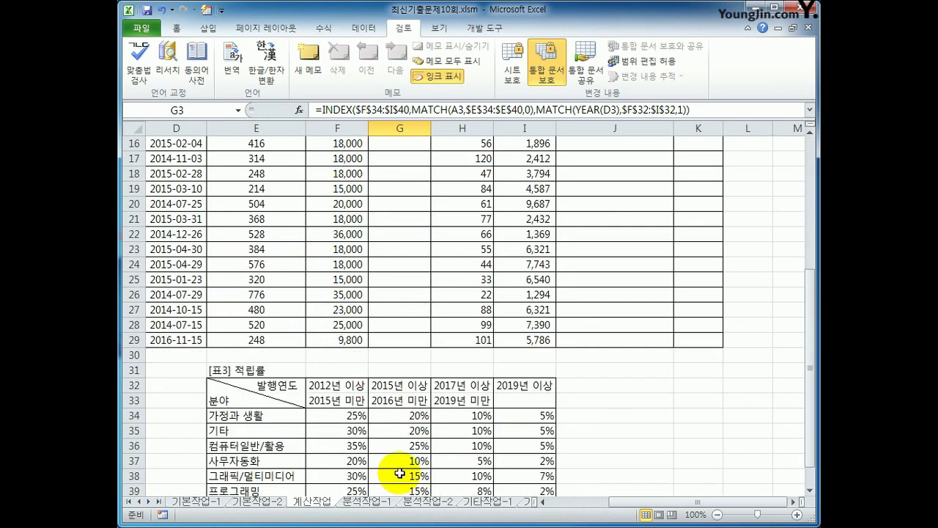
{"action": "scroll", "coordinate": [396, 411], "scroll_direction": "up", "scroll_amount": 5}
{"action": "left_click", "coordinate": [155, 174]}
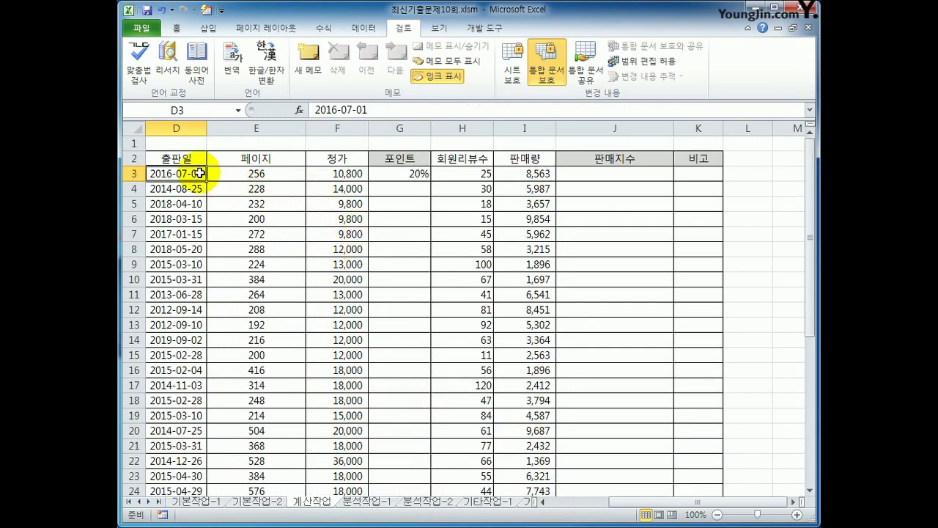
{"action": "scroll", "coordinate": [503, 377], "scroll_direction": "down", "scroll_amount": 6}
{"action": "left_click_drag", "start_coordinate": [402, 342], "coordinate": [400, 359]}
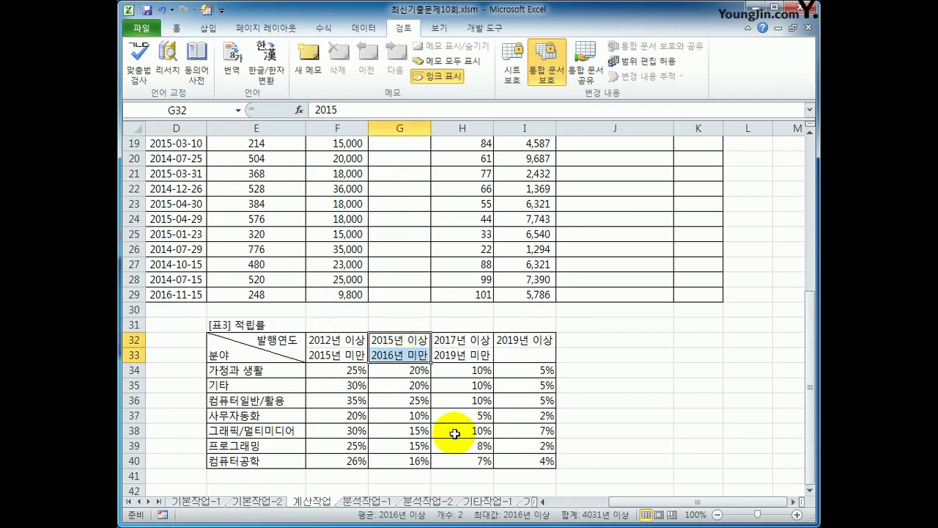
{"action": "scroll", "coordinate": [454, 434], "scroll_direction": "up", "scroll_amount": 6}
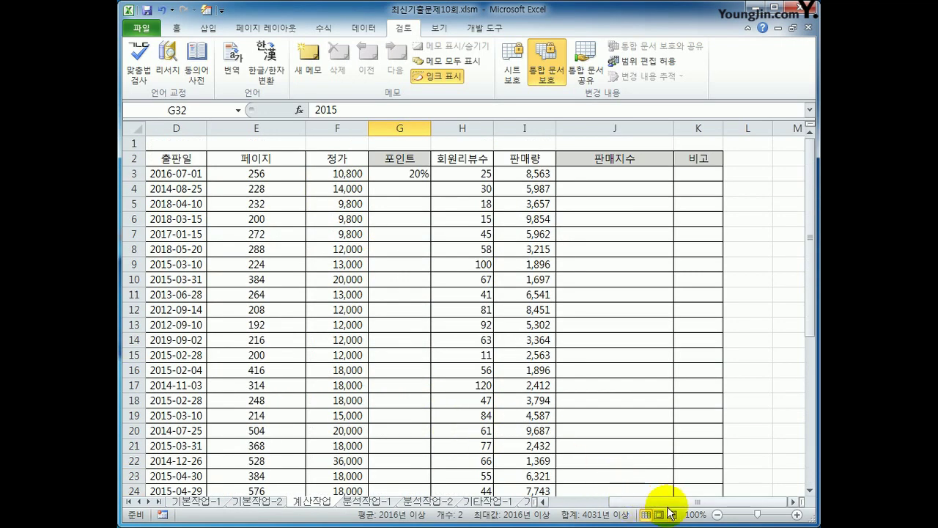
{"action": "scroll", "coordinate": [653, 499], "scroll_direction": "left", "scroll_amount": 1}
{"action": "scroll", "coordinate": [657, 494], "scroll_direction": "right", "scroll_amount": 1}
{"action": "scroll", "coordinate": [608, 481], "scroll_direction": "down", "scroll_amount": 2}
{"action": "scroll", "coordinate": [608, 481], "scroll_direction": "down", "scroll_amount": 5}
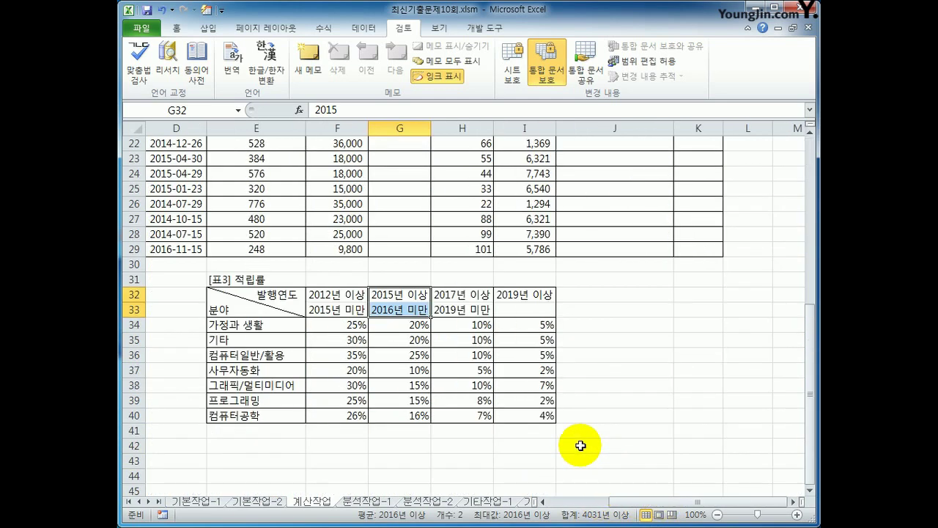
{"action": "left_click", "coordinate": [386, 332]}
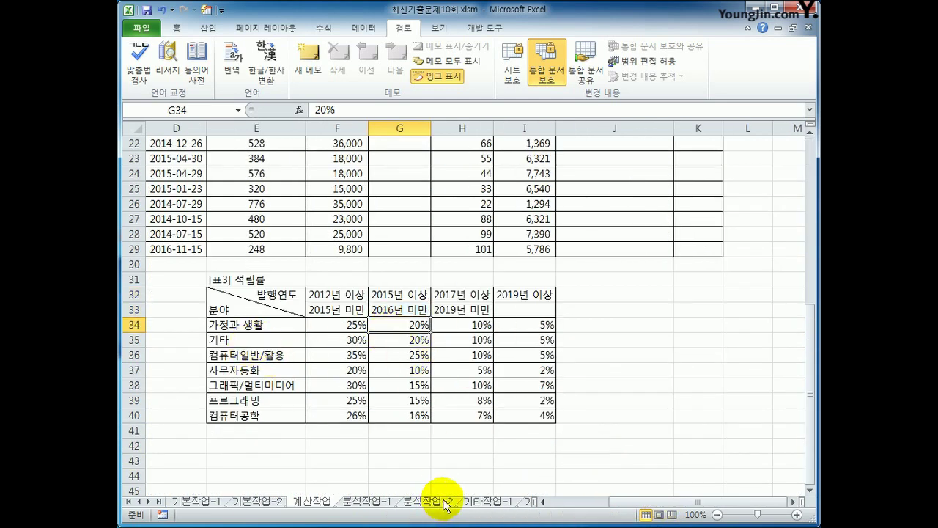
{"action": "scroll", "coordinate": [443, 481], "scroll_direction": "up", "scroll_amount": 7}
{"action": "left_click", "coordinate": [420, 176]}
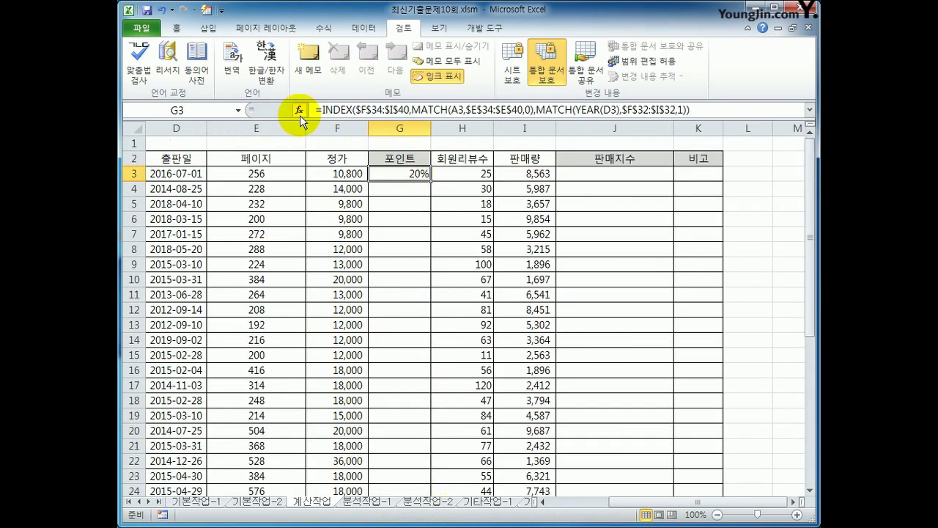
{"action": "left_click", "coordinate": [159, 10]}
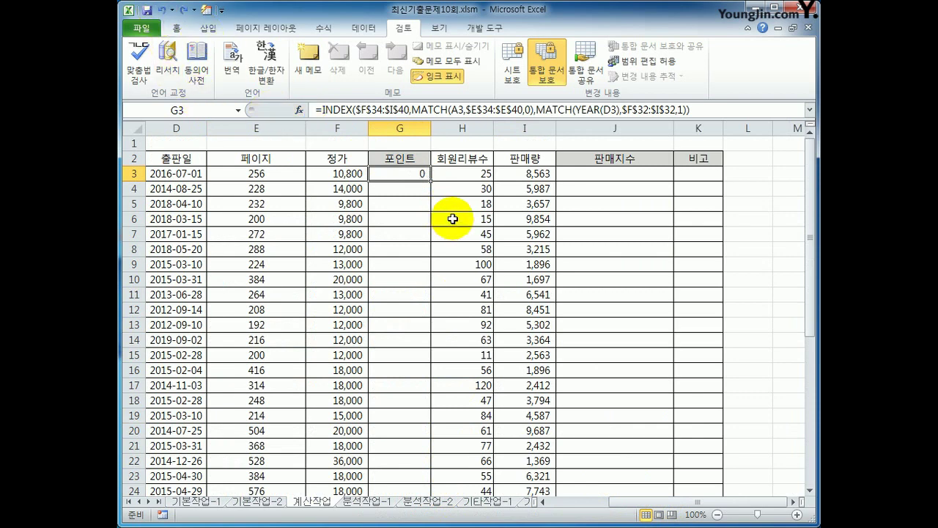
- Prefix G3's lookup with F3* and fill the points formula down column G
{"action": "left_click", "coordinate": [320, 110]}
{"action": "left_click", "coordinate": [343, 175]}
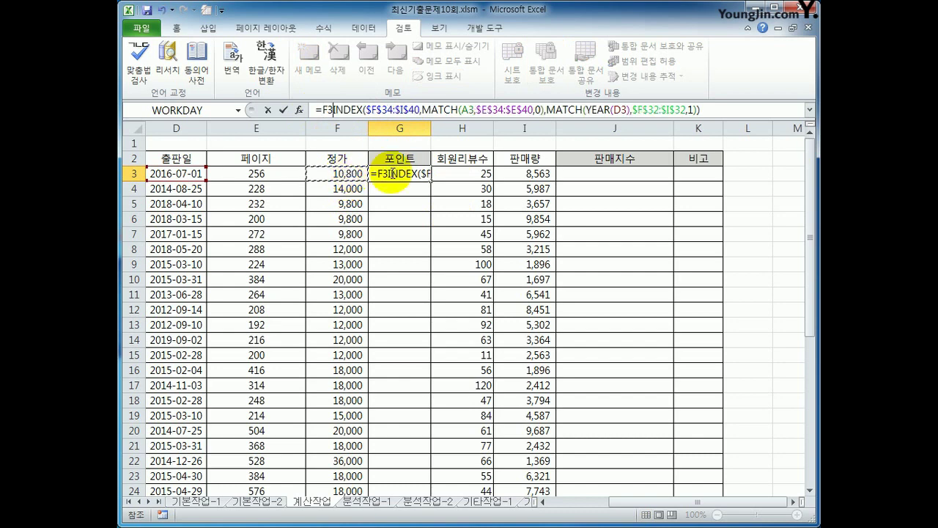
{"action": "type", "text": "*"}
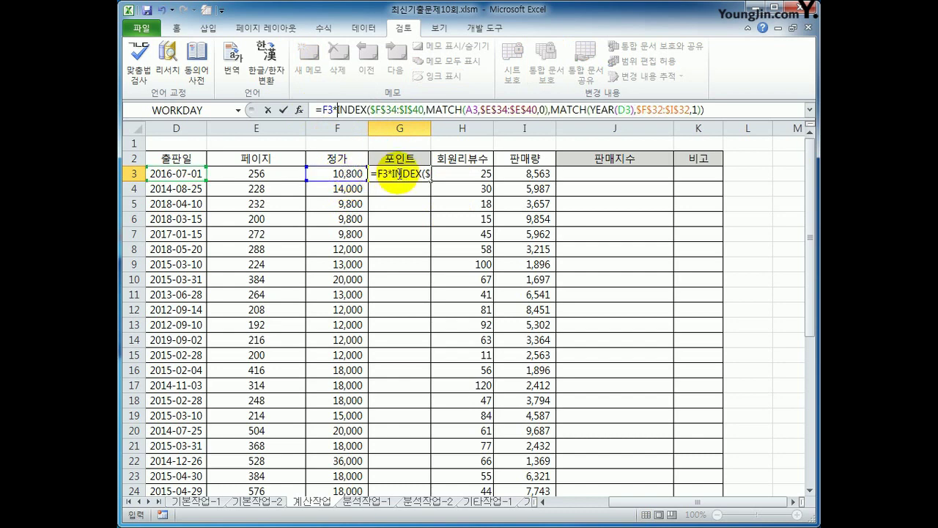
{"action": "key", "text": "Return"}
{"action": "left_click", "coordinate": [415, 174]}
{"action": "double_click", "coordinate": [430, 181]}
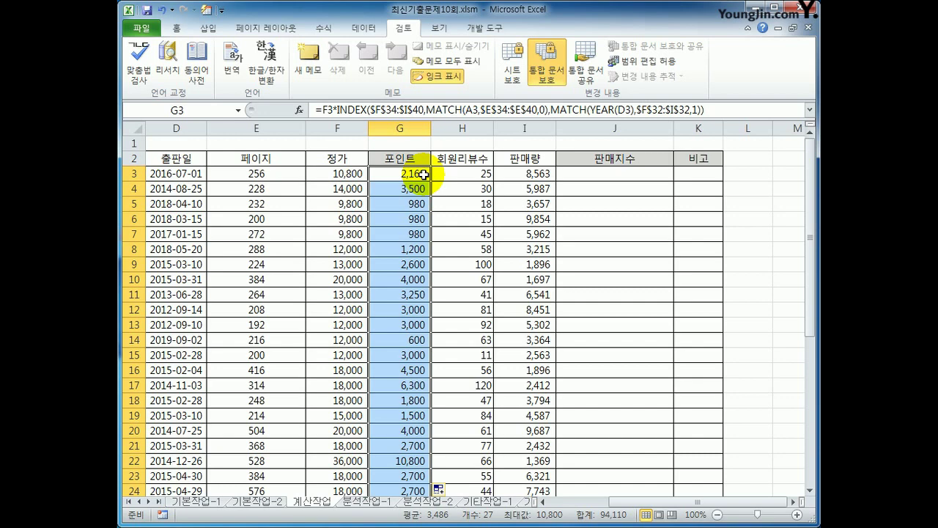
{"action": "left_click", "coordinate": [613, 175]}
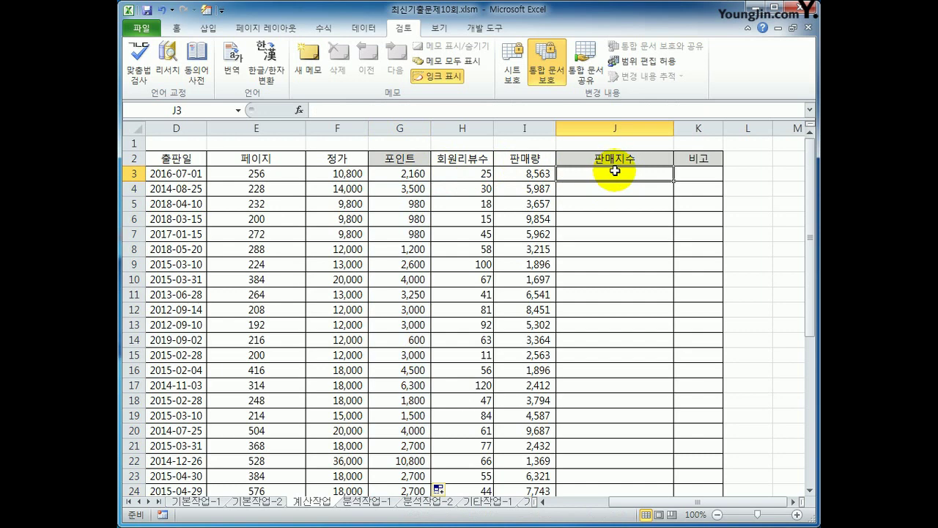
- Enter =REPT("★",I3/1000) in J3, showing eight stars for 8,563 sales
{"action": "left_click", "coordinate": [518, 169]}
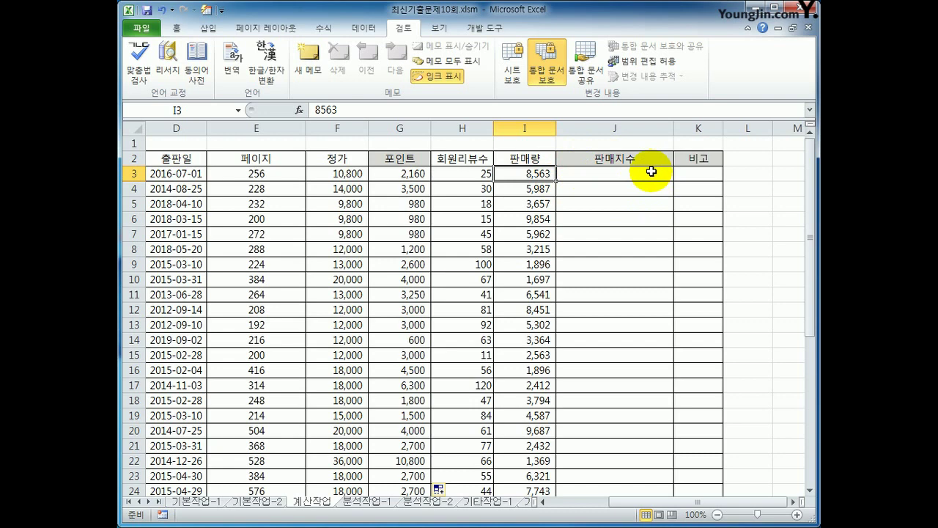
{"action": "left_click", "coordinate": [651, 171]}
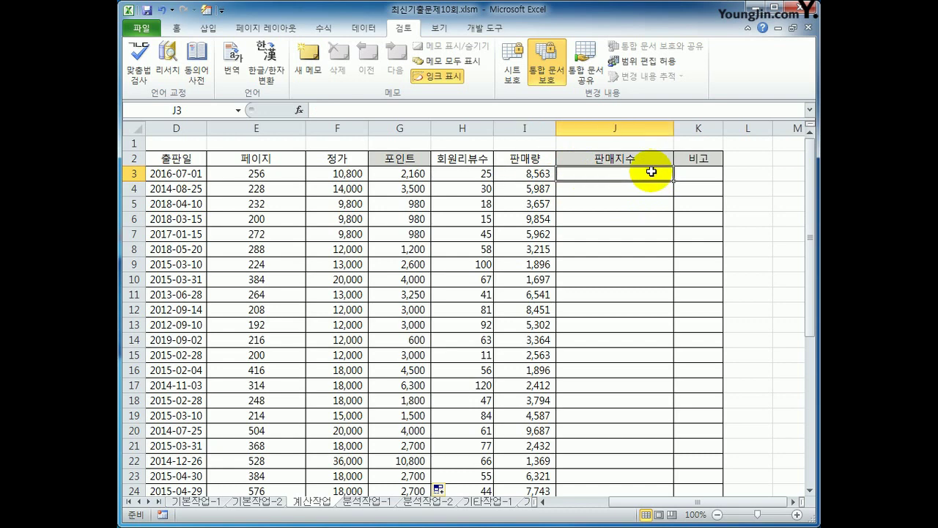
{"action": "type", "text": "=rept"}
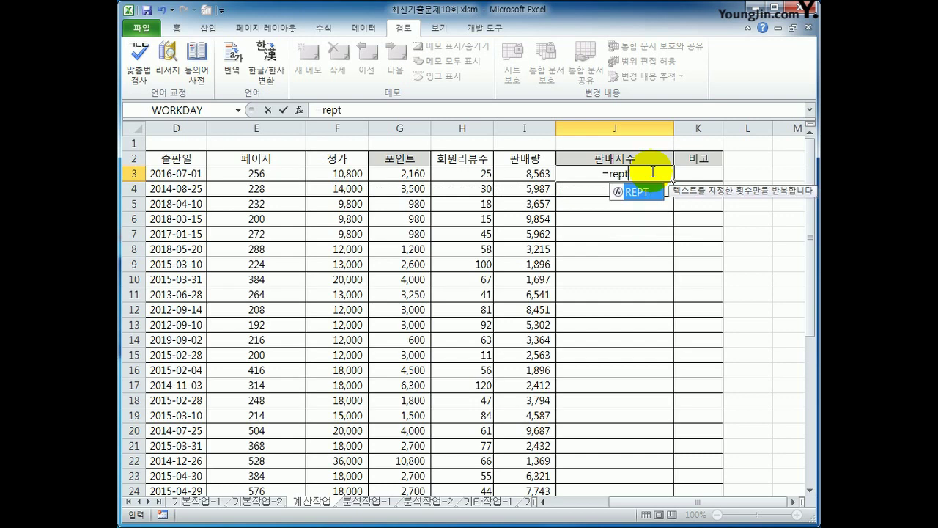
{"action": "key", "text": "Tab"}
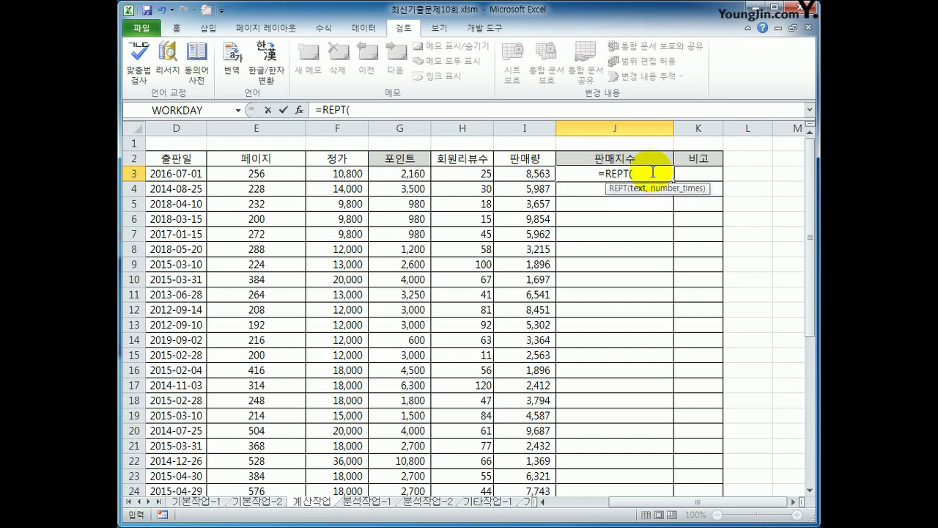
{"action": "type", "text": "\""}
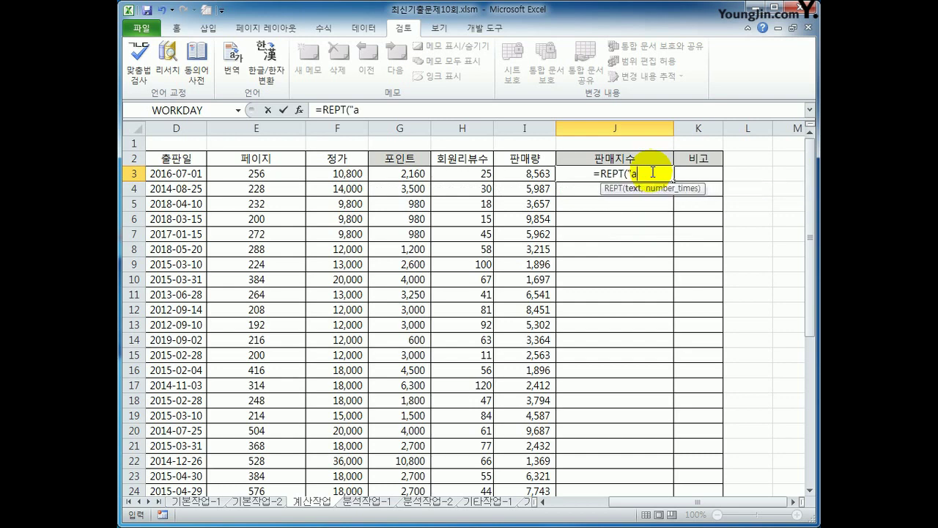
{"action": "type", "text": "ㅁ"}
{"action": "key", "text": "Hangul_Hanja"}
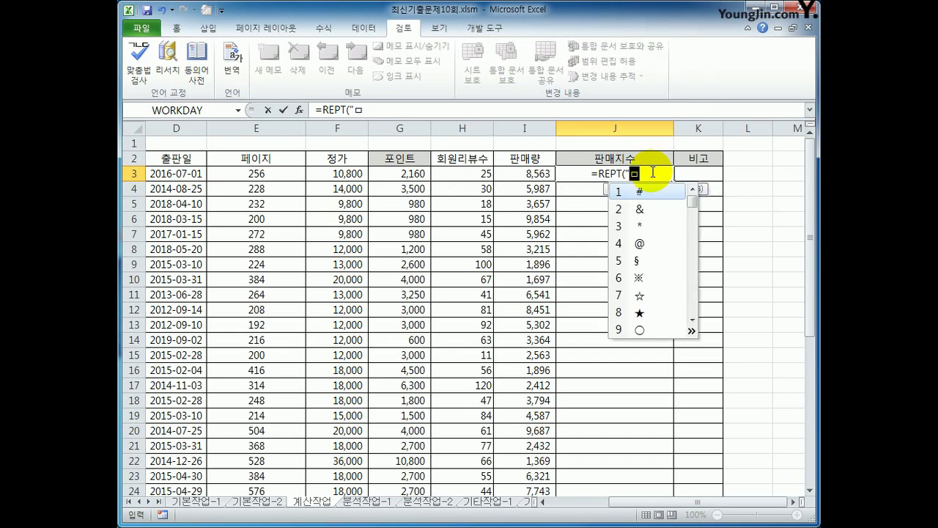
{"action": "left_click", "coordinate": [640, 313]}
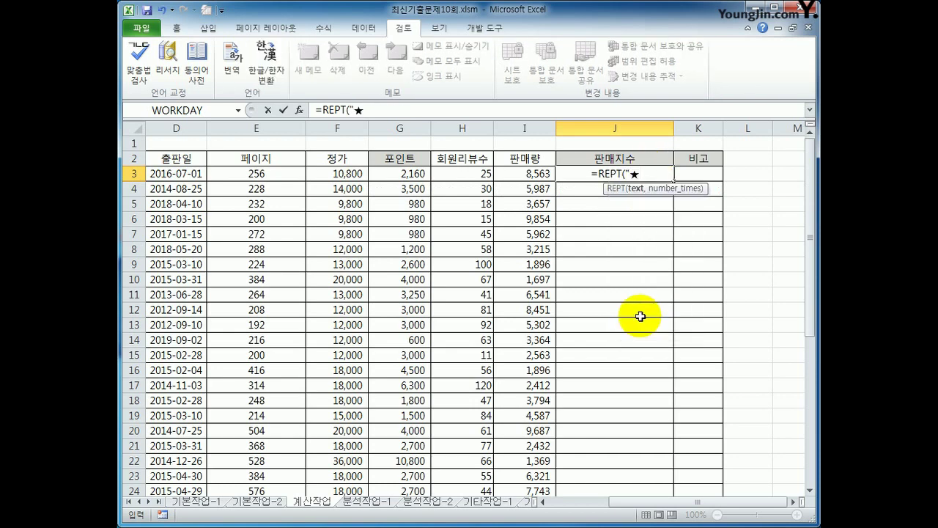
{"action": "type", "text": "\","}
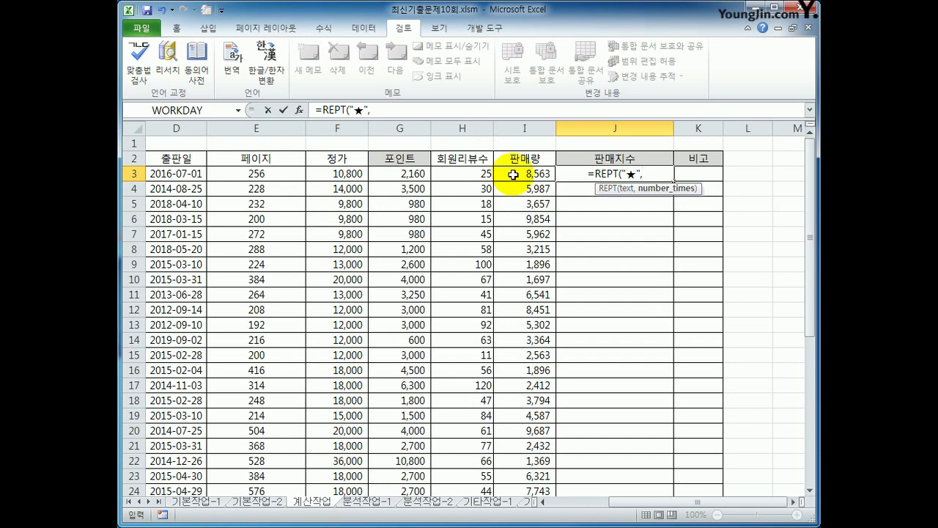
{"action": "left_click", "coordinate": [513, 174]}
{"action": "type", "text": "/"}
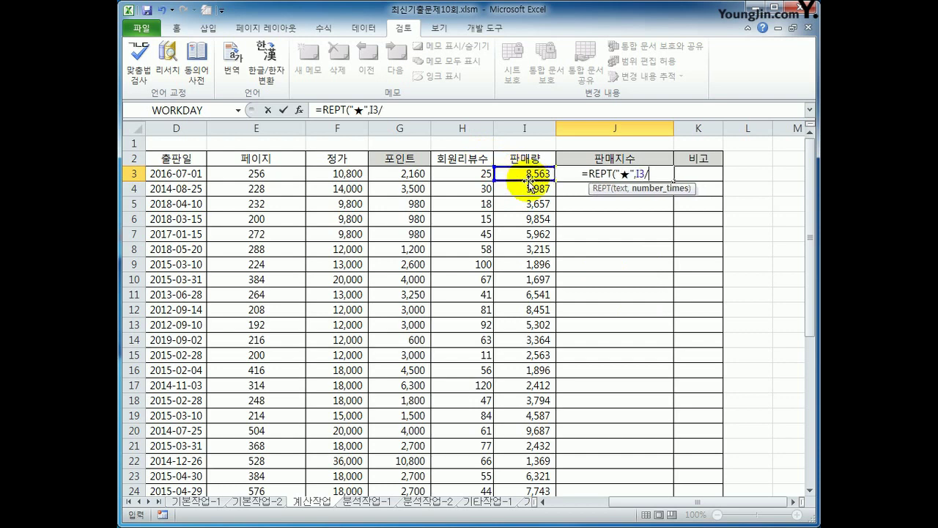
{"action": "type", "text": "1000"}
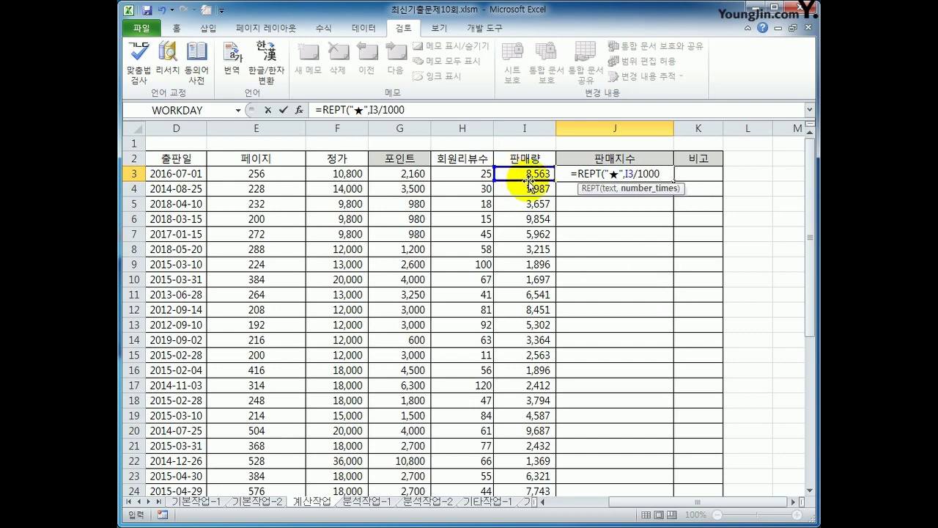
{"action": "type", "text": ")"}
{"action": "key", "text": "ctrl+Return"}
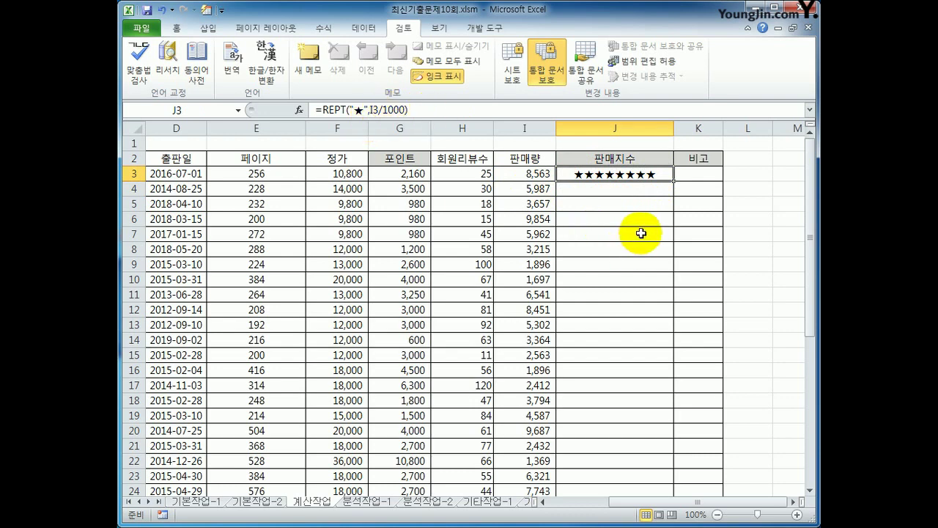
- Strip the REPT star part from J3's formula, leaving =I3/1000
{"action": "left_click", "coordinate": [365, 110]}
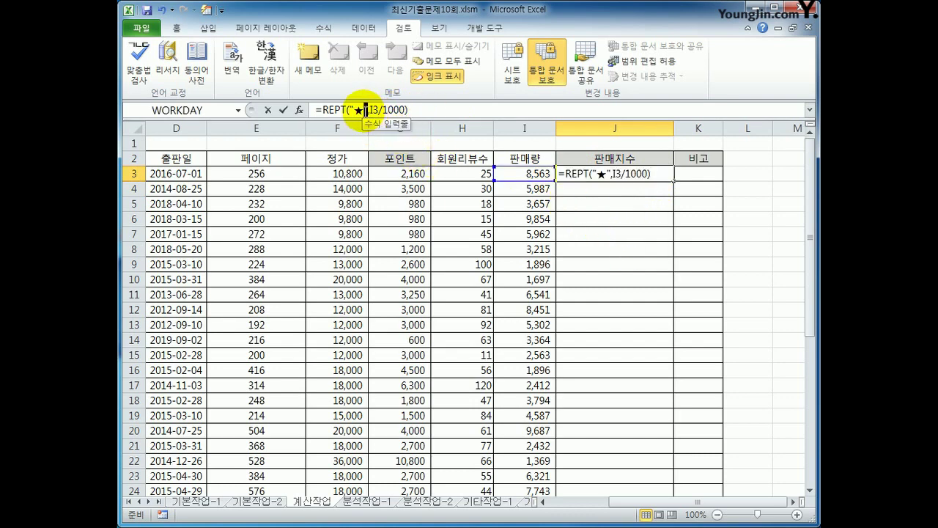
{"action": "left_click_drag", "start_coordinate": [366, 110], "coordinate": [322, 110]}
{"action": "key", "text": "Delete"}
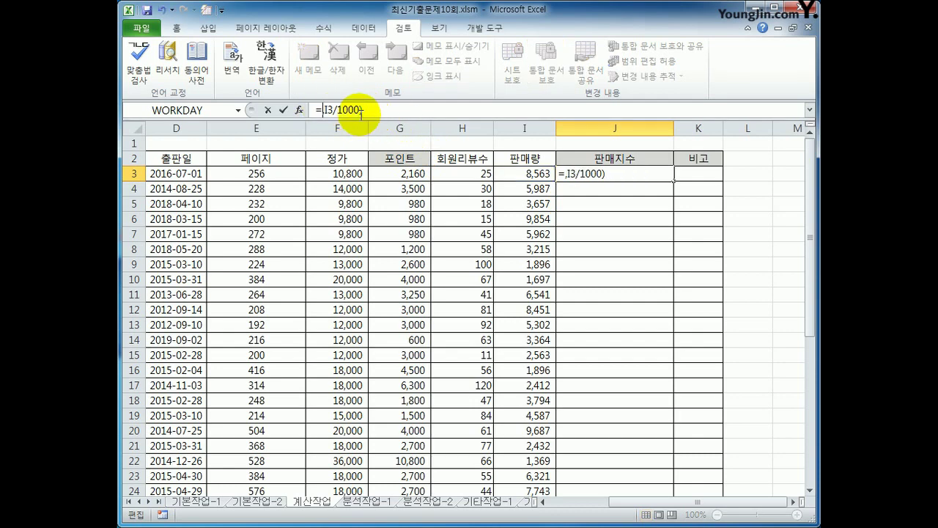
{"action": "left_click", "coordinate": [362, 110]}
{"action": "key", "text": "BackSpace"}
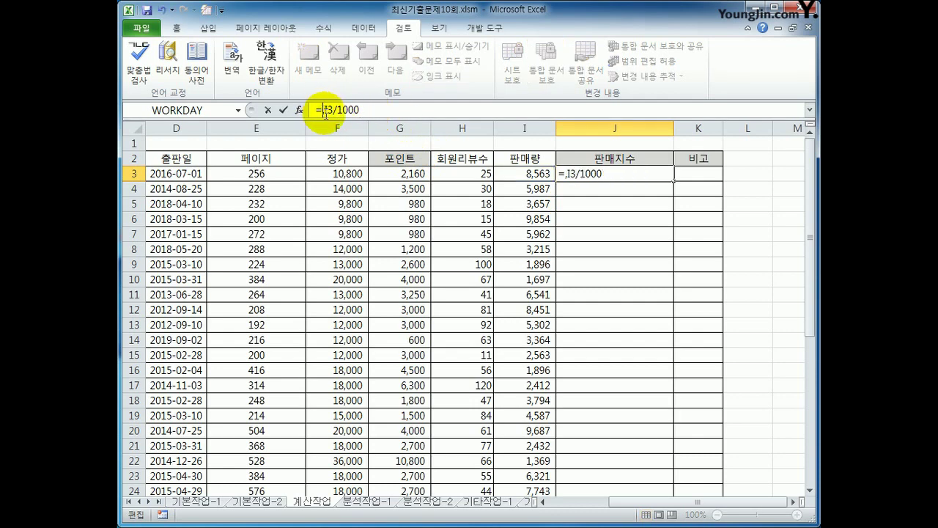
{"action": "left_click", "coordinate": [325, 110]}
{"action": "key", "text": "BackSpace"}
{"action": "key", "text": "Return"}
{"action": "left_click", "coordinate": [622, 174]}
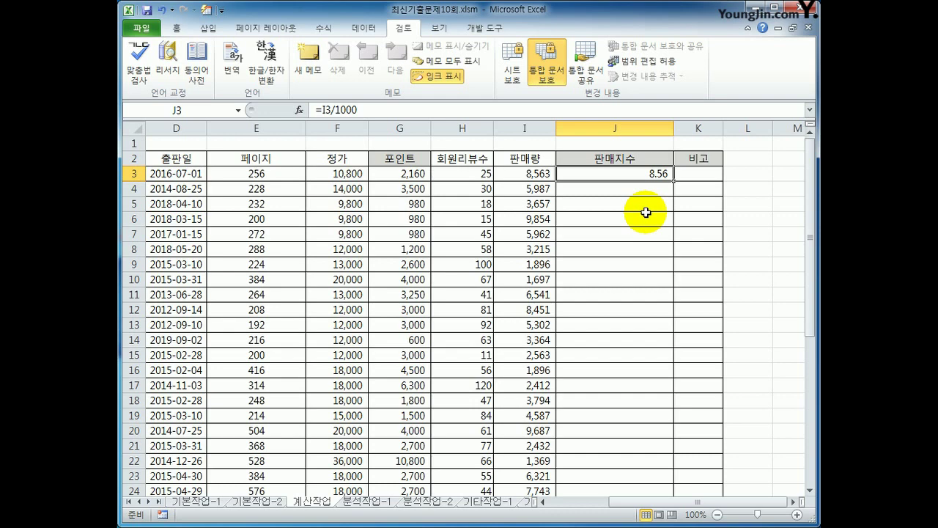
- Rewrite J3 as =QUOTIENT(I3,1000) so it shows 8.00
{"action": "left_click", "coordinate": [323, 110]}
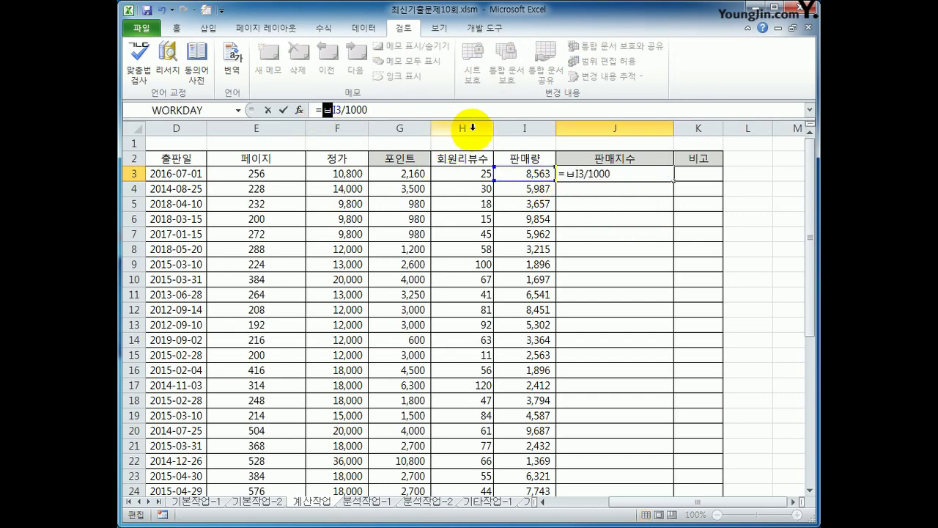
{"action": "type", "text": "qu"}
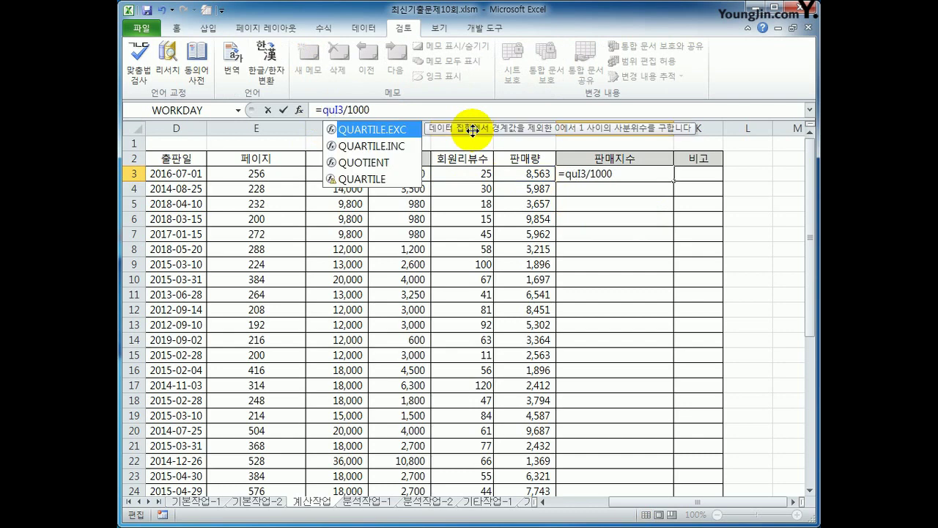
{"action": "key", "text": "Down"}
{"action": "key", "text": "Down"}
{"action": "key", "text": "Tab"}
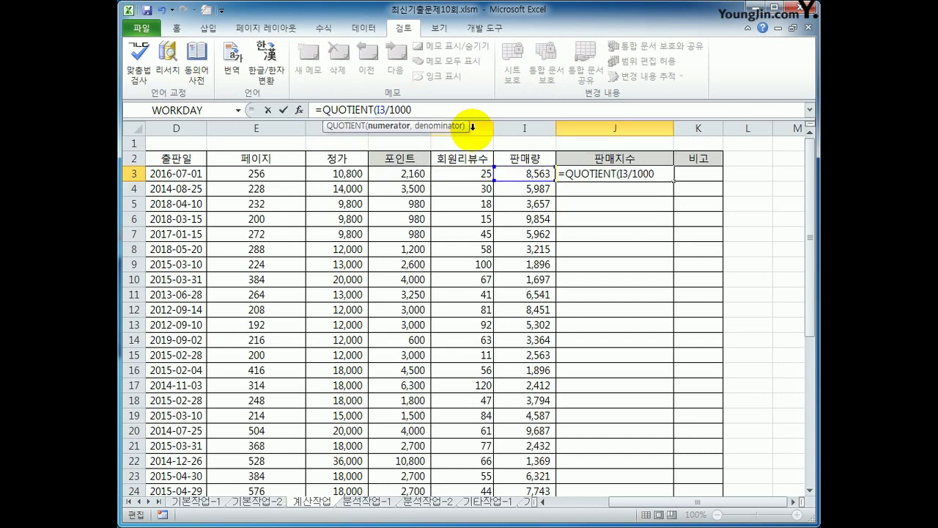
{"action": "type", "text": ","}
{"action": "key", "text": "Delete"}
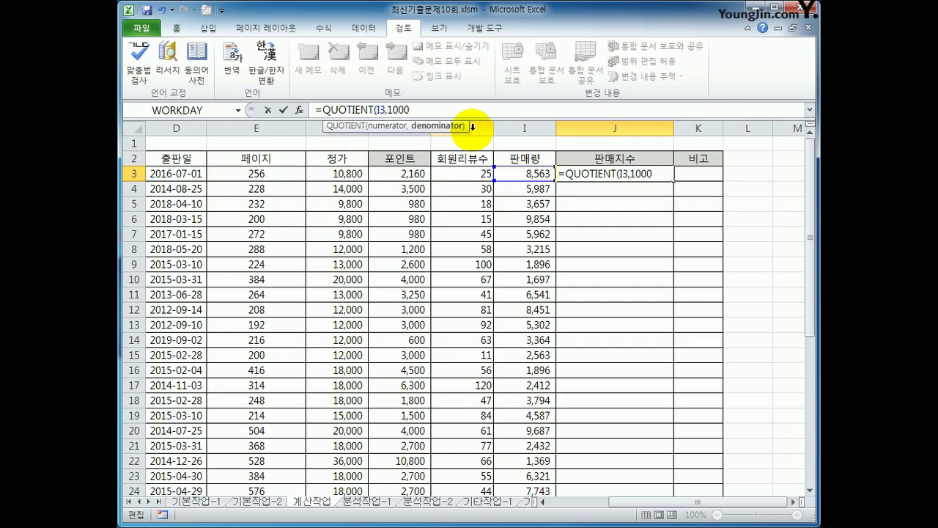
{"action": "type", "text": ")"}
{"action": "key", "text": "Return"}
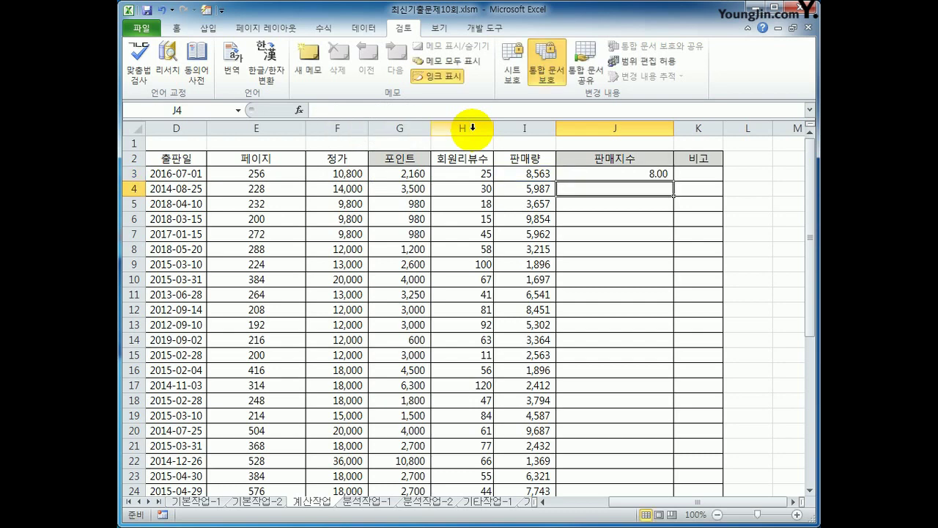
{"action": "key", "text": "Up"}
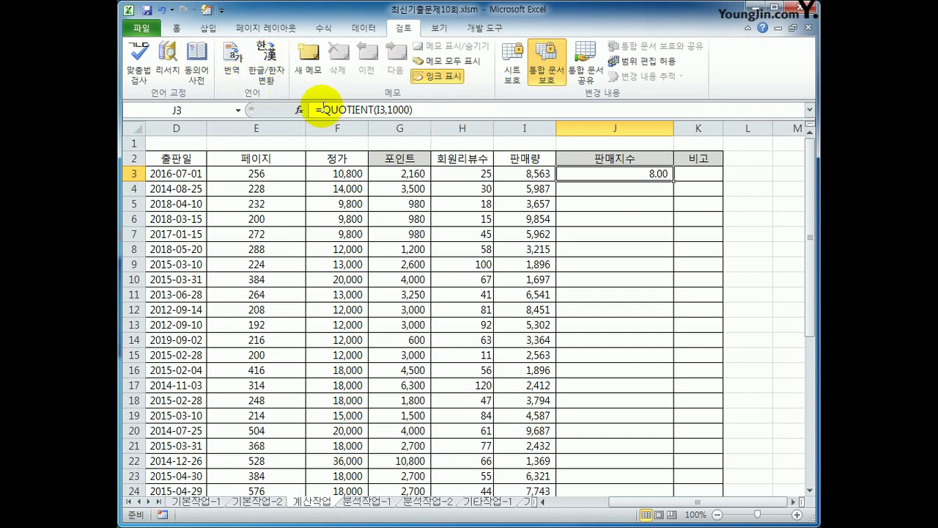
- Wrap J3 as =REPT("★",QUOTIENT(I3,1000)) to show eight filled stars
{"action": "left_click", "coordinate": [321, 109]}
{"action": "type", "text": "rept"}
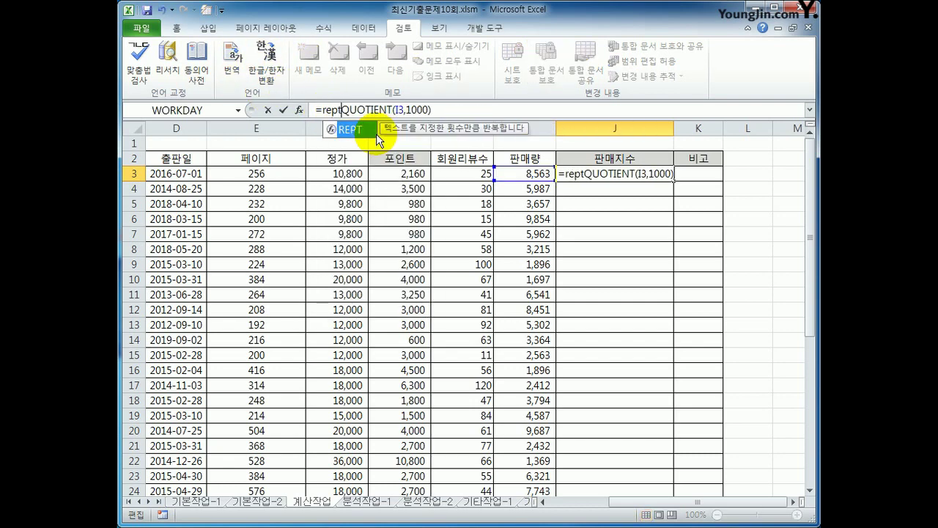
{"action": "key", "text": "Tab"}
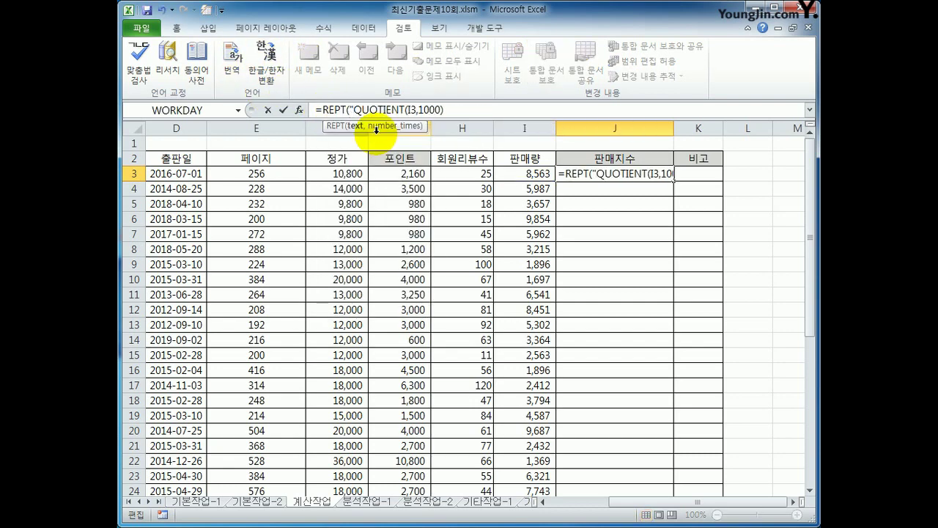
{"action": "type", "text": "\"ㅁ"}
{"action": "key", "text": "Hangul_Hanja"}
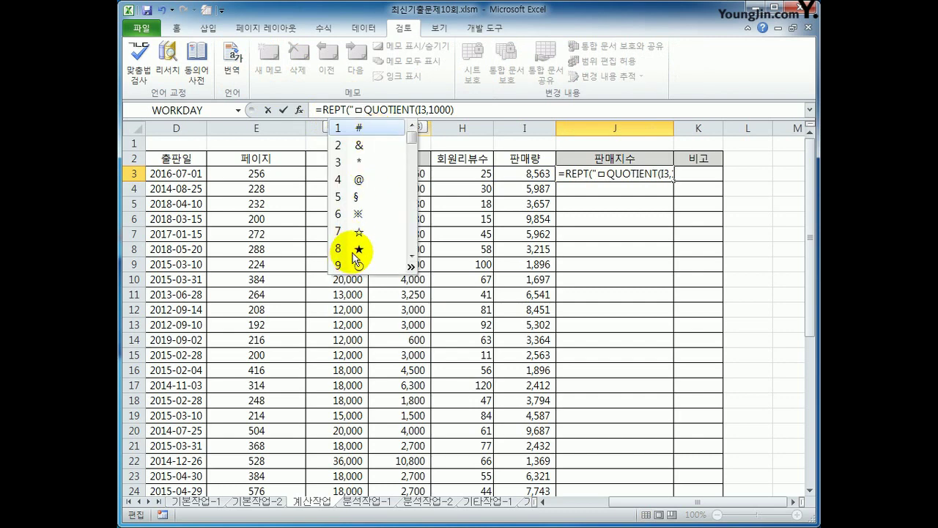
{"action": "left_click", "coordinate": [359, 248]}
{"action": "type", "text": "\","}
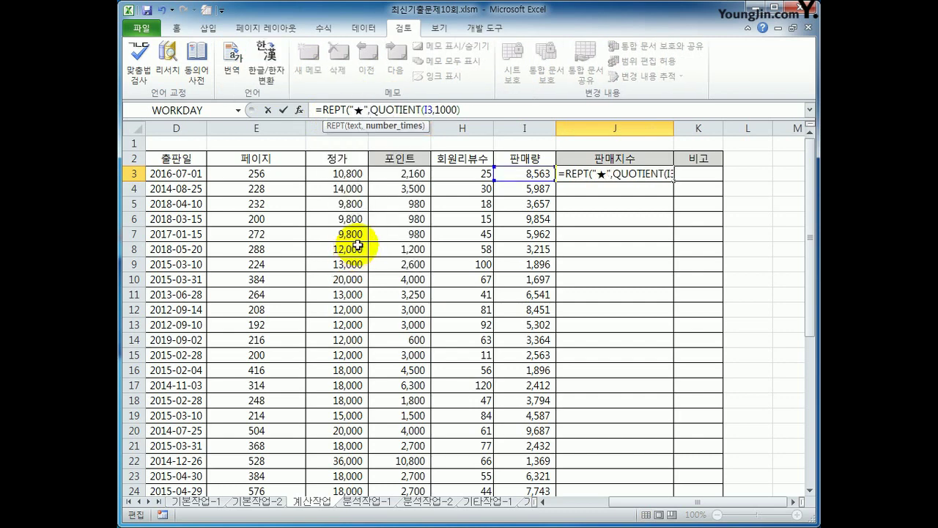
{"action": "type", "text": ")"}
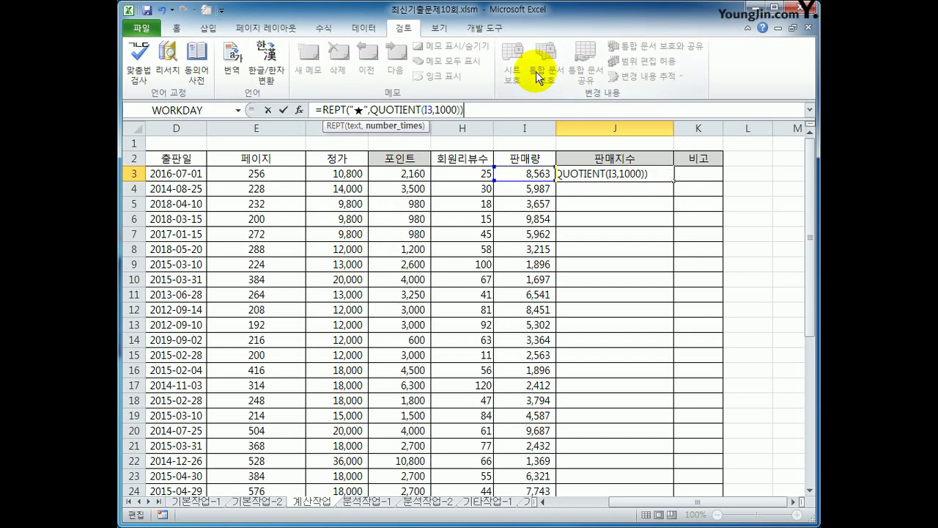
{"action": "key", "text": "Return"}
{"action": "key", "text": "Up"}
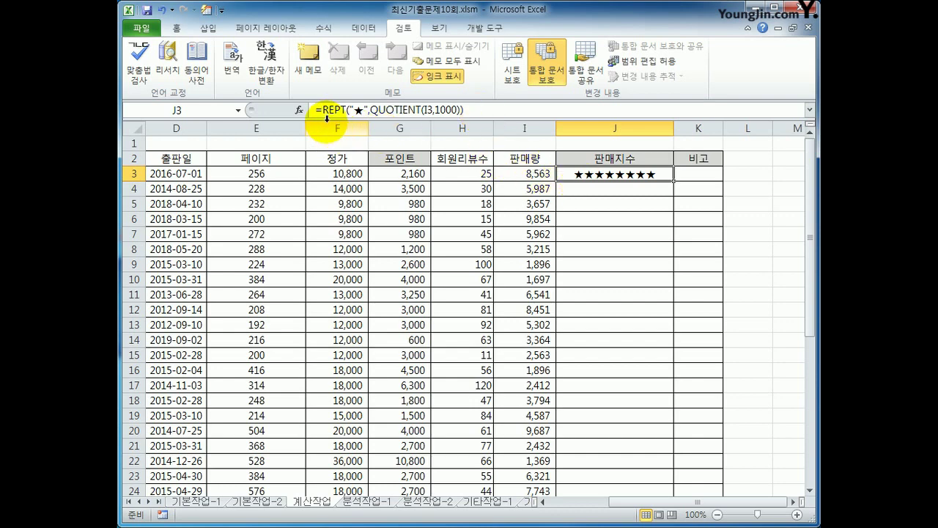
{"action": "left_click", "coordinate": [327, 110]}
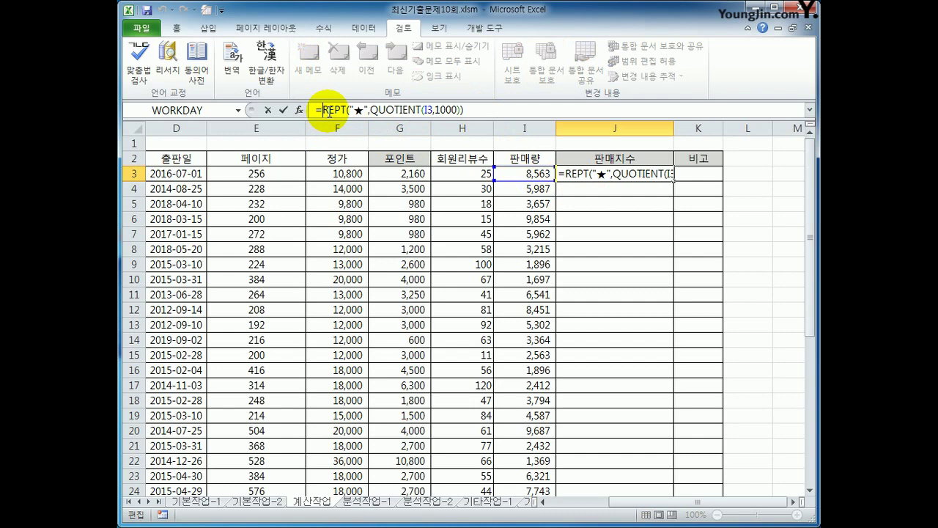
- Extend J3 to =CONCATENATE(REPT("★",QUOTIENT(I3,1000)),REPT("☆", starting a hollow-star repeat
{"action": "type", "text": "con"}
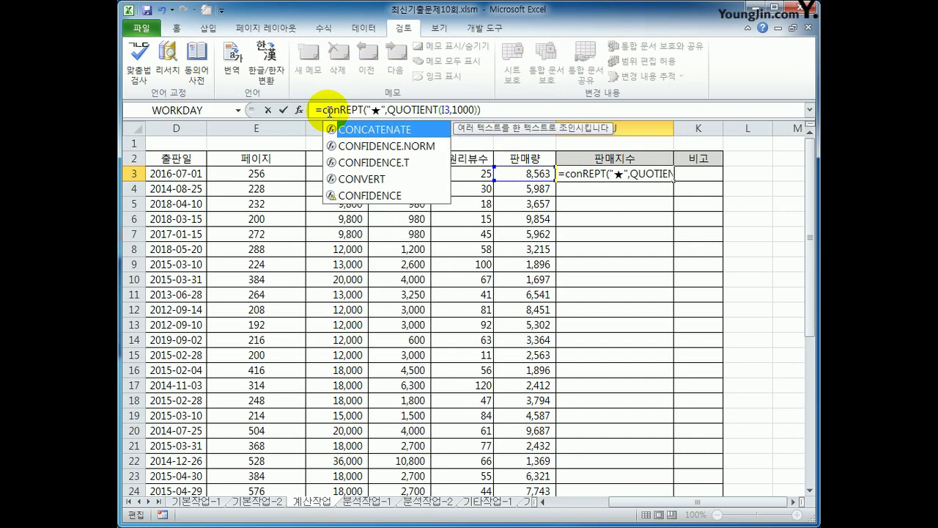
{"action": "key", "text": "Tab"}
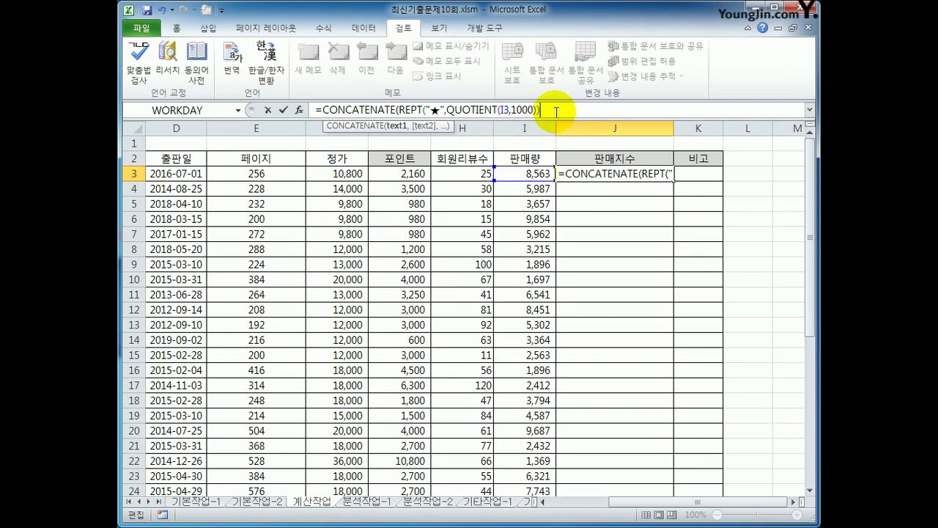
{"action": "type", "text": ","}
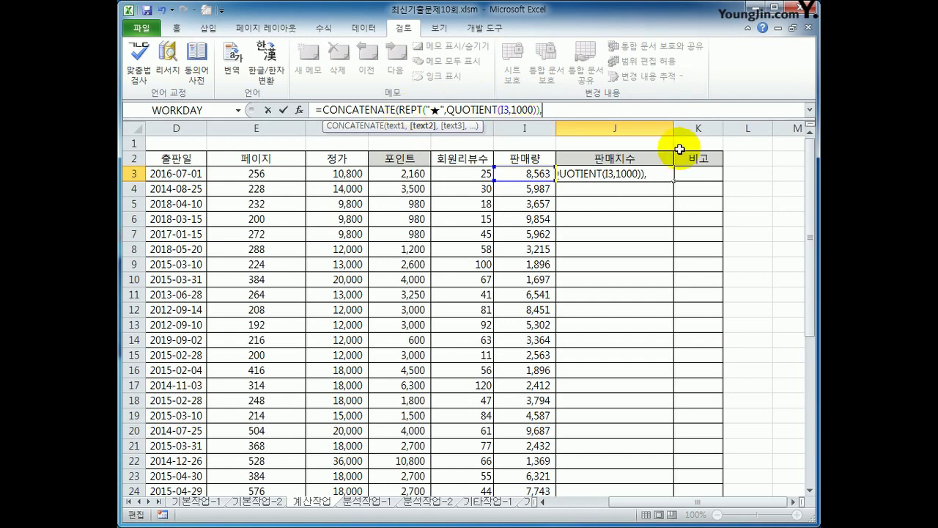
{"action": "type", "text": "rept"}
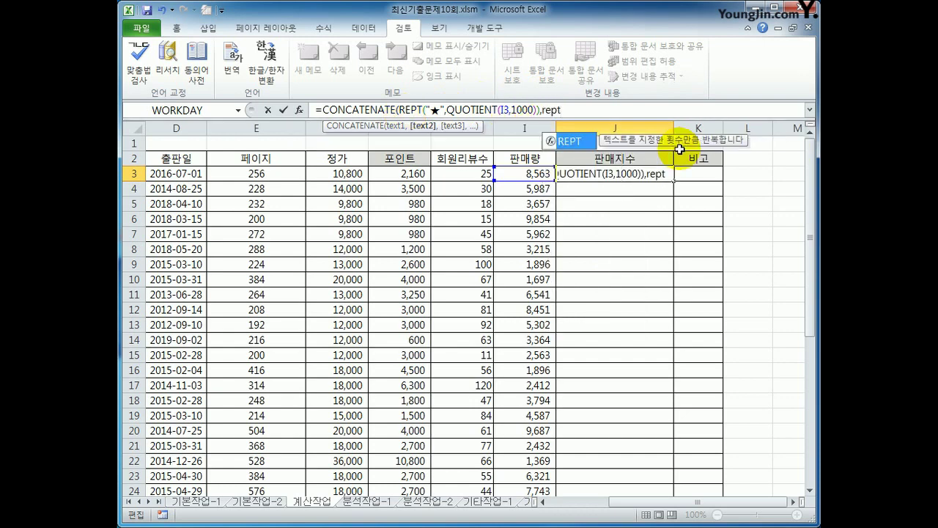
{"action": "key", "text": "Tab"}
{"action": "type", "text": "\"ㅁ"}
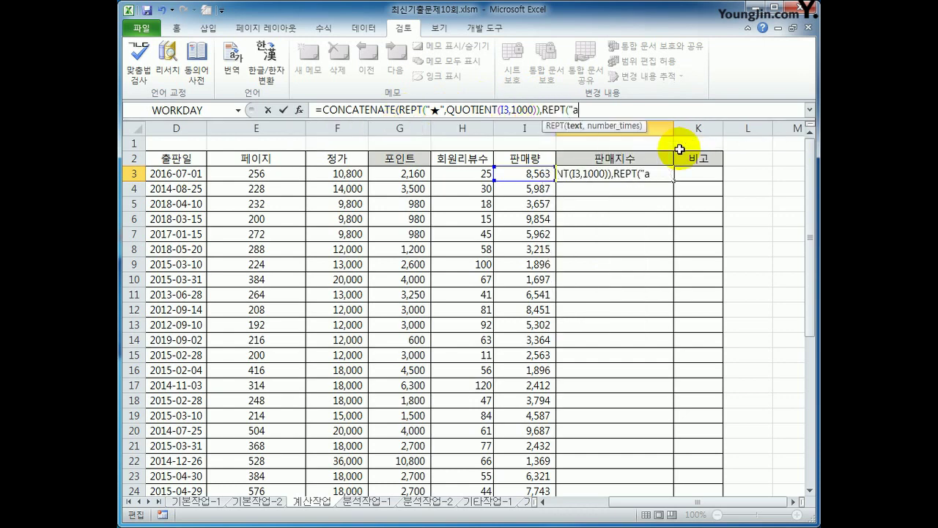
{"action": "key", "text": "Hangul_Hanja"}
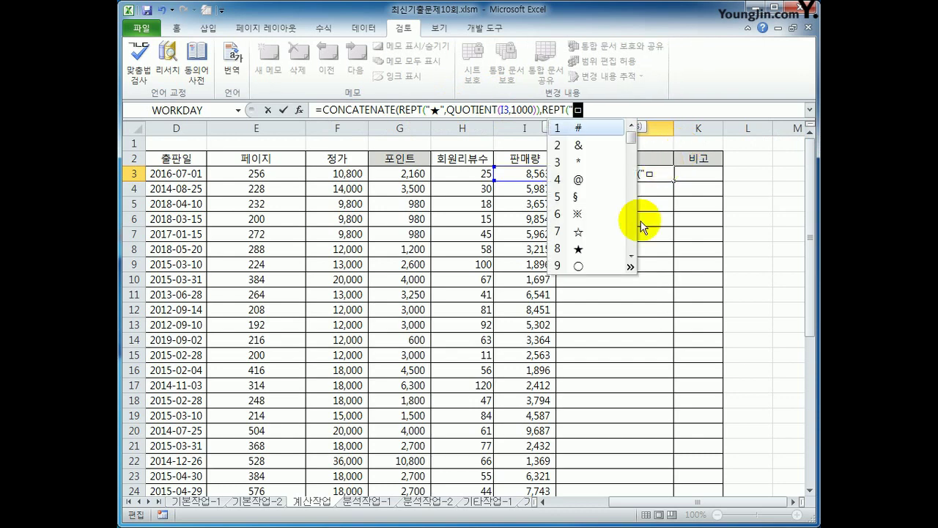
{"action": "left_click", "coordinate": [598, 232]}
{"action": "type", "text": "\""}
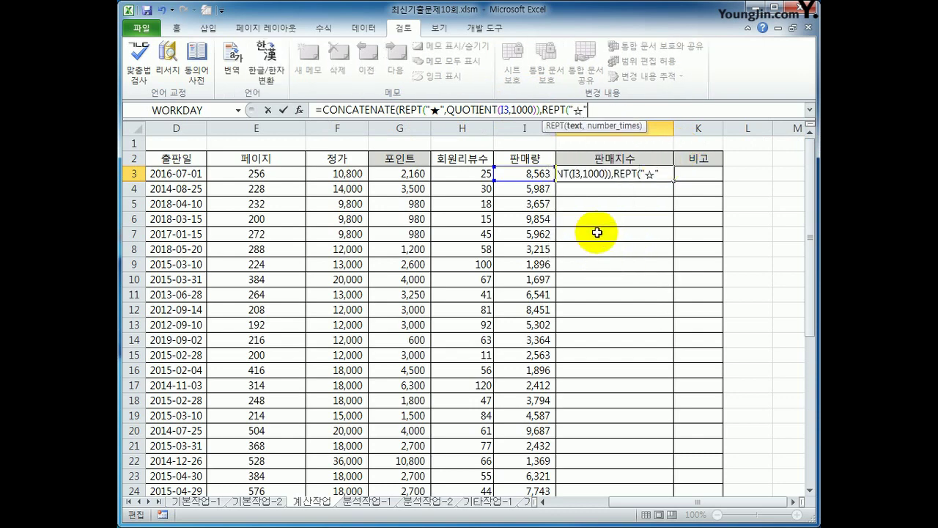
{"action": "type", "text": ",10-qu"}
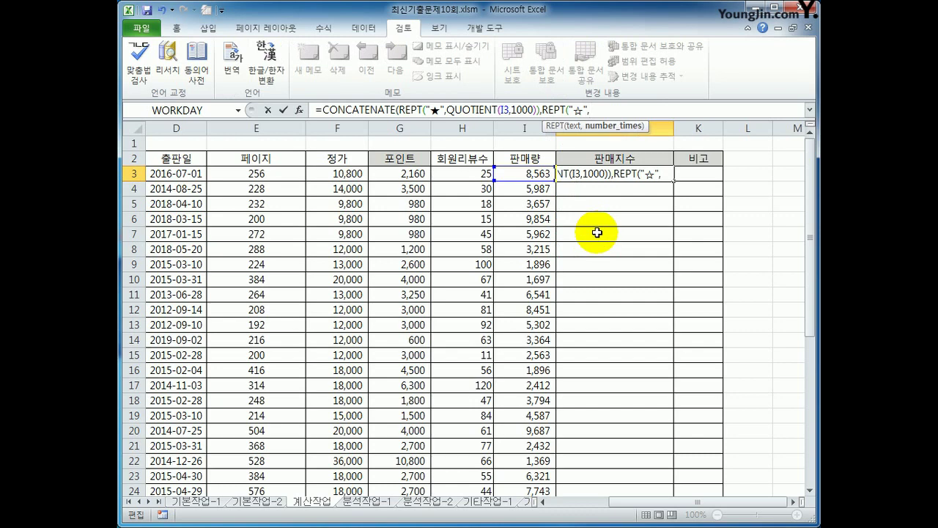
- Complete the J3 star formula with 10-QUOTIENT(I3,1000) white stars and fill it down column J
{"action": "type", "text": "10-"}
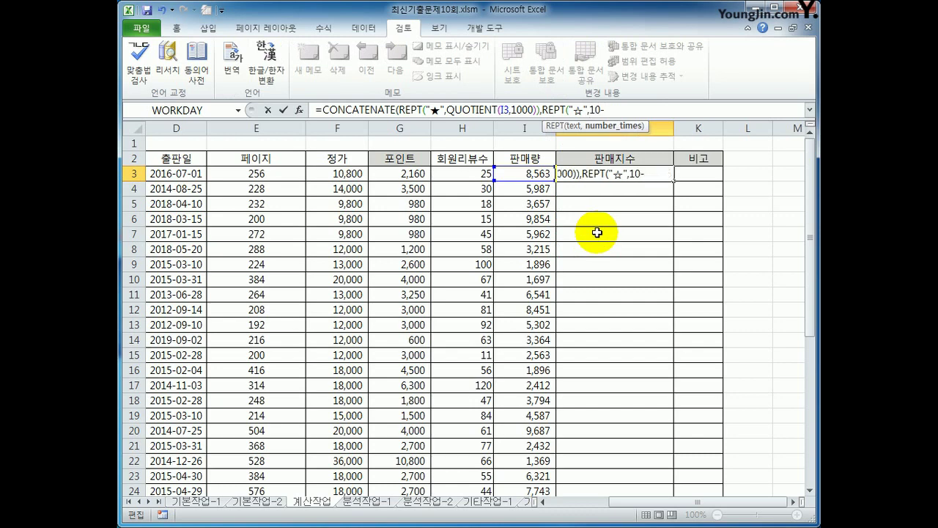
{"action": "type", "text": "qu"}
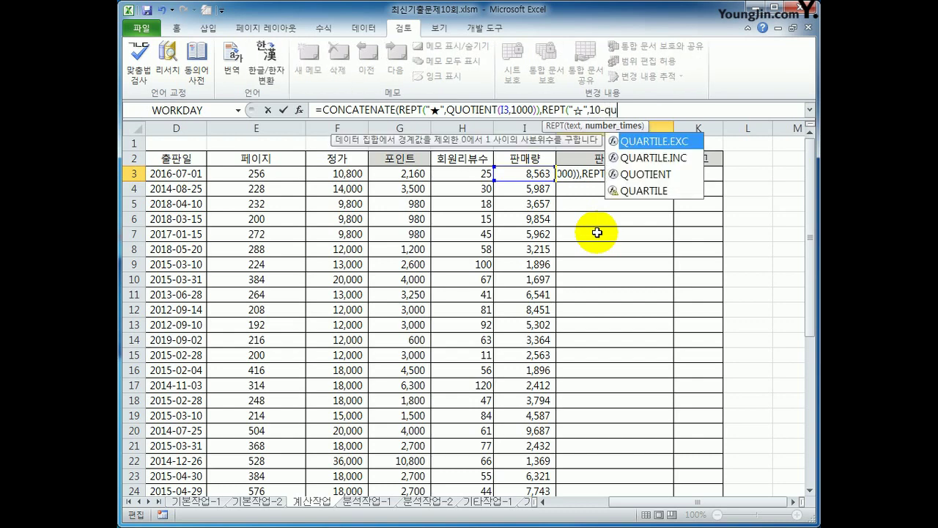
{"action": "key", "text": "Down"}
{"action": "key", "text": "Down"}
{"action": "key", "text": "Tab"}
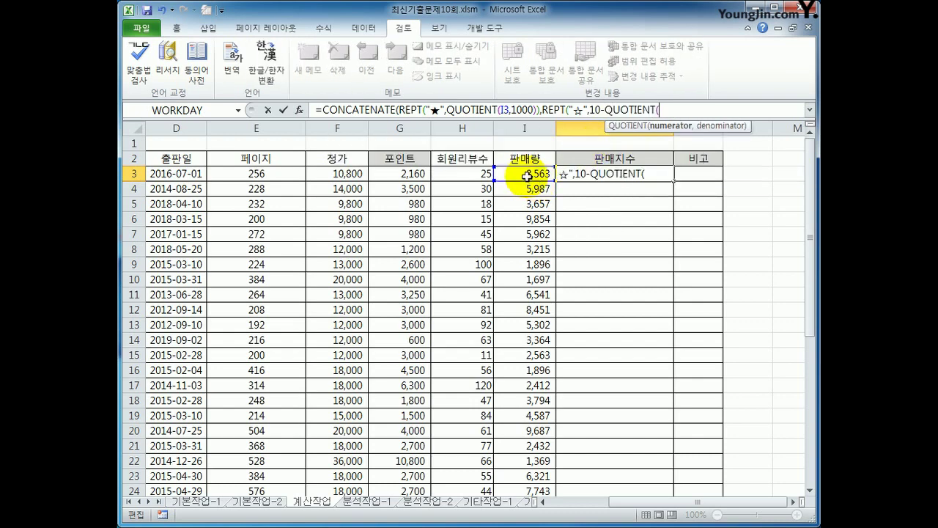
{"action": "left_click", "coordinate": [528, 176]}
{"action": "type", "text": ",1000"}
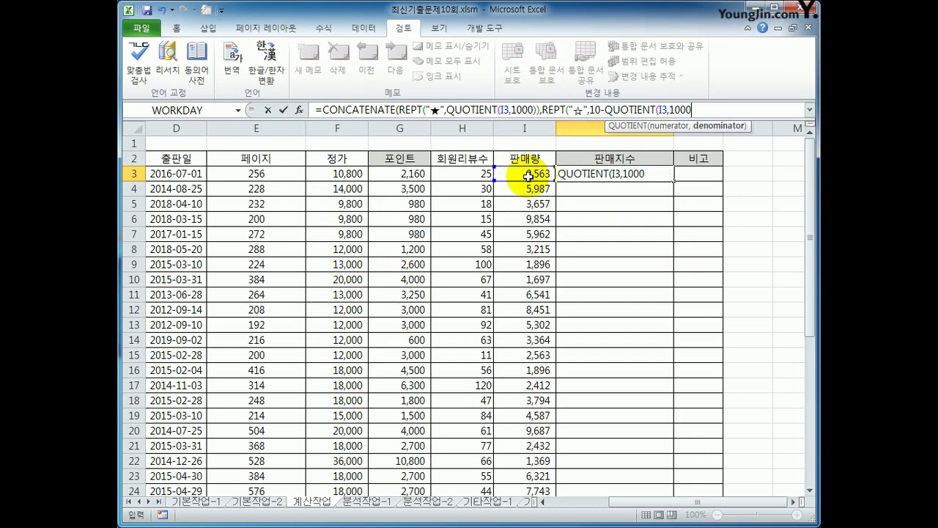
{"action": "type", "text": ")"}
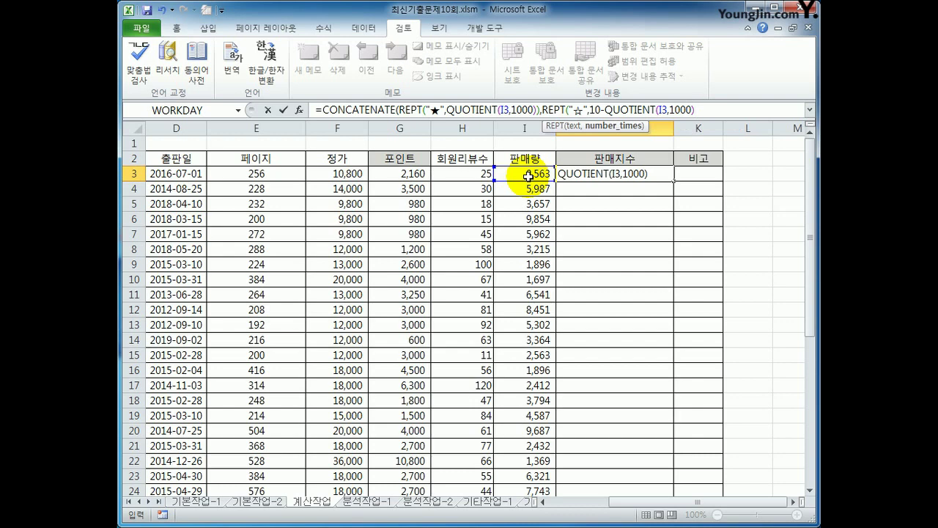
{"action": "type", "text": ")"}
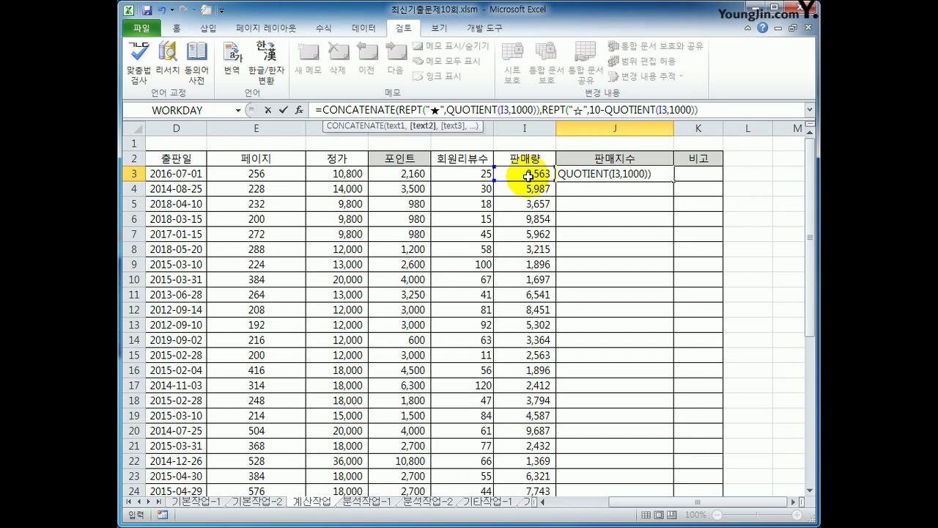
{"action": "type", "text": ")"}
{"action": "key", "text": "ctrl+Return"}
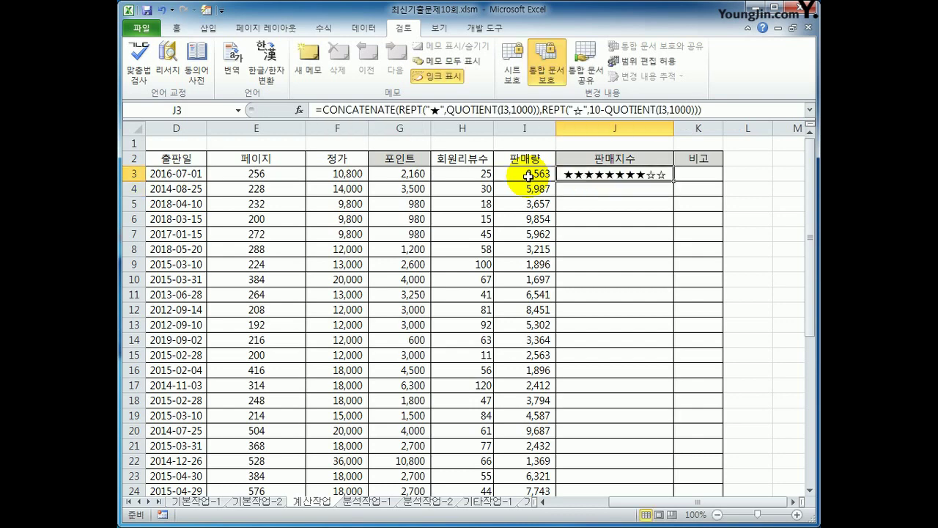
{"action": "double_click", "coordinate": [673, 181]}
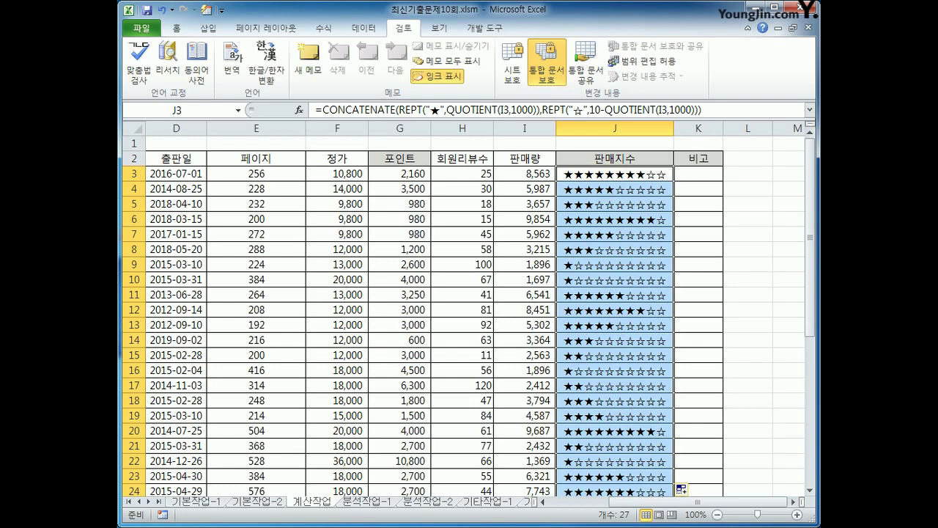
- With K3 selected, open the Visual Basic editor and insert a new module
{"action": "left_click", "coordinate": [705, 179]}
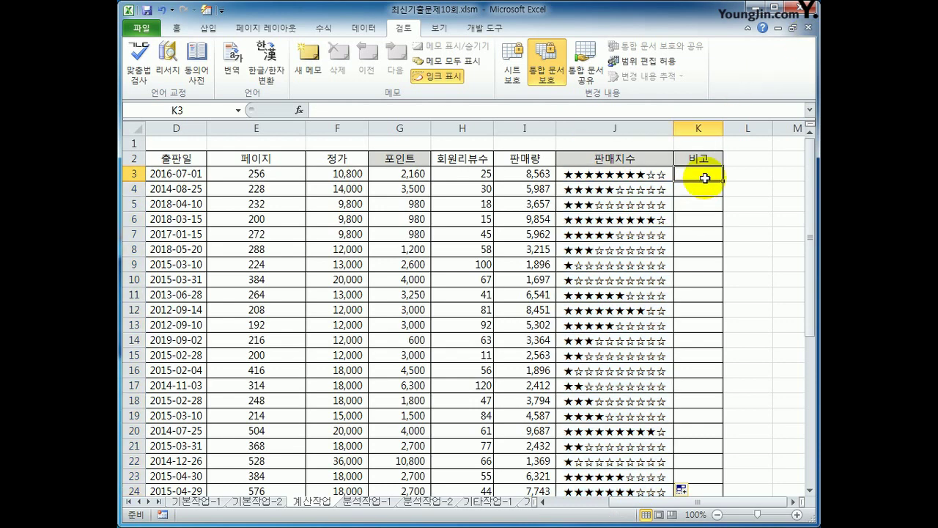
{"action": "left_click", "coordinate": [485, 28]}
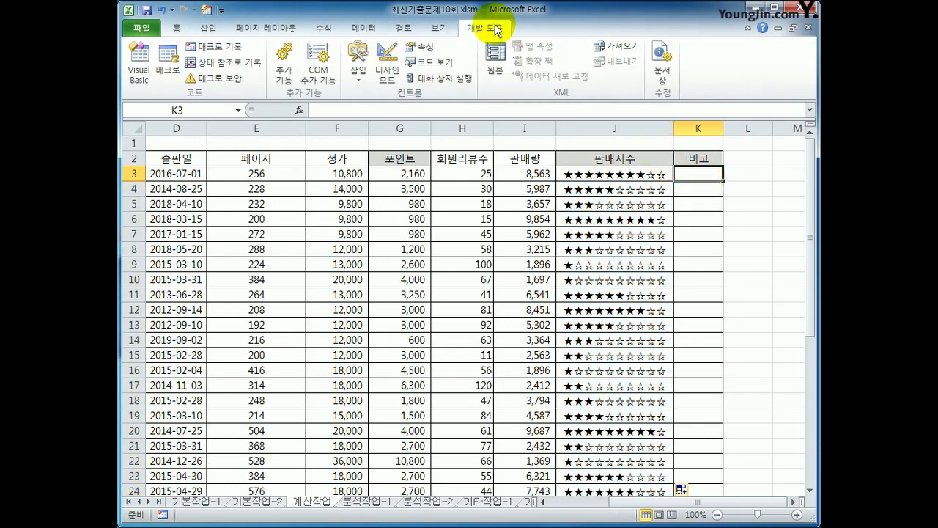
{"action": "left_click", "coordinate": [140, 62]}
{"action": "left_click", "coordinate": [258, 33]}
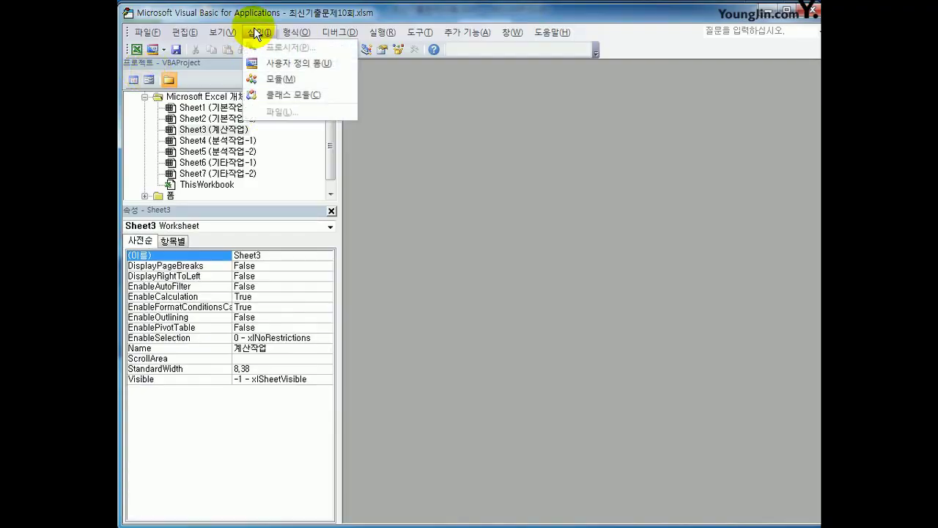
{"action": "left_click", "coordinate": [268, 79]}
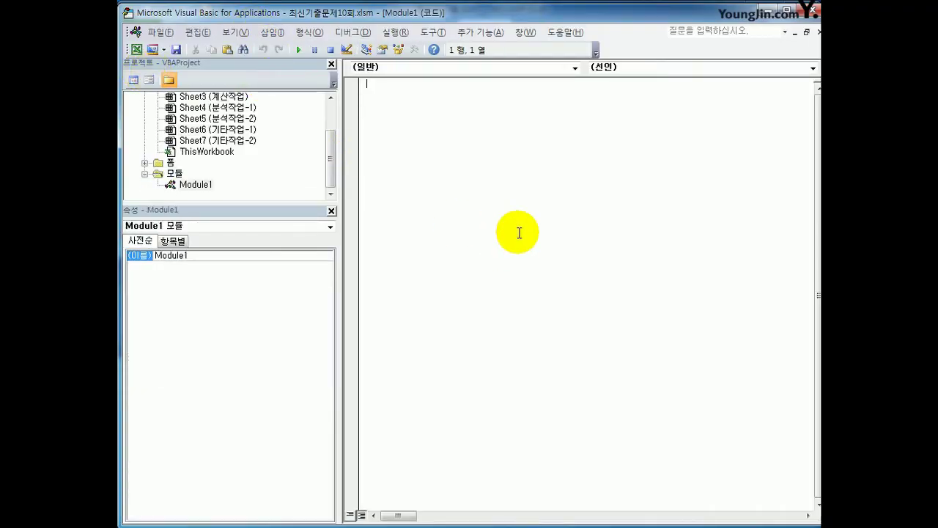
- Type the header Public Function fn비고(회원리뷰수, 판매량), fixing the misspelled keyword and name
{"action": "type", "text": "public functin fn비교"}
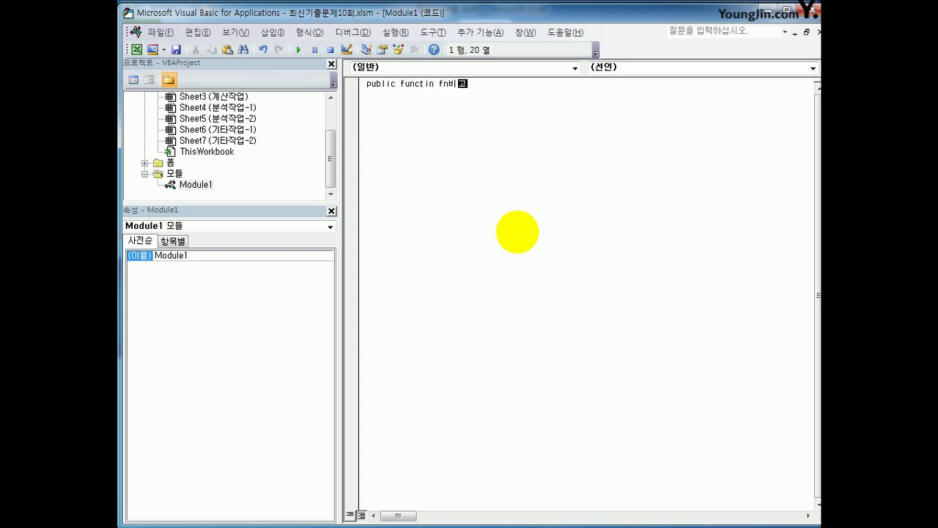
{"action": "type", "text": "(회원리뷰수, 판매"}
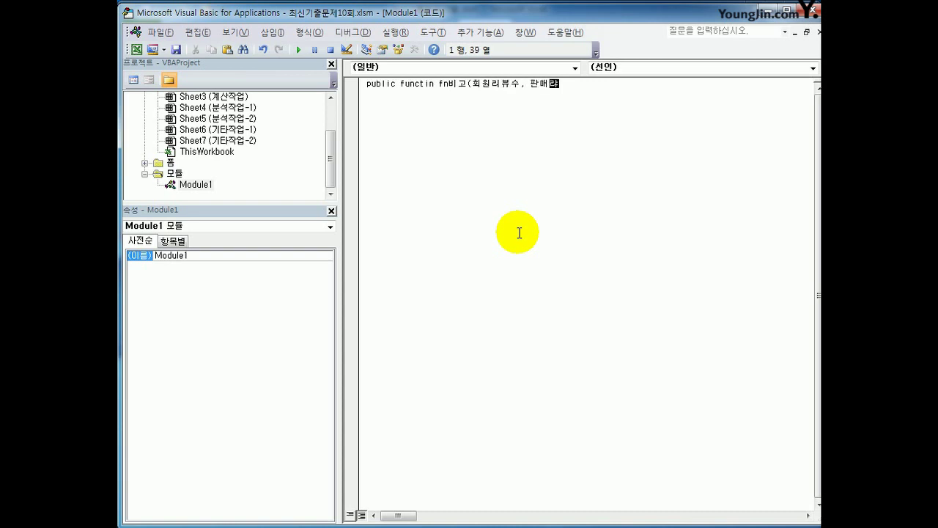
{"action": "type", "text": "량)"}
{"action": "key", "text": "Home"}
{"action": "key", "text": "ctrl+Right"}
{"action": "key", "text": "ctrl+Right"}
{"action": "key", "text": "shift+ctrl+Right"}
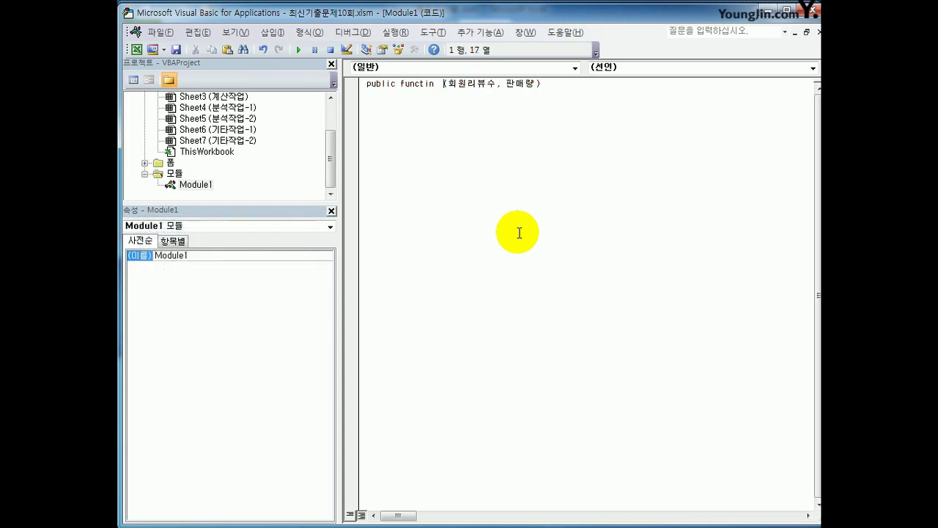
{"action": "key", "text": "Left"}
{"action": "key", "text": "Left"}
{"action": "key", "text": "Left"}
{"action": "key", "text": "Left"}
{"action": "key", "text": "Left"}
{"action": "key", "text": "Right"}
{"action": "type", "text": "o"}
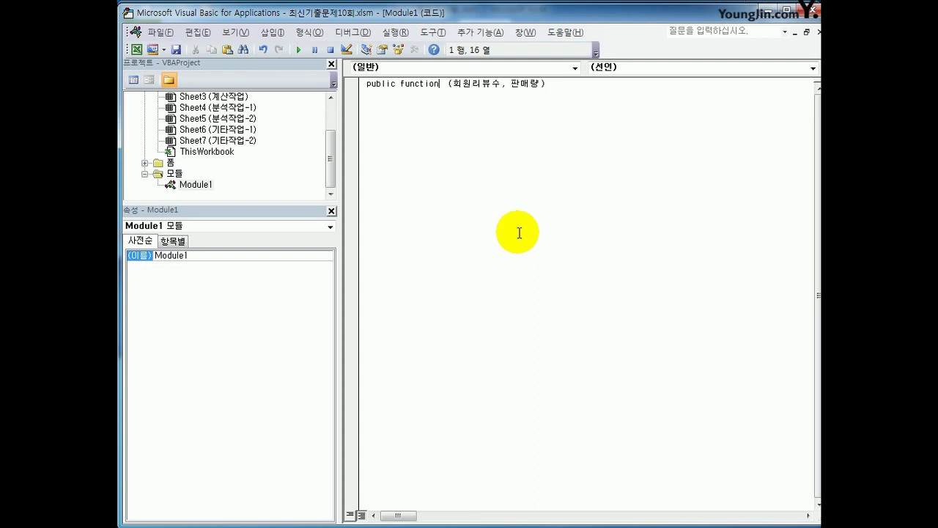
{"action": "key", "text": "Right"}
{"action": "type", "text": "fn"}
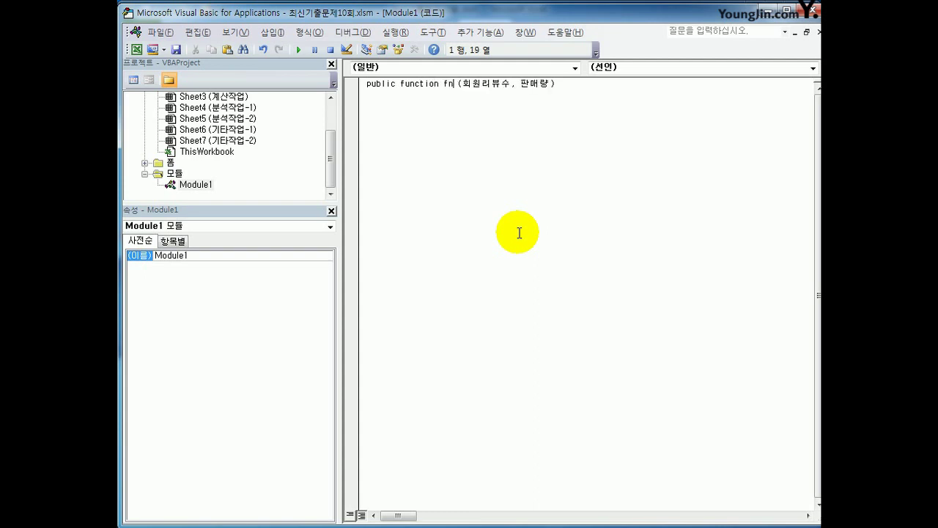
{"action": "type", "text": "비고"}
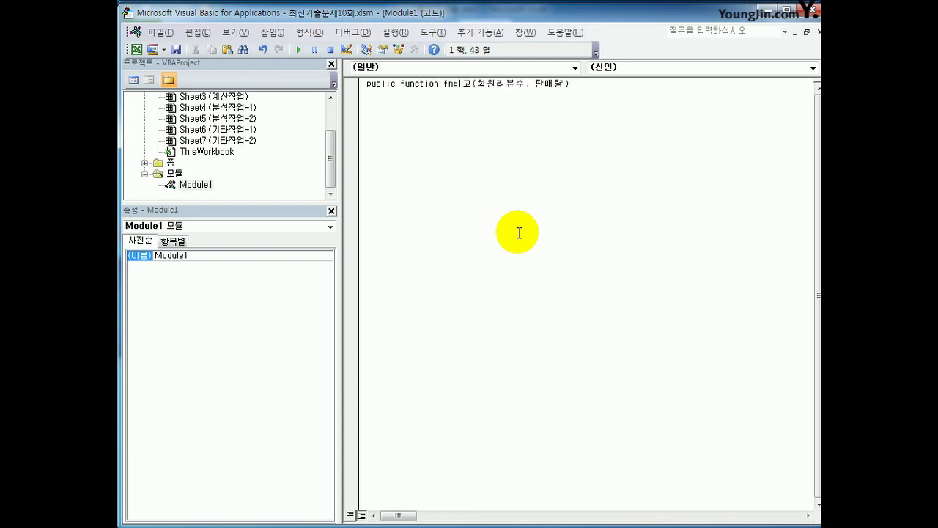
{"action": "key", "text": "Return"}
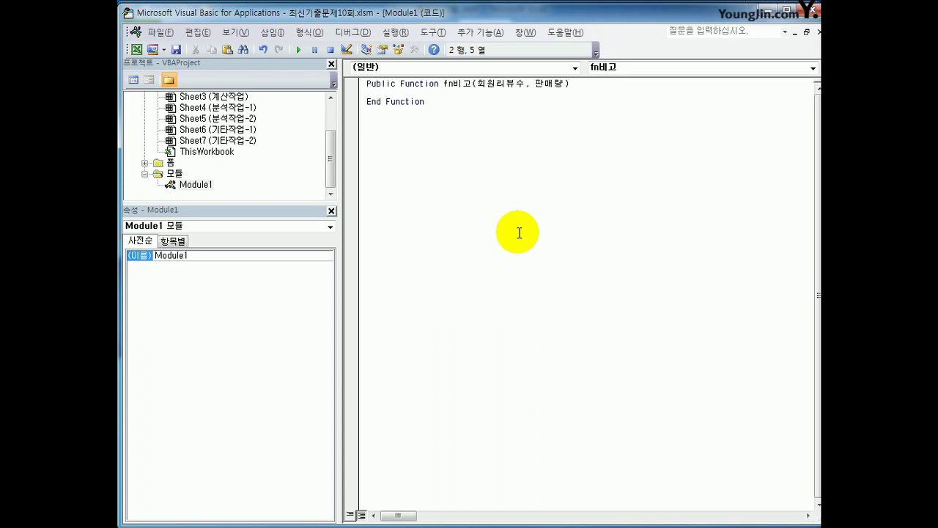
- Add If 회원리뷰수 >= 80 And 판매량 >= 6000 Then returning fn비고 = "추천"
{"action": "type", "text": "if 호"}
{"action": "key", "text": "BackSpace"}
{"action": "type", "text": "회원리뷰수 >=80 and "}
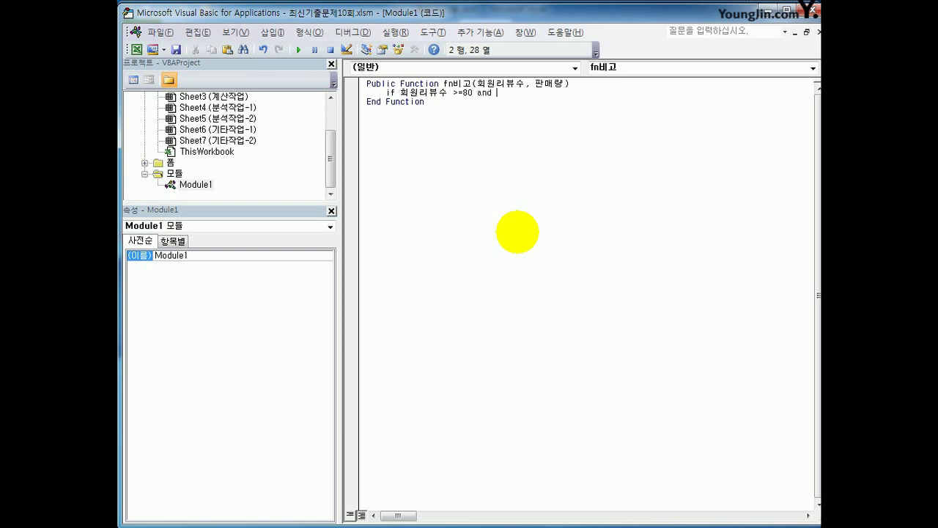
{"action": "type", "text": "판매량 >=6000 then"}
{"action": "key", "text": "Return"}
{"action": "type", "text": "fn비고 = \""}
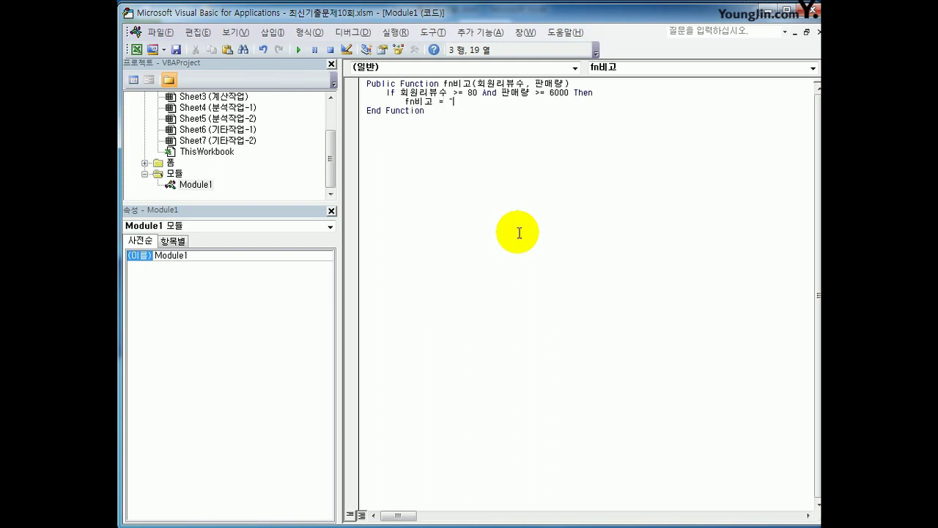
{"action": "type", "text": "추천\""}
{"action": "key", "text": "Return"}
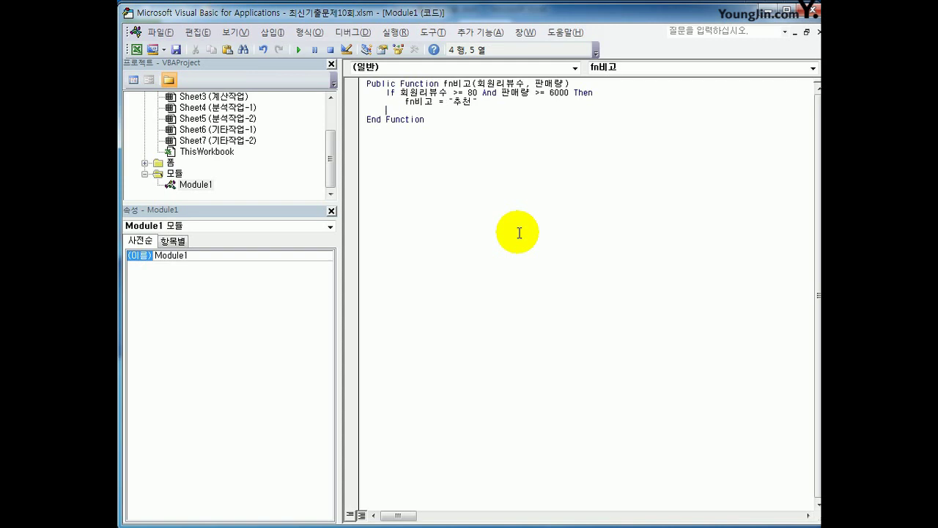
- Add the branch ElseIf 회원리뷰수 >= 80 Then, removing the stray And
{"action": "type", "text": "elseif 회원리뷰수 >=80 "}
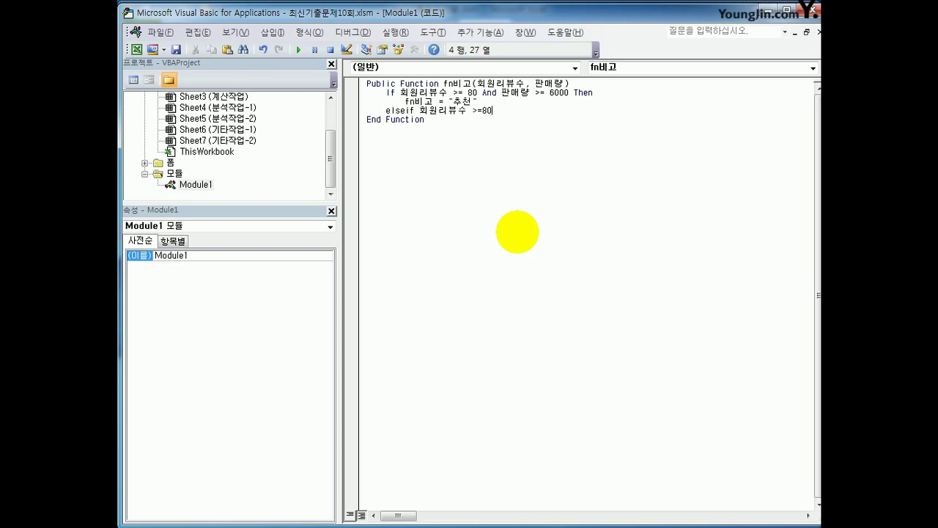
{"action": "type", "text": "and"}
{"action": "key", "text": "BackSpace"}
{"action": "key", "text": "BackSpace"}
{"action": "key", "text": "BackSpace"}
{"action": "key", "text": "BackSpace"}
{"action": "key", "text": "BackSpace"}
{"action": "key", "text": "Return"}
{"action": "key", "text": "Return"}
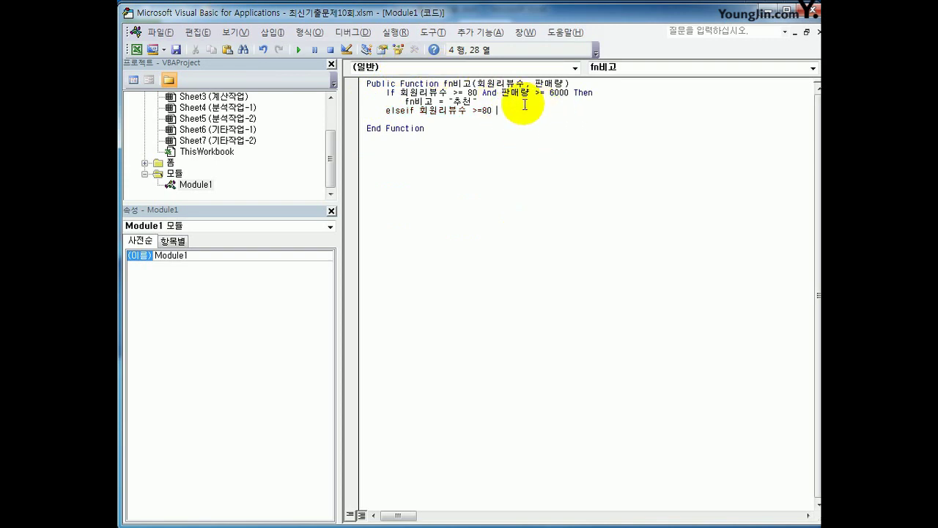
{"action": "type", "text": "then"}
{"action": "key", "text": "Return"}
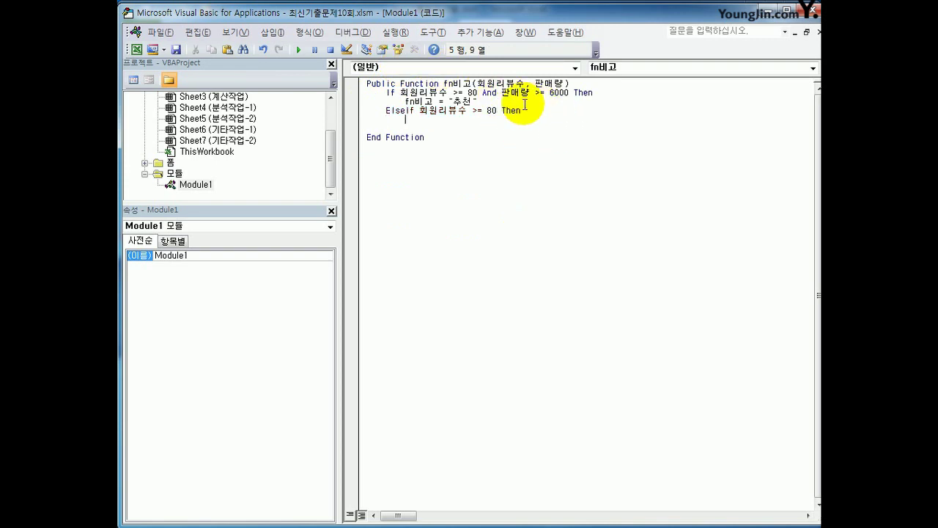
- Return "관심도서" in the reviews branch and add ElseIf 판매량 >= 6000 Then
{"action": "type", "text": "fn비고 = \"관심도 서\""}
{"action": "key", "text": "Return"}
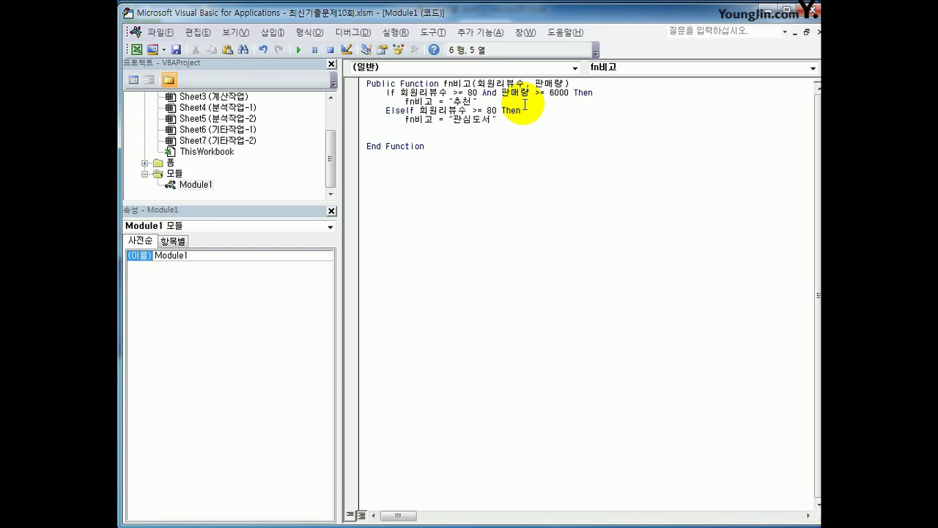
{"action": "type", "text": "else"}
{"action": "type", "text": "if 판매ㄹ"}
{"action": "key", "text": "BackSpace"}
{"action": "key", "text": "BackSpace"}
{"action": "key", "text": "BackSpace"}
{"action": "type", "text": "판매량 >= 6000"}
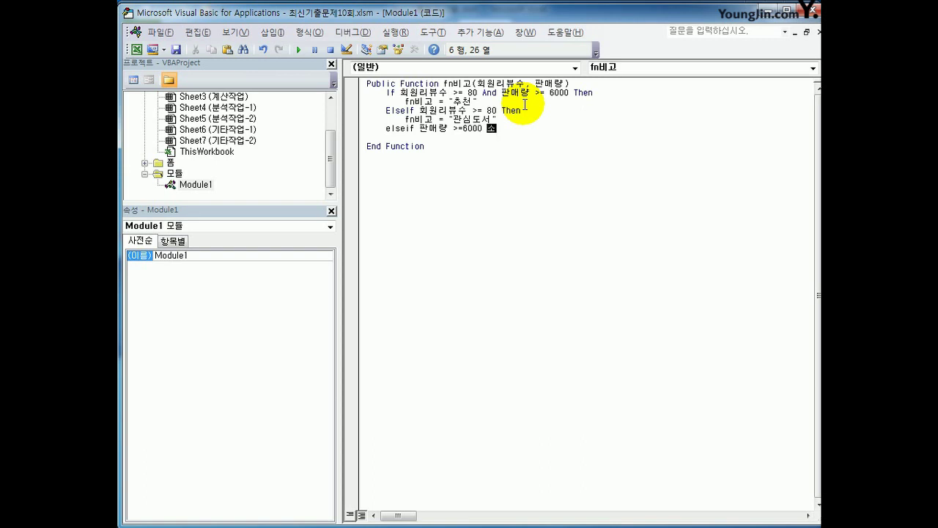
{"action": "type", "text": " Then"}
{"action": "key", "text": "Return"}
- Return "인기도서" for the sales branch and an empty string under Else
{"action": "type", "text": "f"}
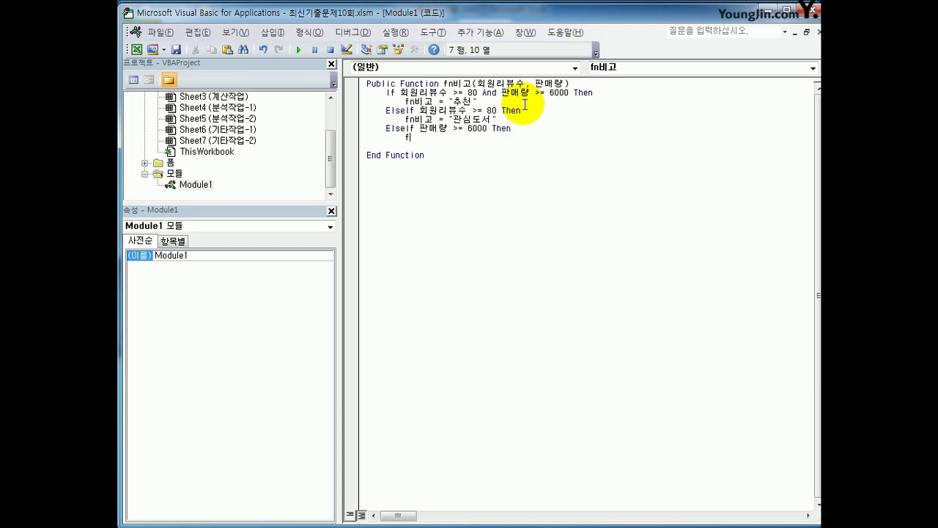
{"action": "type", "text": "n비고 = \"ㅇ인기도서\""}
{"action": "key", "text": "Return"}
{"action": "type", "text": "else"}
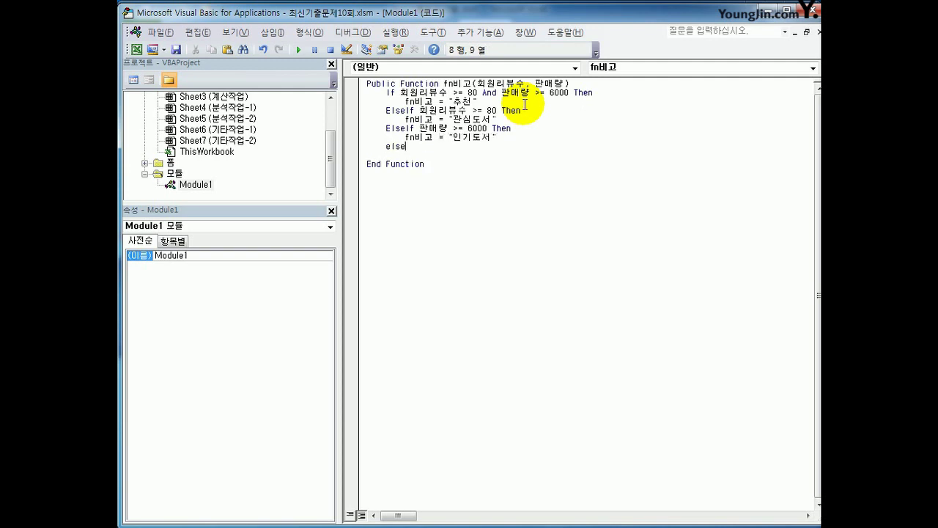
{"action": "key", "text": "Return"}
{"action": "key", "text": "Tab"}
{"action": "type", "text": "fn비고 "}
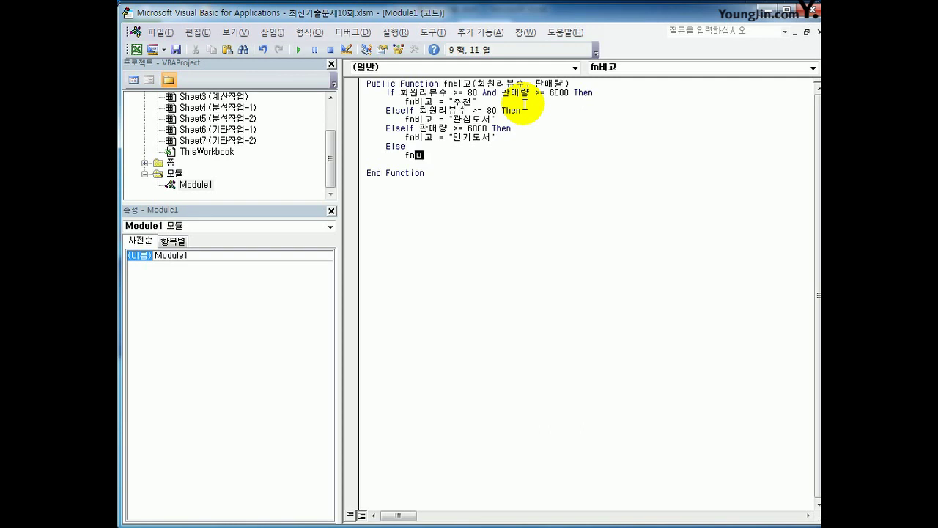
{"action": "type", "text": "= \"\""}
- Close the block with End If and add a blank line after the function header
{"action": "key", "text": "Return"}
{"action": "key", "text": "BackSpace"}
{"action": "type", "text": "end if"}
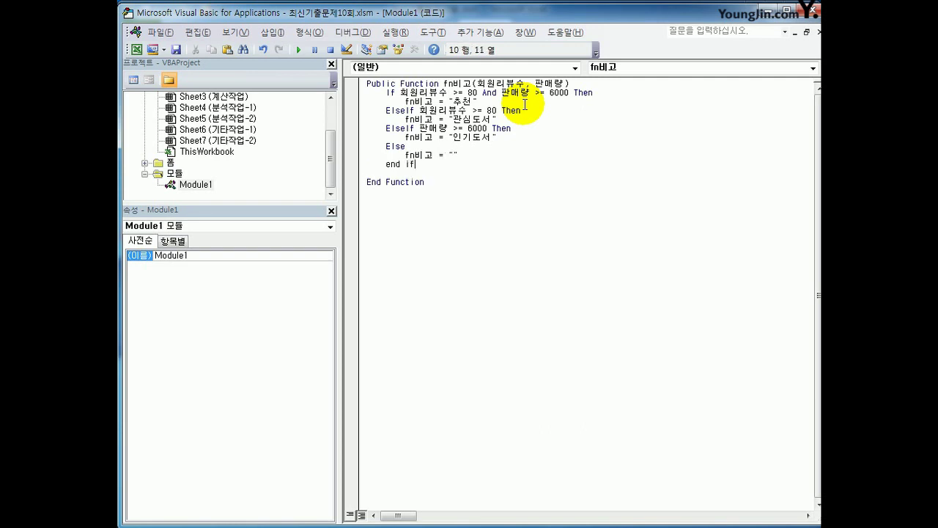
{"action": "key", "text": "Up"}
{"action": "key", "text": "Up"}
{"action": "key", "text": "Up"}
{"action": "key", "text": "Up"}
{"action": "key", "text": "Up"}
{"action": "key", "text": "Up"}
{"action": "key", "text": "Up"}
{"action": "key", "text": "Up"}
{"action": "key", "text": "Up"}
{"action": "key", "text": "End"}
{"action": "key", "text": "Return"}
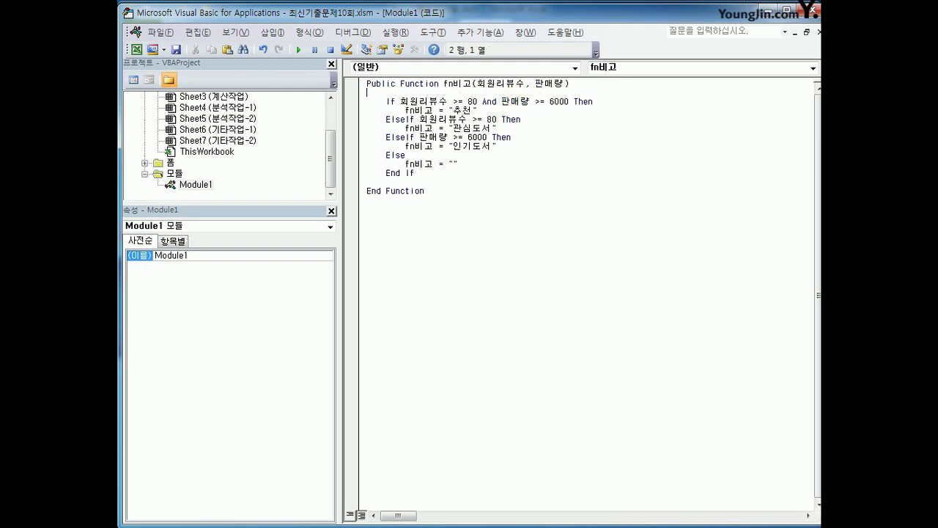
- Back in the worksheet, enter =fn비고(H3,I3) in K3 via Insert Function
{"action": "left_click", "coordinate": [785, 10]}
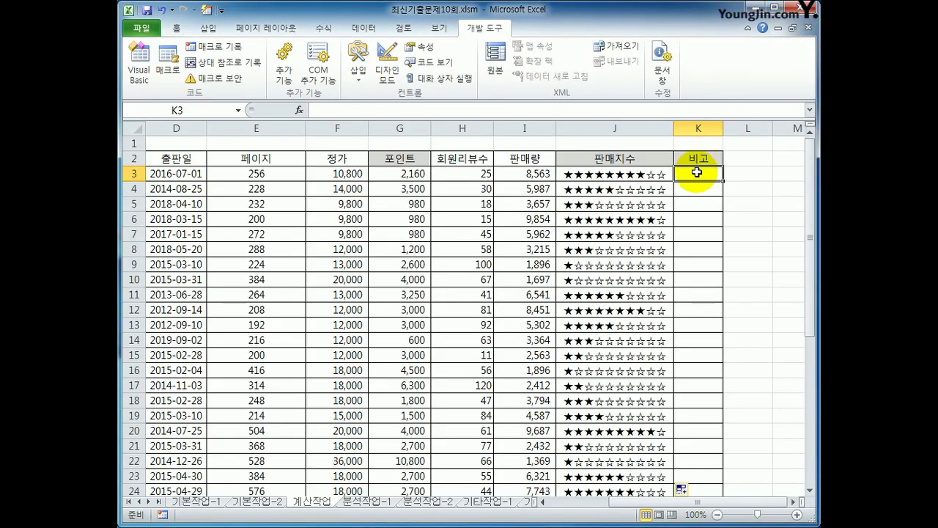
{"action": "left_click", "coordinate": [298, 110]}
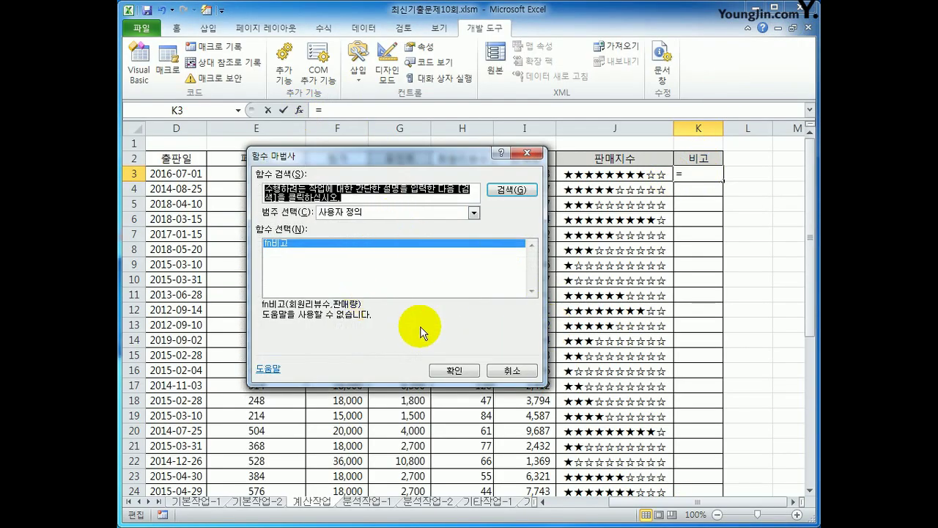
{"action": "left_click", "coordinate": [453, 370]}
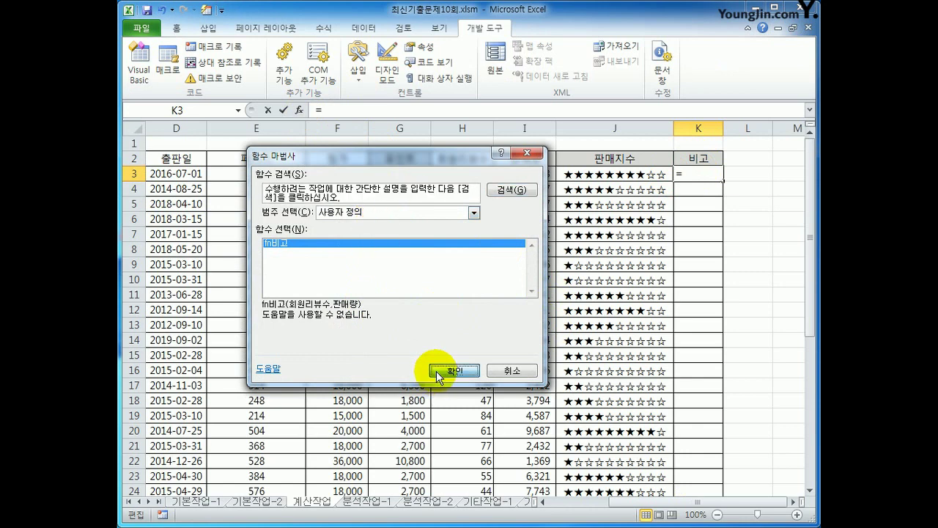
{"action": "left_click", "coordinate": [480, 174]}
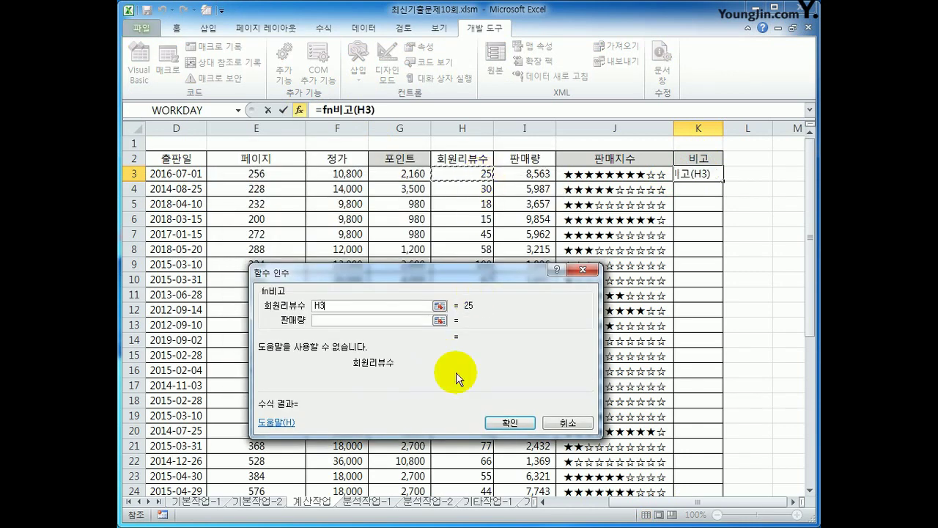
{"action": "left_click", "coordinate": [336, 319]}
{"action": "left_click", "coordinate": [523, 174]}
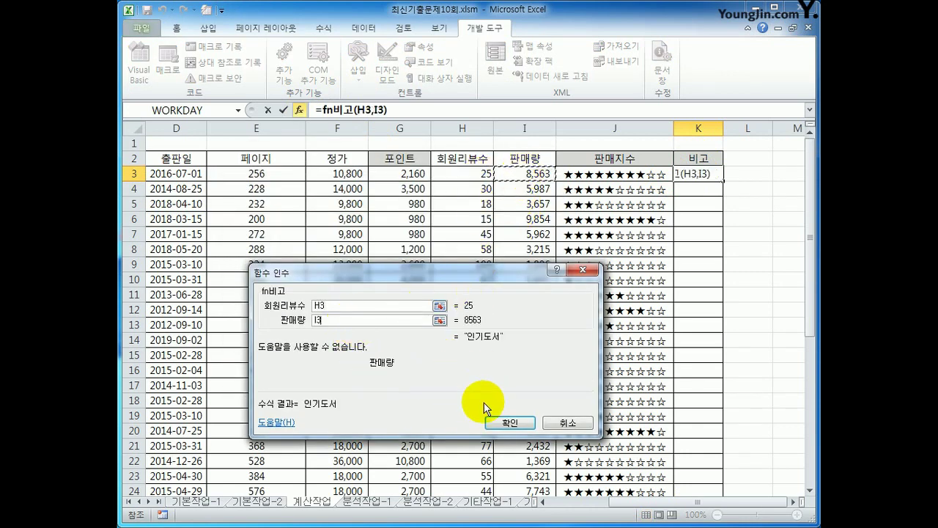
{"action": "left_click", "coordinate": [507, 422]}
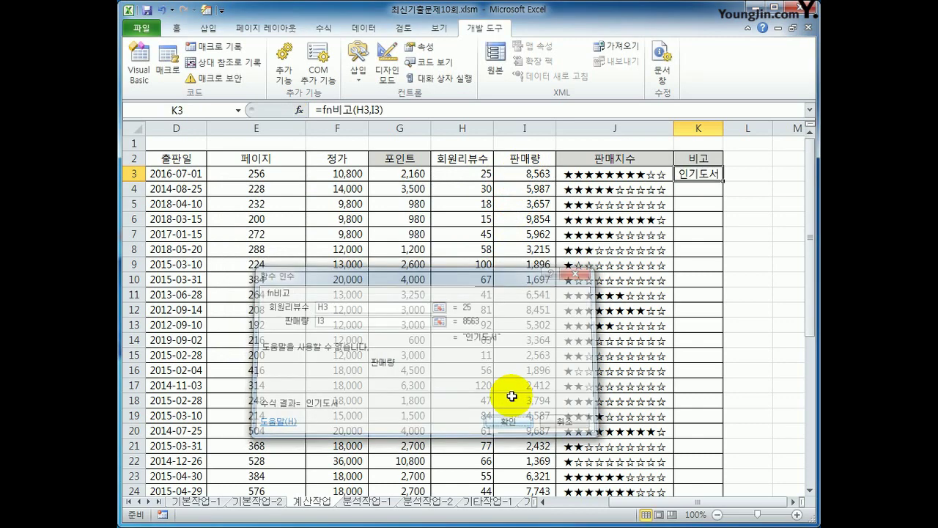
- Copy the fn비고 formula down through K29 and review the results
{"action": "double_click", "coordinate": [721, 179]}
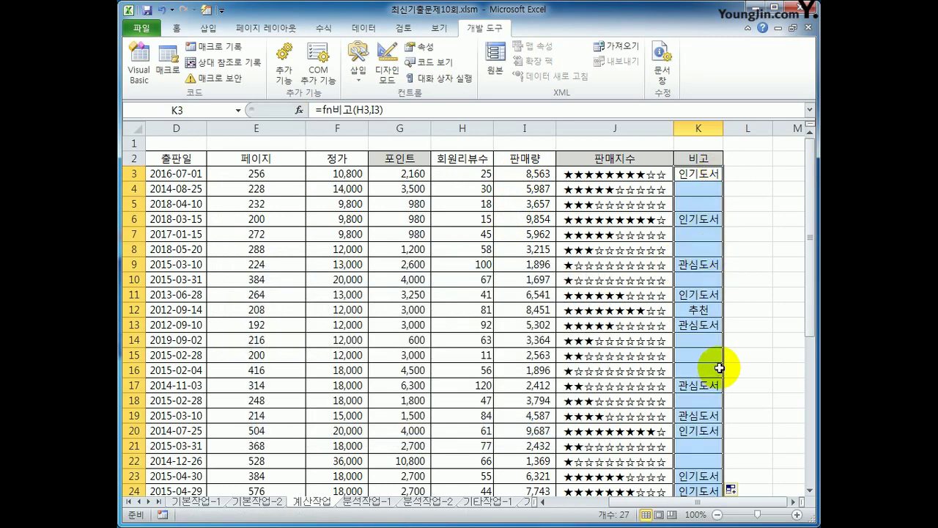
{"action": "scroll", "coordinate": [740, 410], "scroll_direction": "down", "scroll_amount": 3}
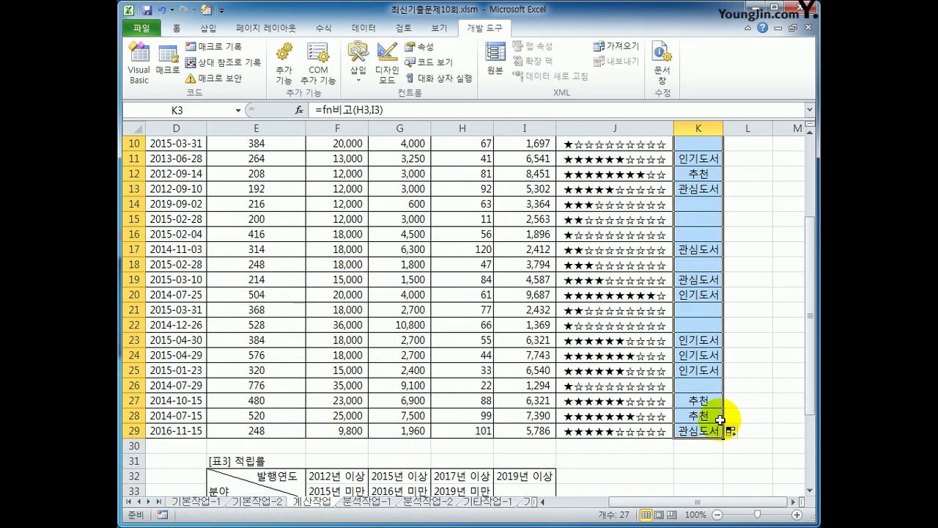
{"action": "scroll", "coordinate": [715, 421], "scroll_direction": "up", "scroll_amount": 3}
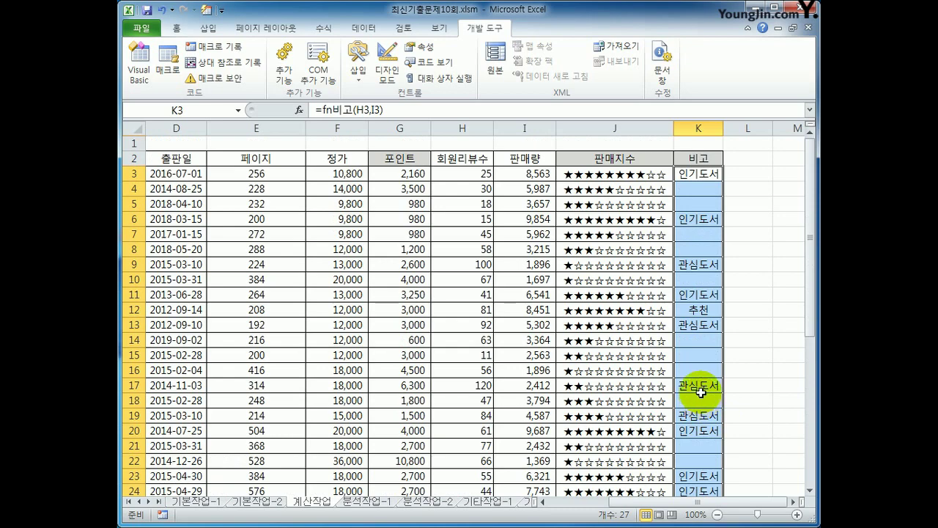
{"action": "scroll", "coordinate": [502, 451], "scroll_direction": "down", "scroll_amount": 6}
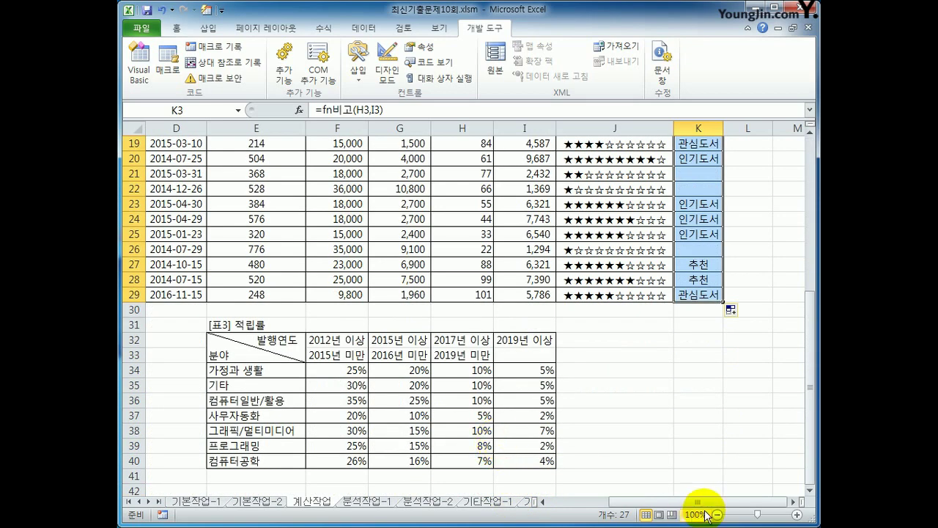
{"action": "left_click_drag", "start_coordinate": [702, 502], "coordinate": [691, 499]}
{"action": "left_click", "coordinate": [389, 354]}
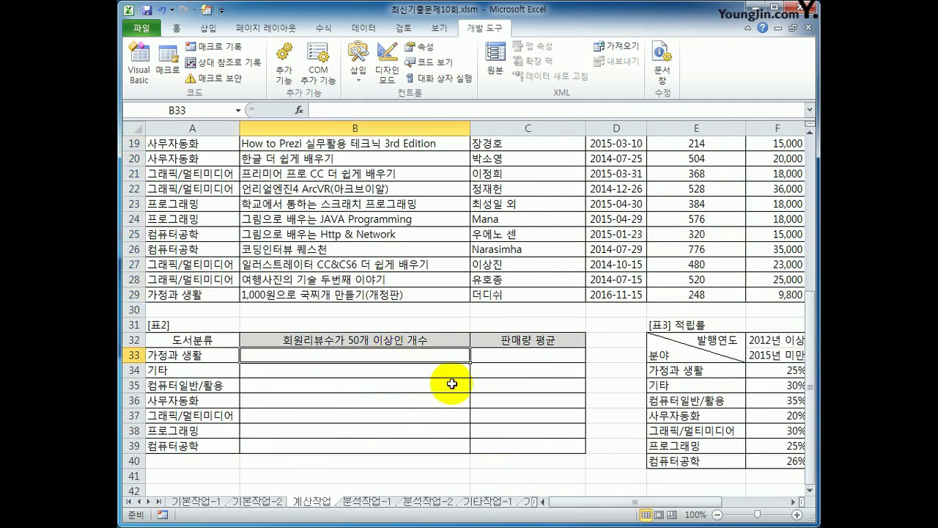
- In B33 start =SUM(IF(($A$3:$A$29=A33)*( with an absolute category range
{"action": "type", "text": "=sum"}
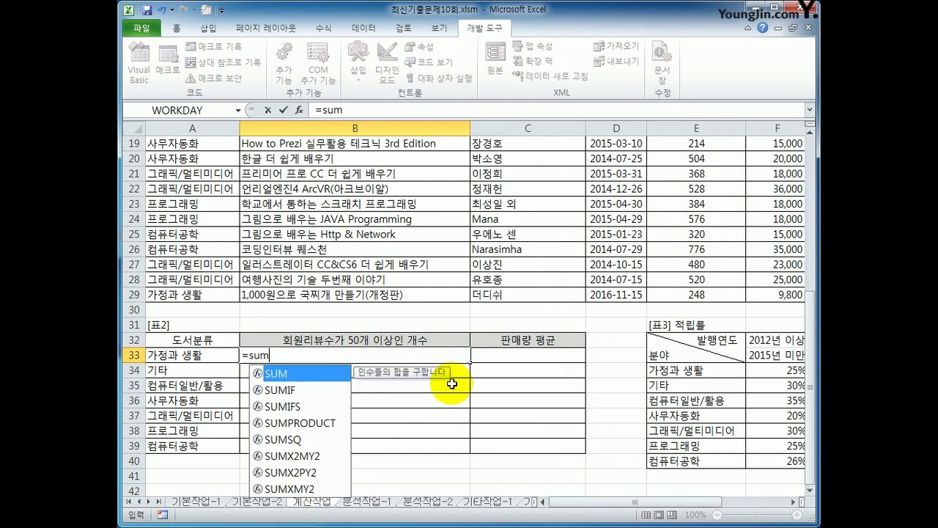
{"action": "type", "text": "(if("}
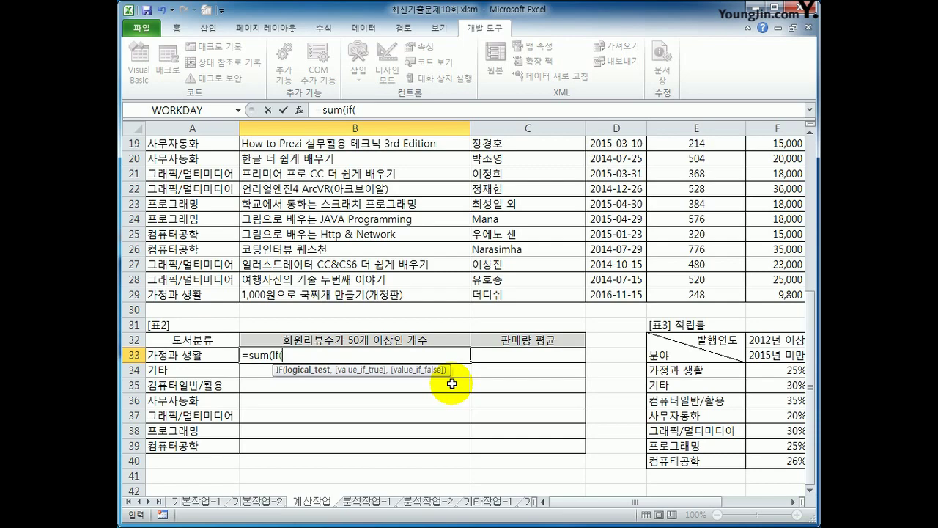
{"action": "type", "text": "("}
{"action": "scroll", "coordinate": [452, 384], "scroll_direction": "up", "scroll_amount": 6}
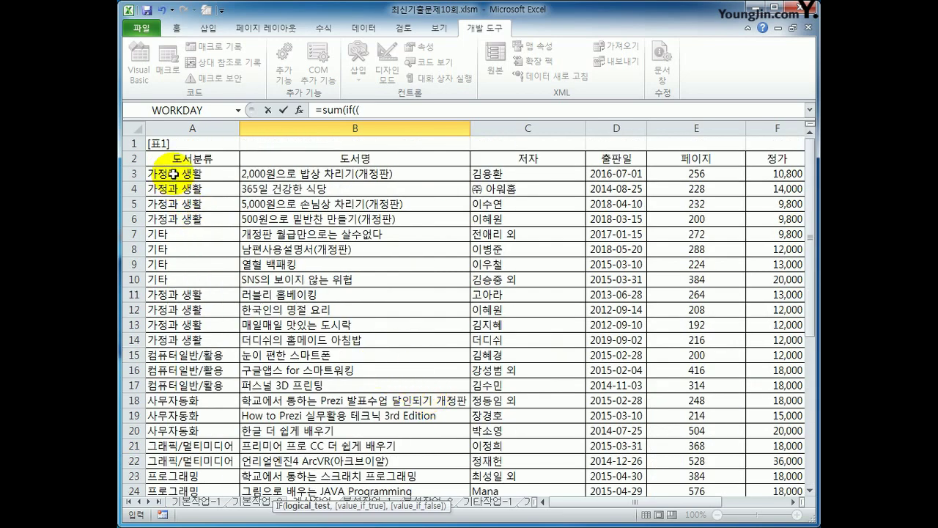
{"action": "left_click_drag", "start_coordinate": [176, 173], "coordinate": [198, 463]}
{"action": "key", "text": "F4"}
{"action": "left_click", "coordinate": [290, 509]}
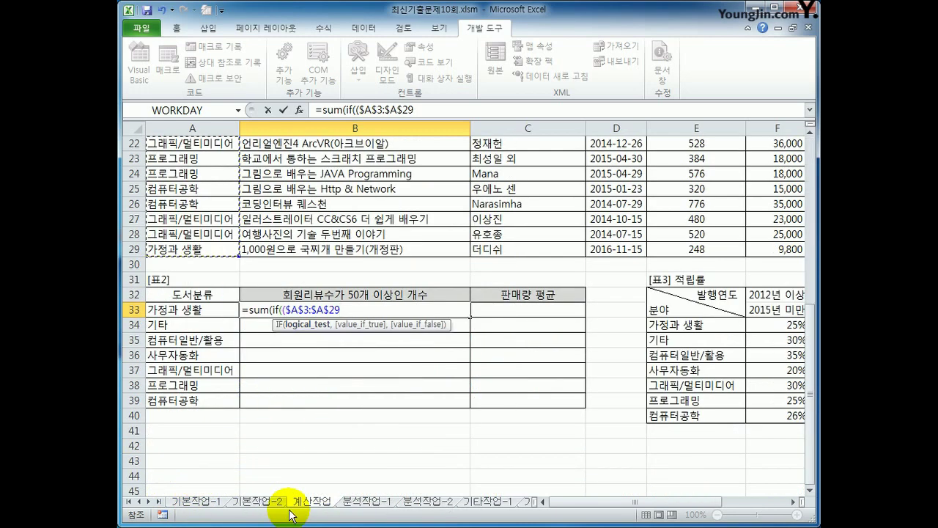
{"action": "type", "text": "="}
{"action": "key", "text": "Left"}
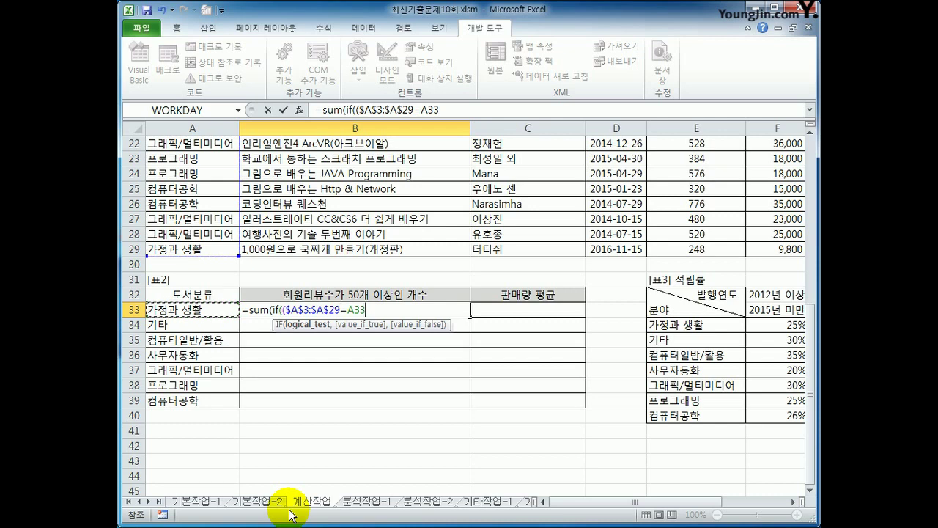
{"action": "type", "text": ")*("}
- Add the $H$3:$H$29>=50 condition, enter it as an array formula, and fill to B39
{"action": "scroll", "coordinate": [534, 440], "scroll_direction": "up", "scroll_amount": 7}
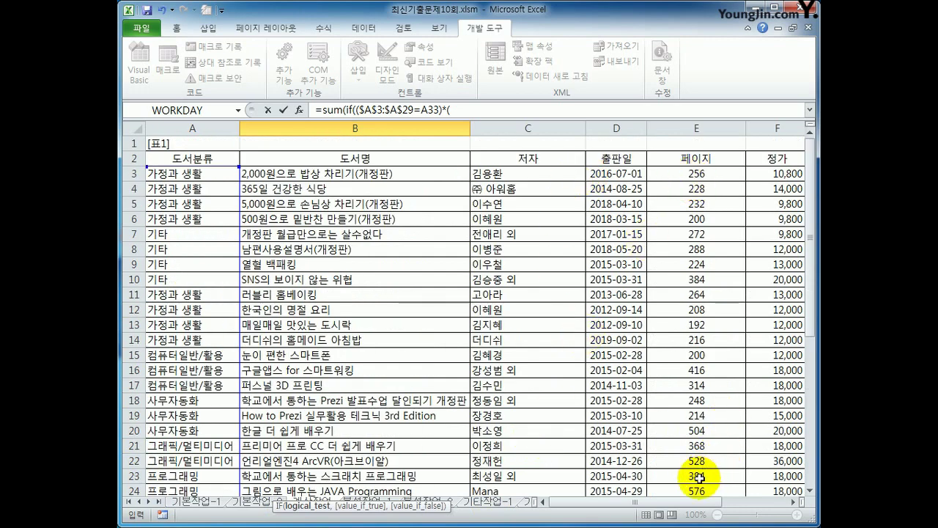
{"action": "left_click_drag", "start_coordinate": [707, 502], "coordinate": [726, 511]}
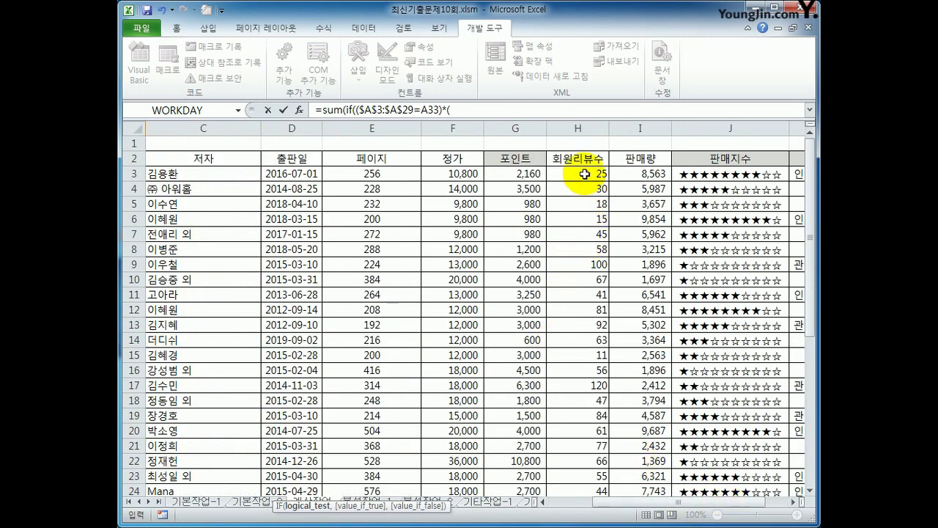
{"action": "left_click_drag", "start_coordinate": [589, 173], "coordinate": [590, 461]}
{"action": "key", "text": "F4"}
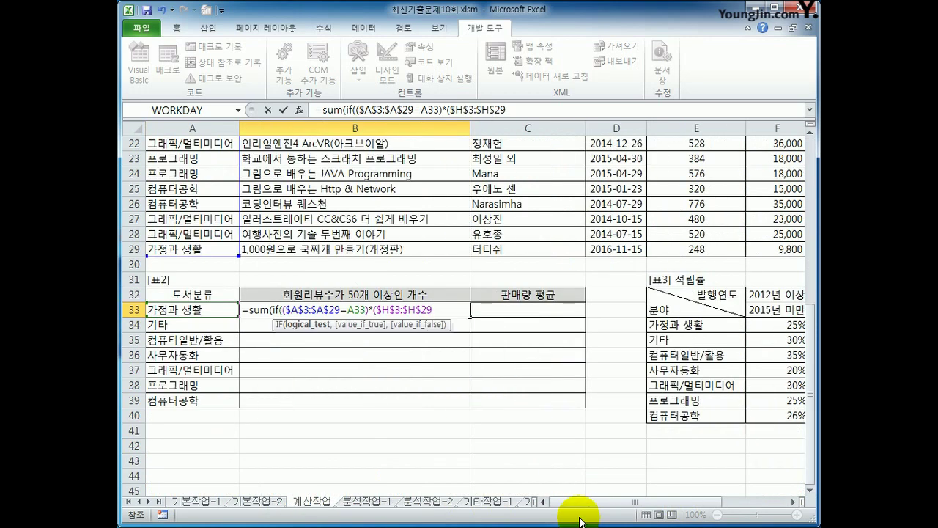
{"action": "type", "text": ">=50)"}
{"action": "type", "text": ","}
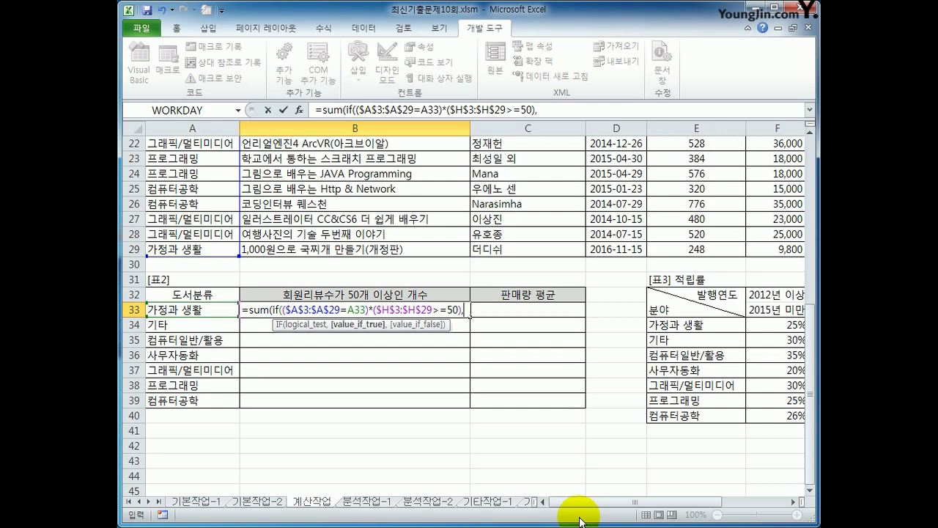
{"action": "type", "text": "1)"}
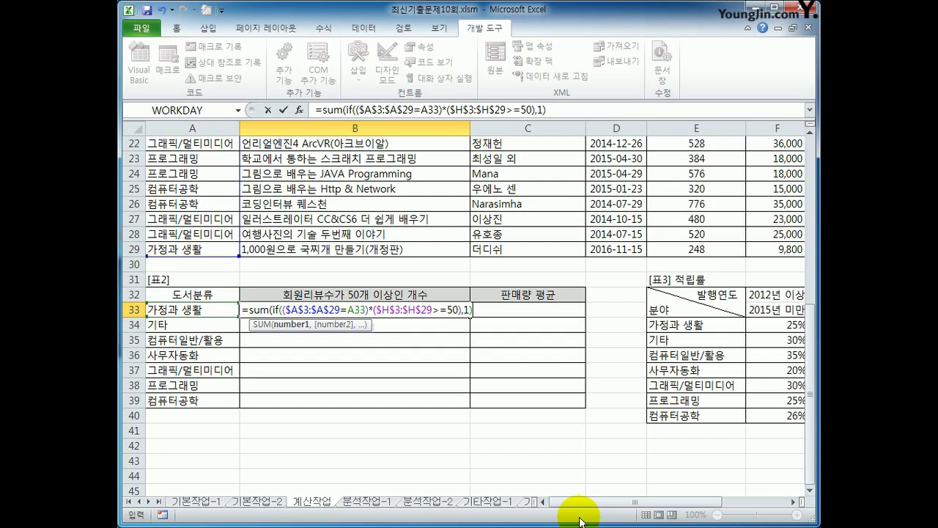
{"action": "type", "text": ")"}
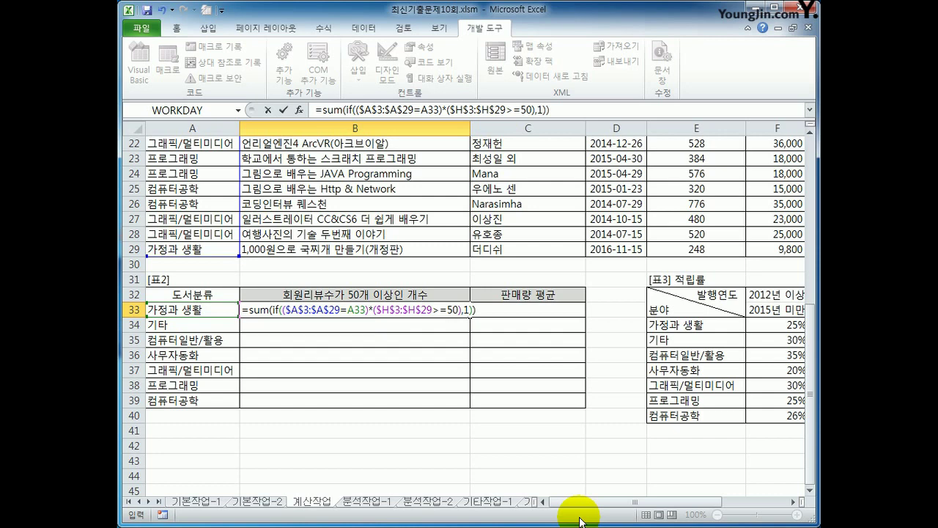
{"action": "key", "text": "ctrl+shift+Return"}
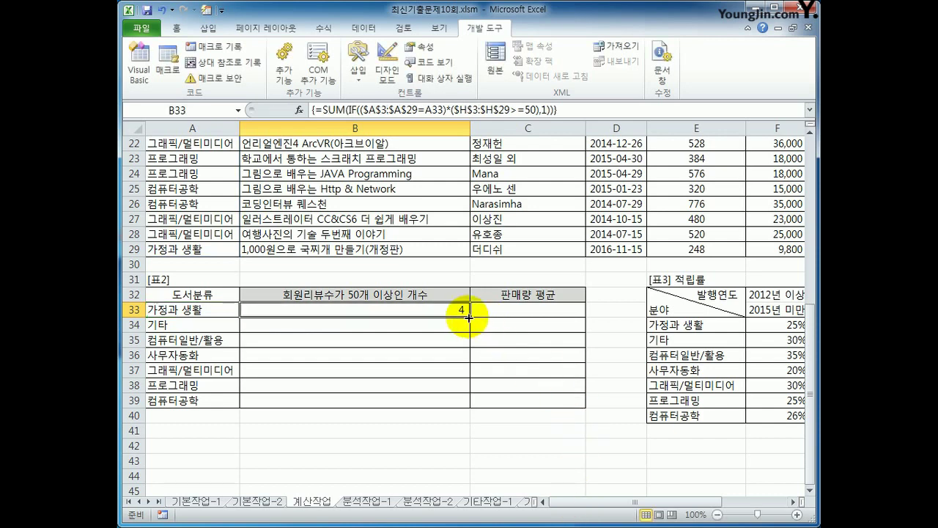
{"action": "left_click_drag", "start_coordinate": [470, 317], "coordinate": [473, 402]}
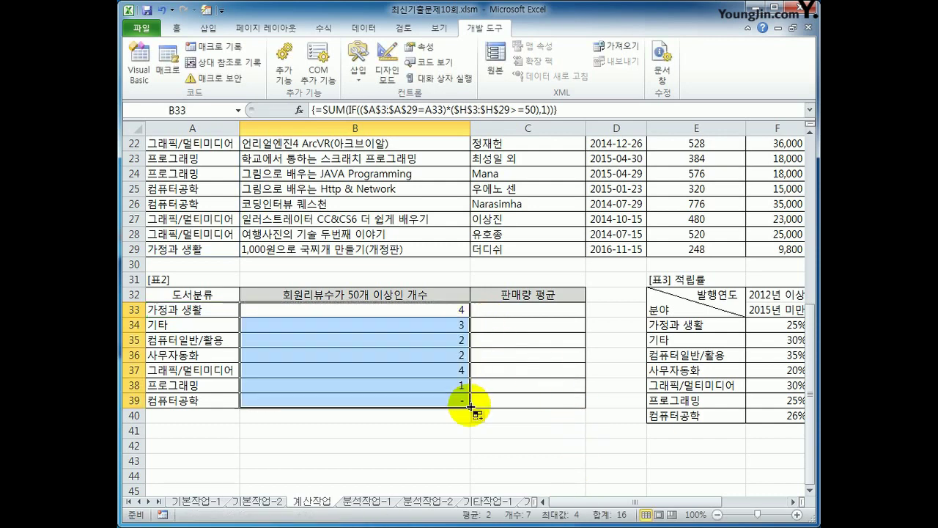
{"action": "left_click", "coordinate": [433, 402]}
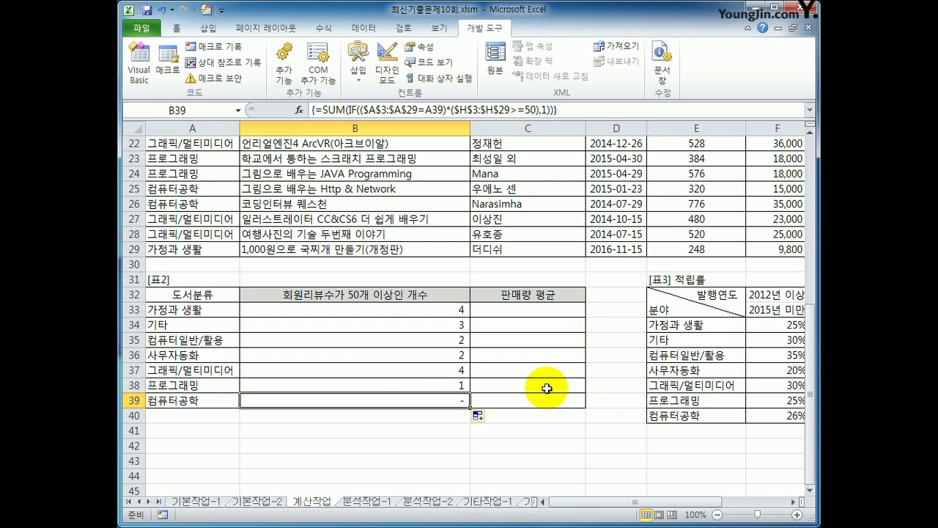
{"action": "left_click", "coordinate": [522, 309]}
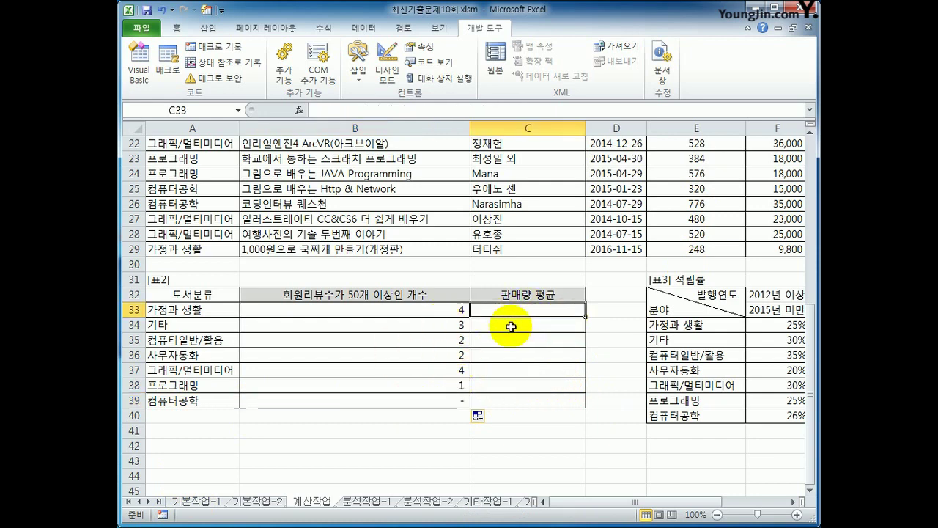
- In C33 start =AVERAGE(IF(($A$3:$A$29=A33), with an absolute category range
{"action": "type", "text": "="}
{"action": "type", "text": "ㅁㅁ"}
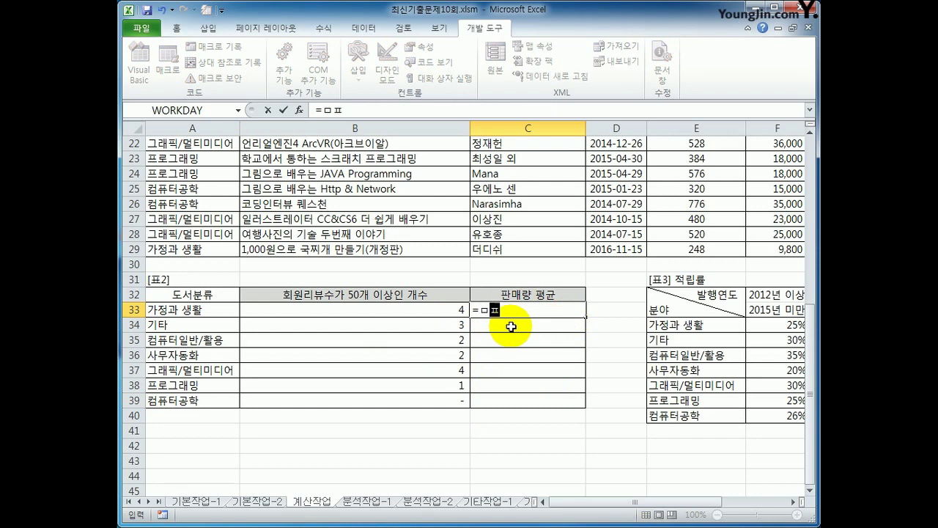
{"action": "key", "text": "BackSpace"}
{"action": "key", "text": "BackSpace"}
{"action": "type", "text": "aver"}
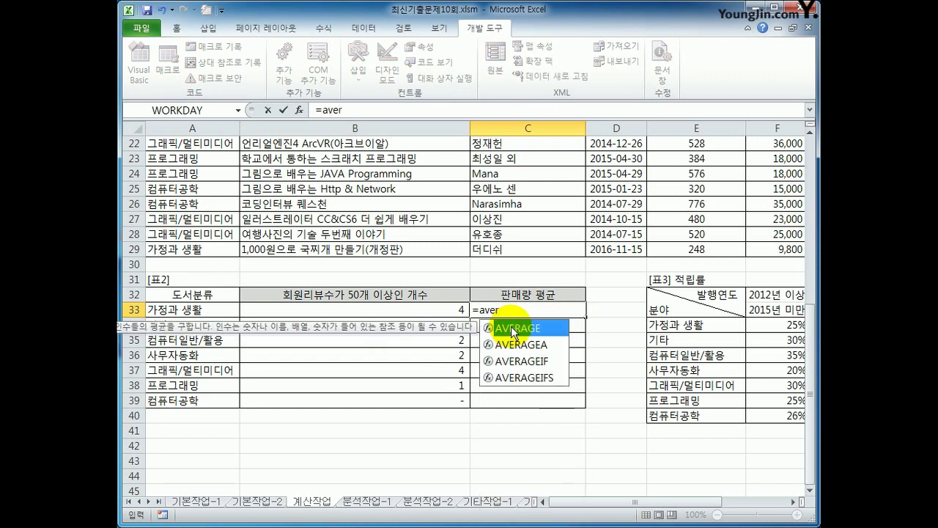
{"action": "double_click", "coordinate": [511, 326]}
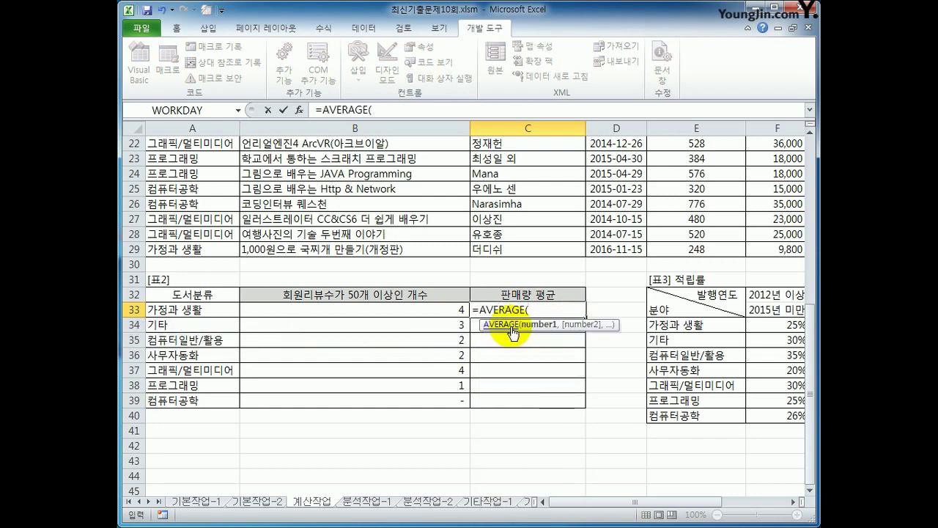
{"action": "type", "text": "if("}
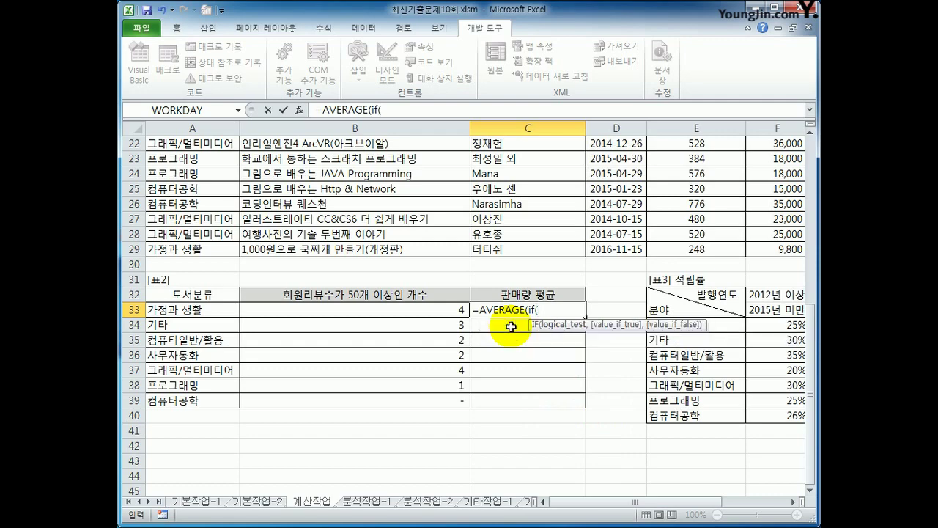
{"action": "type", "text": "("}
{"action": "scroll", "coordinate": [492, 341], "scroll_direction": "up", "scroll_amount": 7}
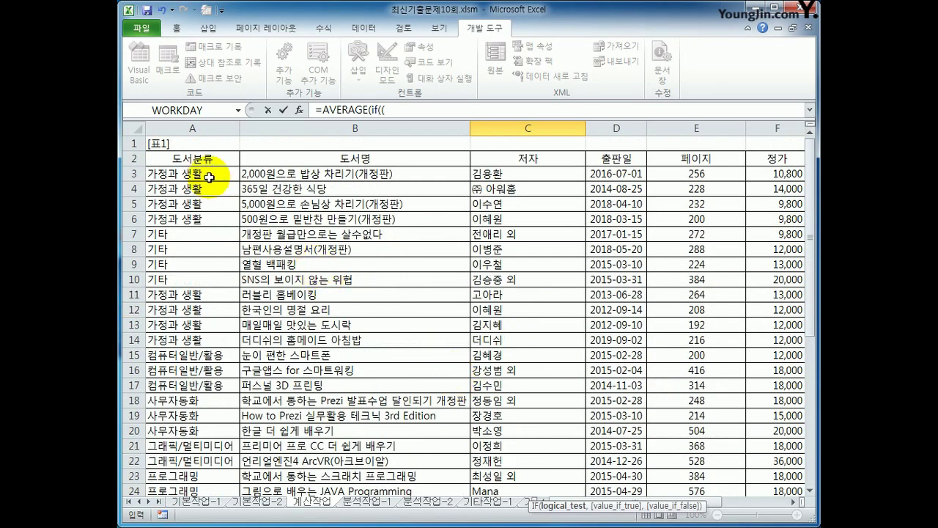
{"action": "left_click_drag", "start_coordinate": [209, 178], "coordinate": [209, 465]}
{"action": "key", "text": "F4"}
{"action": "type", "text": "="}
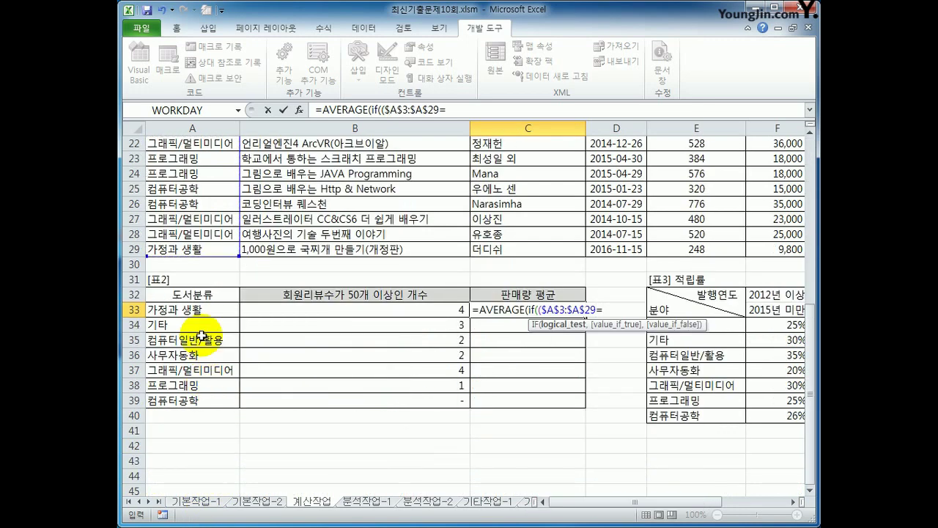
{"action": "left_click", "coordinate": [195, 308]}
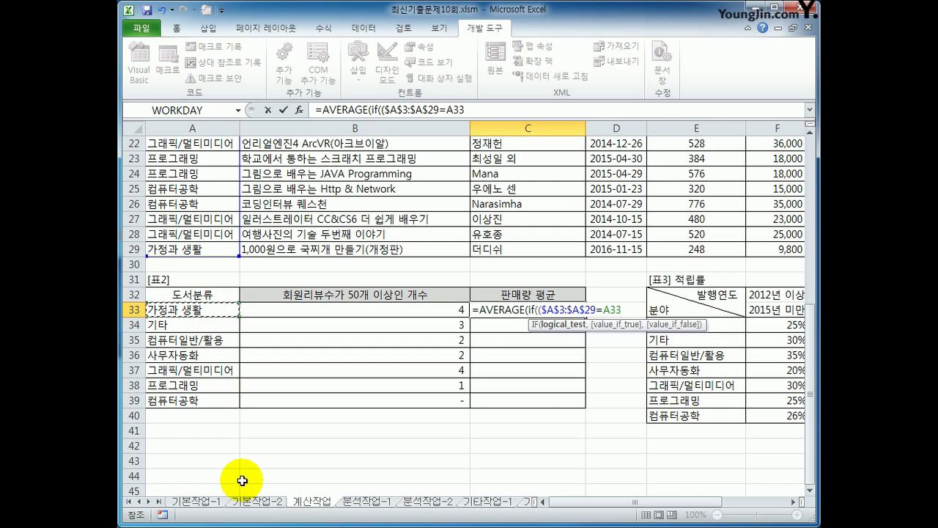
{"action": "type", "text": ")"}
{"action": "key", "text": "BackSpace"}
{"action": "type", "text": ","}
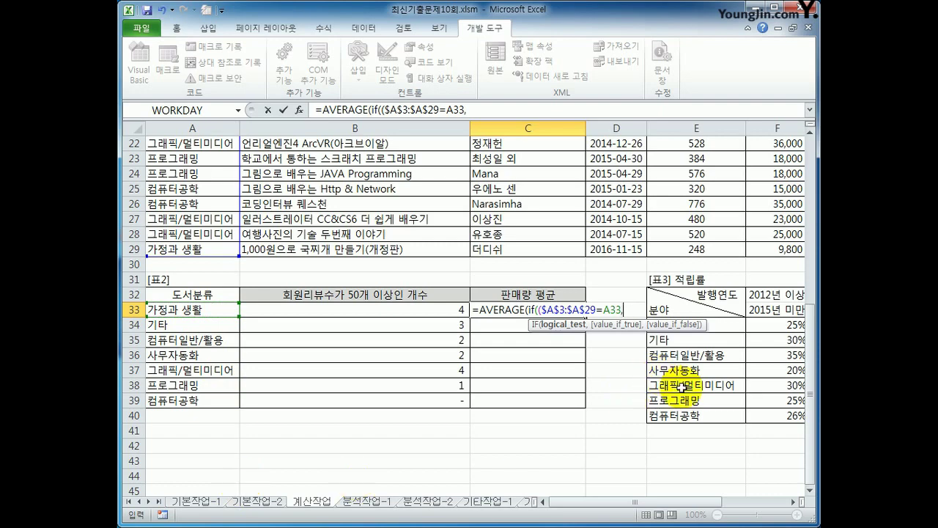
- Average $I$3:$I$29, remove the extra parenthesis, and enter it as an array formula
{"action": "scroll", "coordinate": [785, 433], "scroll_direction": "up", "scroll_amount": 7}
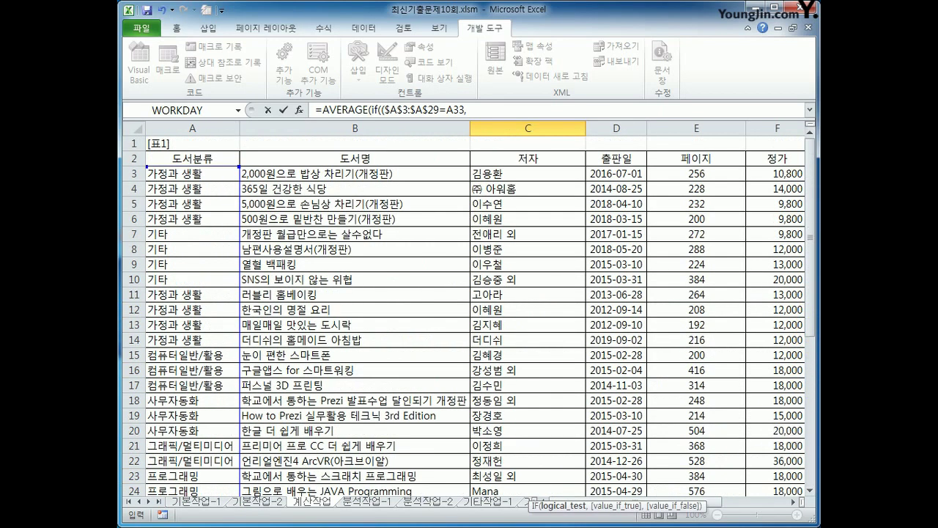
{"action": "left_click_drag", "start_coordinate": [691, 503], "coordinate": [762, 511]}
{"action": "left_click_drag", "start_coordinate": [525, 175], "coordinate": [543, 469]}
{"action": "key", "text": "F4"}
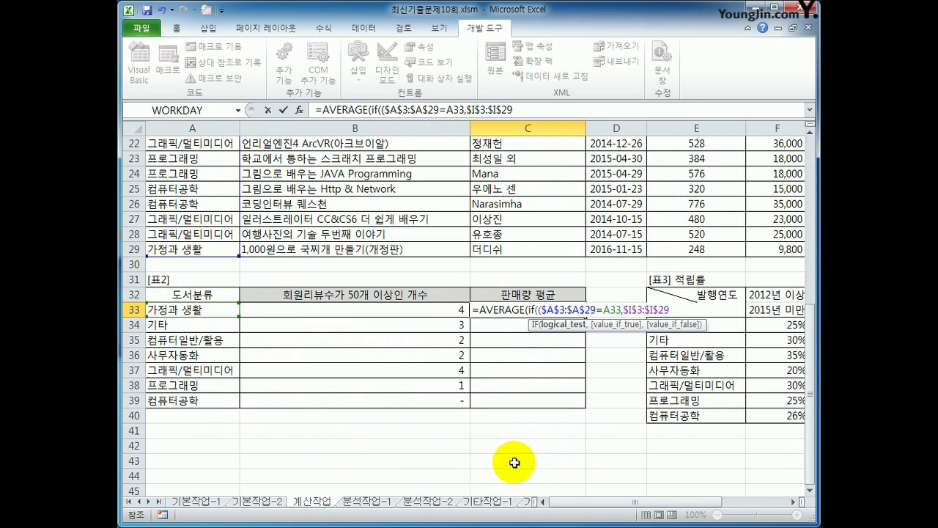
{"action": "type", "text": ")"}
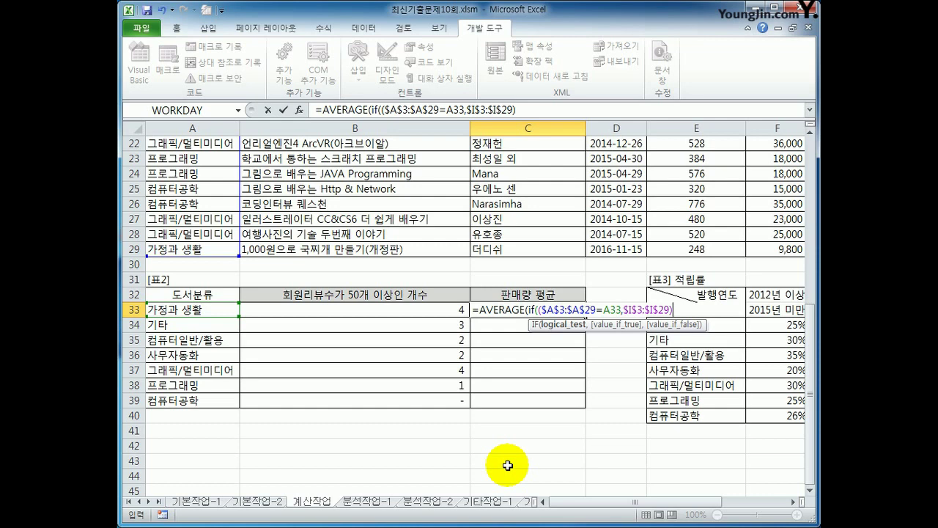
{"action": "type", "text": ")"}
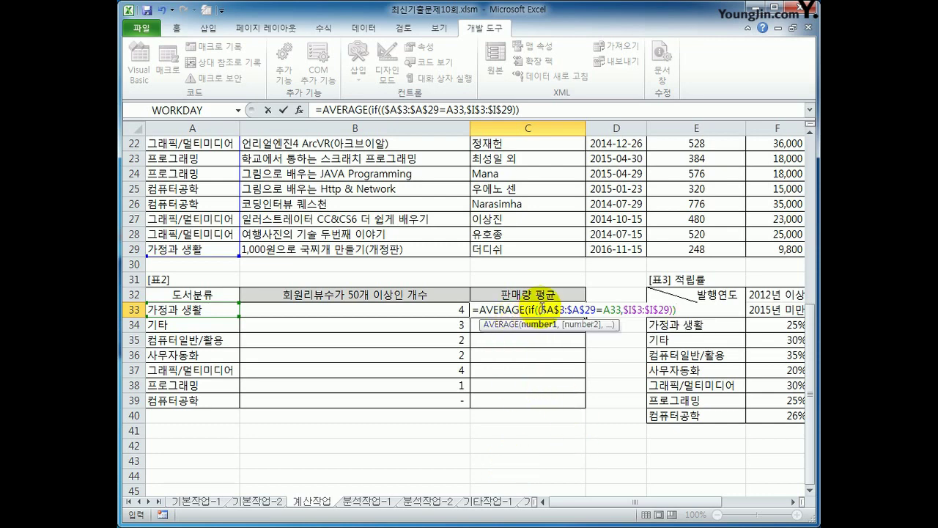
{"action": "left_click", "coordinate": [542, 308]}
{"action": "key", "text": "BackSpace"}
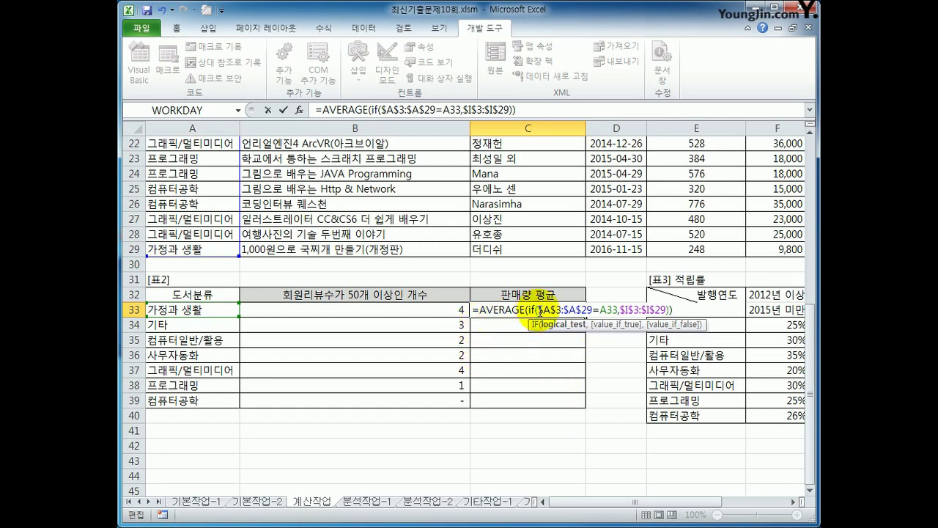
{"action": "left_click_drag", "start_coordinate": [540, 311], "coordinate": [669, 308]}
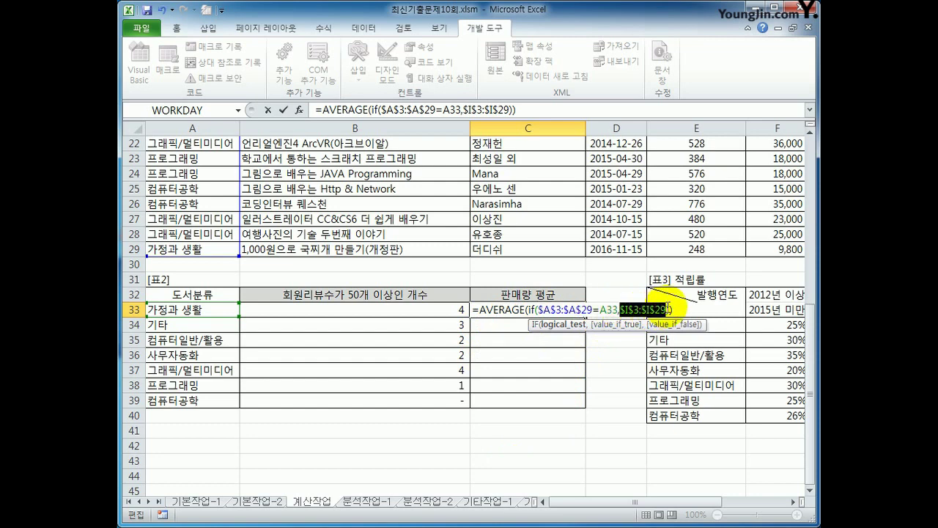
{"action": "left_click", "coordinate": [669, 309]}
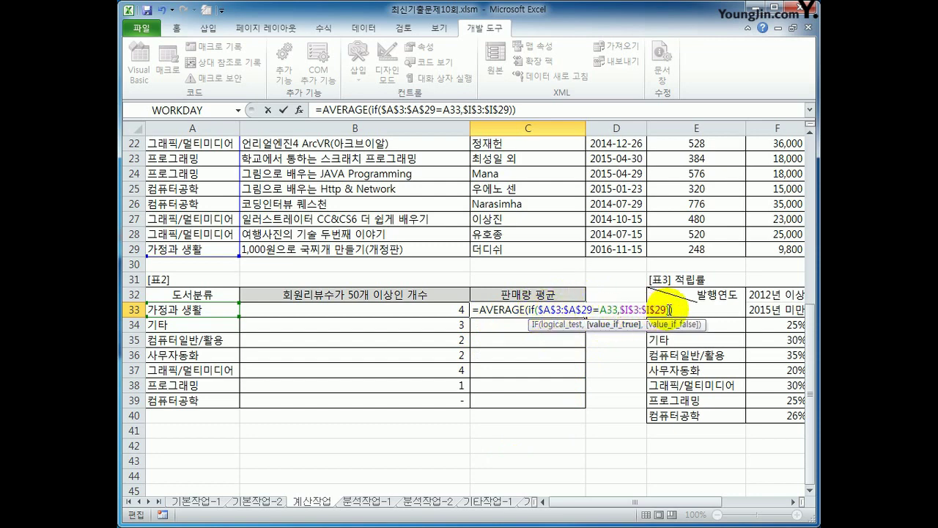
{"action": "left_click", "coordinate": [682, 308]}
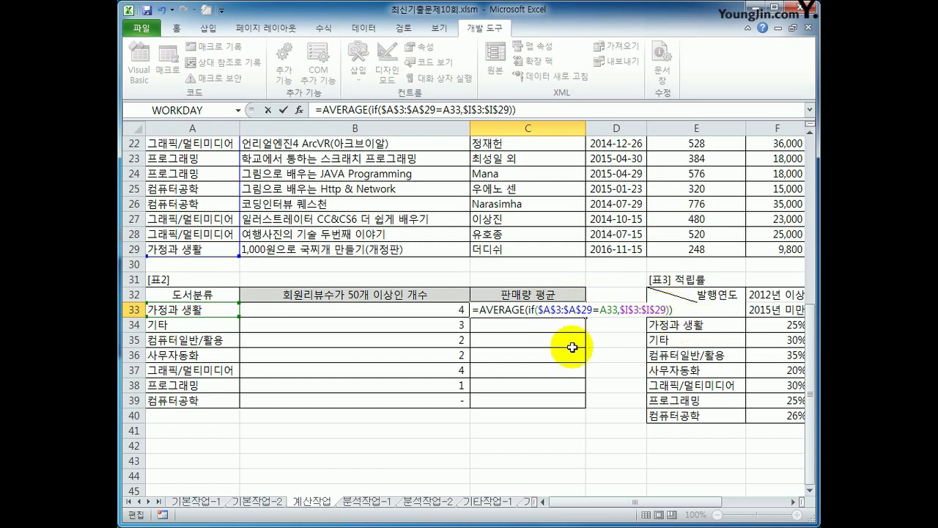
{"action": "key", "text": "ctrl+shift+Return"}
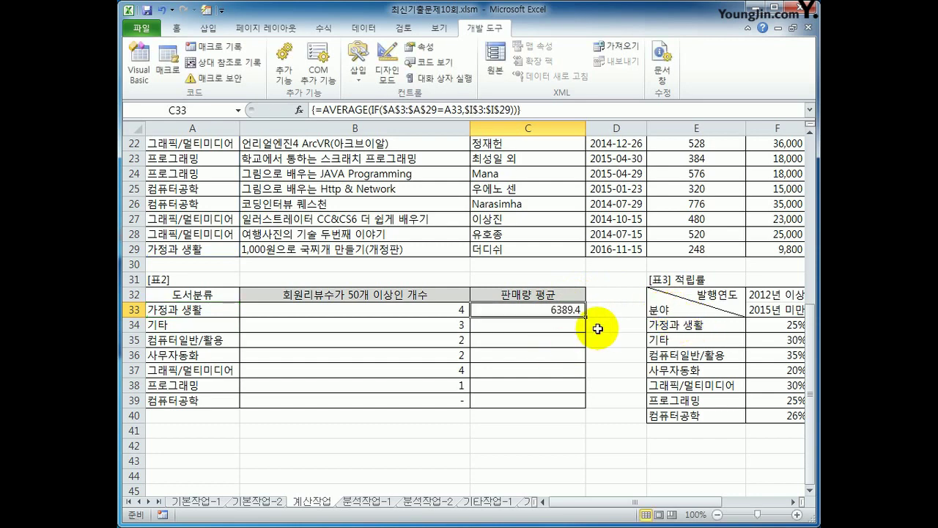
- Copy the C33 average formula down to C39 and go to the 분석작업-1 sheet
{"action": "left_click_drag", "start_coordinate": [587, 316], "coordinate": [588, 412]}
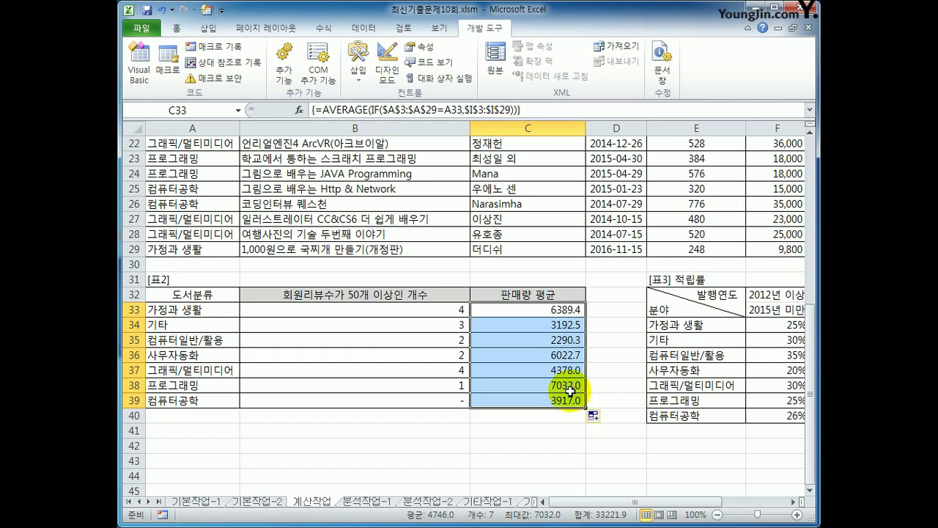
{"action": "left_click", "coordinate": [562, 405]}
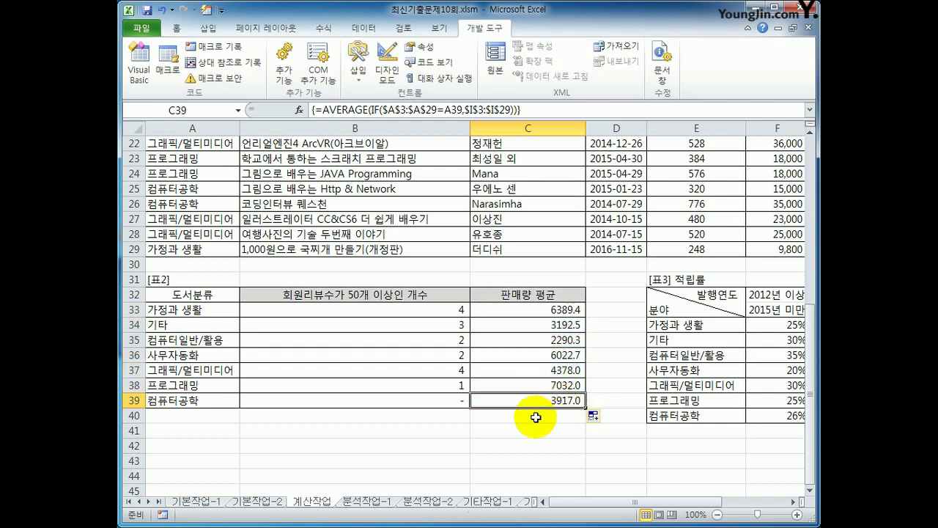
{"action": "left_click", "coordinate": [367, 502]}
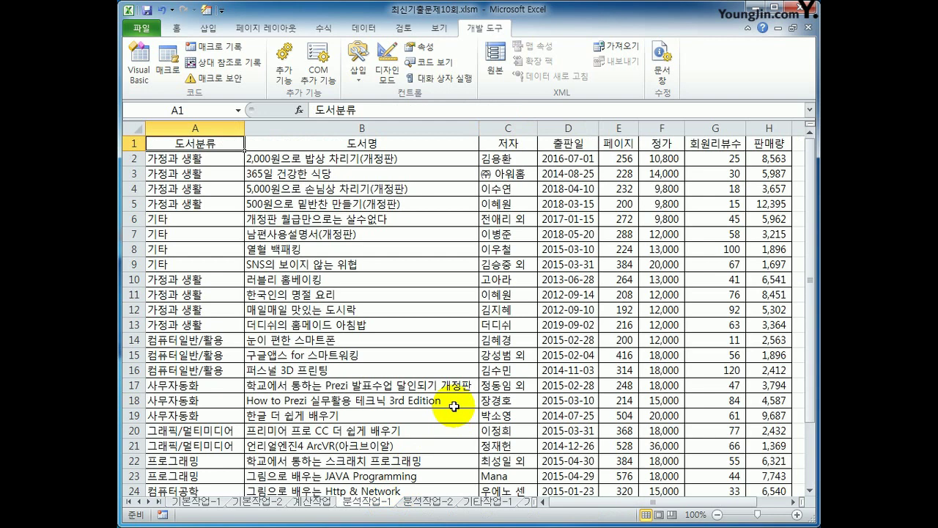
- Insert a pivot table from the book data at J4 on the existing sheet
{"action": "left_click", "coordinate": [208, 28]}
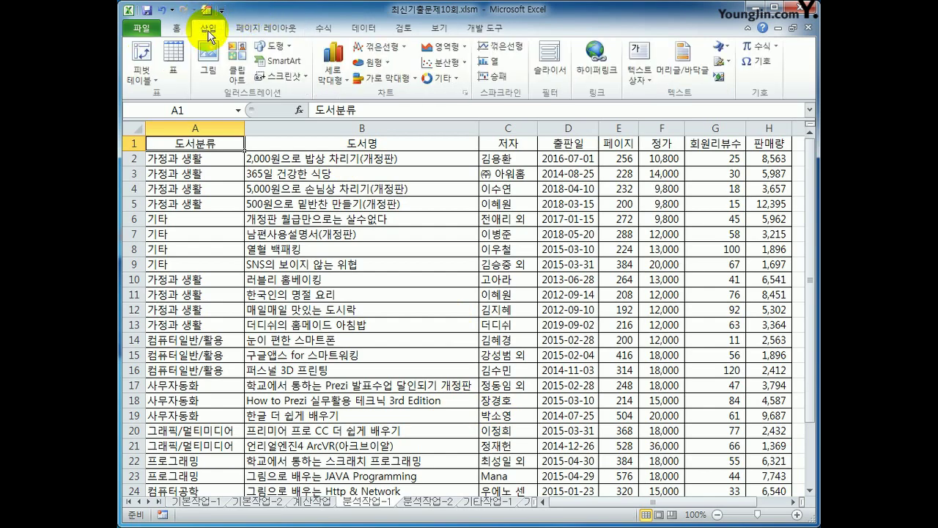
{"action": "left_click", "coordinate": [143, 55]}
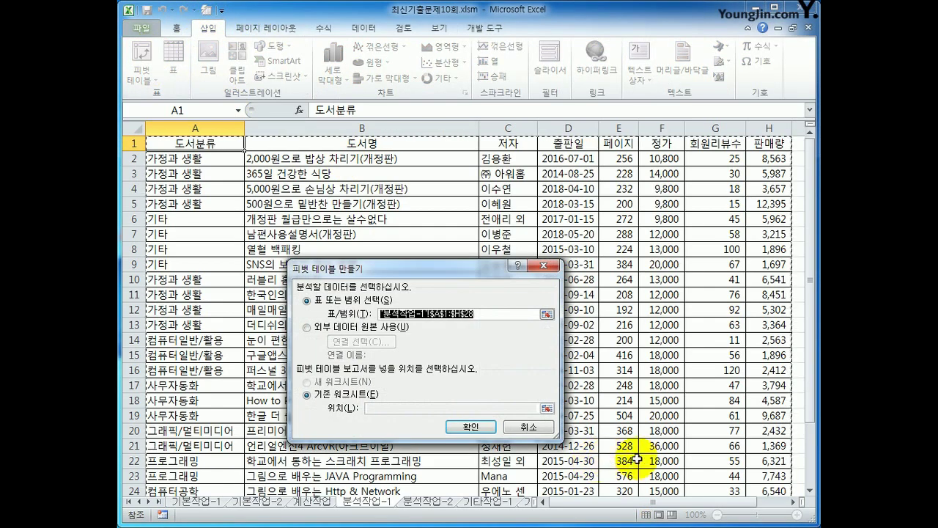
{"action": "scroll", "coordinate": [639, 456], "scroll_direction": "down", "scroll_amount": 2}
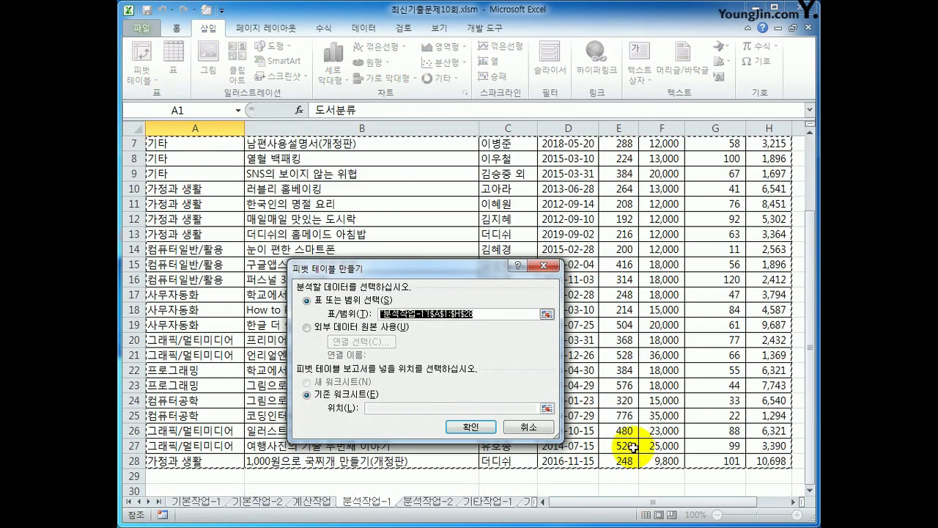
{"action": "left_click", "coordinate": [369, 408]}
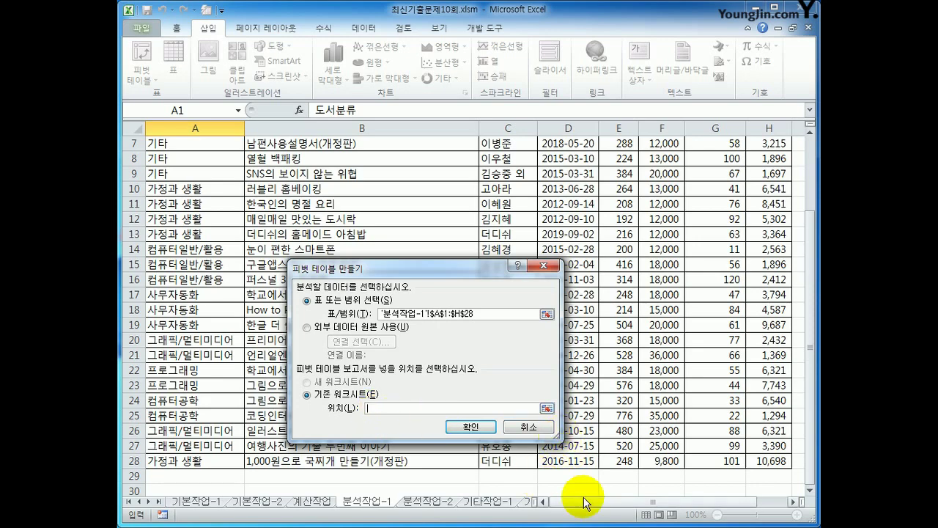
{"action": "left_click_drag", "start_coordinate": [585, 501], "coordinate": [651, 511]}
{"action": "left_click", "coordinate": [766, 174]}
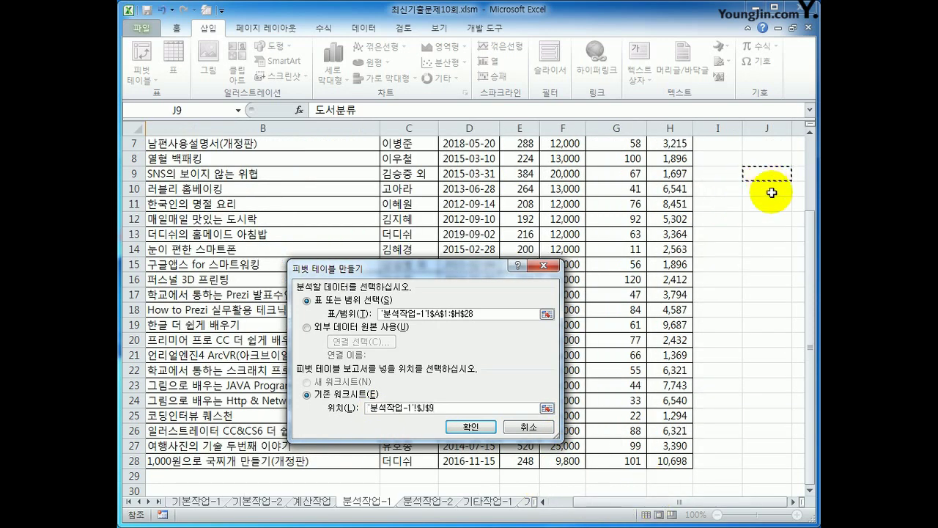
{"action": "scroll", "coordinate": [768, 192], "scroll_direction": "up", "scroll_amount": 2}
{"action": "left_click", "coordinate": [770, 187]}
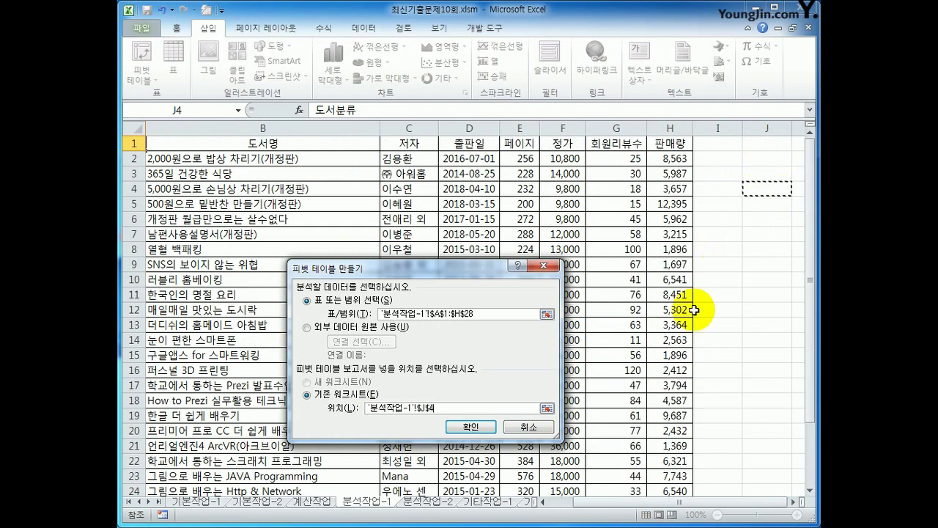
{"action": "left_click", "coordinate": [498, 426]}
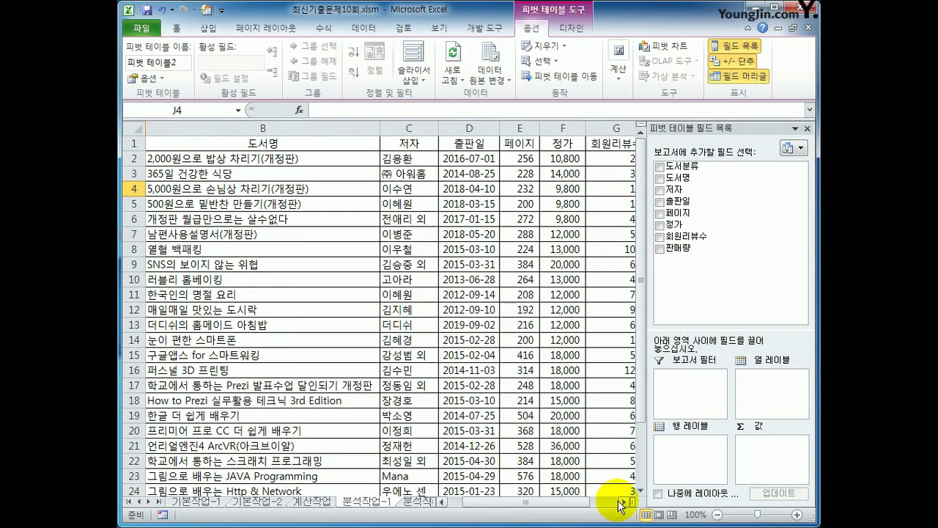
{"action": "left_click", "coordinate": [622, 503]}
{"action": "left_click", "coordinate": [621, 503]}
{"action": "left_click", "coordinate": [622, 503]}
{"action": "left_click", "coordinate": [622, 503]}
{"action": "left_click", "coordinate": [622, 503]}
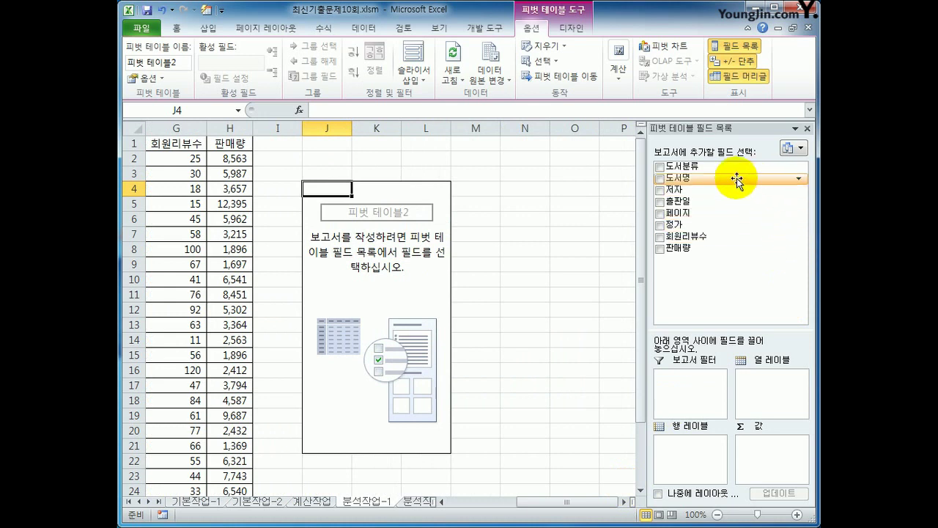
- Place 도서분류 as filter, 출판일 as rows, and count of 도서명 plus sum of 판매량 as values
{"action": "left_click_drag", "start_coordinate": [763, 166], "coordinate": [702, 382]}
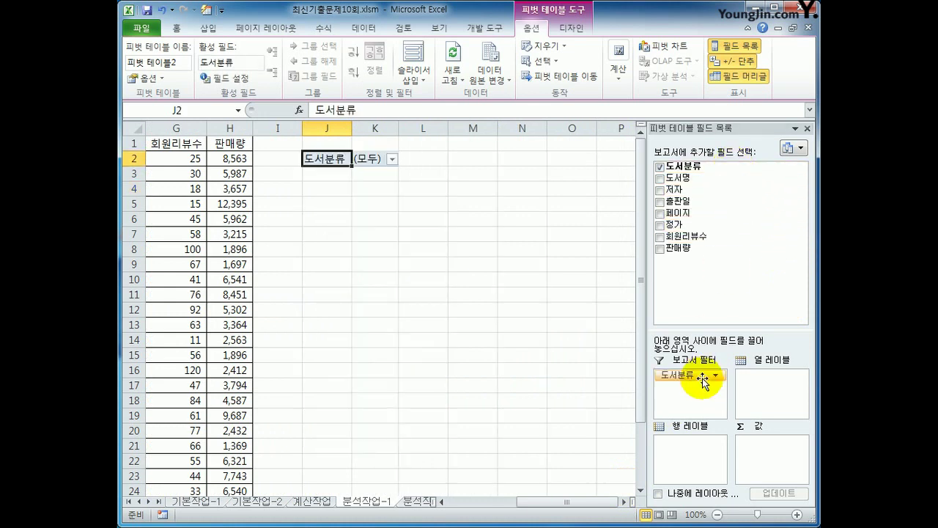
{"action": "left_click_drag", "start_coordinate": [702, 200], "coordinate": [690, 470]}
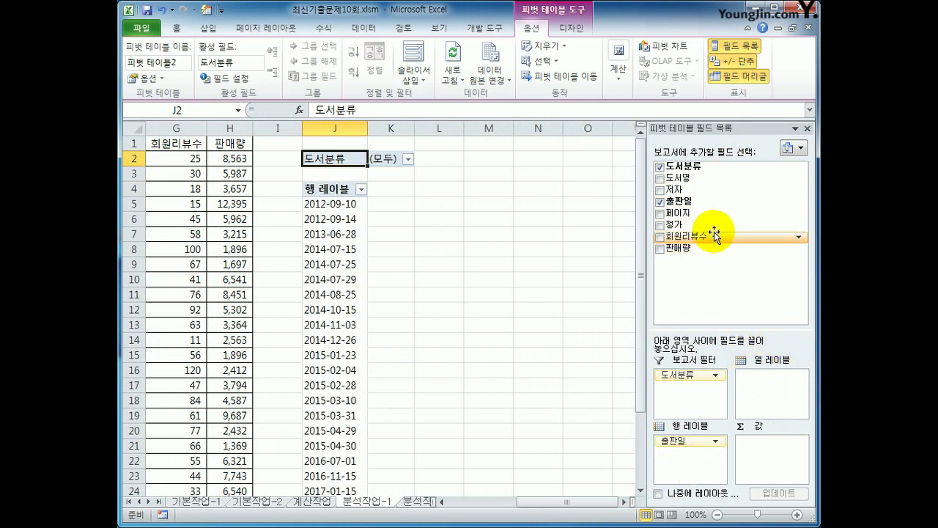
{"action": "left_click_drag", "start_coordinate": [689, 178], "coordinate": [760, 451]}
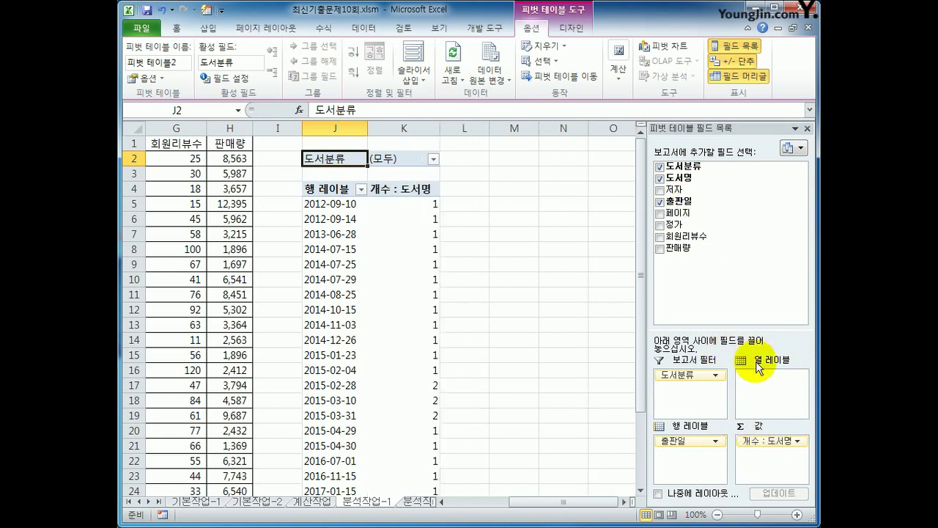
{"action": "left_click_drag", "start_coordinate": [726, 250], "coordinate": [769, 470]}
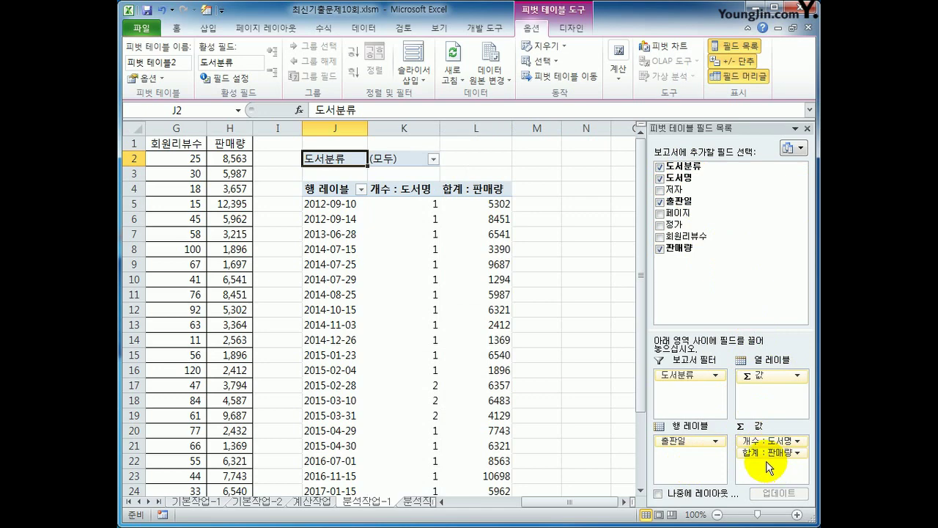
- Switch the pivot report layout to outline form
{"action": "left_click", "coordinate": [571, 28]}
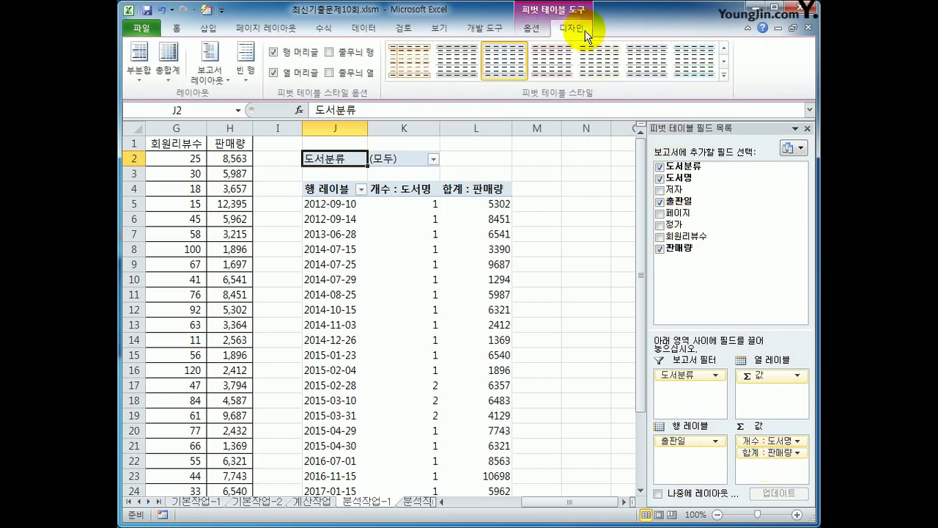
{"action": "left_click", "coordinate": [218, 76]}
{"action": "left_click", "coordinate": [242, 135]}
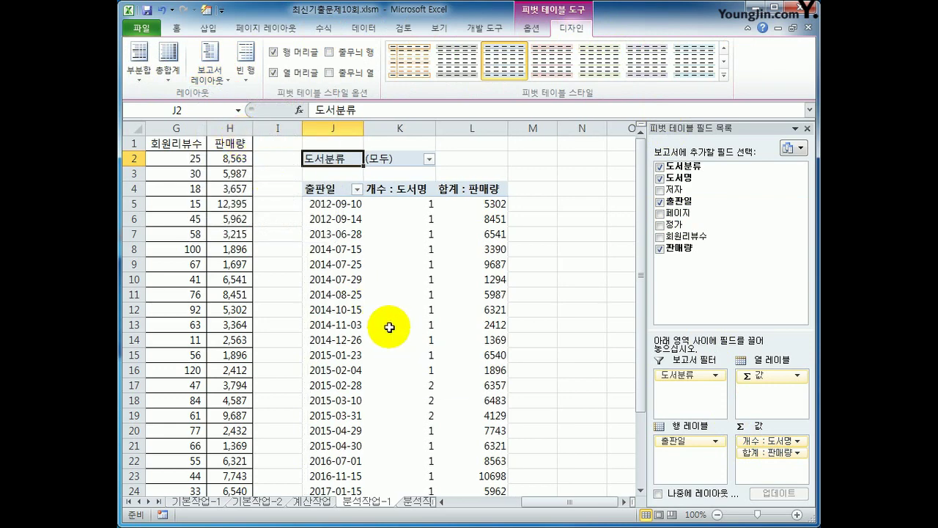
- Group the 출판일 dates by years only, giving 2012년 through 2019년
{"action": "left_click", "coordinate": [345, 206]}
{"action": "right_click", "coordinate": [346, 207]}
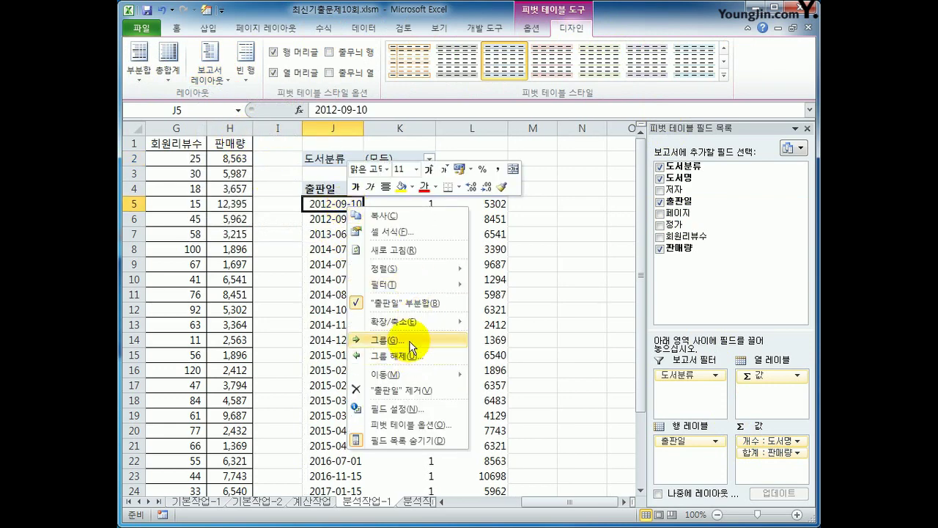
{"action": "left_click", "coordinate": [410, 342]}
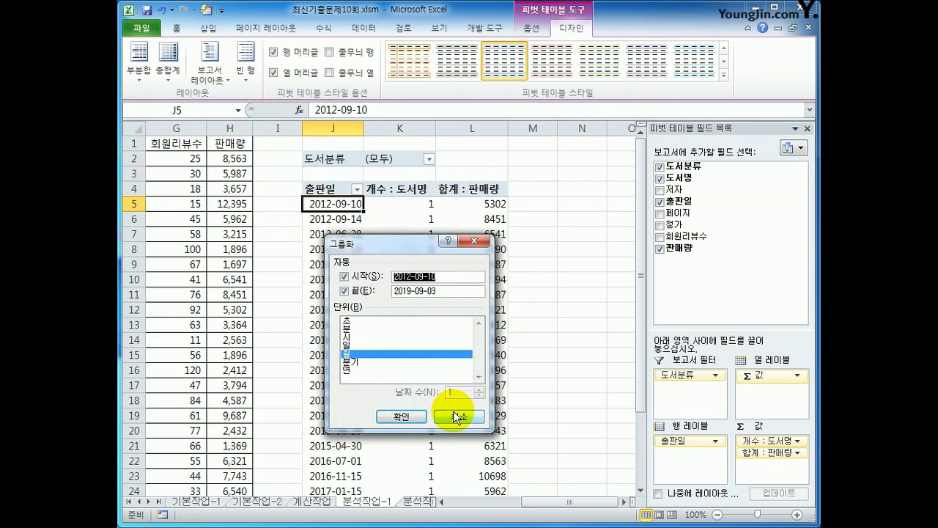
{"action": "left_click", "coordinate": [379, 356]}
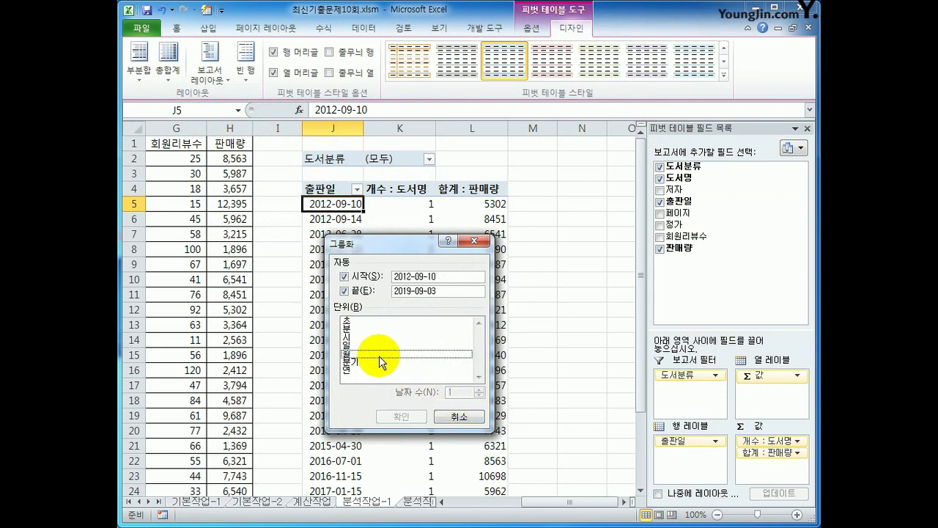
{"action": "left_click", "coordinate": [377, 371]}
{"action": "left_click", "coordinate": [386, 417]}
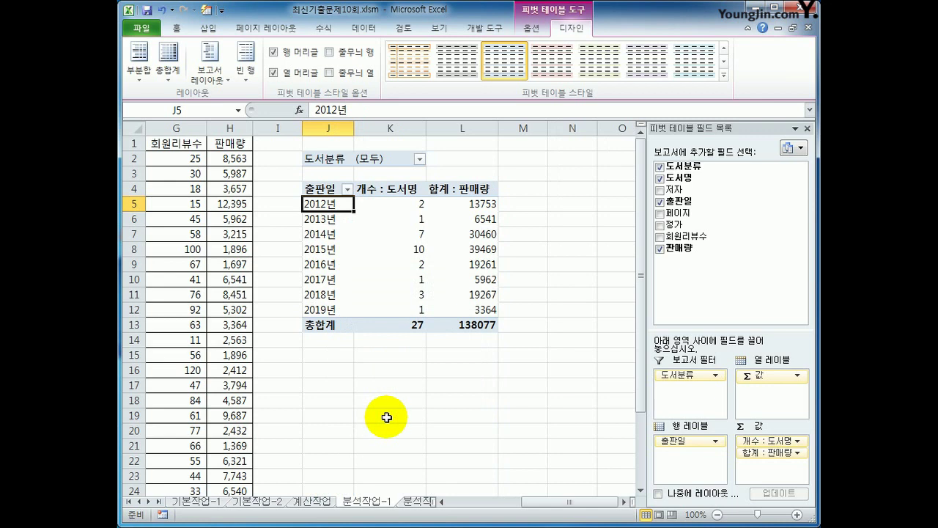
- Give the 개수 : 도서명 count field the custom number format G/표준"권"
{"action": "left_click", "coordinate": [402, 190]}
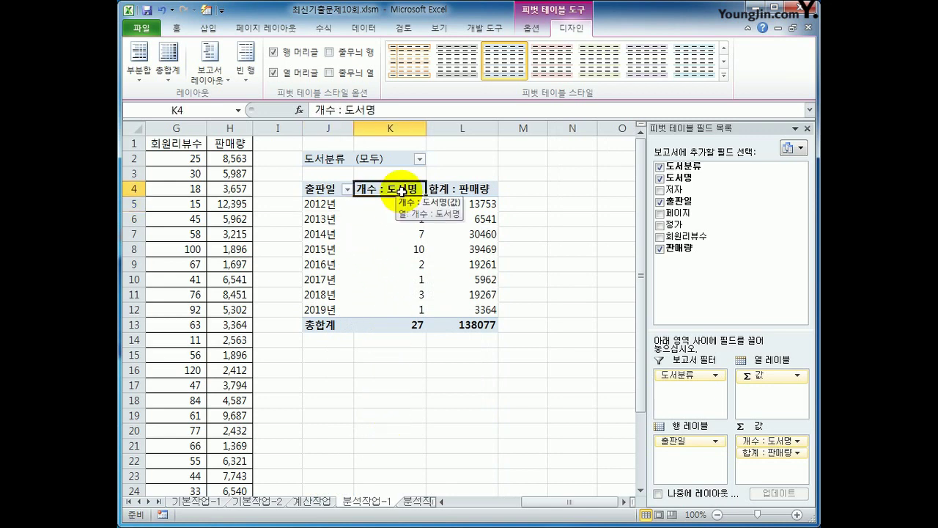
{"action": "right_click", "coordinate": [402, 190]}
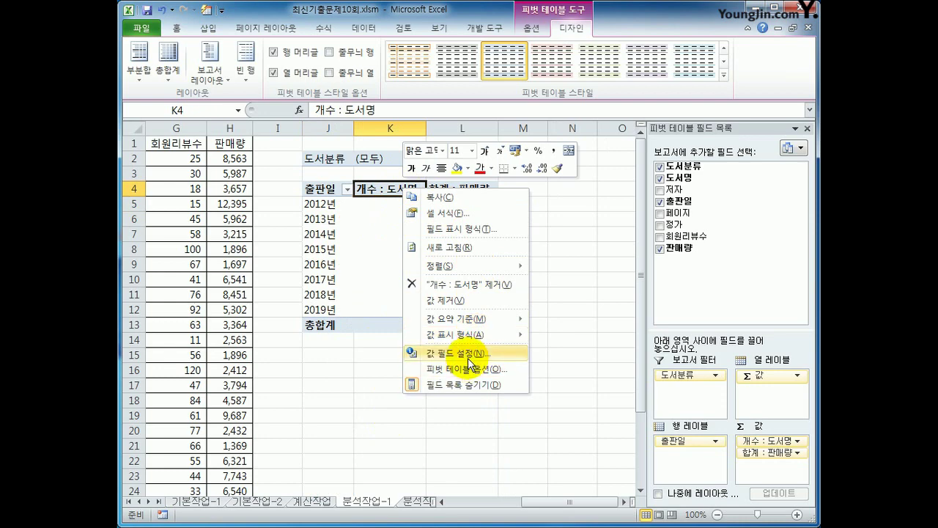
{"action": "left_click", "coordinate": [469, 357]}
{"action": "left_click", "coordinate": [371, 437]}
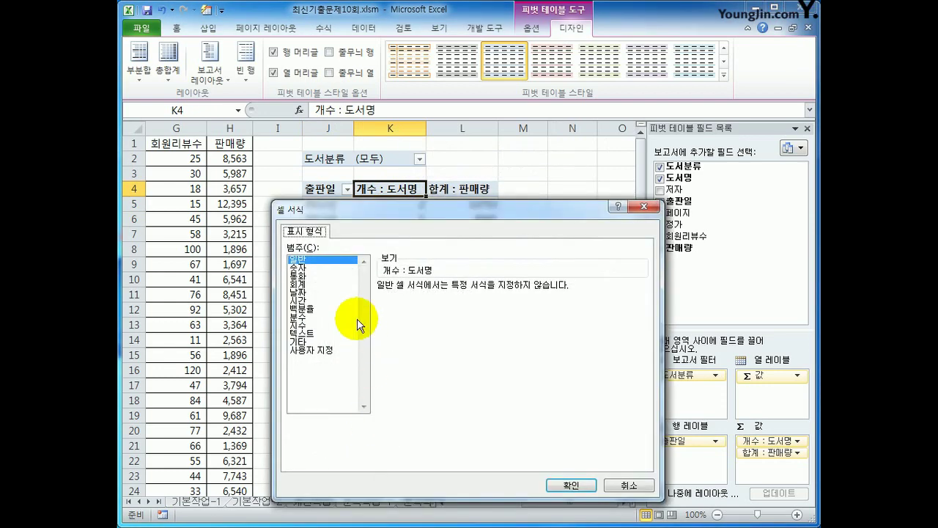
{"action": "left_click", "coordinate": [316, 351]}
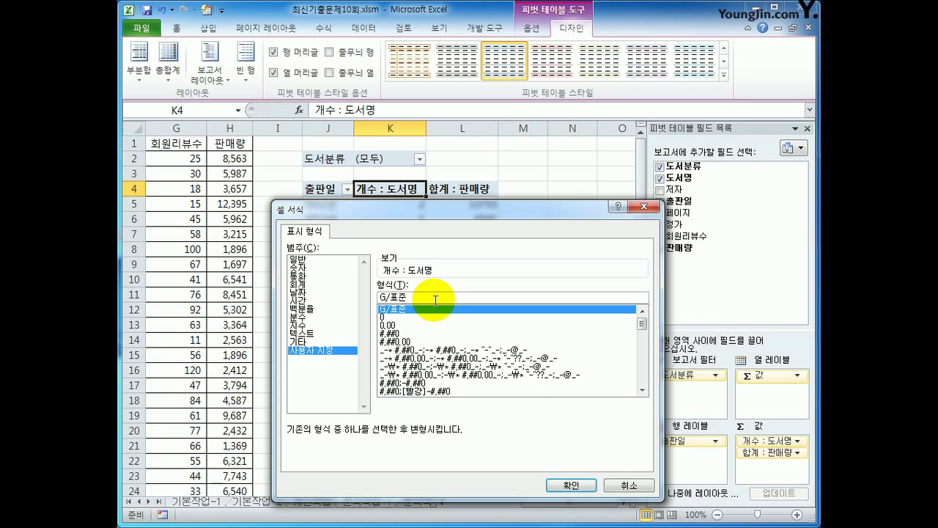
{"action": "type", "text": "\""}
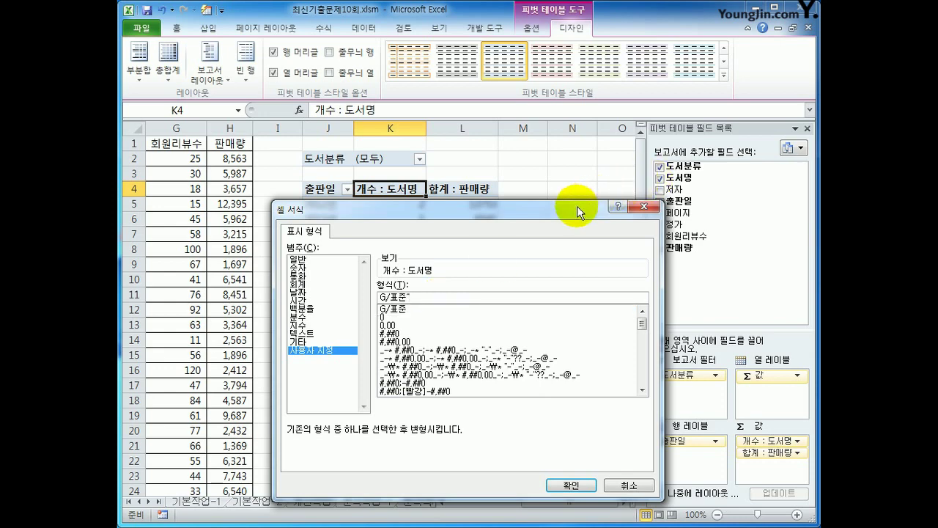
{"action": "left_click_drag", "start_coordinate": [577, 206], "coordinate": [708, 125]}
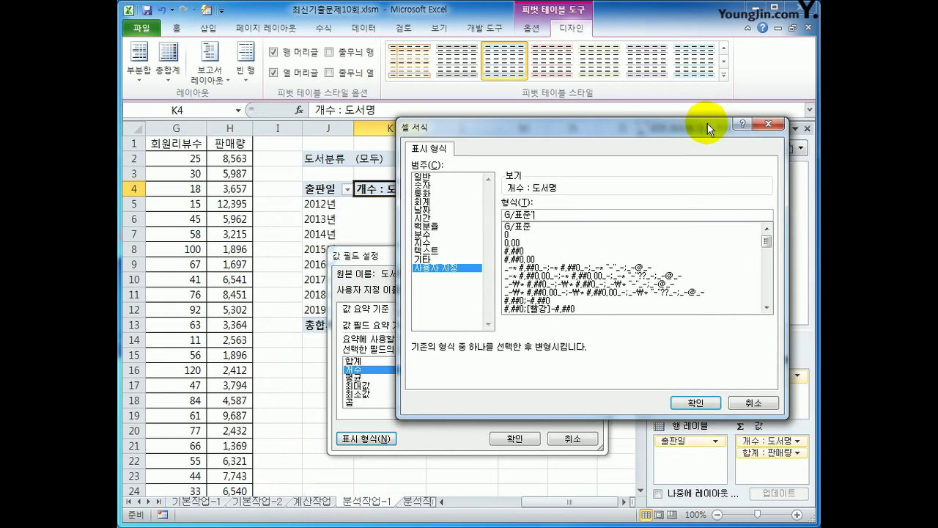
{"action": "type", "text": "권\""}
{"action": "left_click", "coordinate": [695, 405]}
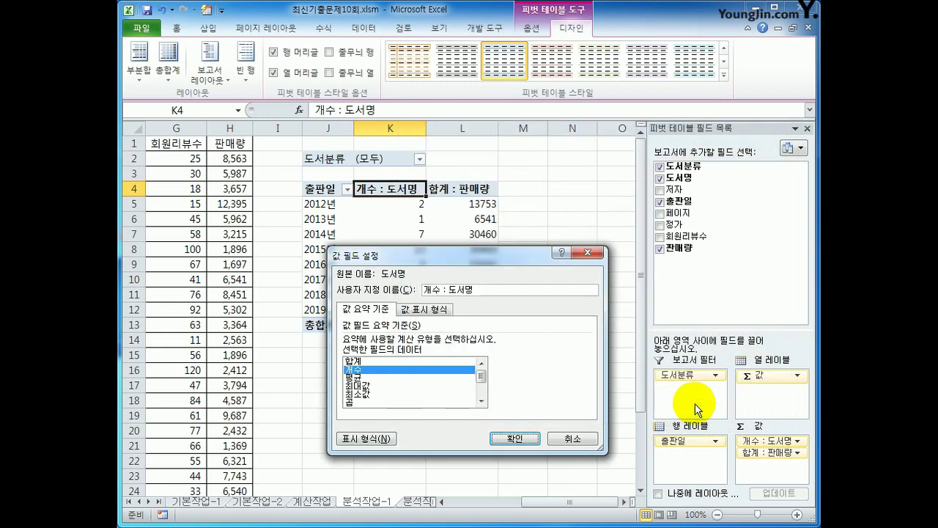
{"action": "left_click", "coordinate": [516, 443]}
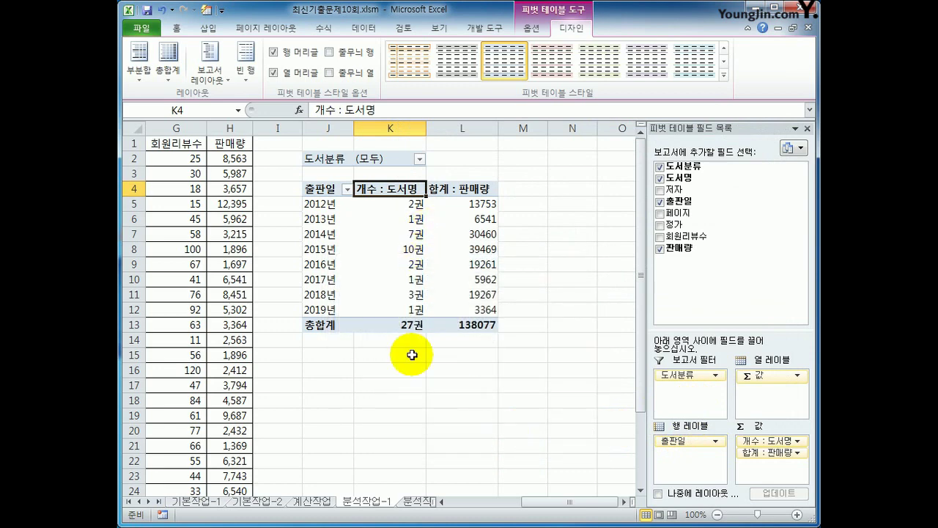
- Format the 합계 : 판매량 field as Number with a 1000 separator
{"action": "right_click", "coordinate": [471, 192]}
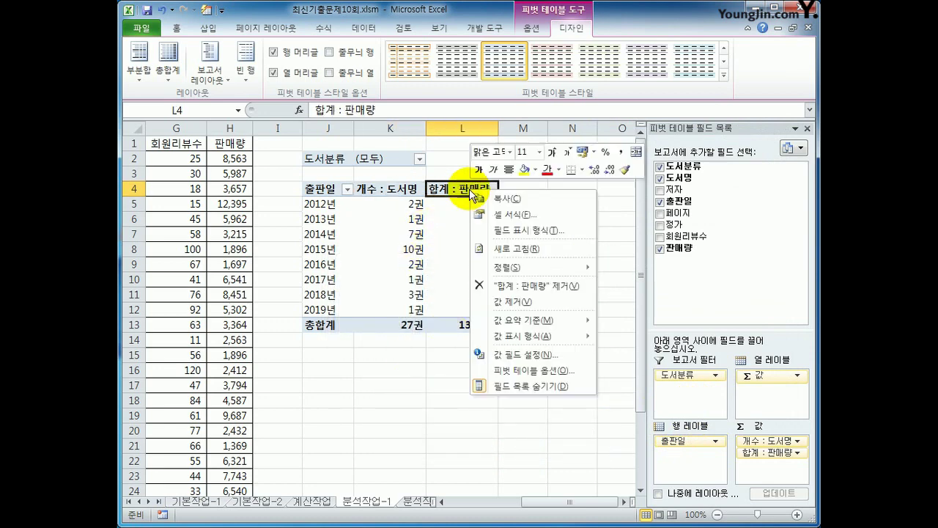
{"action": "left_click", "coordinate": [566, 353]}
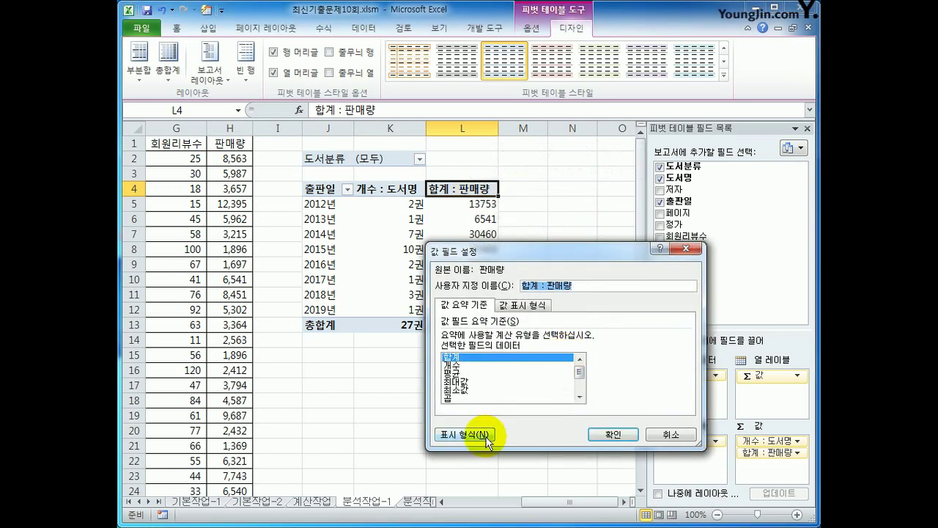
{"action": "left_click", "coordinate": [487, 437]}
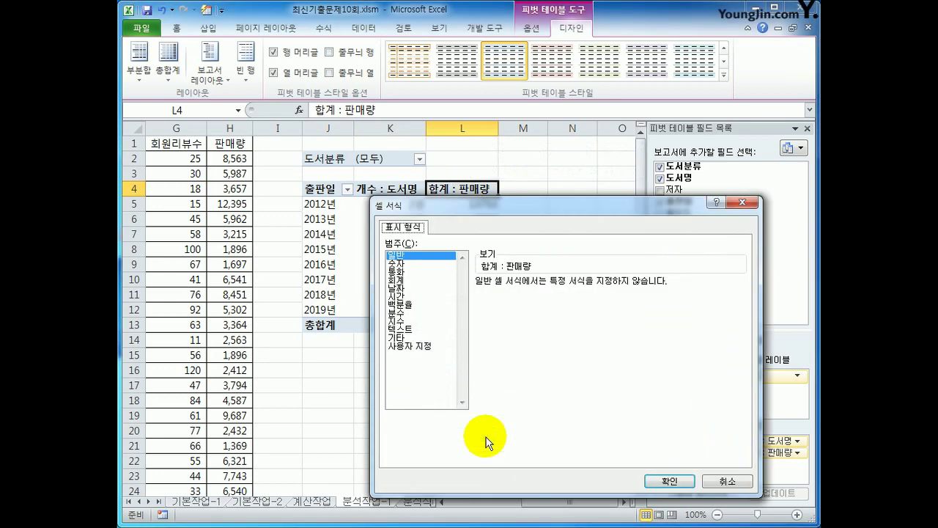
{"action": "left_click", "coordinate": [432, 265]}
{"action": "left_click", "coordinate": [541, 302]}
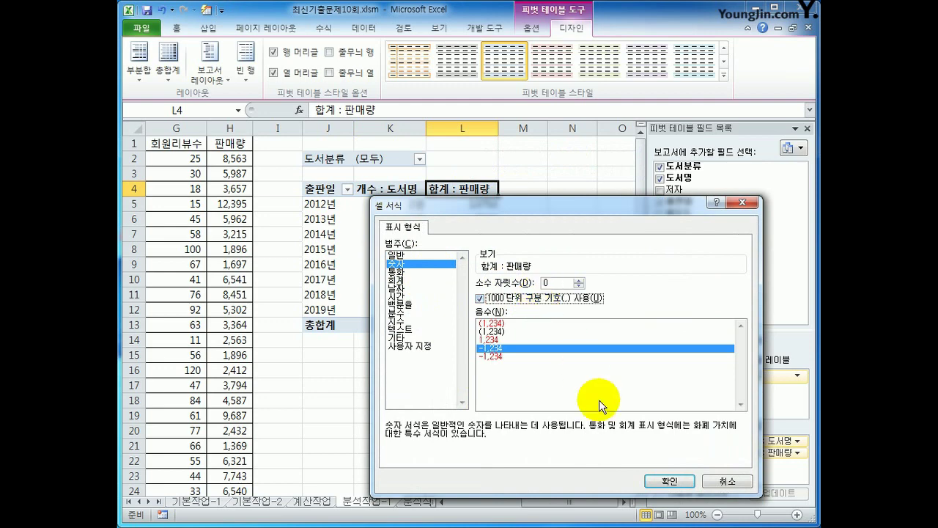
{"action": "left_click", "coordinate": [650, 478]}
{"action": "left_click", "coordinate": [595, 432]}
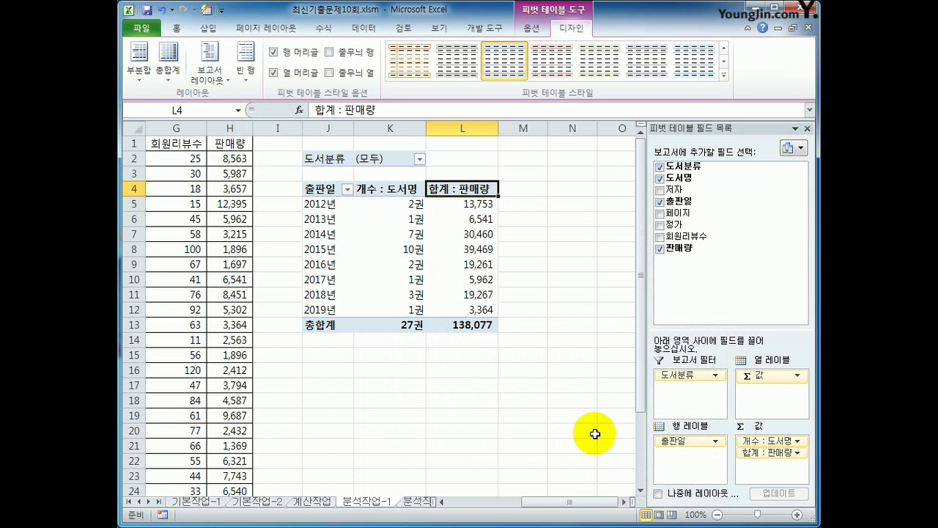
- Choose 피벗 스타일 밝게 22 from the expanded pivot style gallery
{"action": "left_click", "coordinate": [724, 75]}
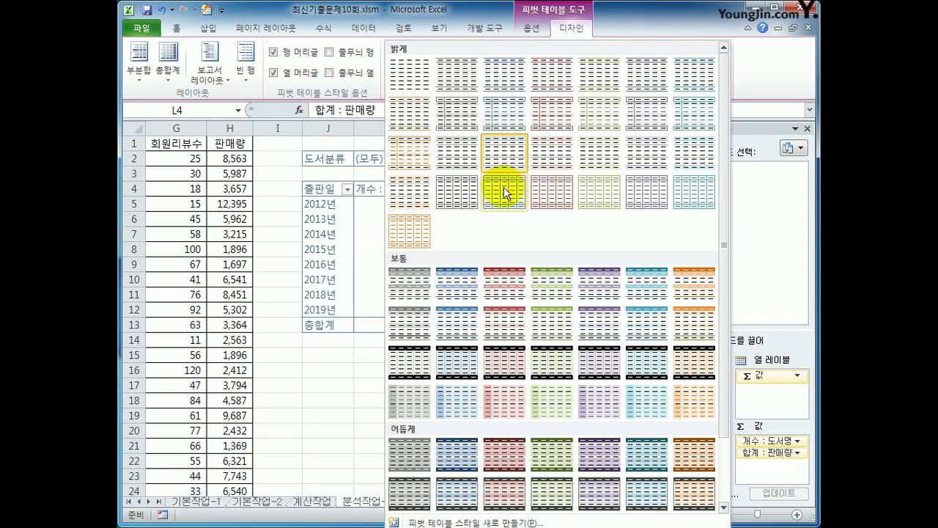
{"action": "left_click", "coordinate": [465, 209]}
{"action": "left_click", "coordinate": [573, 384]}
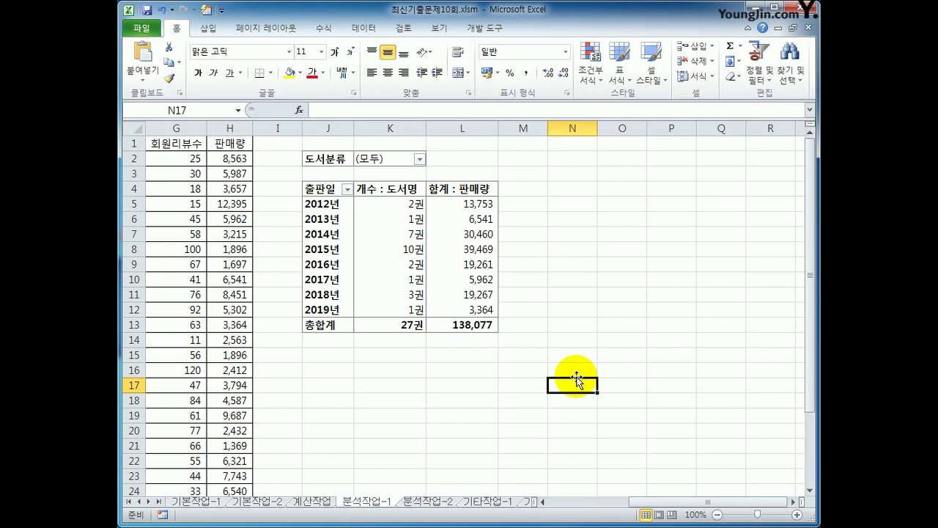
- On the 분석작업-2 sheet, start recording macro 평균통계 and select A17:D17
{"action": "left_click", "coordinate": [453, 506]}
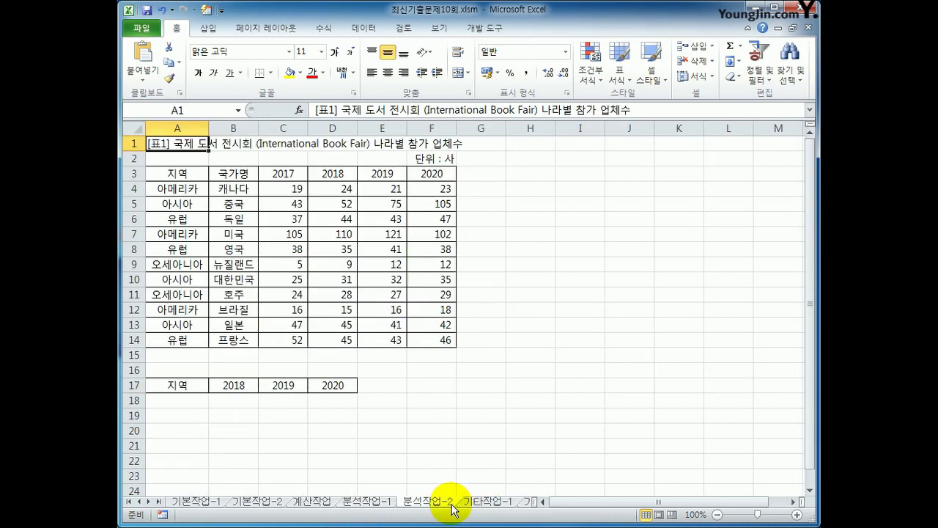
{"action": "left_click", "coordinate": [592, 315]}
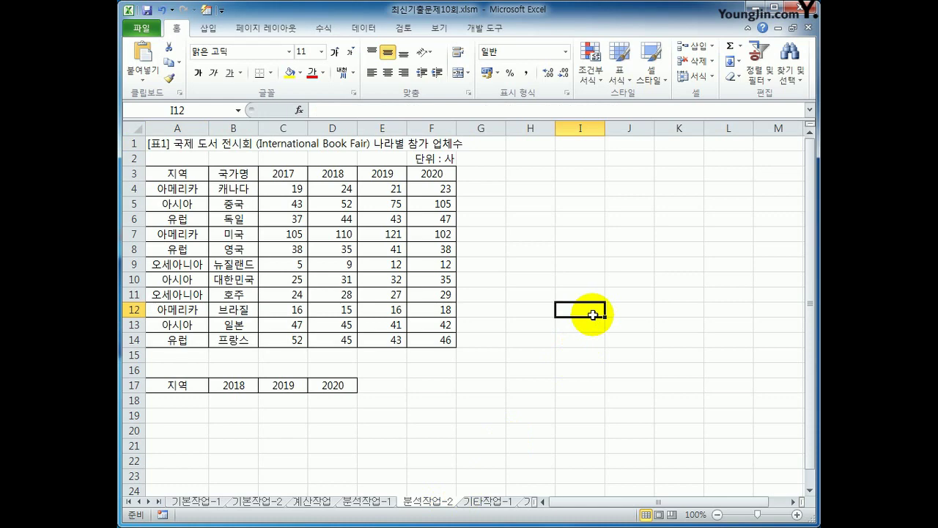
{"action": "left_click", "coordinate": [486, 28]}
{"action": "left_click", "coordinate": [220, 47]}
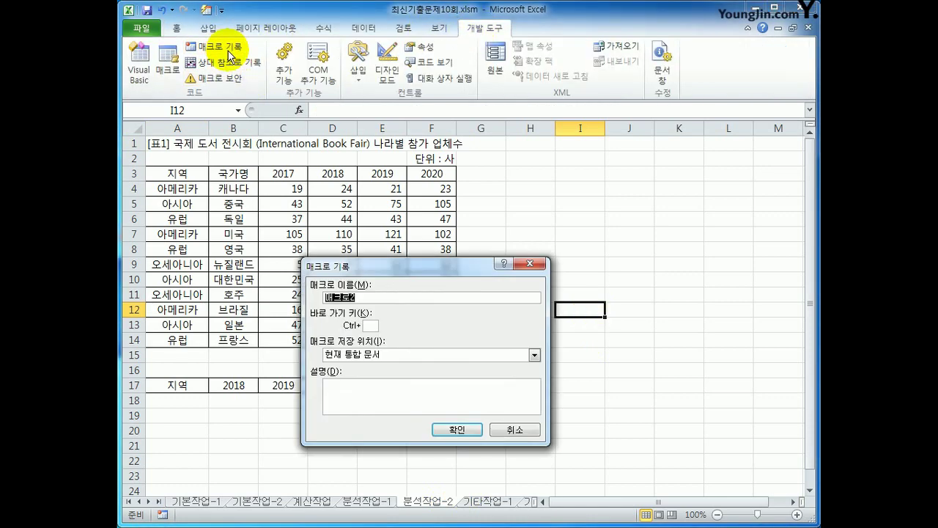
{"action": "type", "text": "평균통계"}
{"action": "key", "text": "Return"}
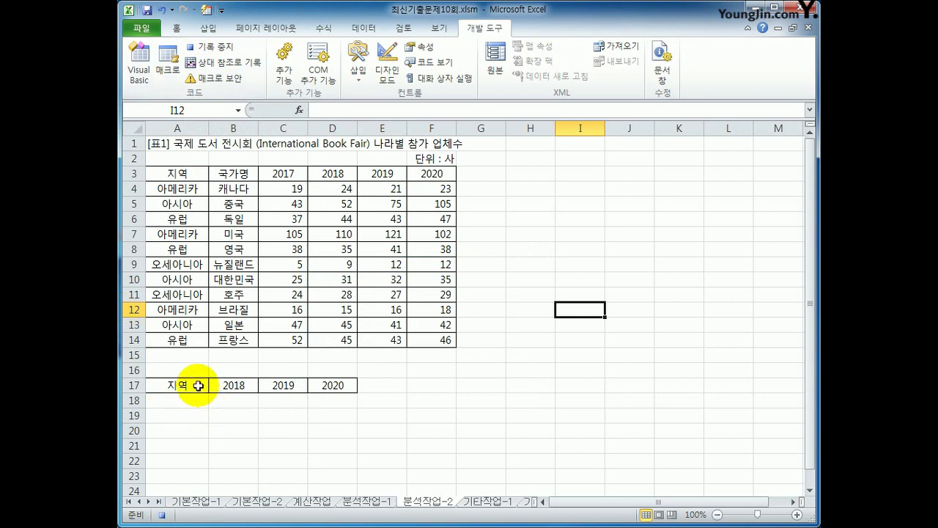
{"action": "left_click_drag", "start_coordinate": [187, 385], "coordinate": [339, 386]}
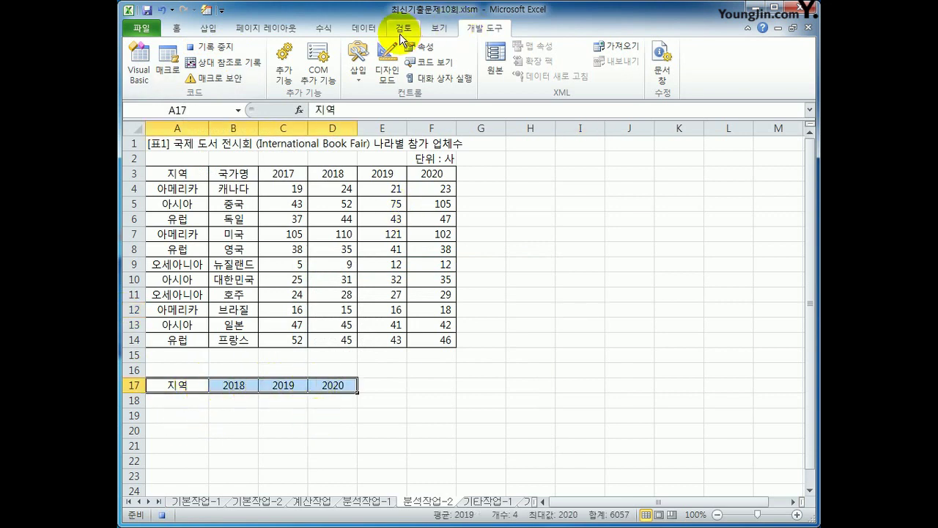
- Consolidate A3:F14 using top-row and left-column labels, then stop the macro recording
{"action": "left_click", "coordinate": [363, 28]}
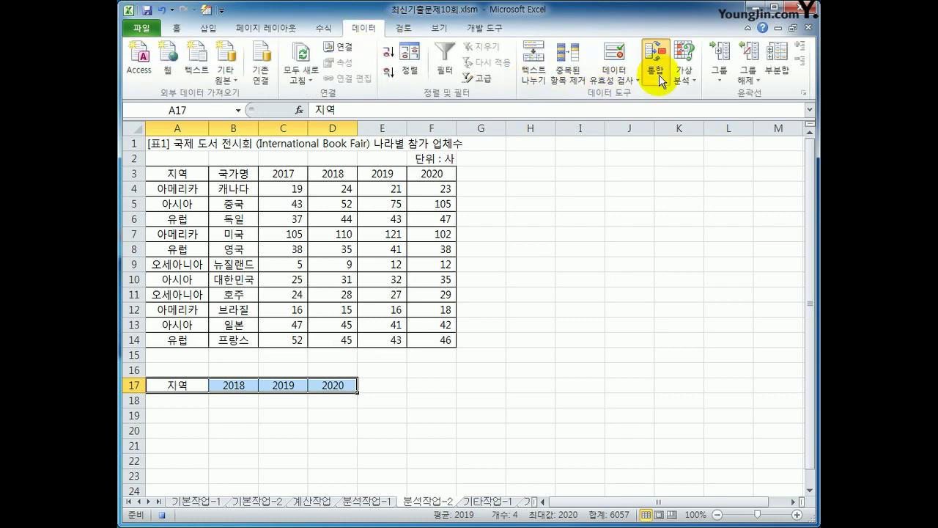
{"action": "left_click", "coordinate": [654, 55]}
{"action": "left_click_drag", "start_coordinate": [470, 264], "coordinate": [593, 179]}
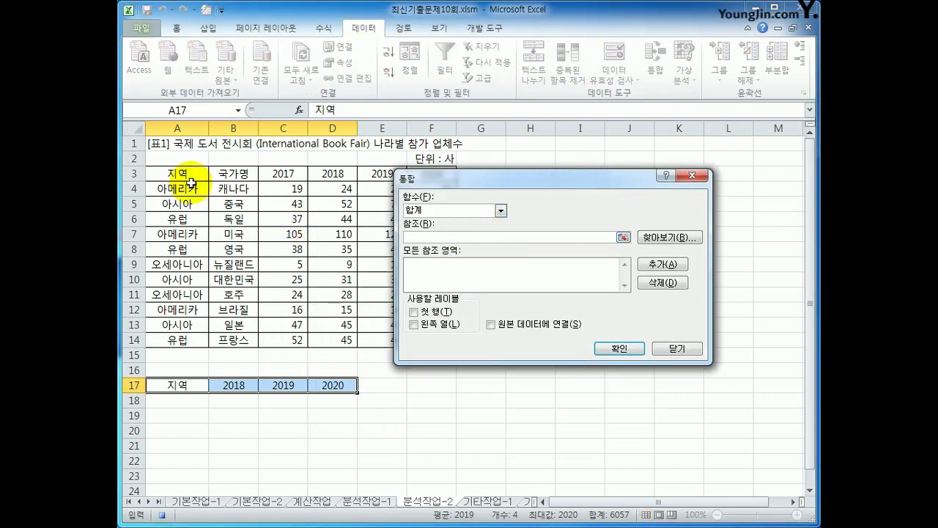
{"action": "left_click_drag", "start_coordinate": [182, 174], "coordinate": [430, 340]}
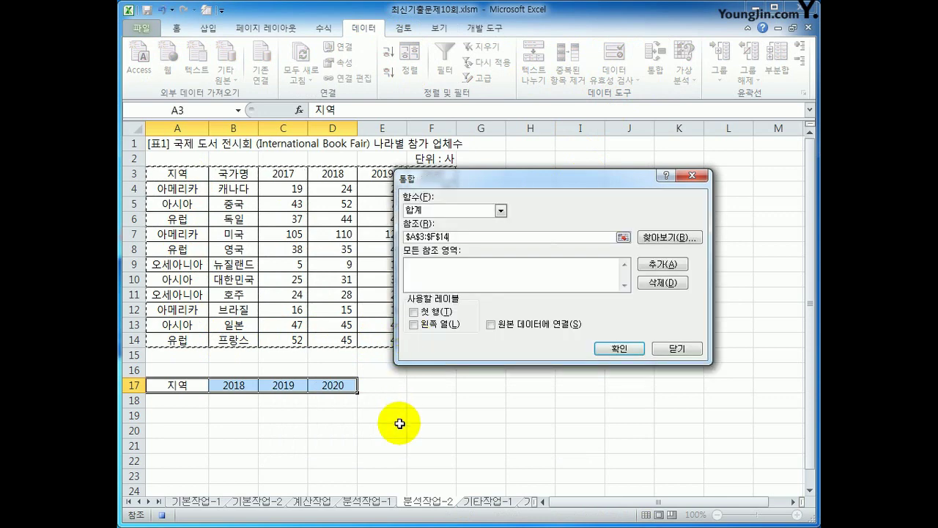
{"action": "left_click", "coordinate": [654, 266]}
{"action": "left_click", "coordinate": [434, 312]}
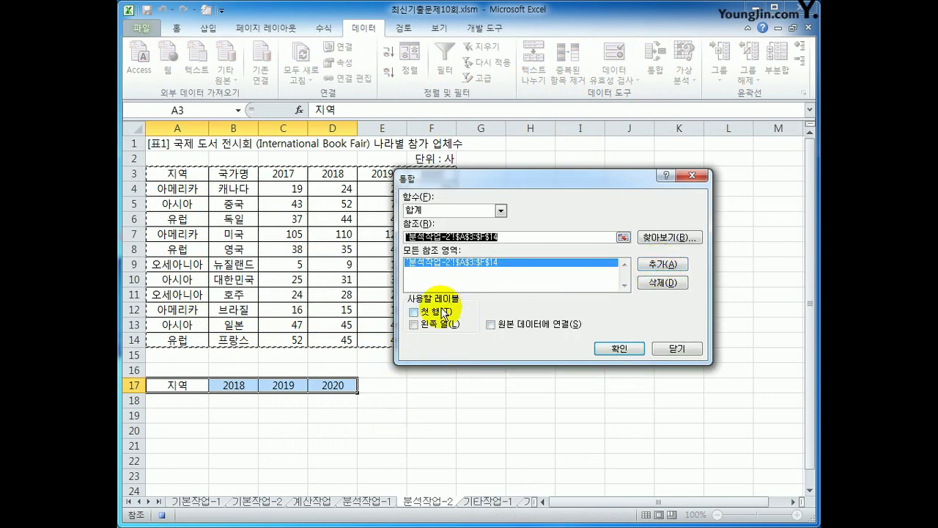
{"action": "left_click", "coordinate": [439, 324]}
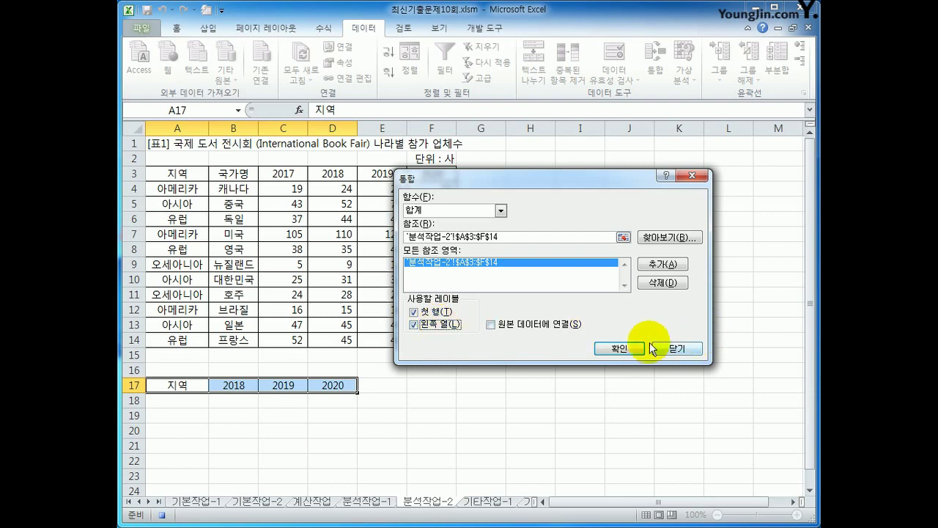
{"action": "left_click", "coordinate": [622, 348]}
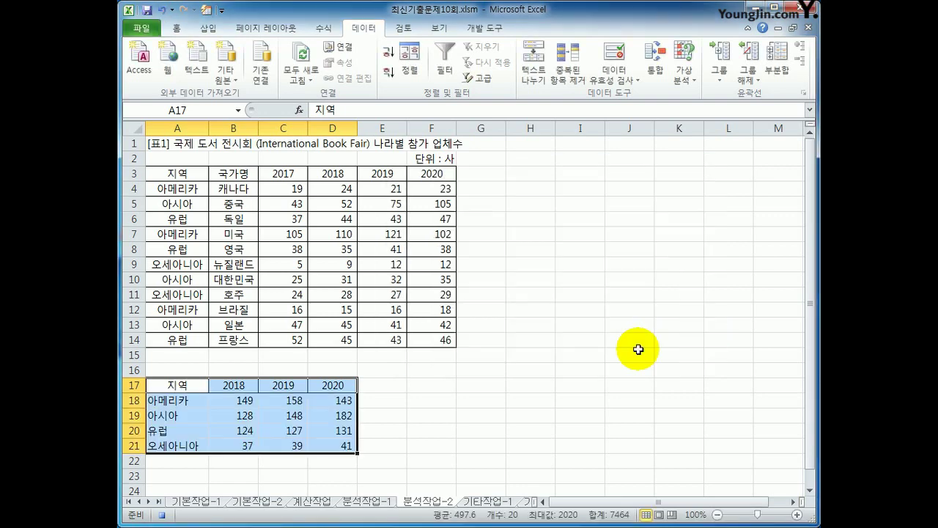
{"action": "left_click", "coordinate": [350, 447]}
{"action": "left_click", "coordinate": [485, 27]}
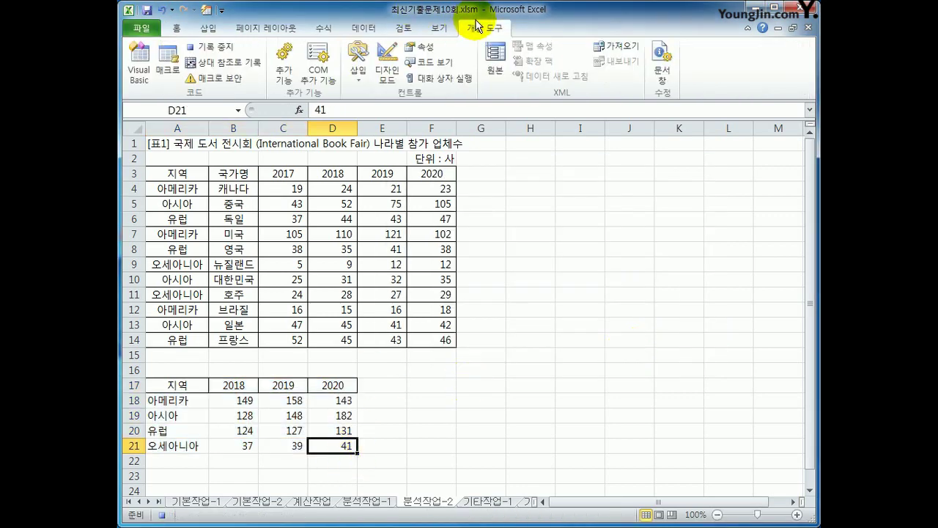
{"action": "left_click", "coordinate": [546, 307]}
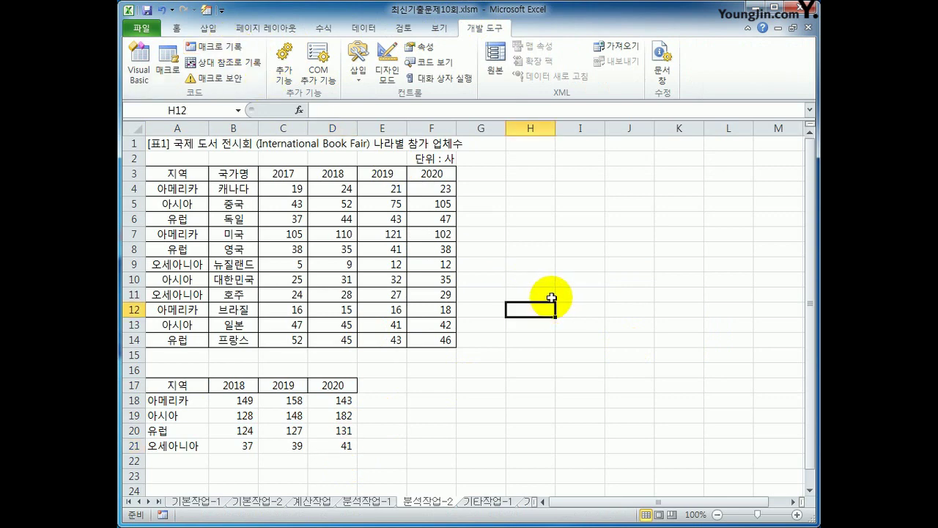
- Draw a badge shape beside the summary table and label it 통합실행
{"action": "left_click", "coordinate": [208, 28]}
{"action": "left_click", "coordinate": [273, 45]}
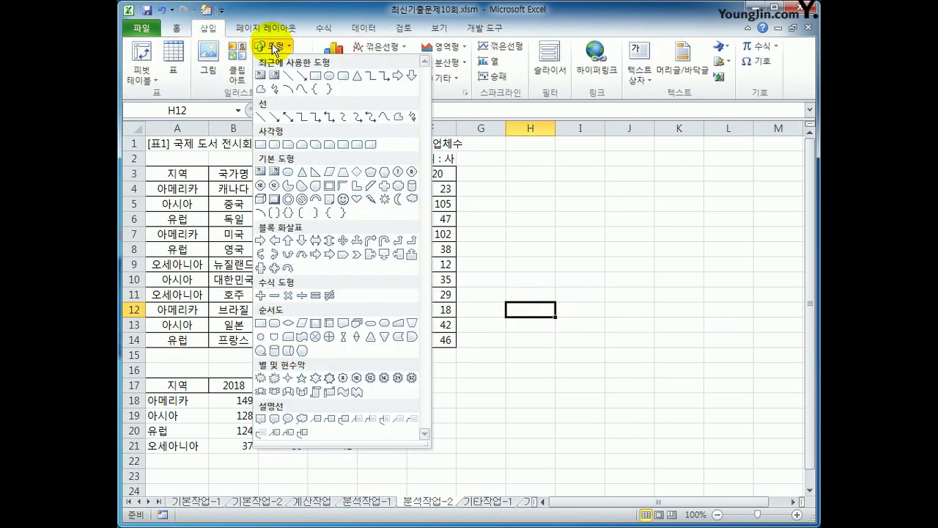
{"action": "left_click", "coordinate": [395, 193]}
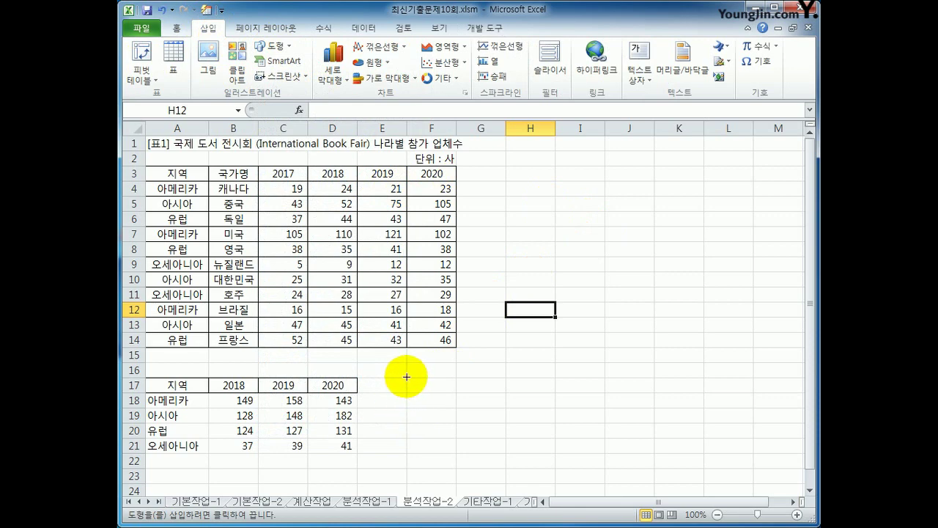
{"action": "mouse_move", "coordinate": [406, 377]}
{"action": "left_mouse_down"}
{"action": "mouse_move", "coordinate": [465, 398]}
{"action": "mouse_move", "coordinate": [470, 425]}
{"action": "mouse_move", "coordinate": [542, 420]}
{"action": "left_mouse_up"}
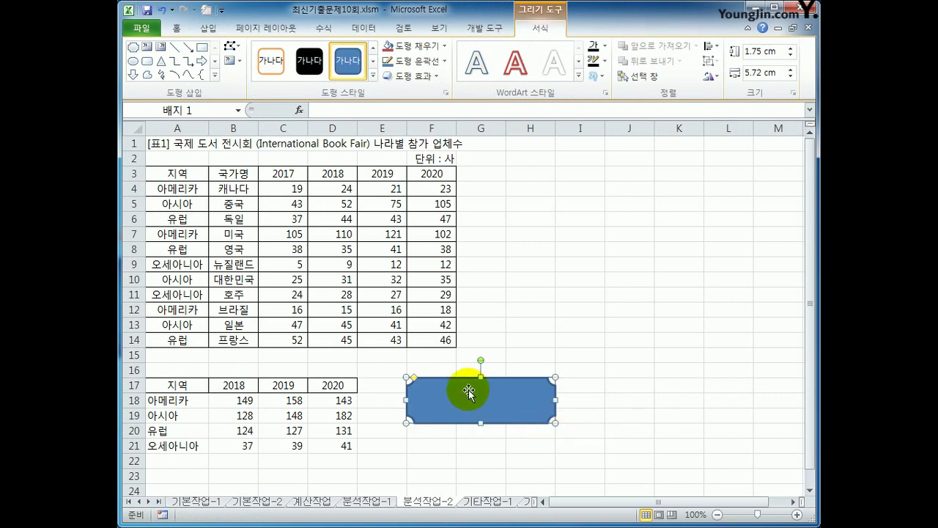
{"action": "type", "text": "통합실"}
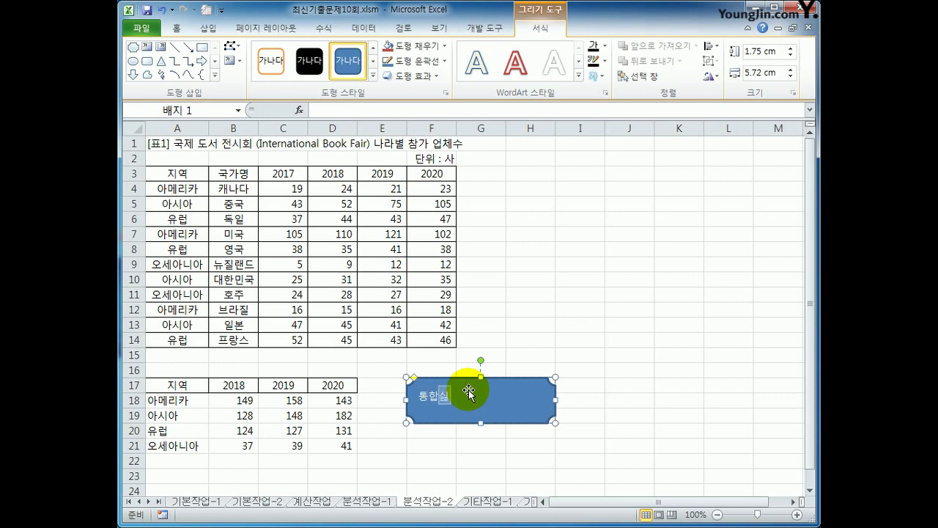
{"action": "type", "text": "행"}
{"action": "left_click", "coordinate": [470, 393]}
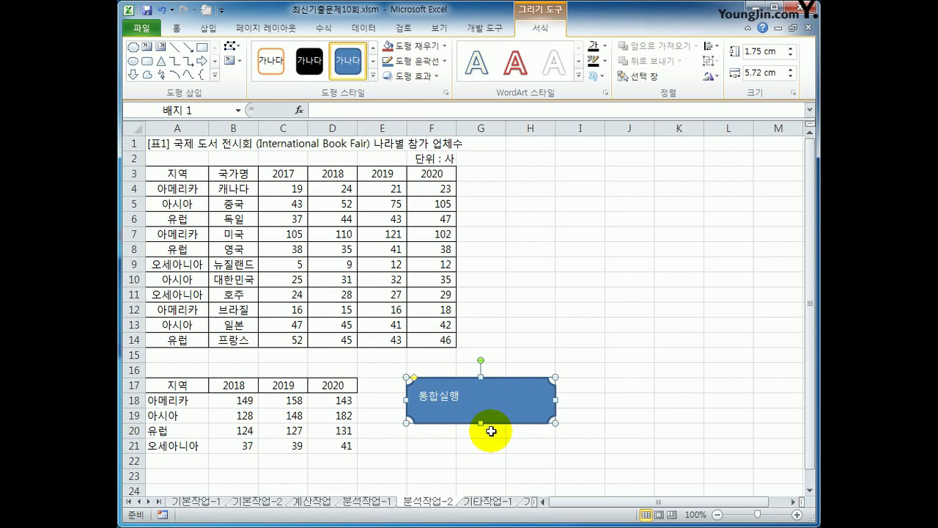
- Centre the 통합실행 label horizontally and vertically in the badge
{"action": "left_click", "coordinate": [177, 27]}
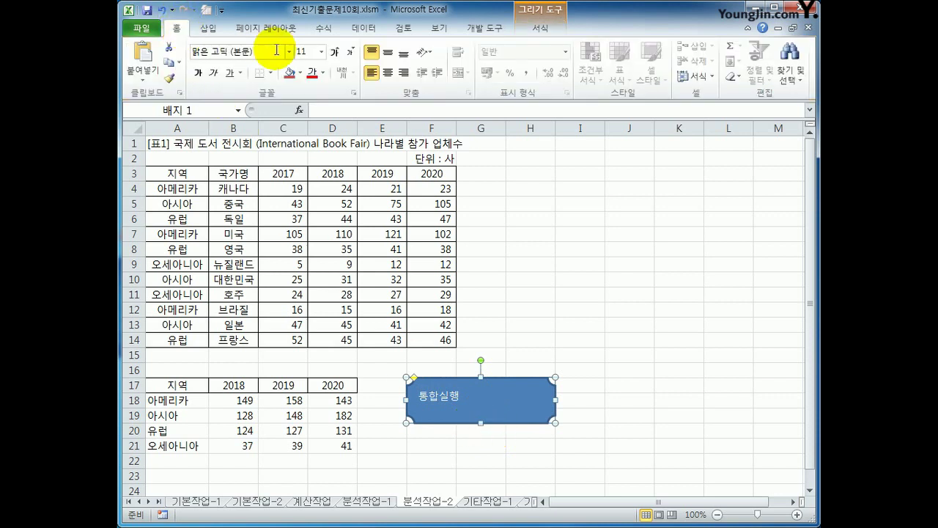
{"action": "left_click", "coordinate": [387, 72]}
{"action": "left_click", "coordinate": [395, 51]}
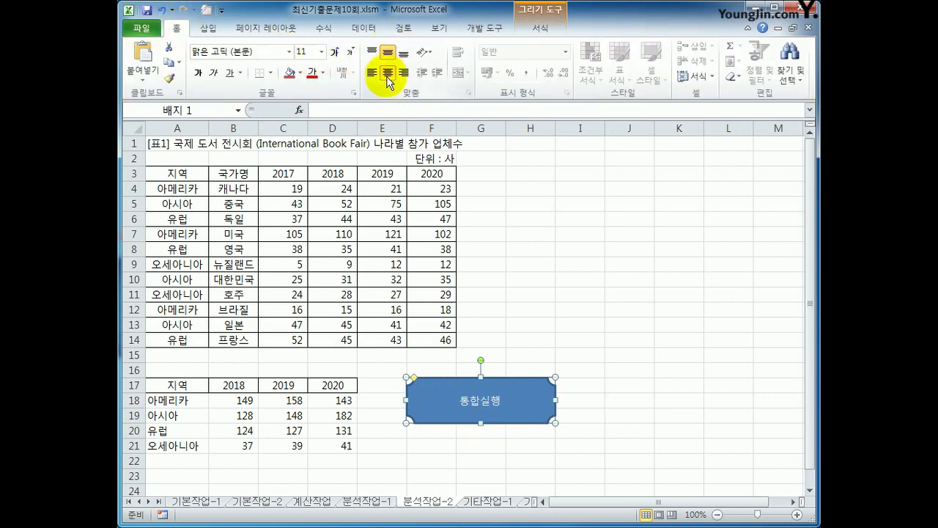
- Assign the 평균통합 macro to the 통합실행 badge
{"action": "right_click", "coordinate": [512, 384]}
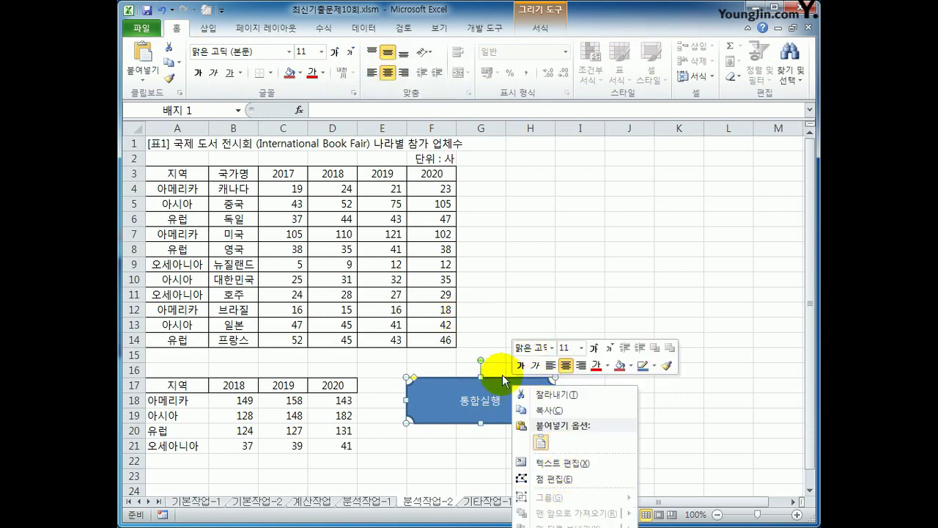
{"action": "scroll", "coordinate": [542, 227], "scroll_direction": "down", "scroll_amount": 4}
{"action": "right_click", "coordinate": [516, 211]}
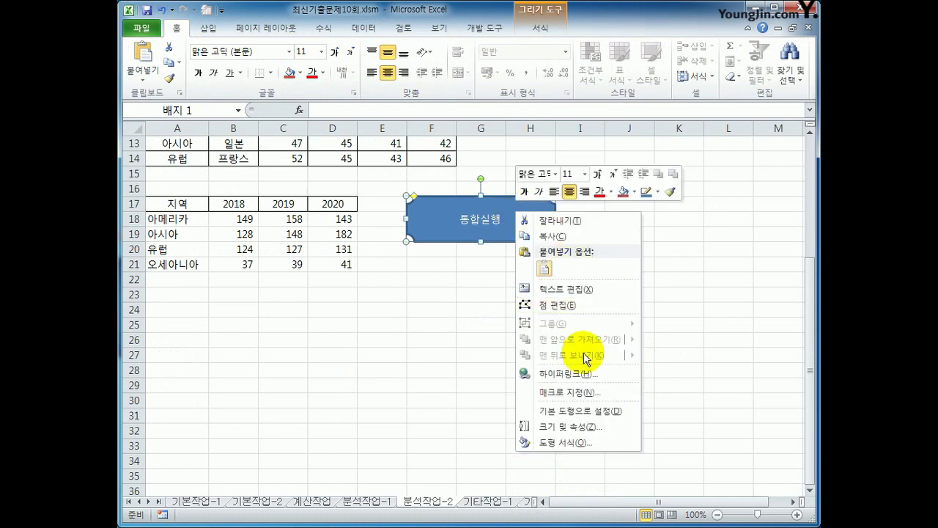
{"action": "left_click", "coordinate": [567, 390]}
{"action": "left_click", "coordinate": [432, 319]}
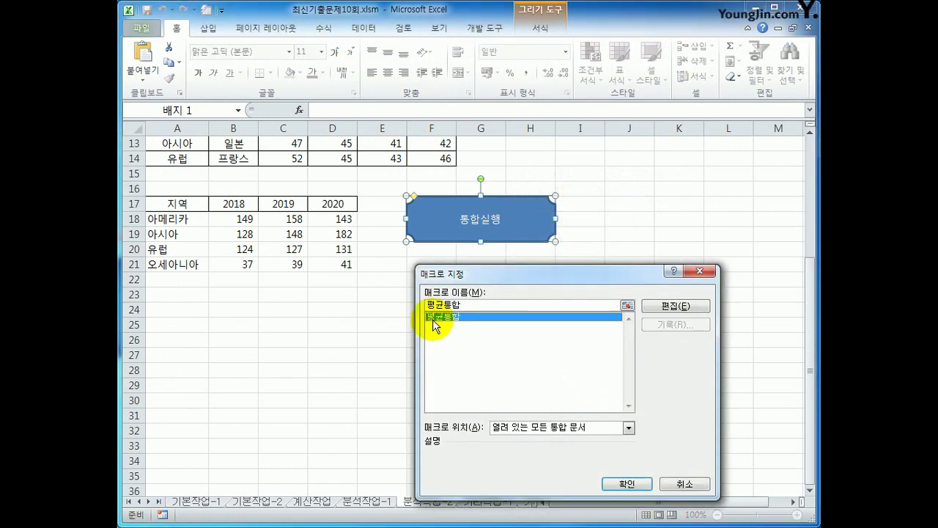
{"action": "left_click", "coordinate": [607, 486]}
{"action": "left_click", "coordinate": [600, 310]}
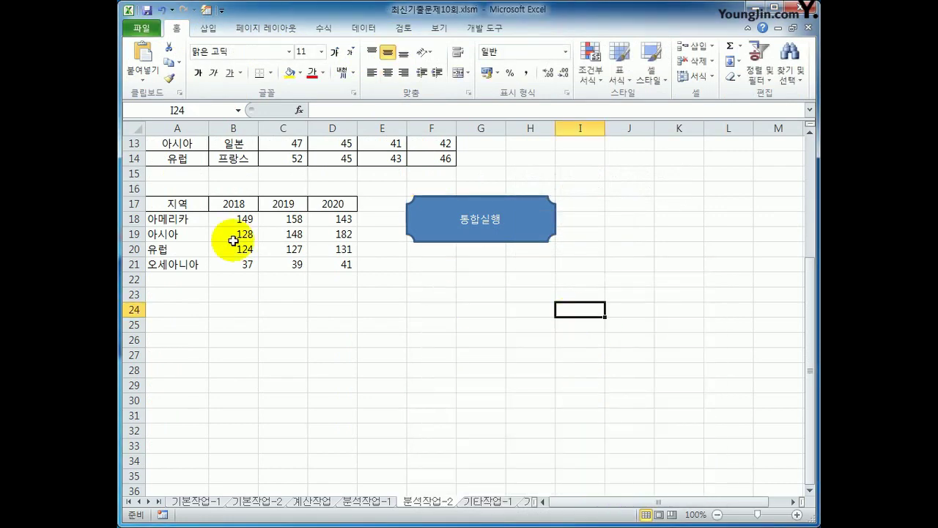
- Clear A18:D21 and click the badge to rebuild the region totals
{"action": "left_click_drag", "start_coordinate": [165, 218], "coordinate": [311, 263]}
{"action": "key", "text": "Delete"}
{"action": "left_click", "coordinate": [389, 355]}
{"action": "left_click", "coordinate": [490, 229]}
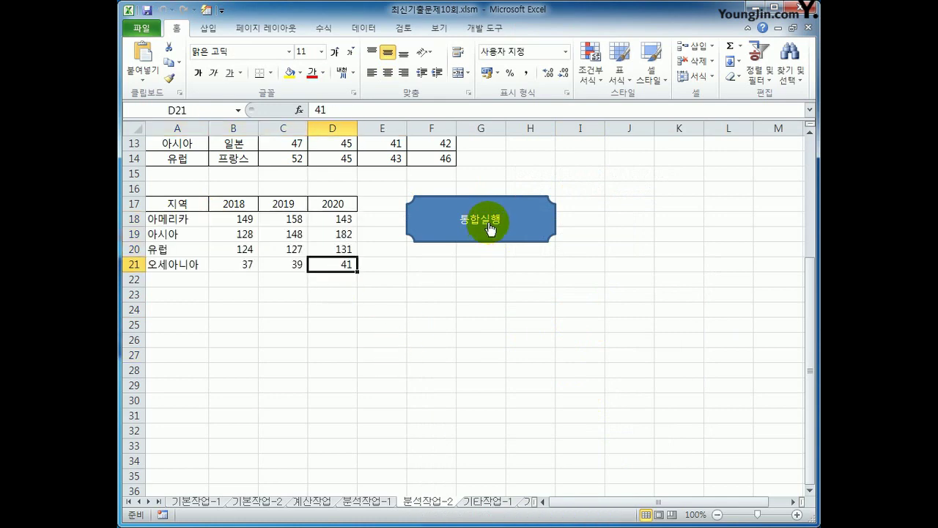
{"action": "scroll", "coordinate": [543, 328], "scroll_direction": "up", "scroll_amount": 4}
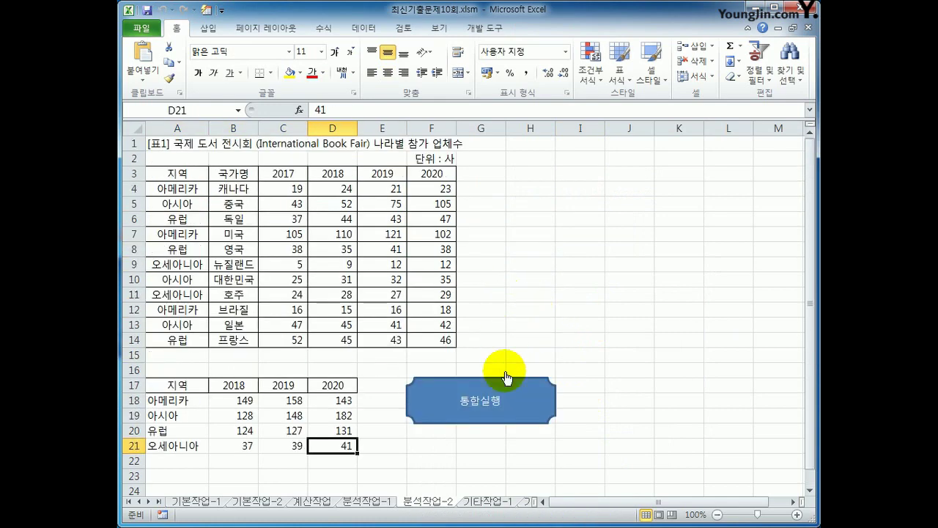
- On the 기타작업-1 sheet, delete the 국민 총인구 series from the library chart
{"action": "left_click", "coordinate": [490, 503]}
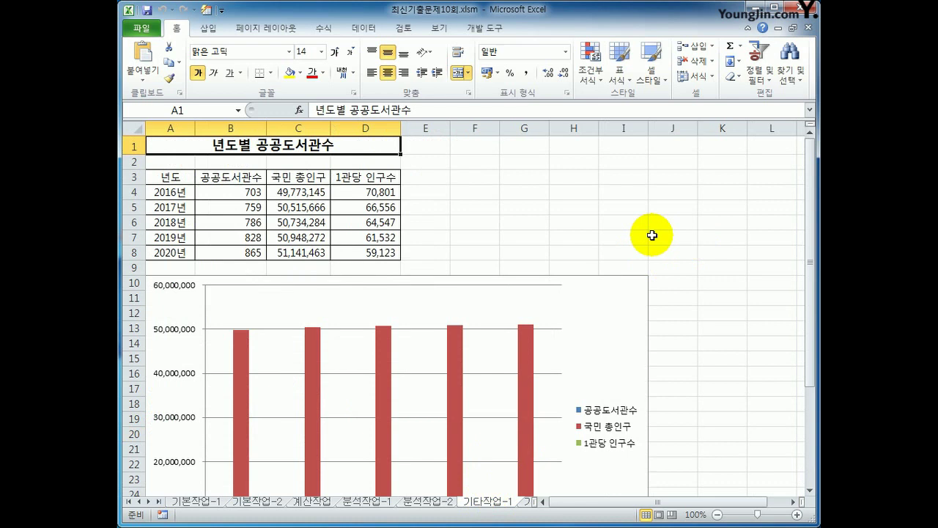
{"action": "scroll", "coordinate": [653, 235], "scroll_direction": "down", "scroll_amount": 2}
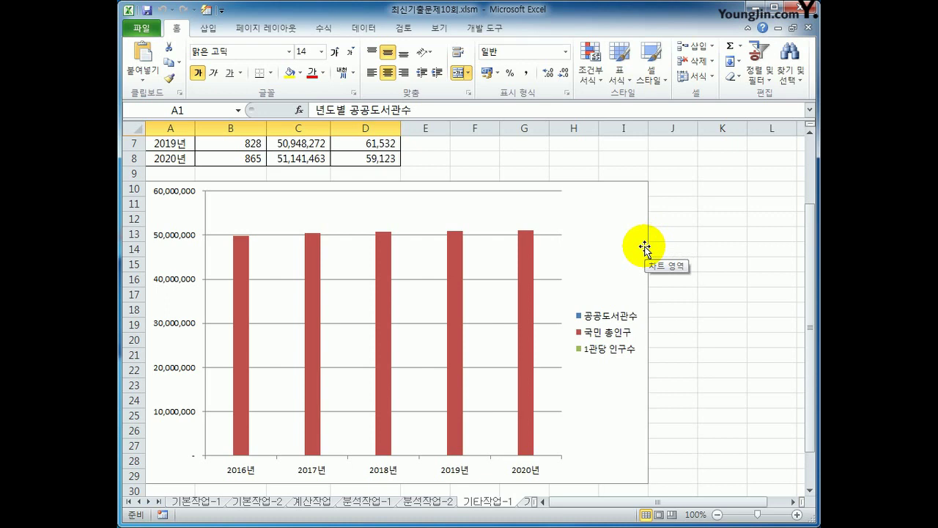
{"action": "left_click", "coordinate": [453, 297]}
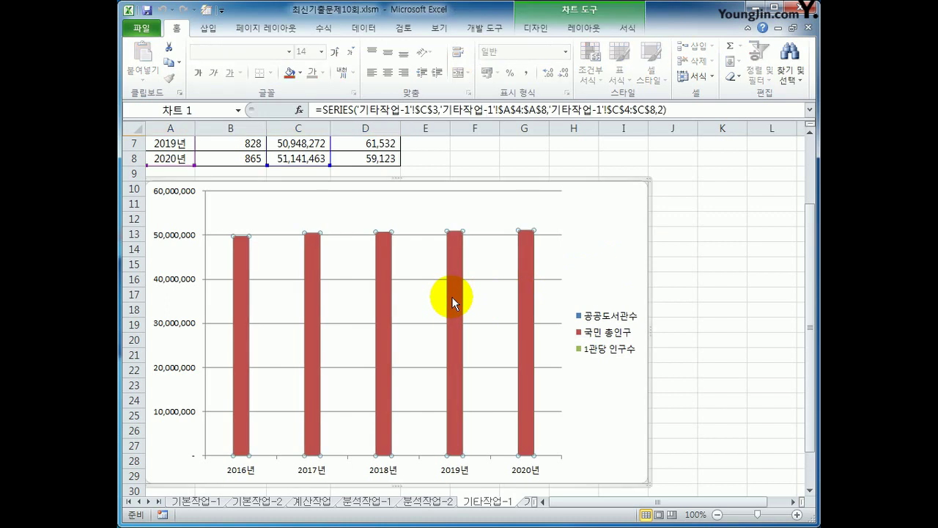
{"action": "key", "text": "Delete"}
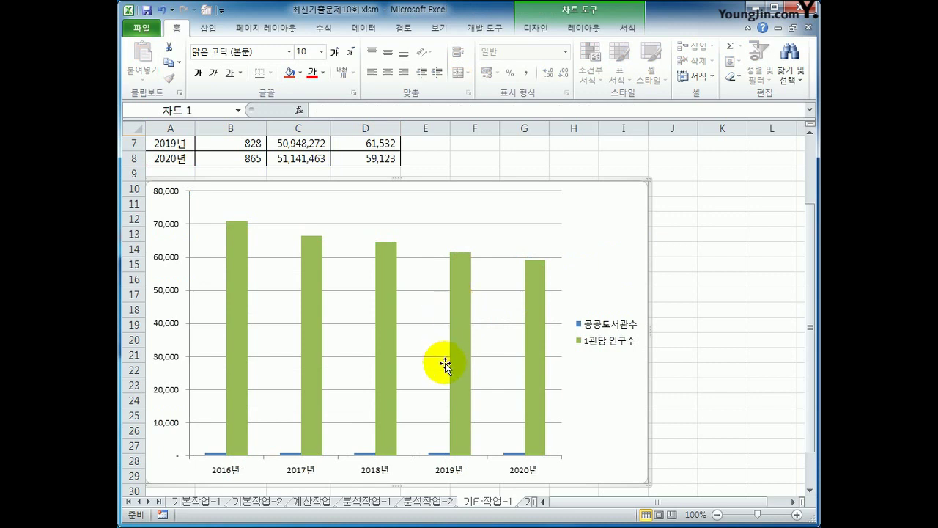
{"action": "left_click", "coordinate": [438, 460]}
{"action": "scroll", "coordinate": [550, 384], "scroll_direction": "down", "scroll_amount": 2}
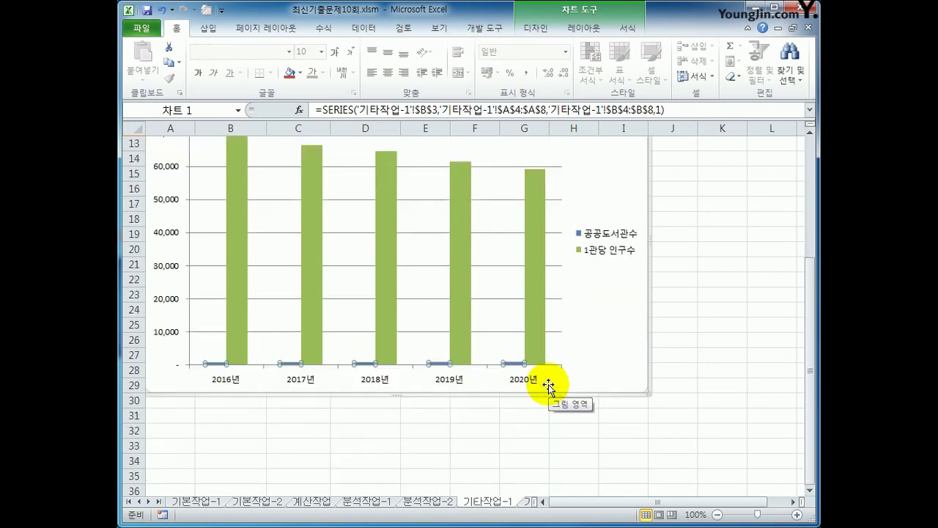
{"action": "scroll", "coordinate": [548, 383], "scroll_direction": "down", "scroll_amount": 1}
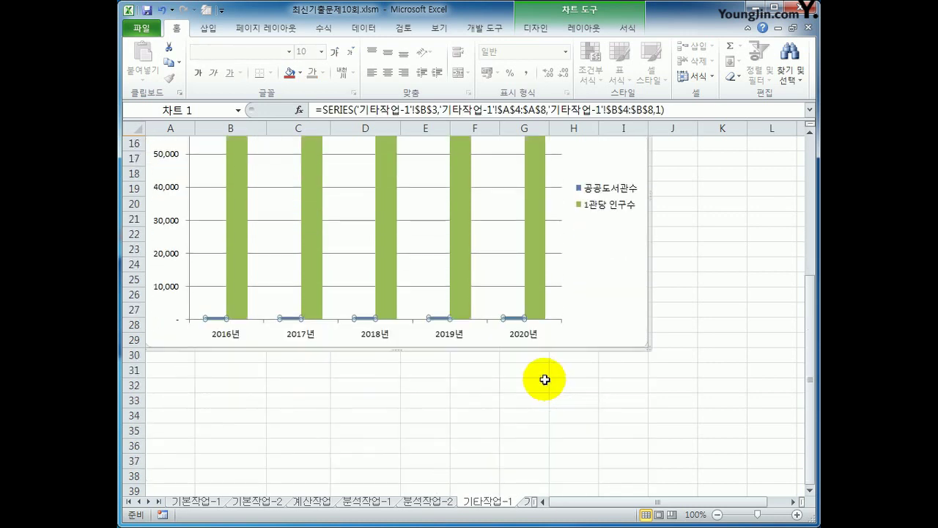
- Change the 공공도서관수 series to a line chart with markers
{"action": "right_click", "coordinate": [439, 319]}
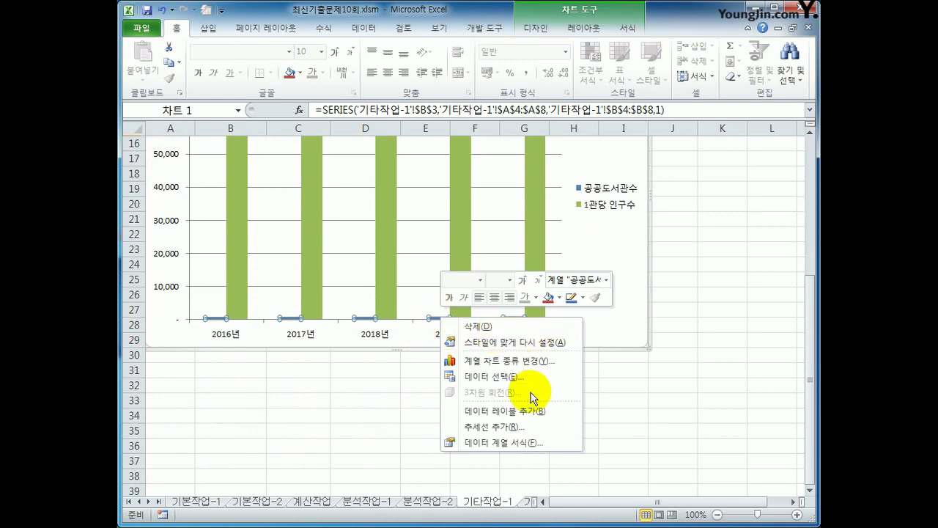
{"action": "left_click", "coordinate": [524, 362]}
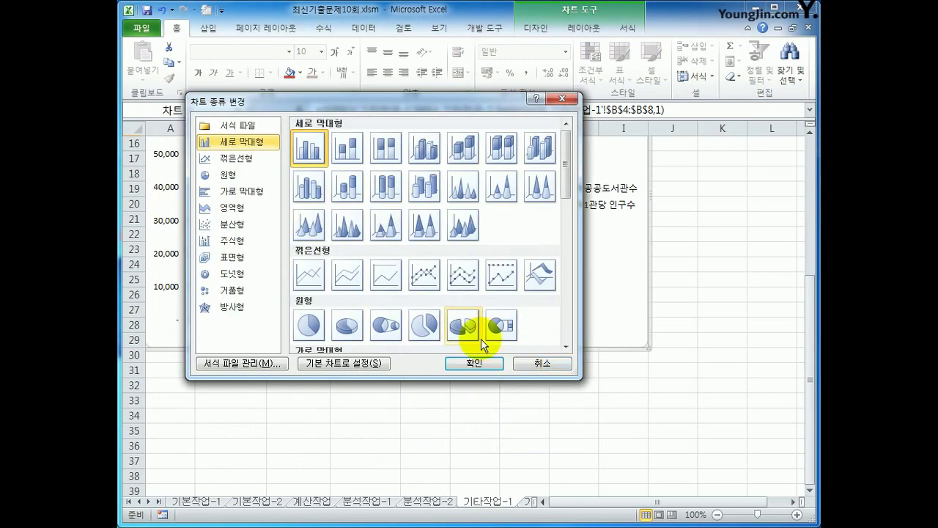
{"action": "left_click", "coordinate": [433, 283]}
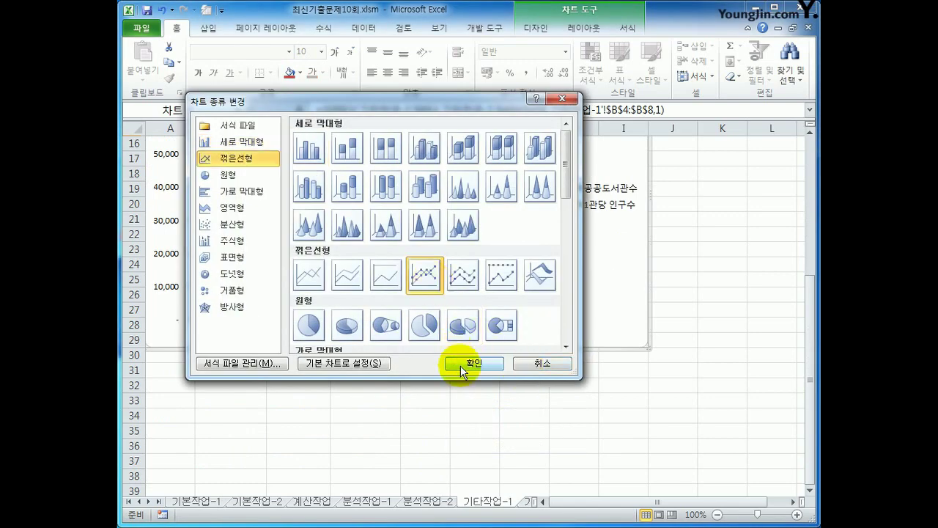
{"action": "left_click", "coordinate": [468, 364]}
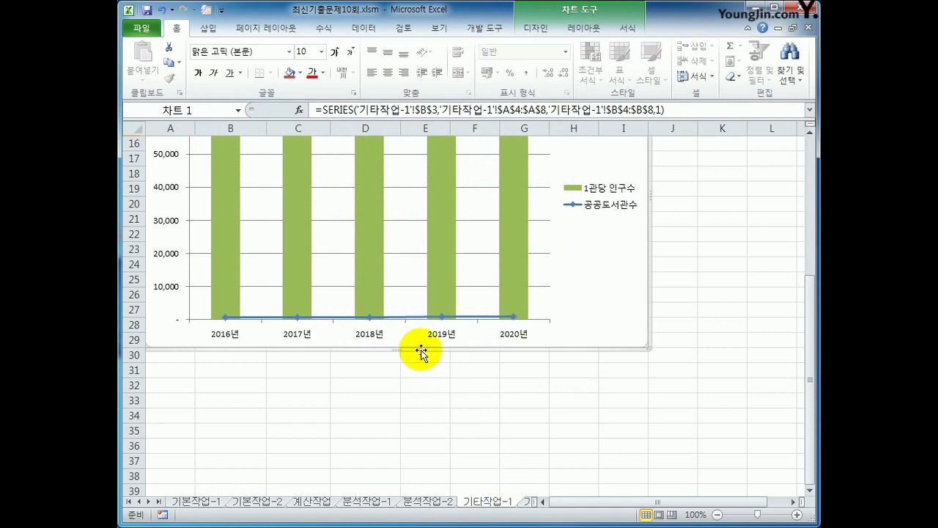
- Plot the 공공도서관수 line on the secondary axis
{"action": "left_click", "coordinate": [442, 317]}
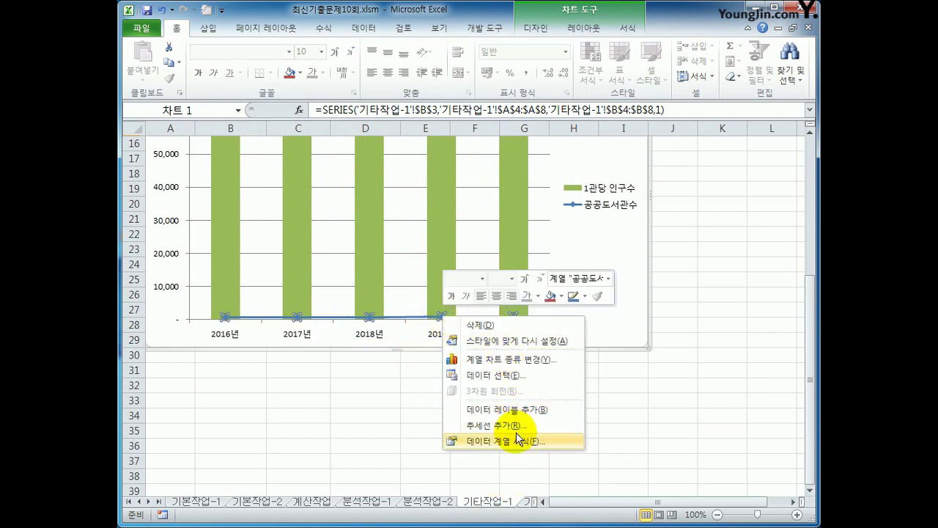
{"action": "left_click", "coordinate": [505, 441]}
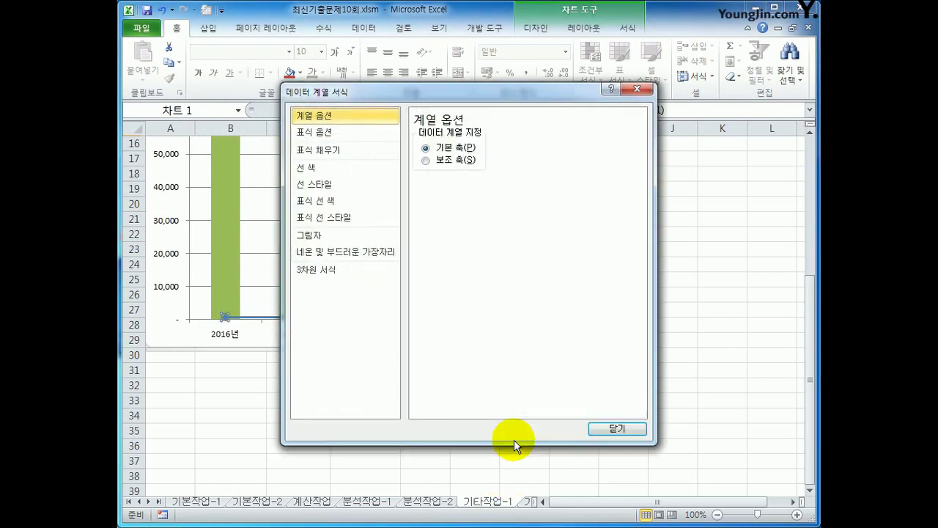
{"action": "left_click", "coordinate": [426, 159]}
{"action": "left_click", "coordinate": [593, 429]}
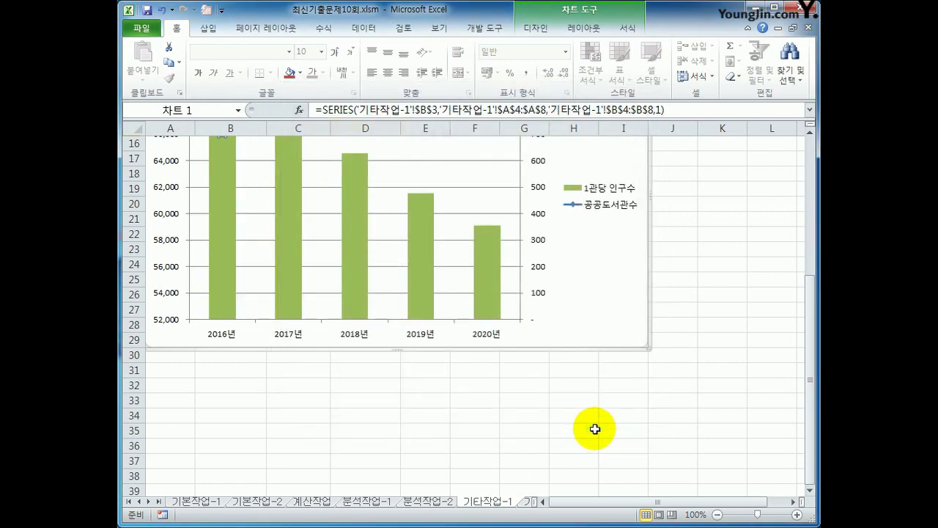
{"action": "scroll", "coordinate": [597, 422], "scroll_direction": "up", "scroll_amount": 2}
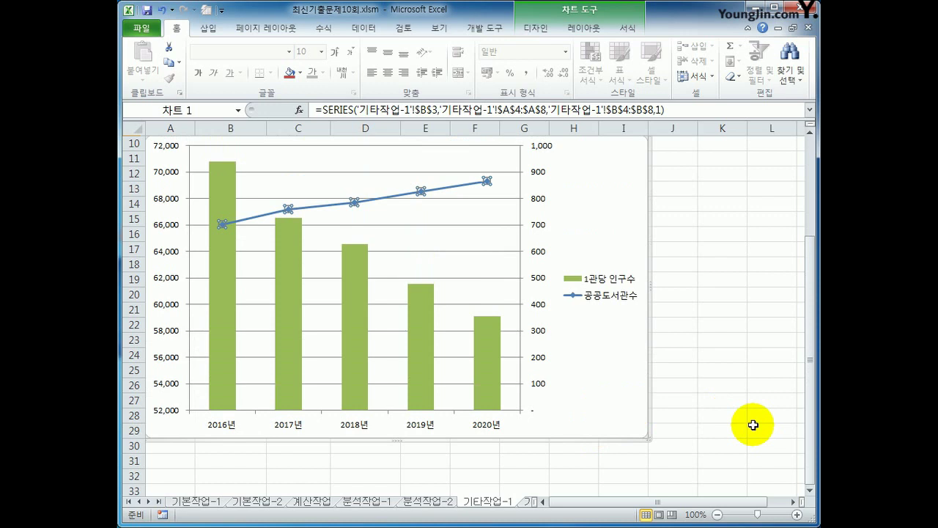
- Add the title '년도별 공공도서관' above the chart
{"action": "left_click", "coordinate": [587, 28]}
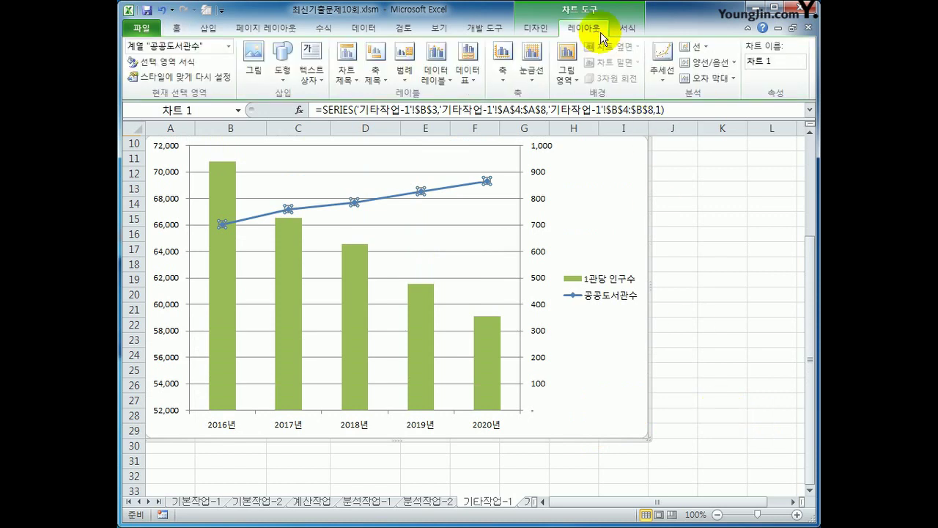
{"action": "left_click", "coordinate": [346, 74]}
{"action": "left_click", "coordinate": [409, 187]}
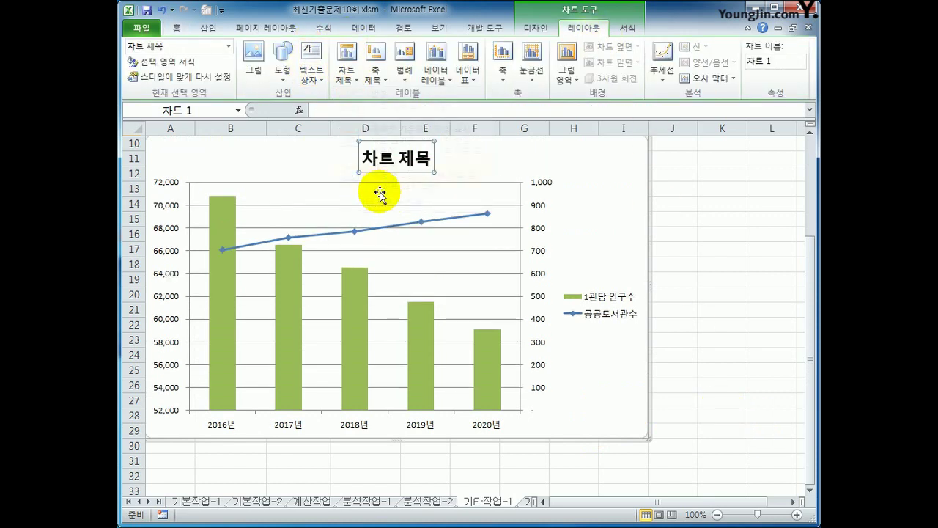
{"action": "left_click_drag", "start_coordinate": [364, 162], "coordinate": [429, 166]}
{"action": "type", "text": "년도별공ㄱ"}
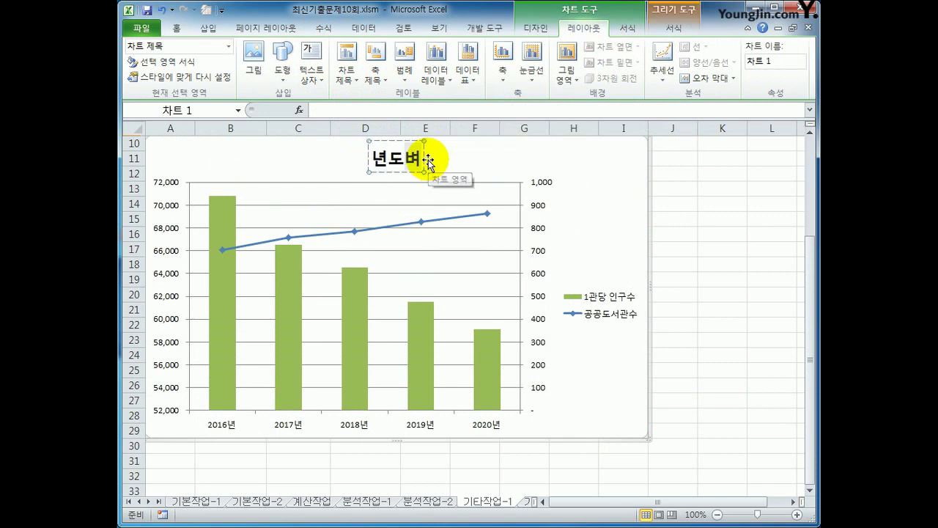
{"action": "type", "text": "공공"}
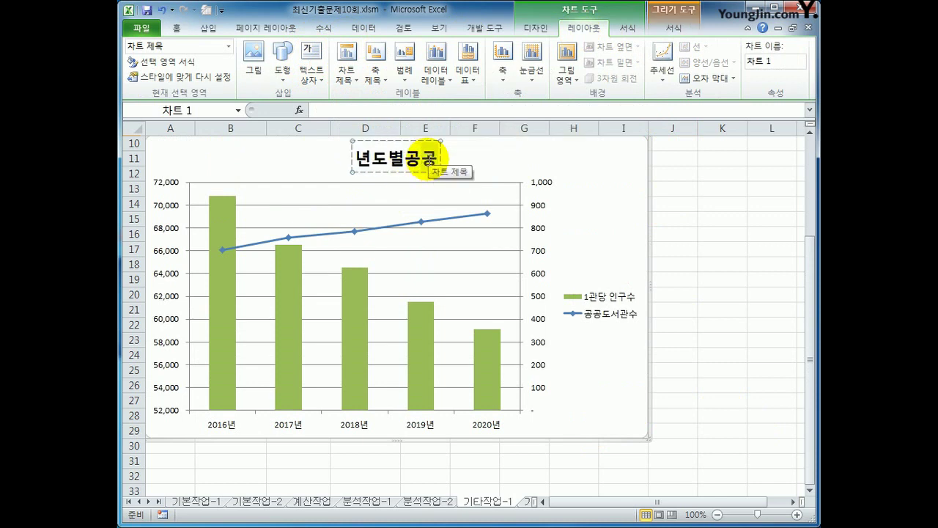
{"action": "key", "text": "BackSpace"}
{"action": "key", "text": "BackSpace"}
{"action": "type", "text": "공공"}
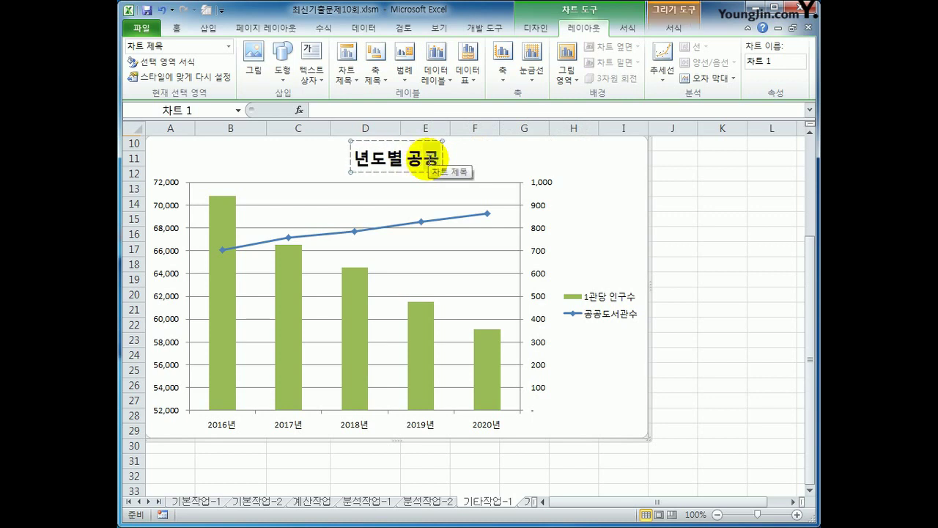
{"action": "type", "text": "도서관"}
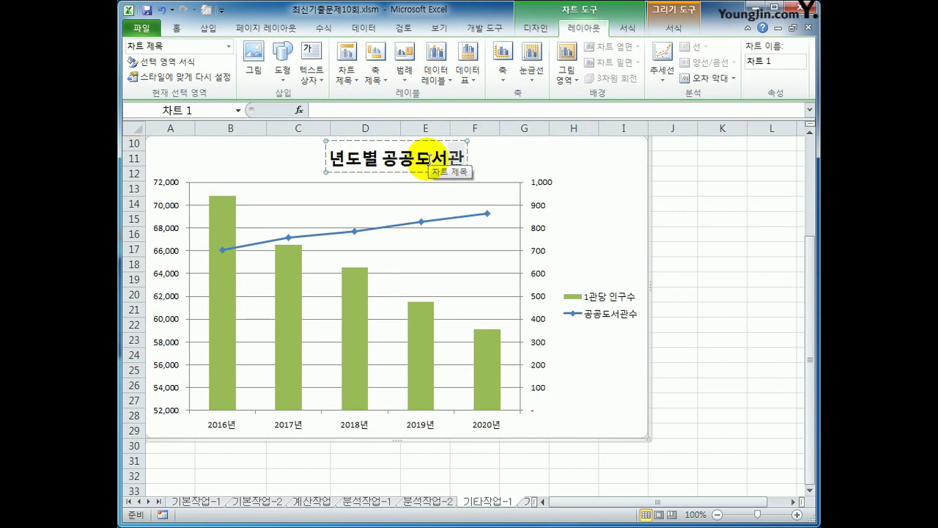
{"action": "left_click", "coordinate": [380, 76]}
{"action": "mouse_move", "coordinate": [396, 112]}
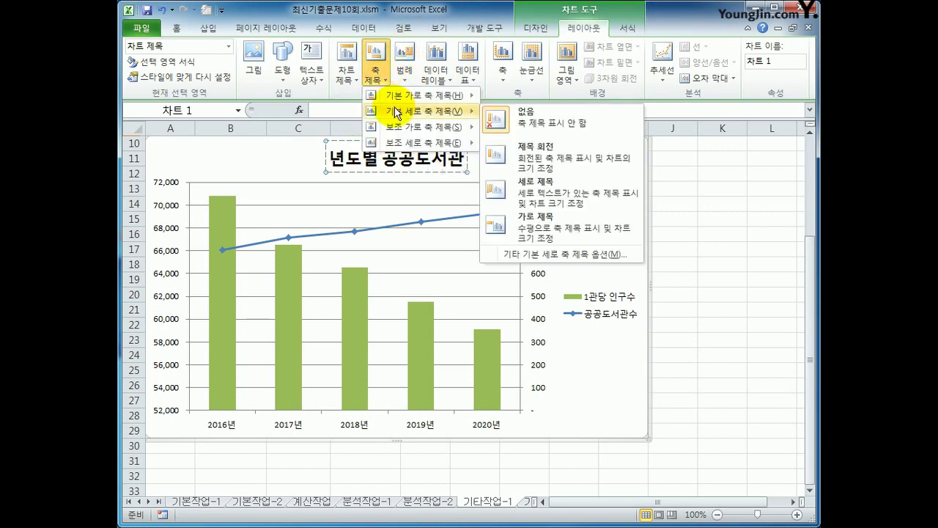
- Title the primary vertical axis 인구수 with vertical text
{"action": "left_click", "coordinate": [551, 198]}
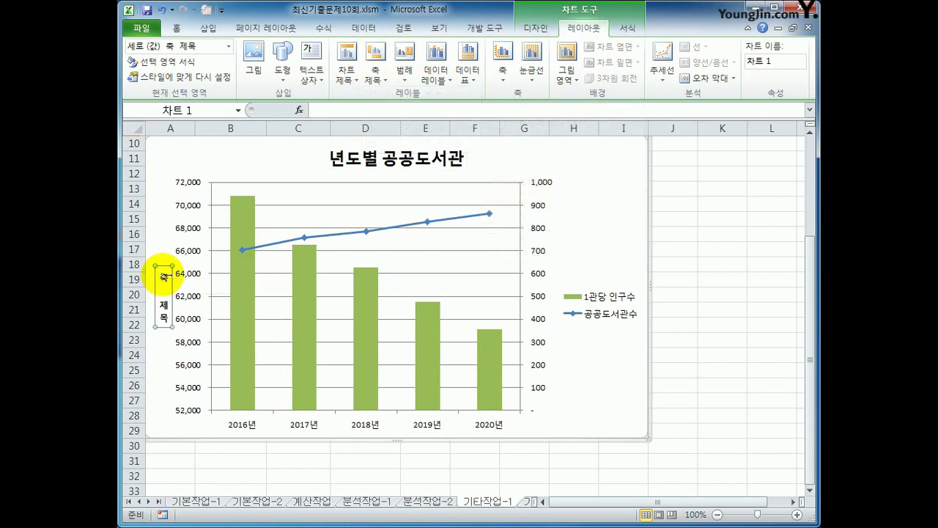
{"action": "left_click_drag", "start_coordinate": [162, 270], "coordinate": [172, 332]}
{"action": "type", "text": "인구"}
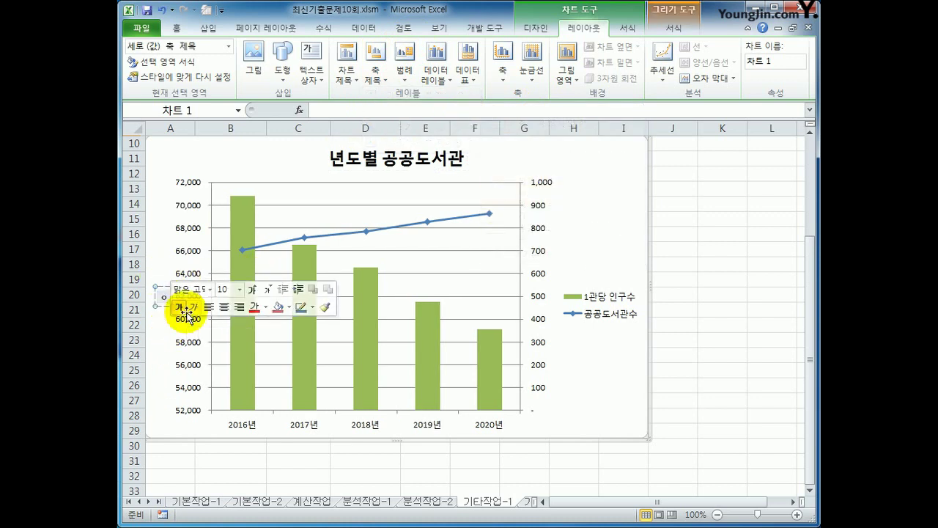
{"action": "type", "text": "수"}
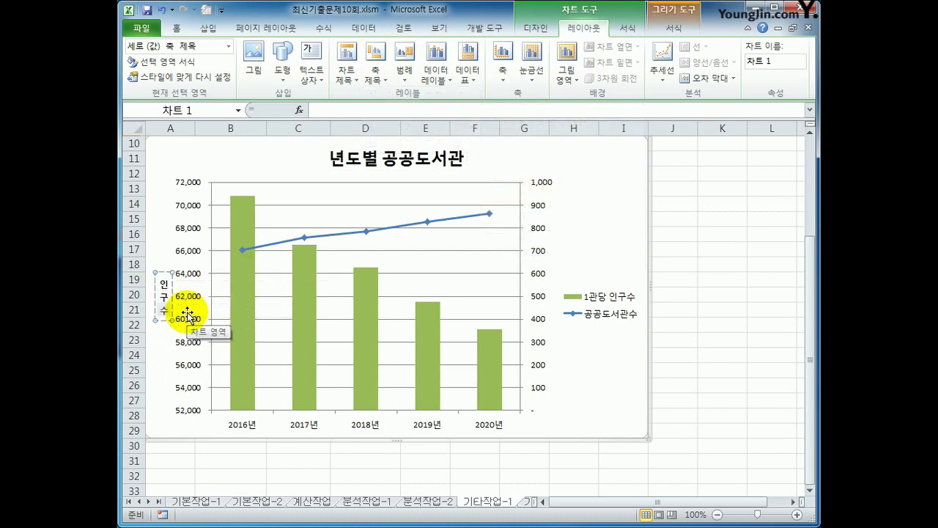
- Title the secondary vertical axis 도서관수
{"action": "left_click", "coordinate": [375, 73]}
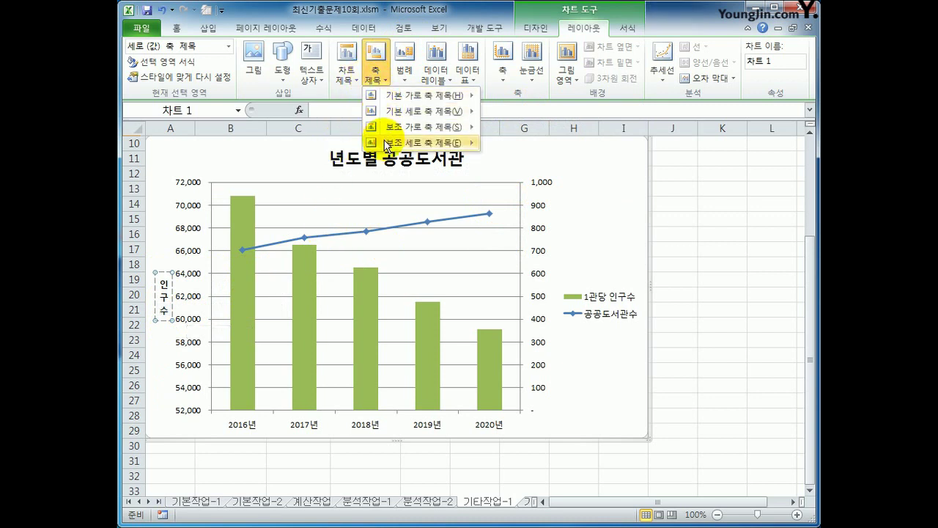
{"action": "left_click", "coordinate": [554, 222]}
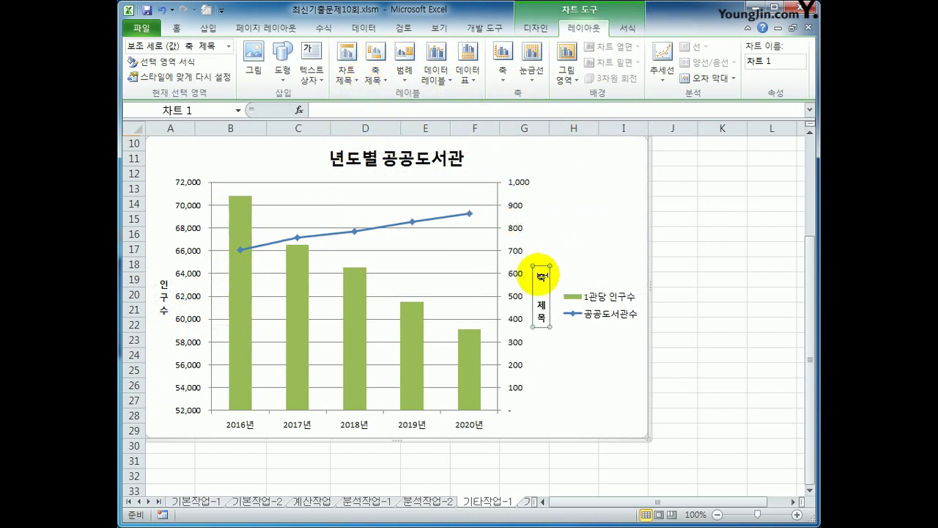
{"action": "left_click_drag", "start_coordinate": [540, 279], "coordinate": [534, 324]}
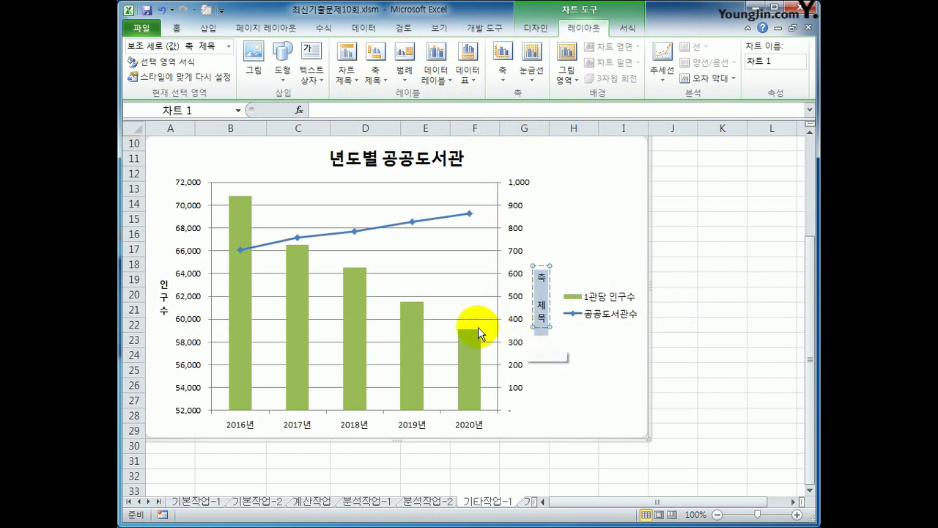
{"action": "type", "text": "도서관수"}
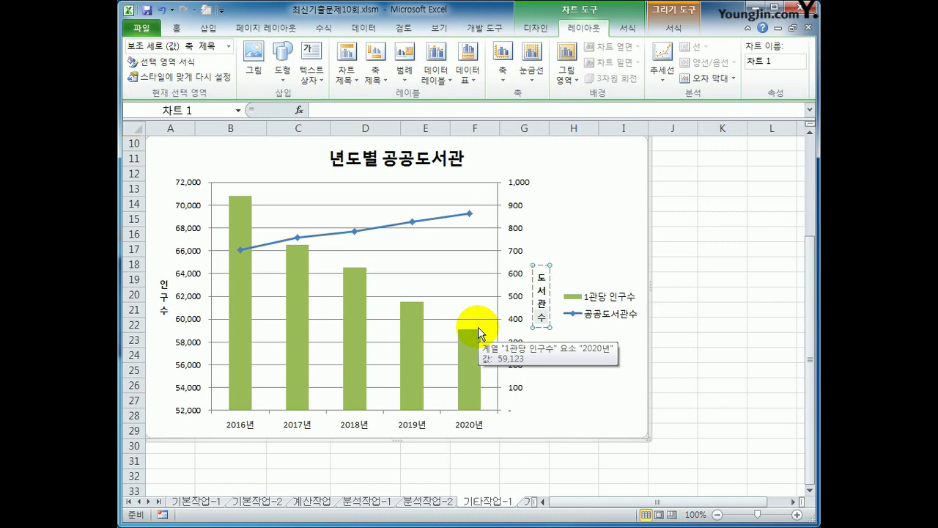
{"action": "left_click", "coordinate": [612, 392]}
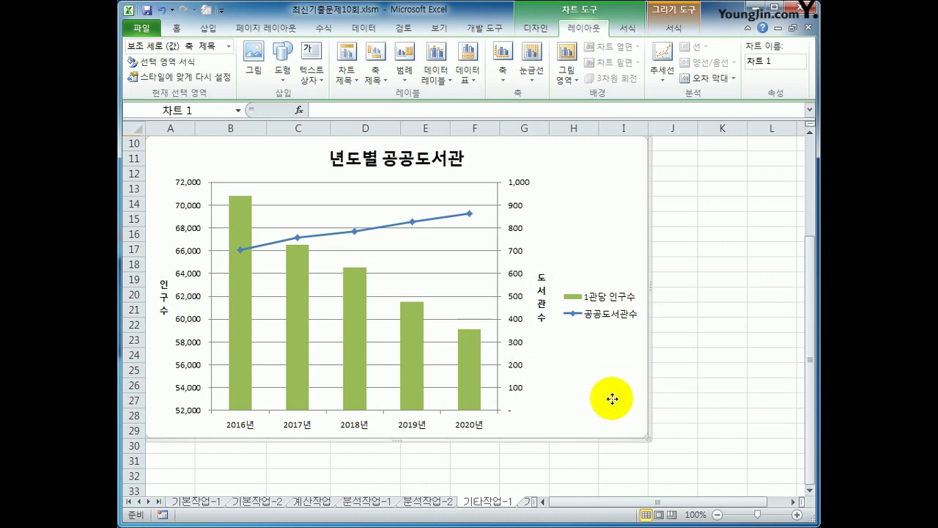
{"action": "left_click", "coordinate": [236, 280]}
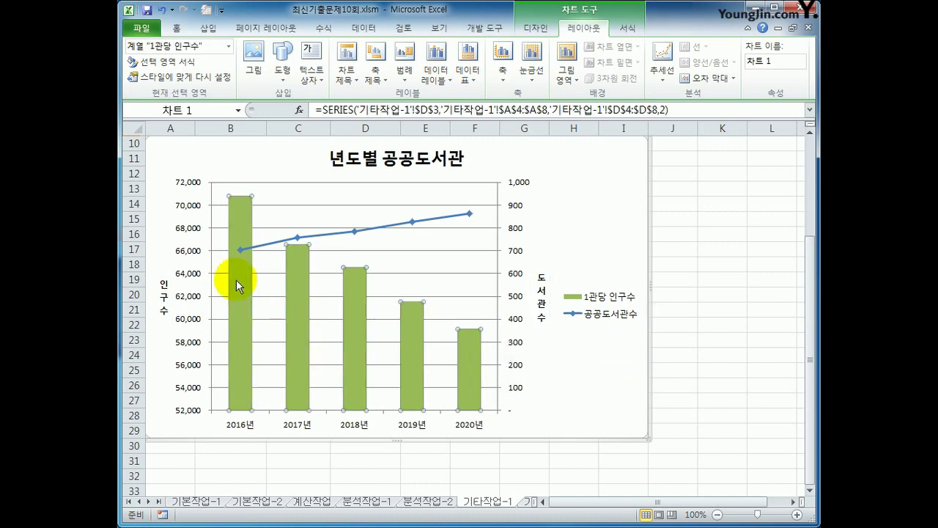
- Add Outside End data labels to the bars and place the legend at the bottom
{"action": "left_click", "coordinate": [434, 74]}
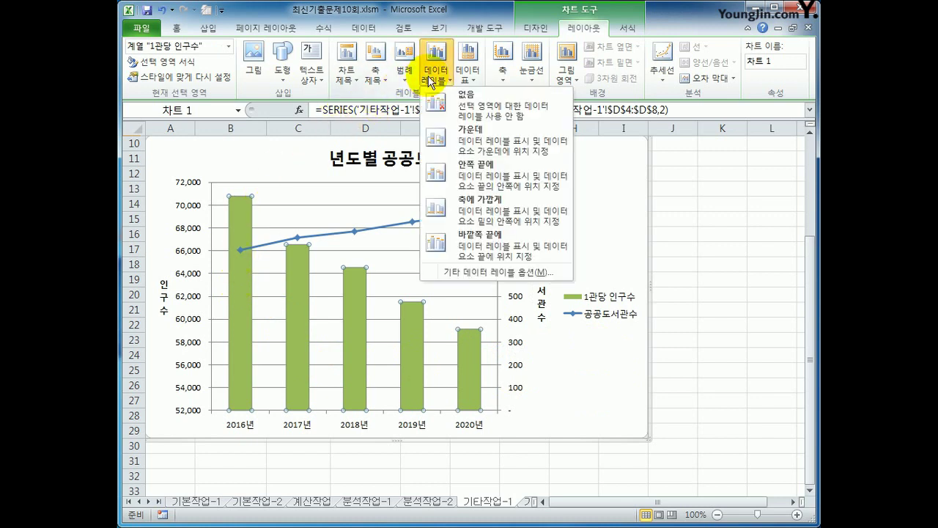
{"action": "left_click", "coordinate": [462, 245]}
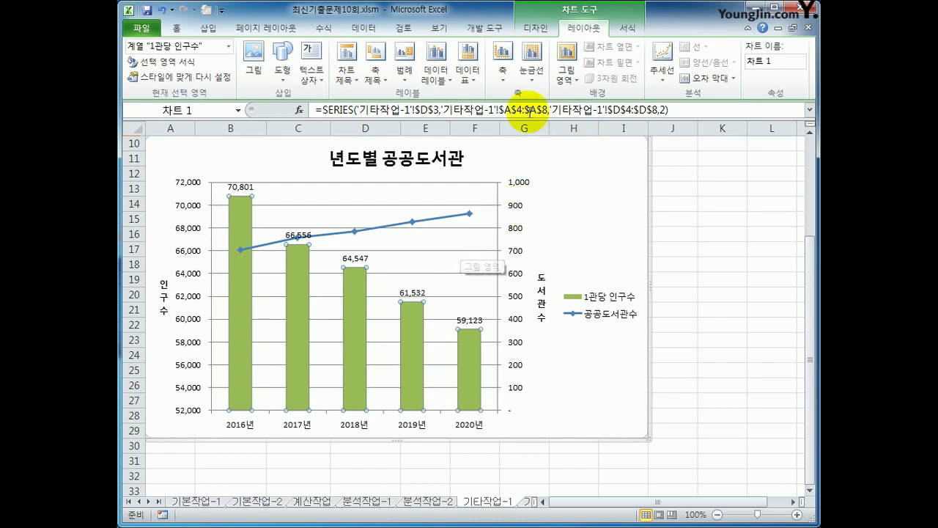
{"action": "left_click", "coordinate": [404, 62]}
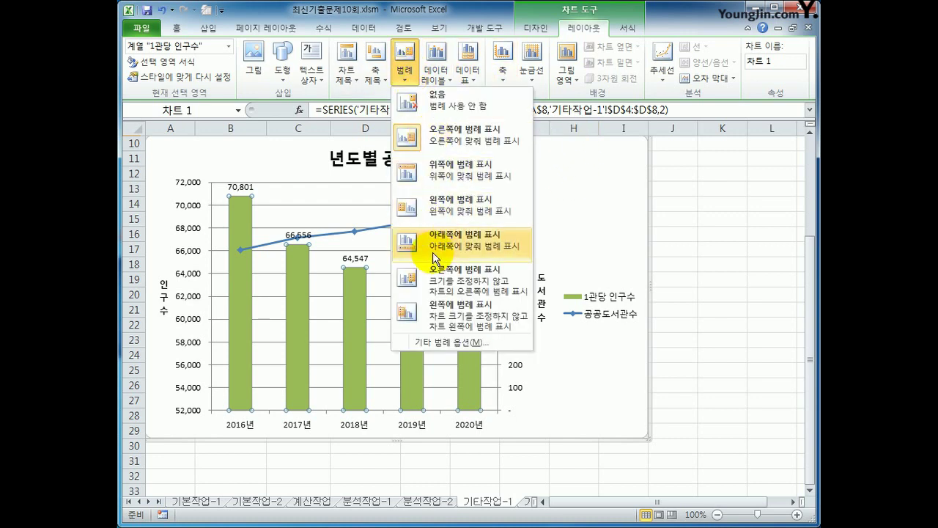
{"action": "left_click", "coordinate": [436, 258]}
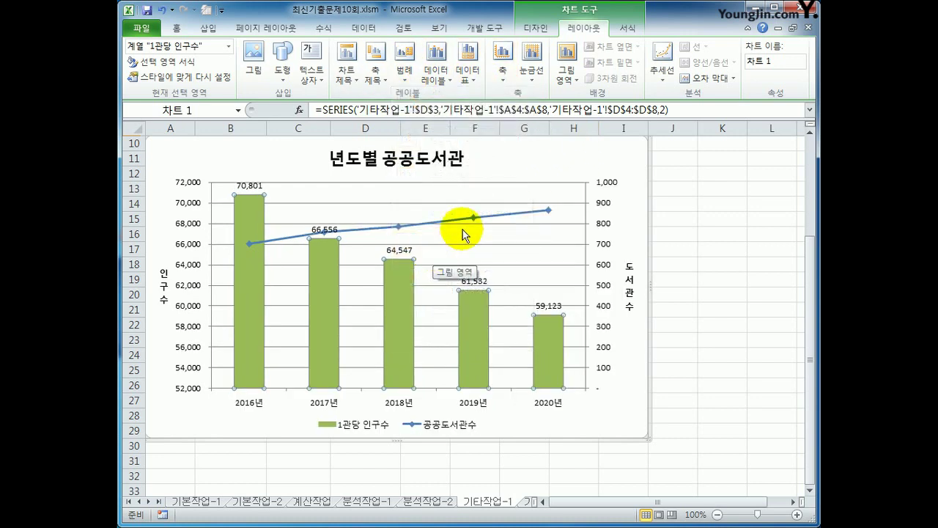
- Give the chart area a rounded-corner border, then switch to sheet 기타작업-2
{"action": "right_click", "coordinate": [610, 154]}
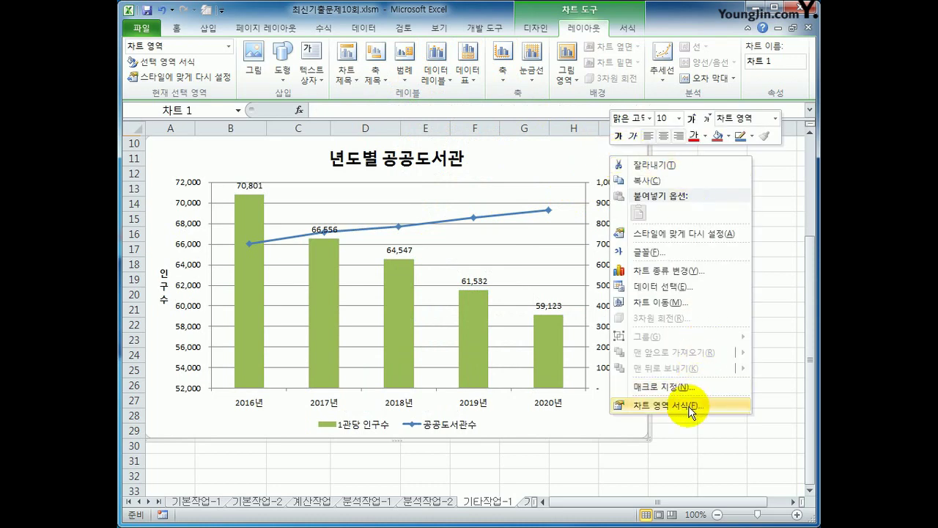
{"action": "left_click", "coordinate": [691, 404]}
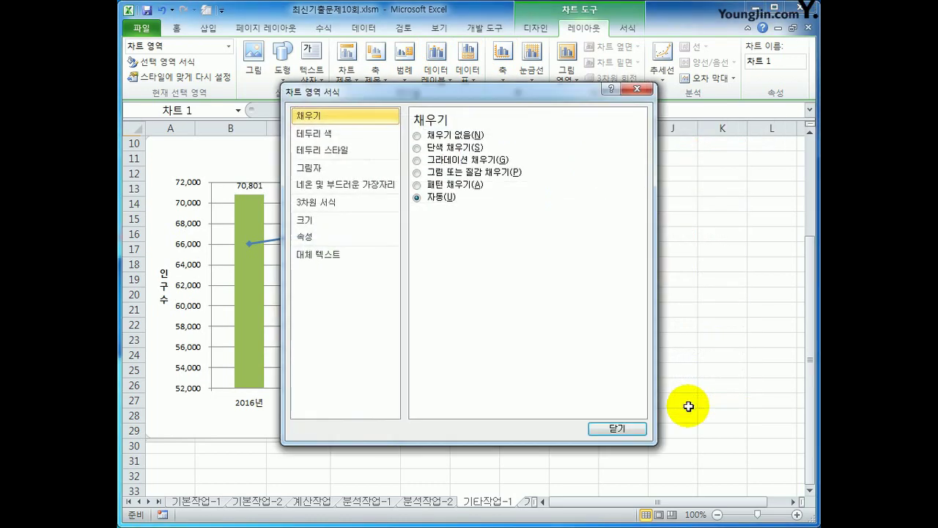
{"action": "left_click", "coordinate": [345, 154]}
{"action": "left_click", "coordinate": [464, 274]}
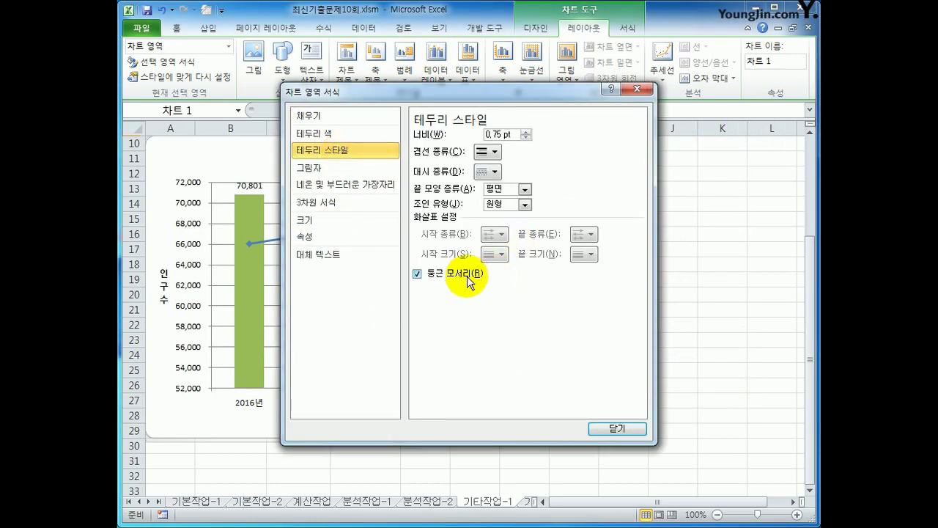
{"action": "left_click", "coordinate": [618, 428]}
{"action": "left_click", "coordinate": [694, 460]}
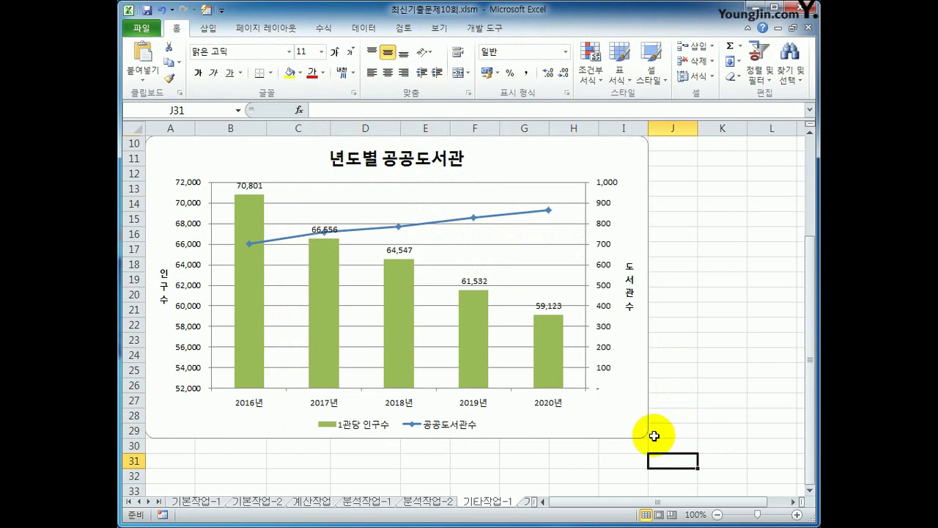
{"action": "left_click", "coordinate": [524, 503]}
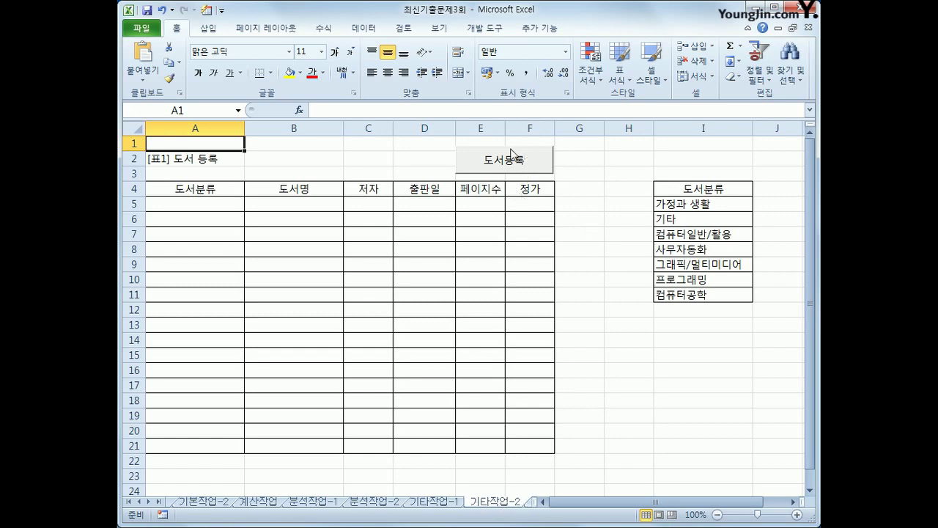
- Turn on Design Mode from the Developer tab and select the 도서등록 button
{"action": "left_click", "coordinate": [506, 160], "text": "ctrl"}
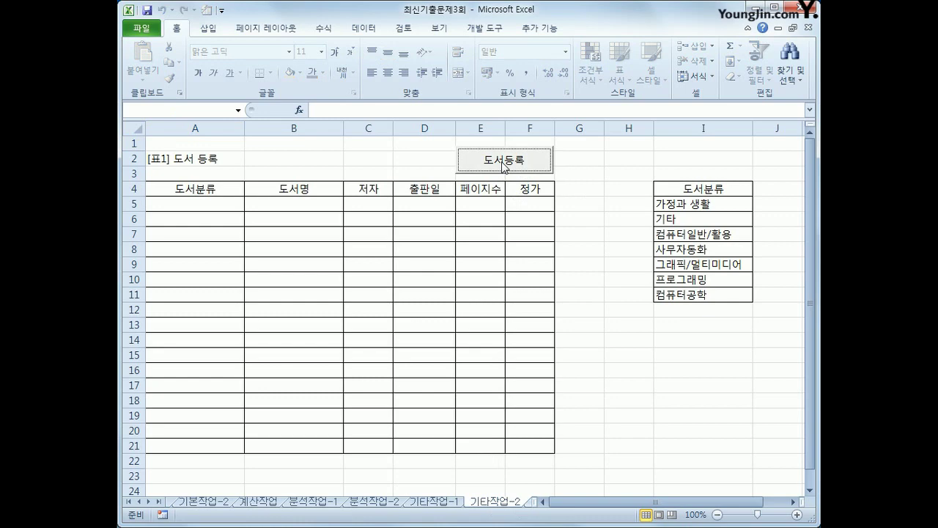
{"action": "left_click", "coordinate": [602, 218]}
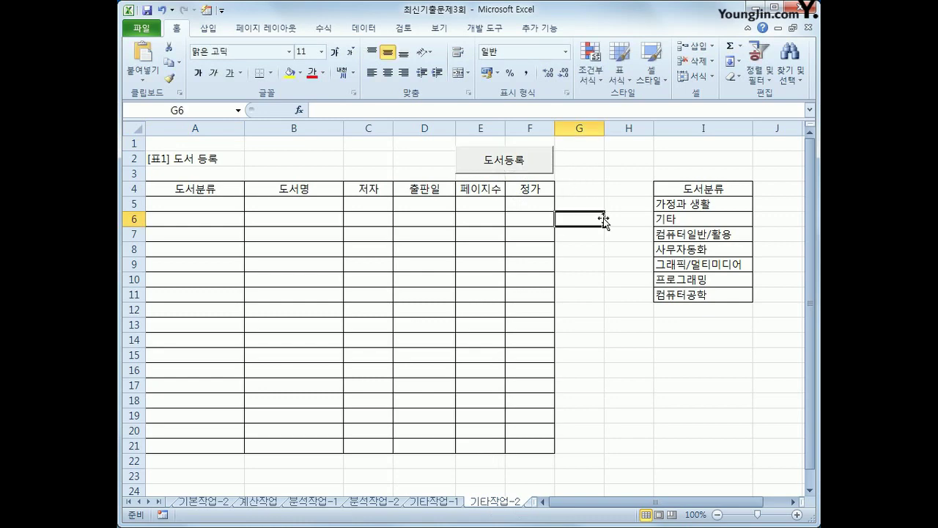
{"action": "left_click", "coordinate": [499, 29]}
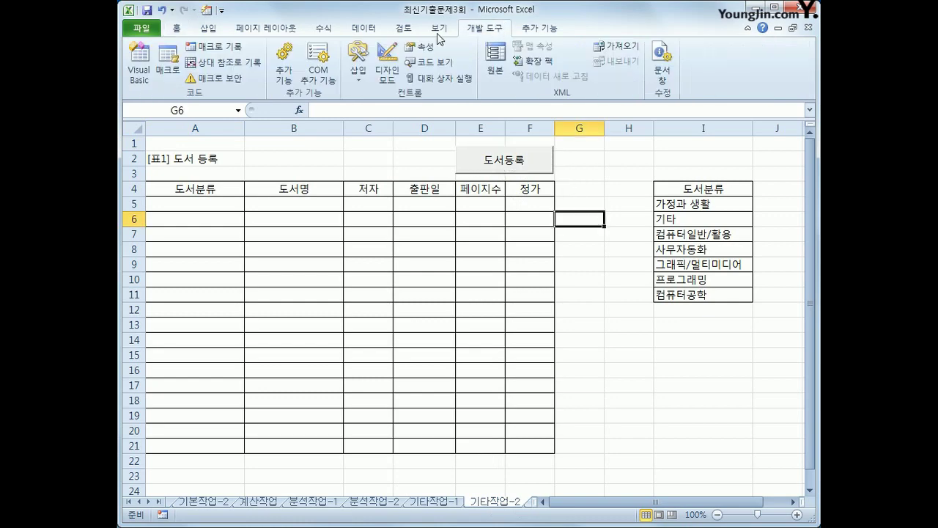
{"action": "left_click", "coordinate": [395, 76]}
{"action": "left_click", "coordinate": [484, 161]}
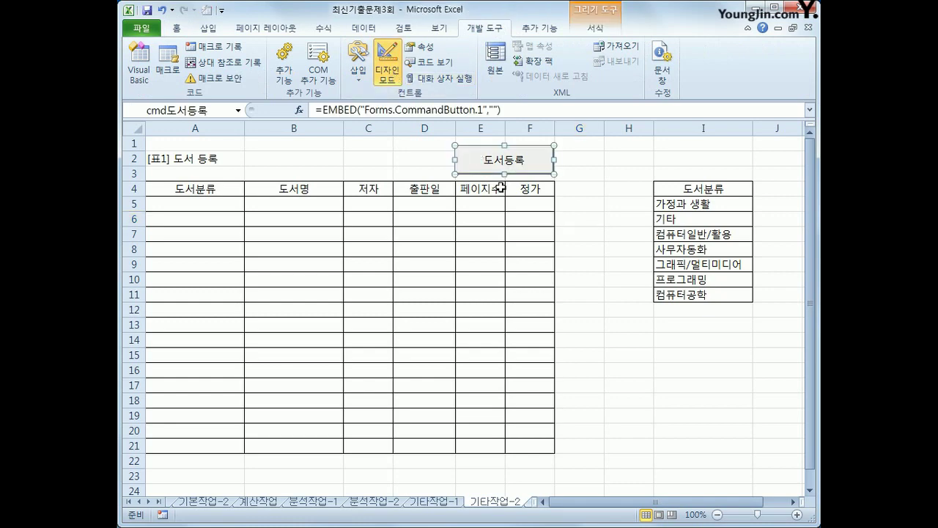
- Enter 도서등록.Show in cmd도서등록_Click, then view the 도서등록 form's code
{"action": "double_click", "coordinate": [487, 165]}
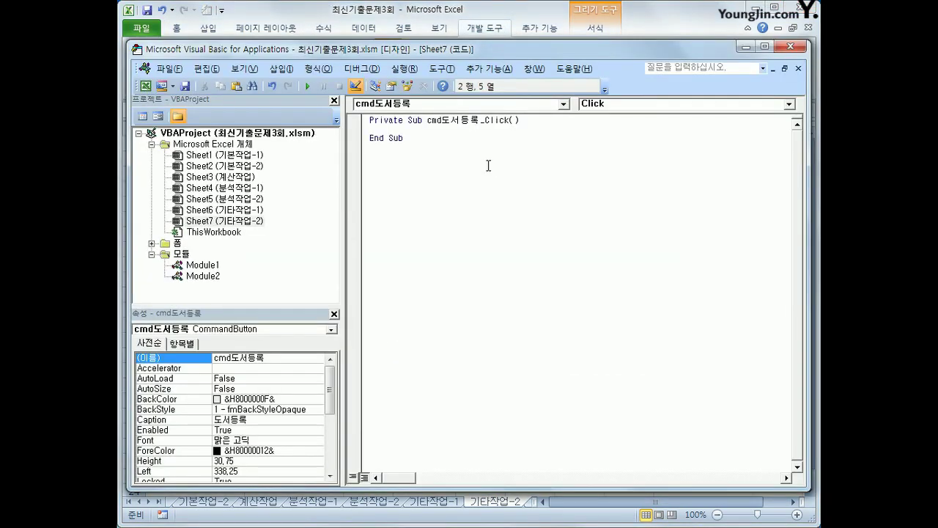
{"action": "type", "text": "ㄷ서등ㄹㅗㄱ.Show"}
{"action": "double_click", "coordinate": [178, 243]}
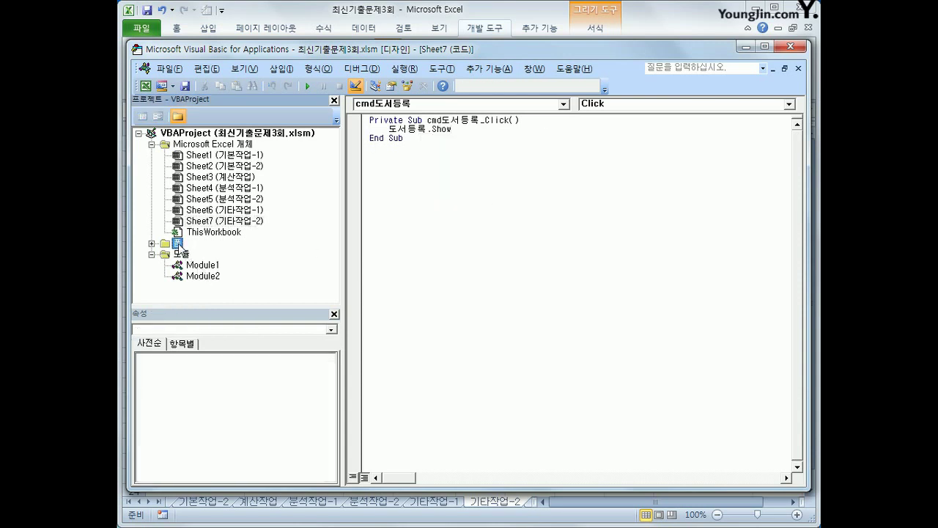
{"action": "left_click", "coordinate": [197, 255]}
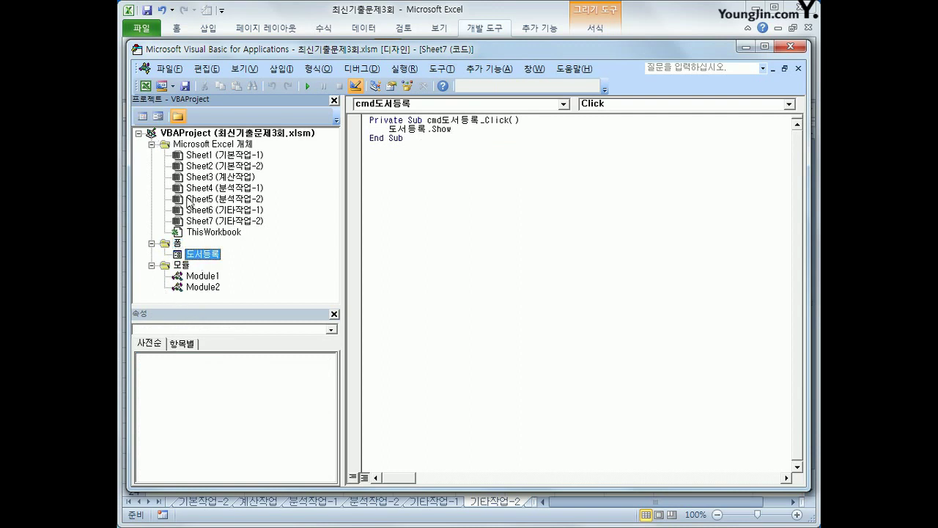
{"action": "left_click", "coordinate": [143, 118]}
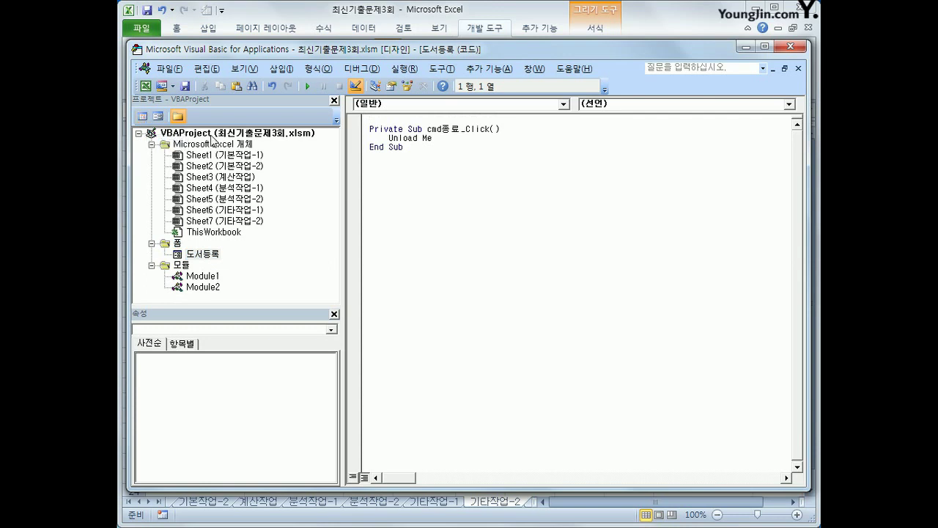
- Create a UserForm_Initialize procedure from the object and event dropdowns
{"action": "left_click", "coordinate": [397, 107]}
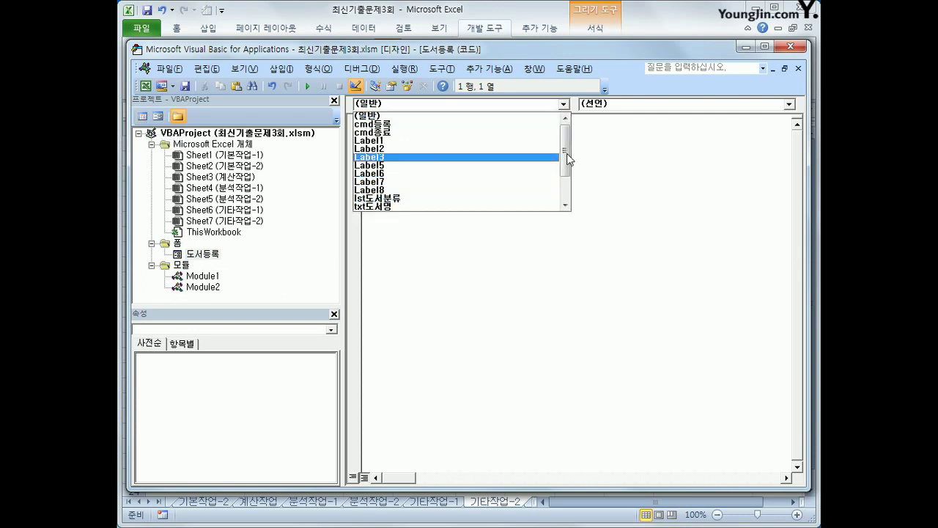
{"action": "scroll", "coordinate": [543, 176], "scroll_direction": "down", "scroll_amount": 2}
{"action": "left_click", "coordinate": [502, 206]}
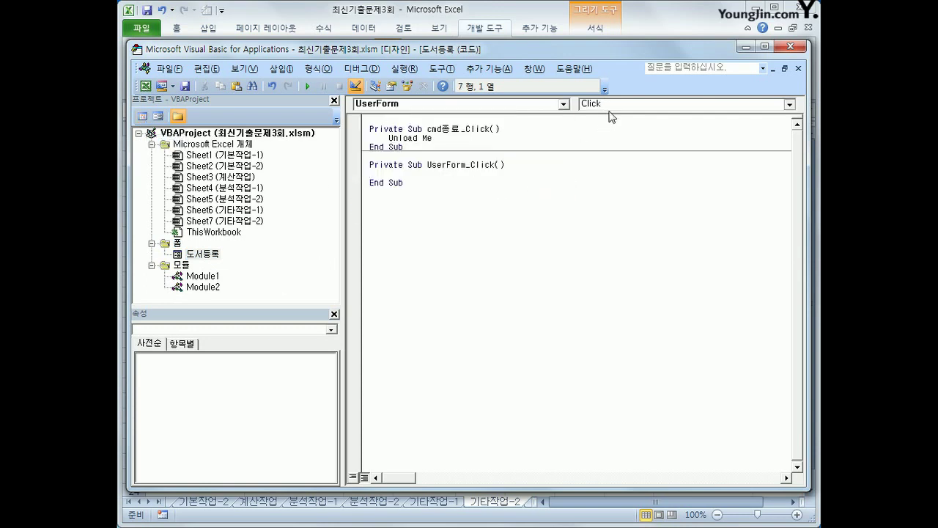
{"action": "left_click", "coordinate": [606, 104]}
{"action": "left_click", "coordinate": [616, 153]}
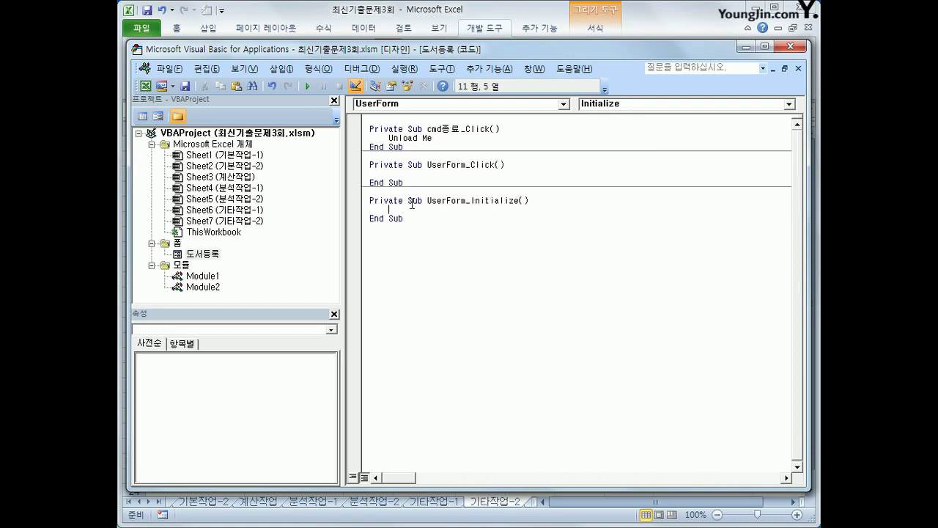
- Set lst도서분류.RowSource = "I5:I11" in the procedure and close the VBA editor
{"action": "type", "text": "lst도서분류."}
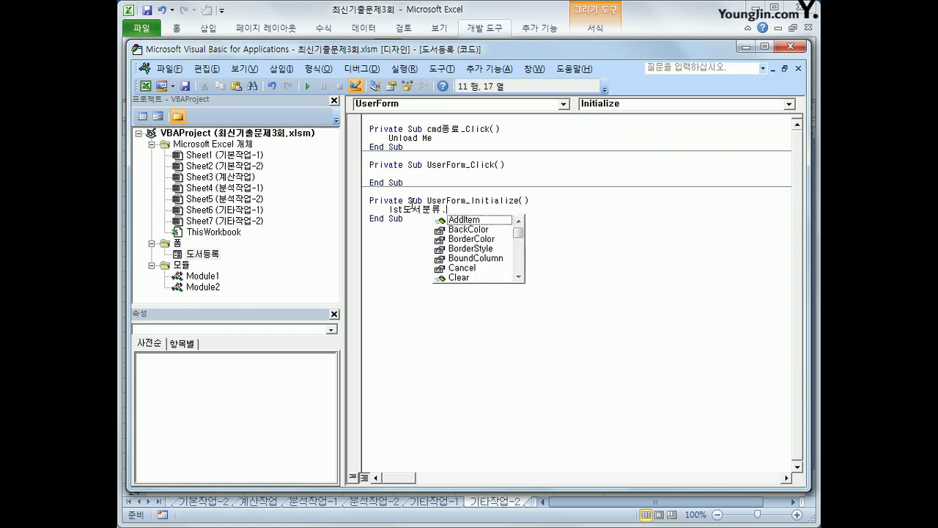
{"action": "type", "text": "ro"}
{"action": "key", "text": "Tab"}
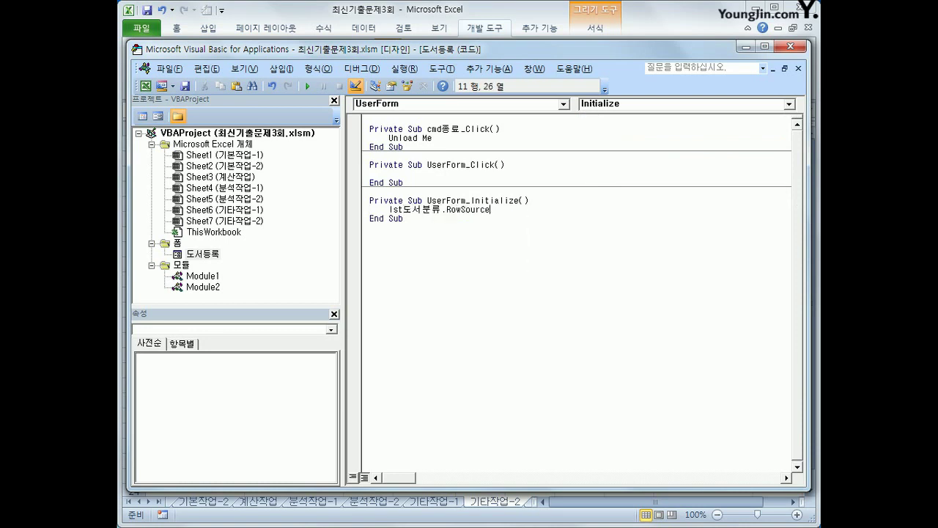
{"action": "type", "text": "= \"I5:I11\""}
{"action": "key", "text": "Down"}
{"action": "left_click", "coordinate": [790, 47]}
- Turn off Design Mode and run the 도서등록 button to open the registration form
{"action": "left_click", "coordinate": [380, 70]}
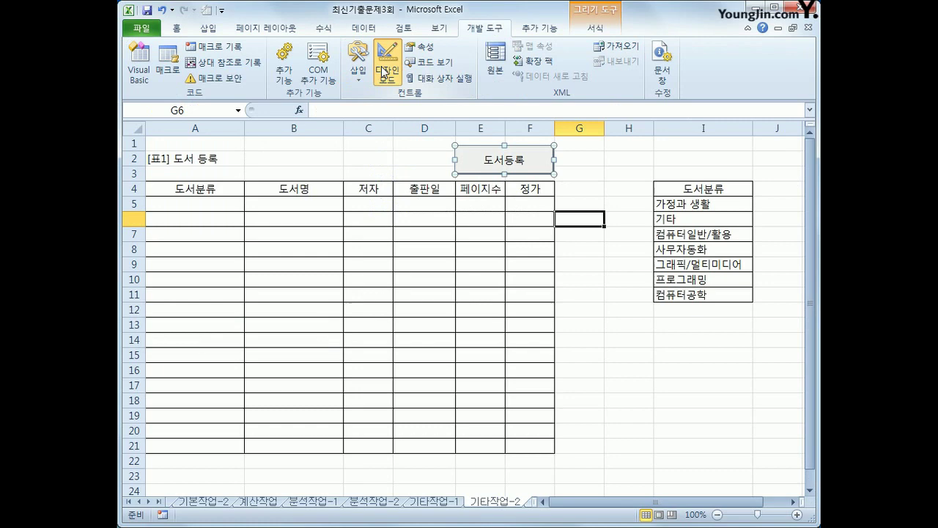
{"action": "left_click", "coordinate": [623, 325]}
{"action": "left_click", "coordinate": [503, 173]}
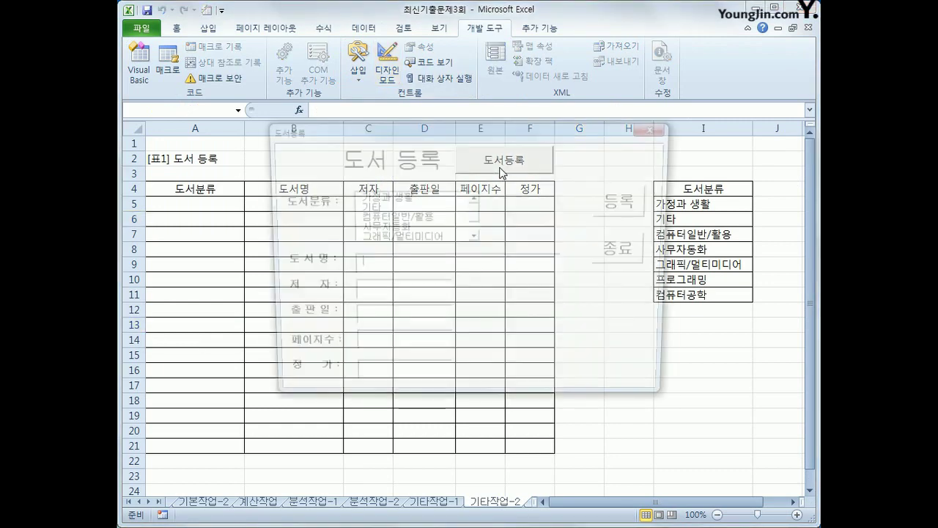
{"action": "left_click_drag", "start_coordinate": [497, 136], "coordinate": [534, 218]}
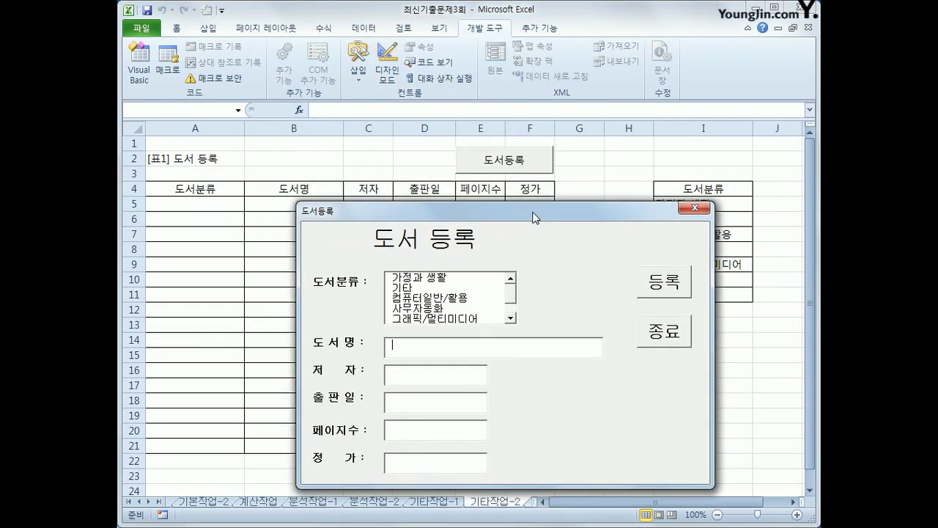
{"action": "mouse_move", "coordinate": [508, 304]}
{"action": "left_mouse_down"}
{"action": "mouse_move", "coordinate": [511, 316]}
{"action": "mouse_move", "coordinate": [514, 296]}
{"action": "left_mouse_up"}
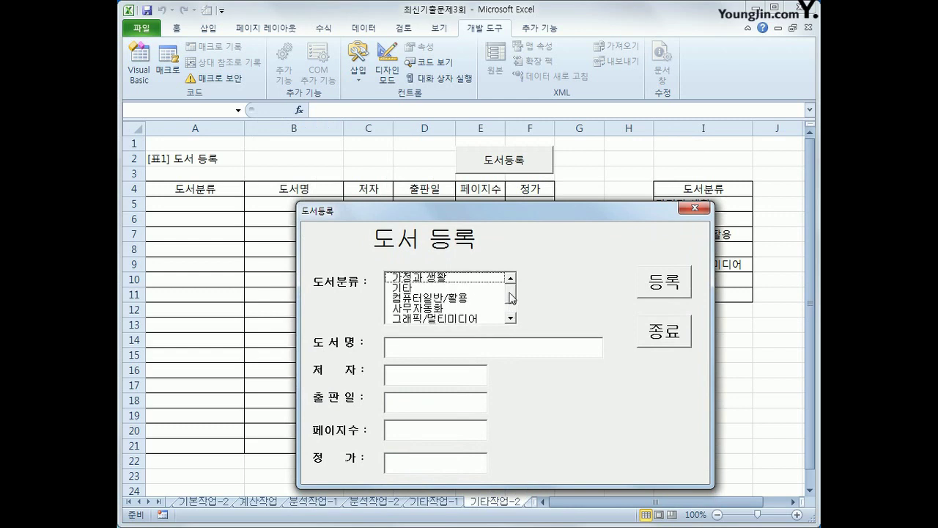
- Test the form by choosing 가정과 생활, trying 등록, then close it
{"action": "left_click", "coordinate": [447, 279]}
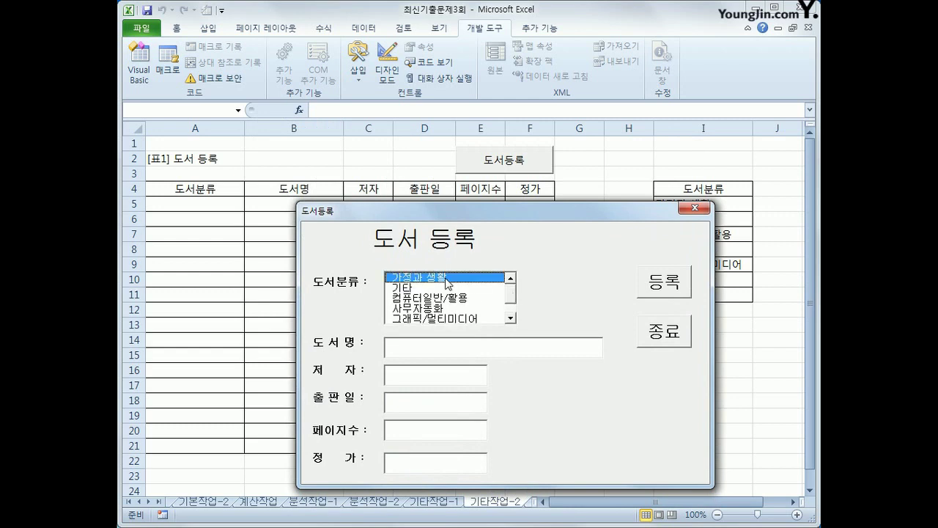
{"action": "left_click", "coordinate": [418, 379]}
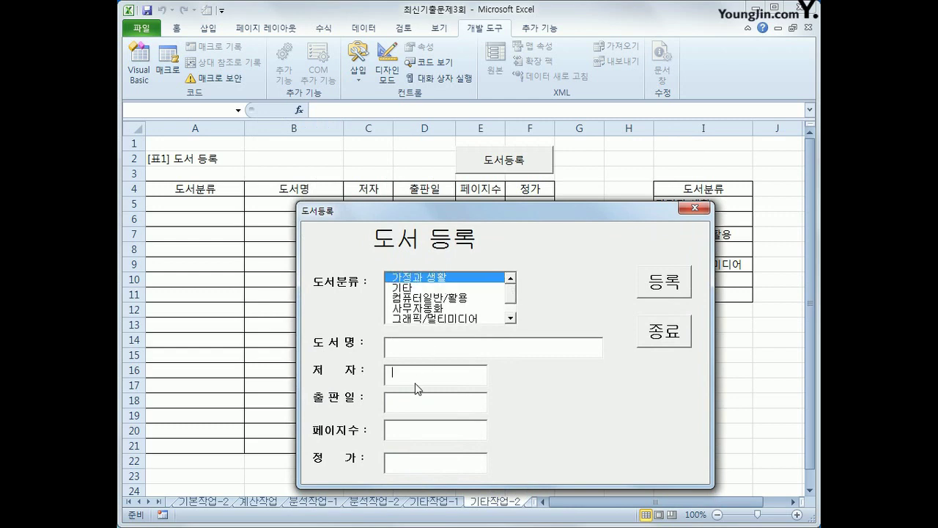
{"action": "left_click", "coordinate": [418, 405]}
{"action": "left_click", "coordinate": [670, 278]}
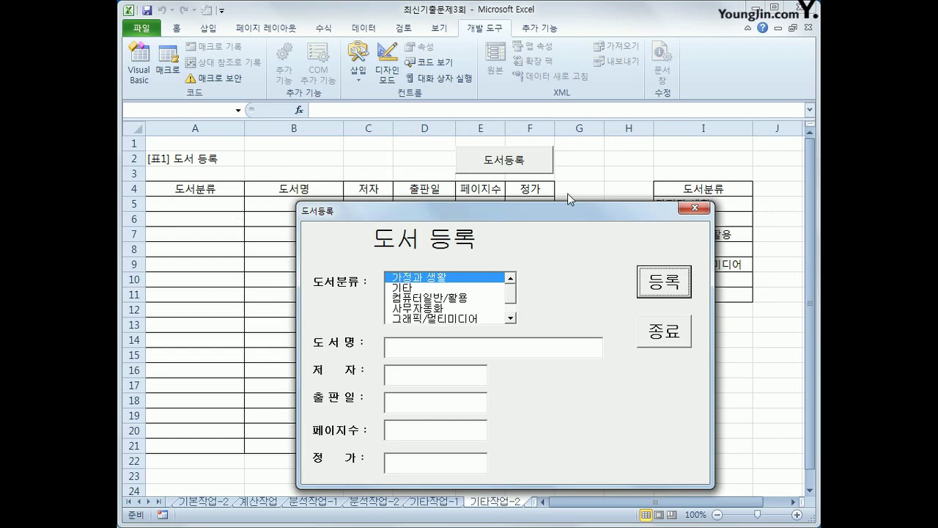
{"action": "left_click", "coordinate": [694, 208]}
{"action": "left_click", "coordinate": [171, 194]}
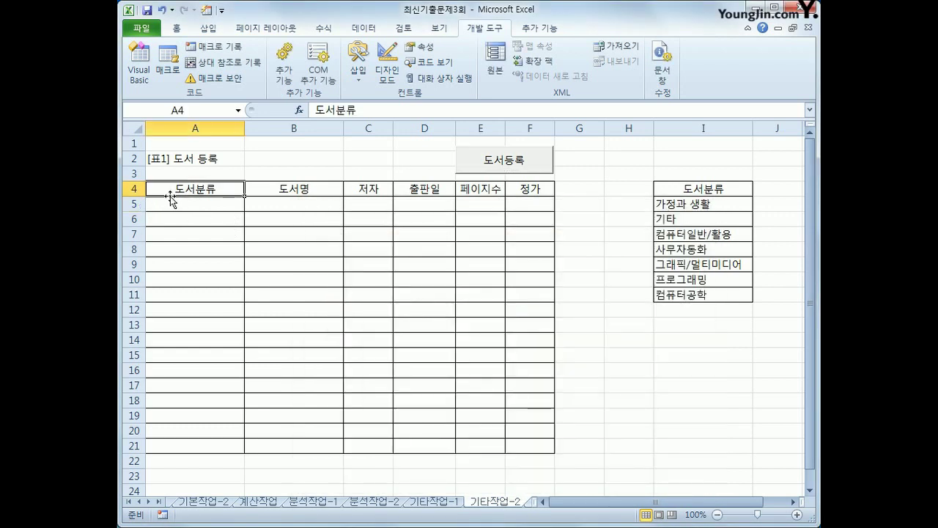
{"action": "left_click_drag", "start_coordinate": [178, 186], "coordinate": [519, 189]}
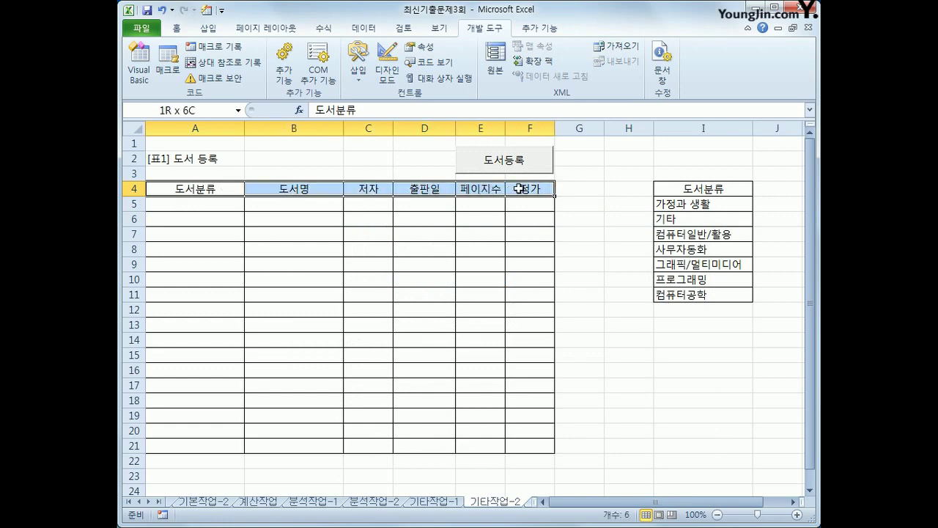
{"action": "left_click", "coordinate": [162, 160]}
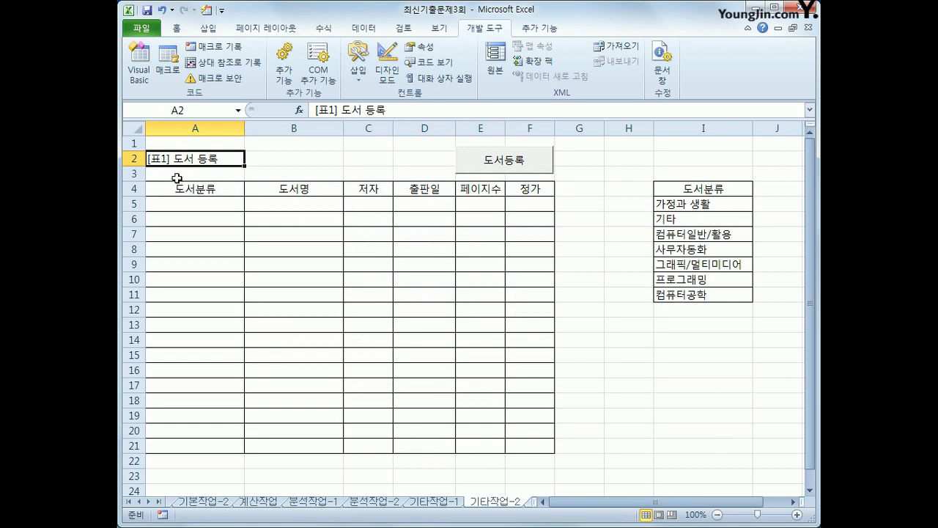
{"action": "left_click_drag", "start_coordinate": [176, 173], "coordinate": [529, 179]}
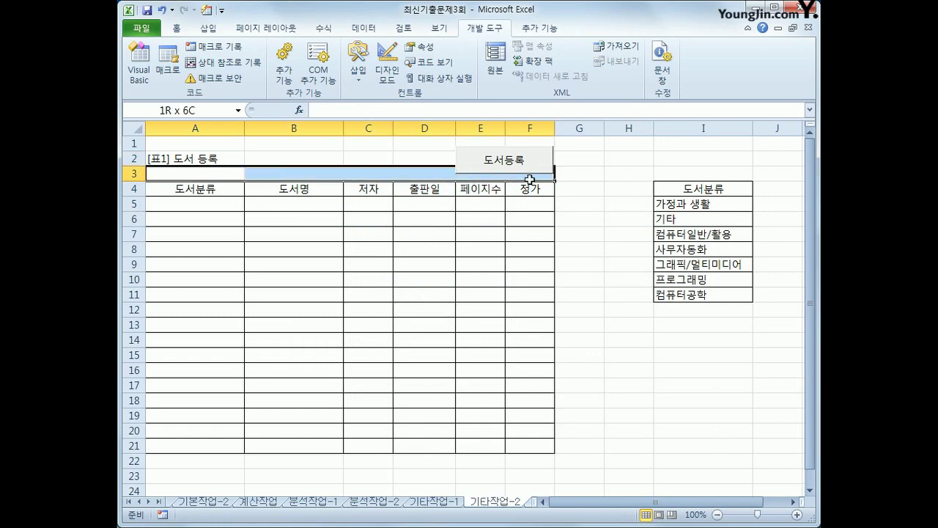
{"action": "left_click_drag", "start_coordinate": [203, 190], "coordinate": [549, 191]}
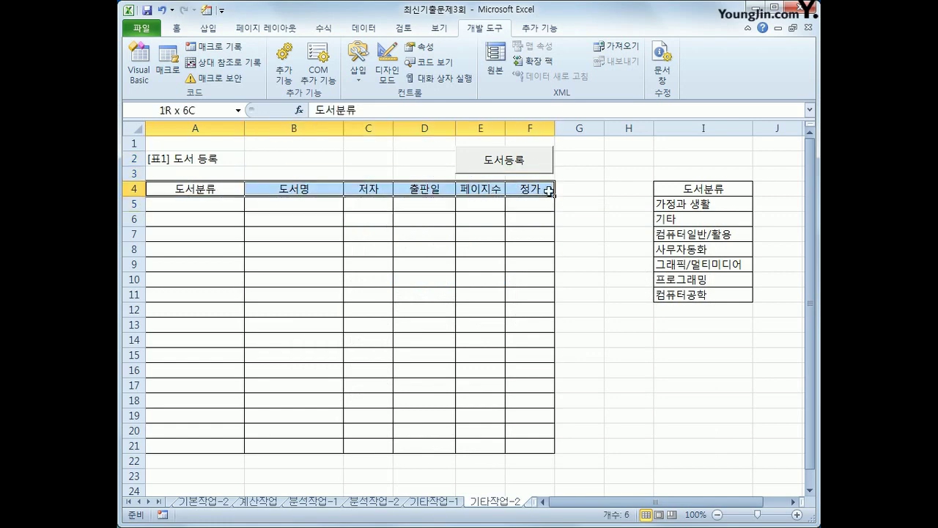
{"action": "left_click", "coordinate": [179, 150]}
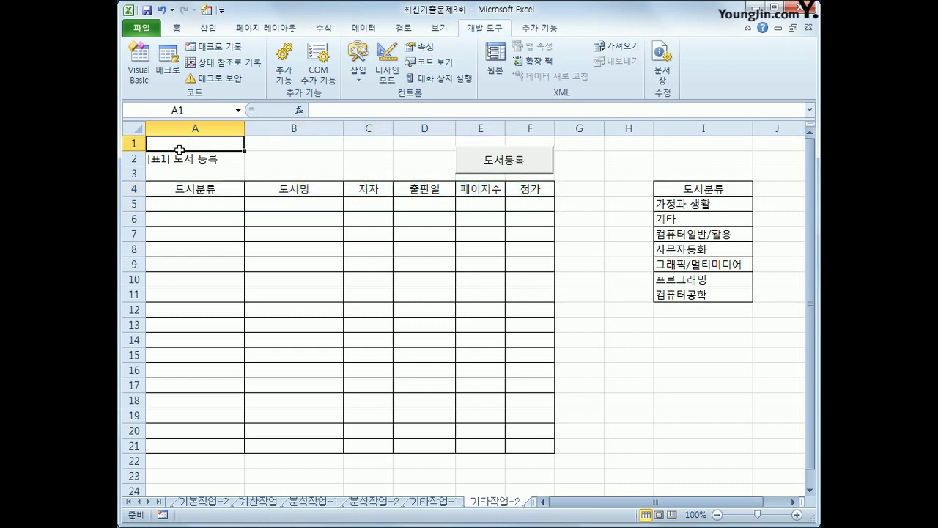
{"action": "left_click_drag", "start_coordinate": [179, 150], "coordinate": [181, 171]}
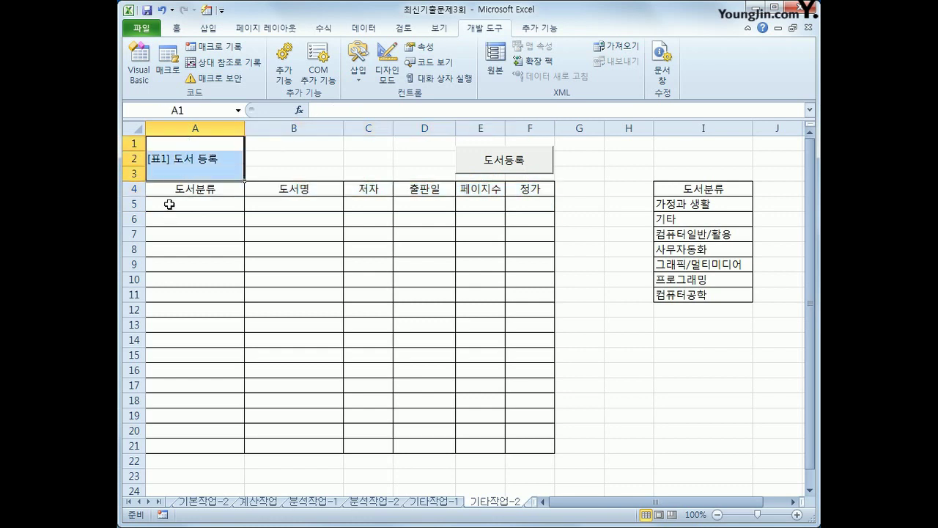
{"action": "left_click", "coordinate": [169, 205]}
{"action": "left_click_drag", "start_coordinate": [169, 143], "coordinate": [168, 167]}
{"action": "left_click", "coordinate": [167, 204]}
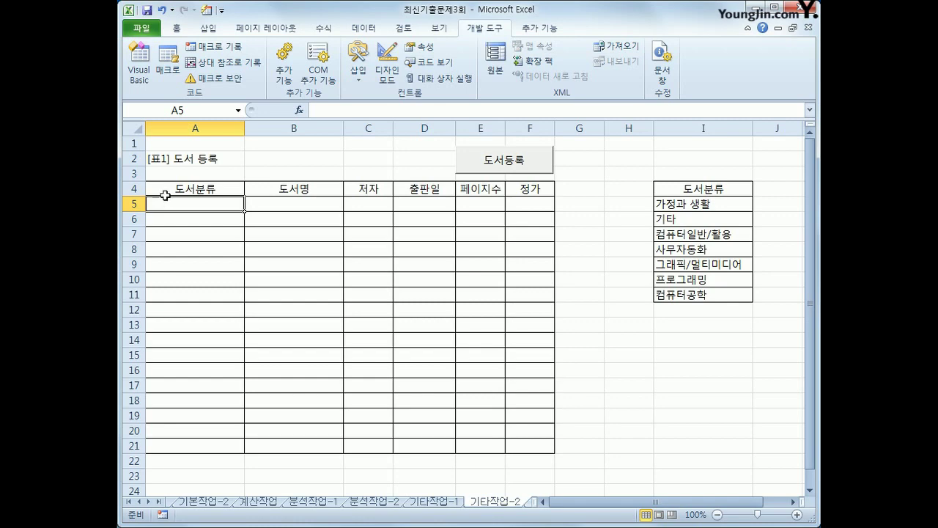
- Try the 도서등록 entry form, close it, and select cell A5
{"action": "left_click", "coordinate": [538, 173]}
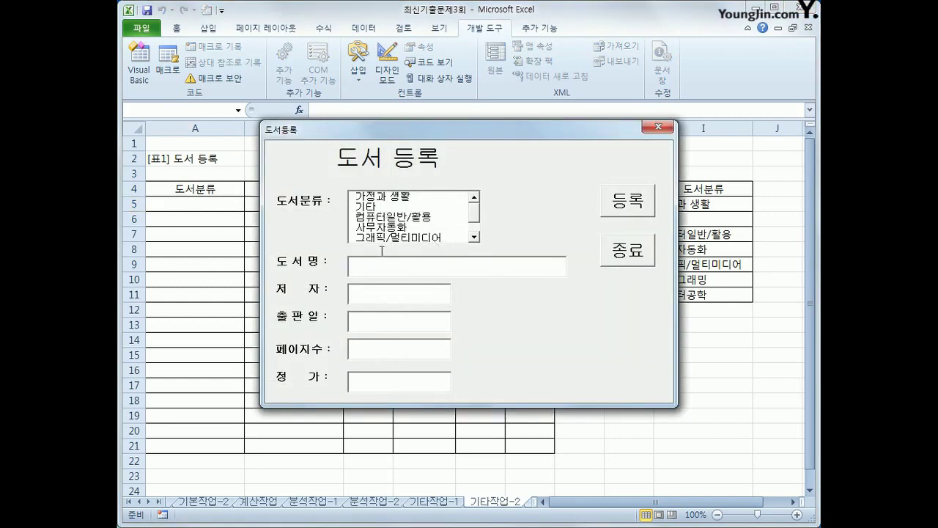
{"action": "left_click", "coordinate": [658, 127]}
{"action": "left_click", "coordinate": [217, 205]}
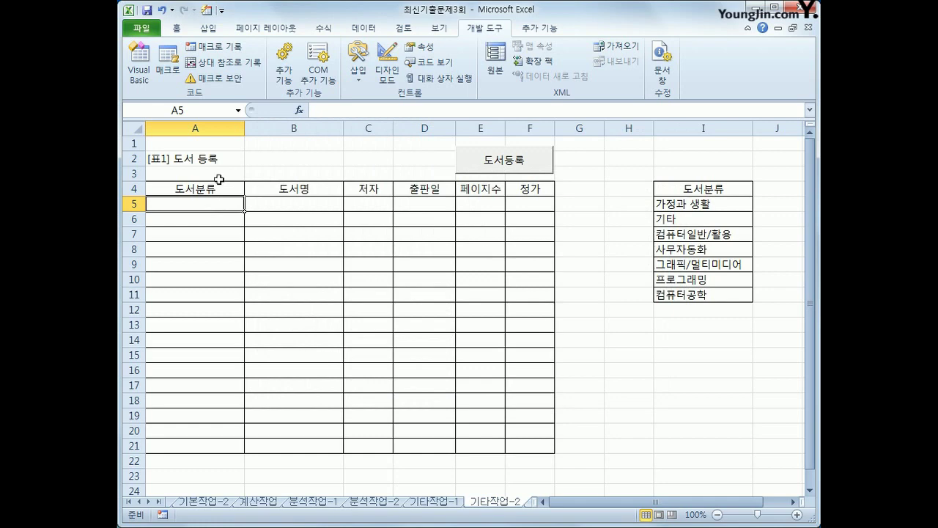
- Create the cmd등록 Click procedure in the form's code window
{"action": "left_click", "coordinate": [146, 69]}
{"action": "left_click", "coordinate": [439, 264]}
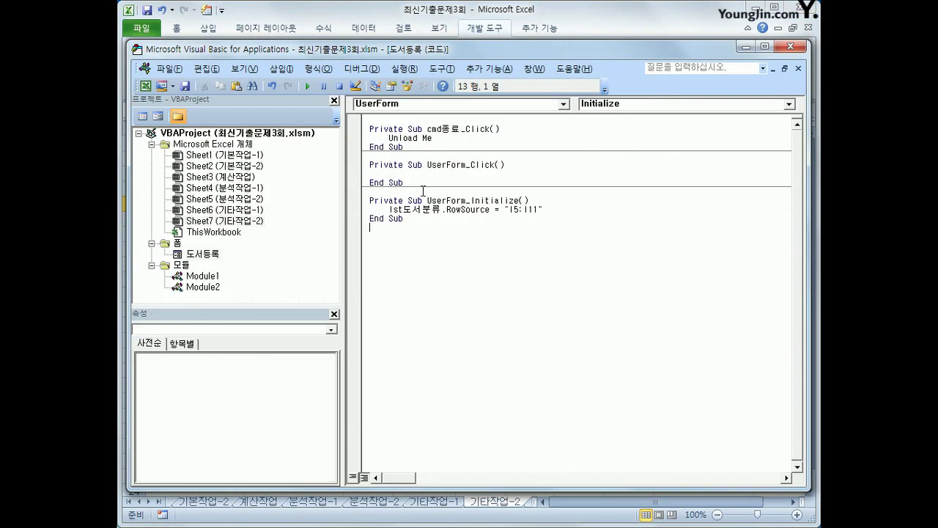
{"action": "left_click", "coordinate": [564, 103]}
{"action": "left_click", "coordinate": [566, 126]}
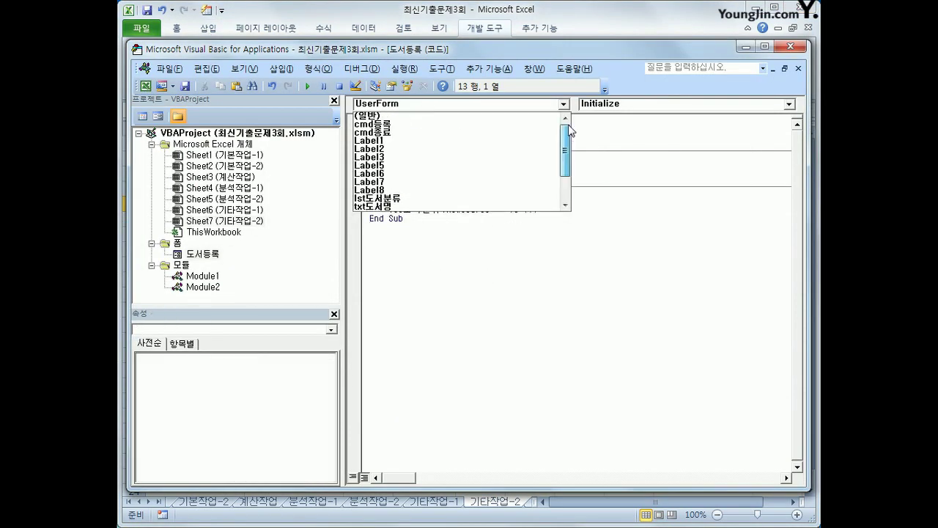
{"action": "left_click", "coordinate": [471, 131]}
{"action": "key", "text": "Tab"}
{"action": "key", "text": "Return"}
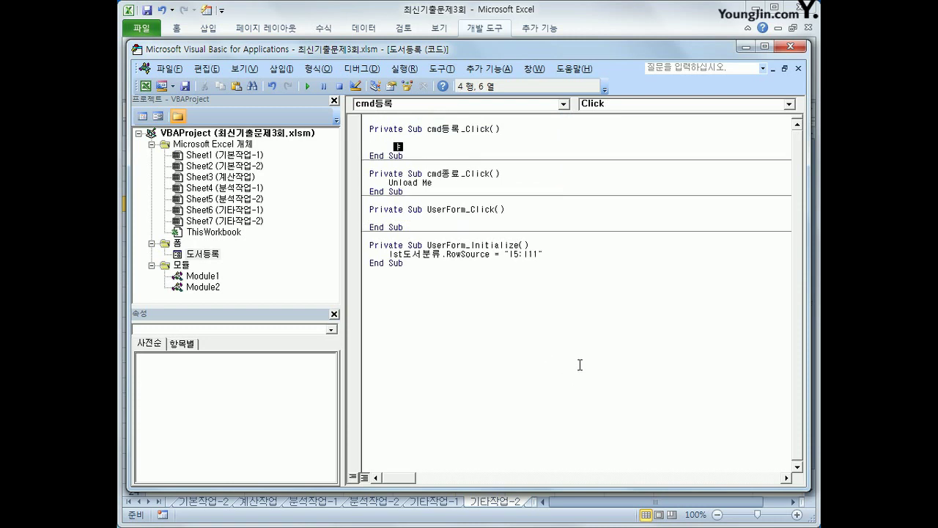
- Enter i = Range("A4").CurrentRegion.Rows.Count + 4 to find the next row
{"action": "type", "text": "i = range(\"A"}
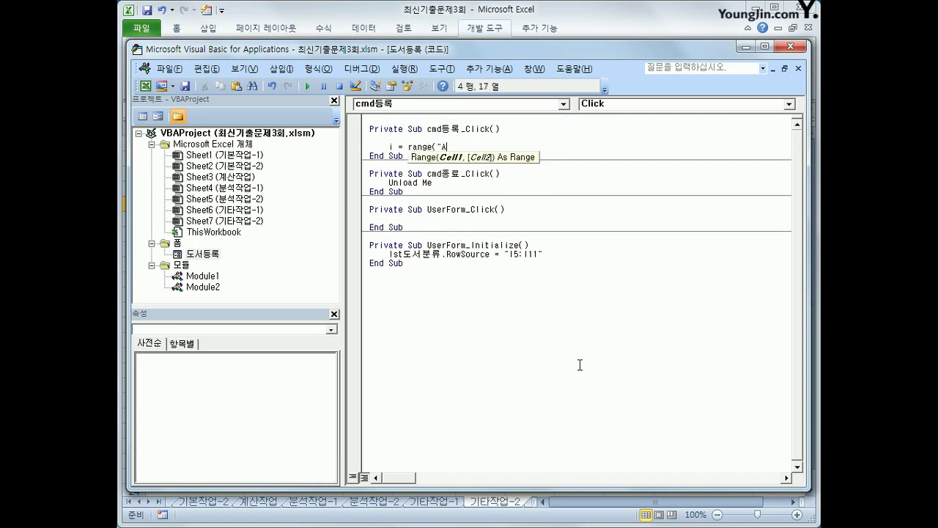
{"action": "type", "text": "4\").cun"}
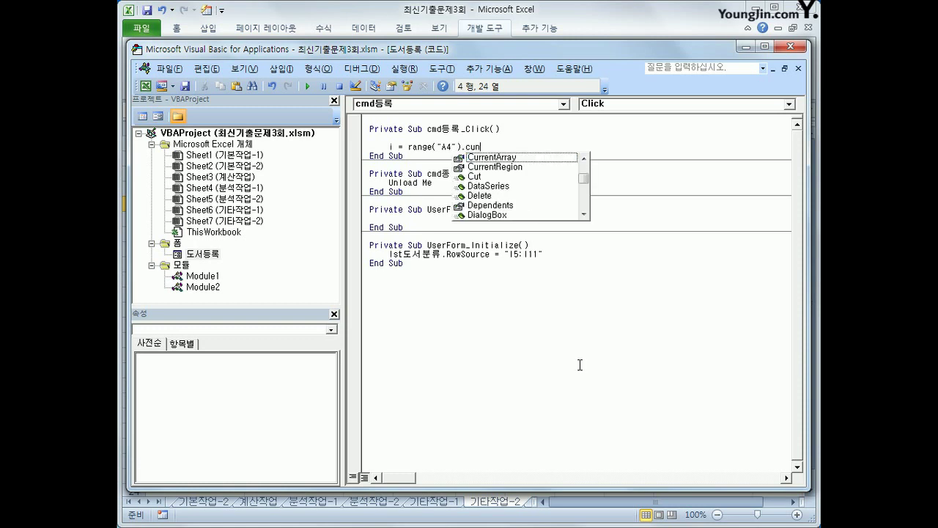
{"action": "key", "text": "Down"}
{"action": "key", "text": "Tab"}
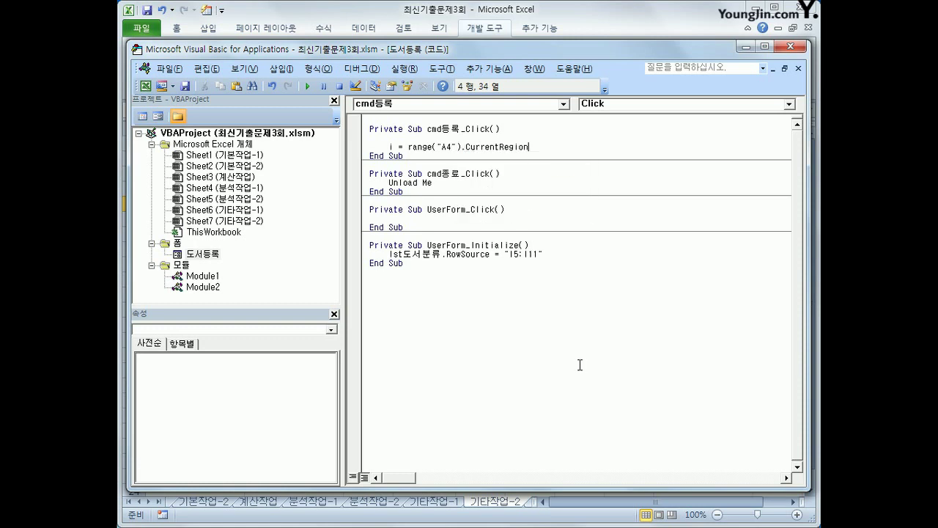
{"action": "type", "text": ".rows.Count +4"}
{"action": "key", "text": "Return"}
{"action": "key", "text": "Return"}
- Write Cells(i, 1) = lst도서분류 and duplicate that line below
{"action": "type", "text": "cel"}
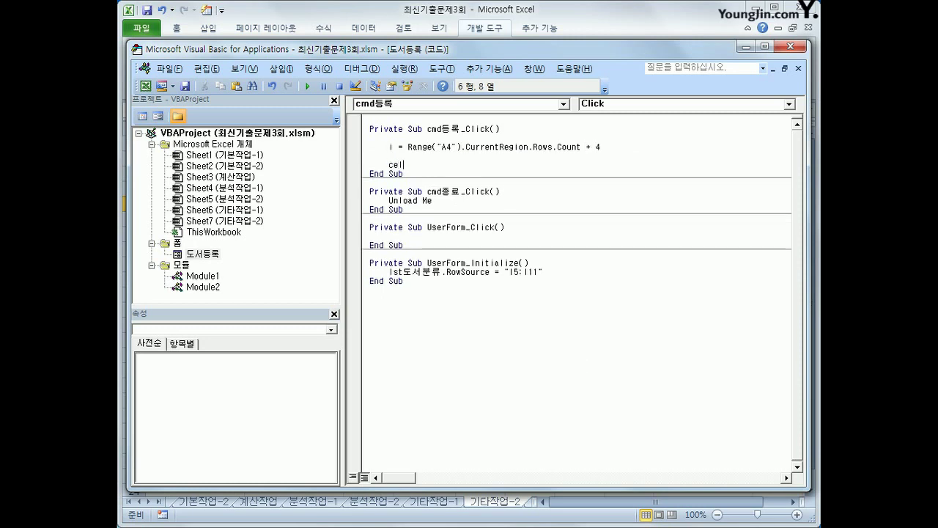
{"action": "type", "text": "ls(i,1) = lstㄷ"}
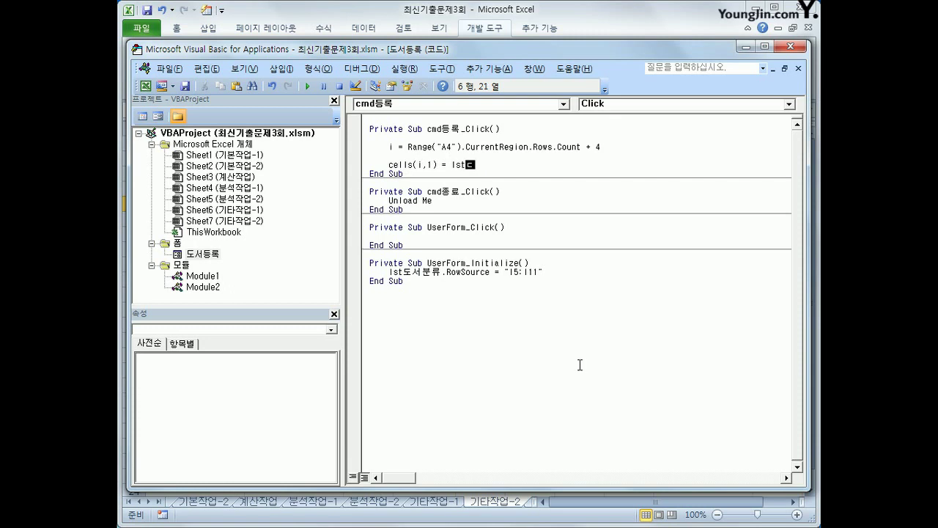
{"action": "type", "text": "도서분류"}
{"action": "key", "text": "Return"}
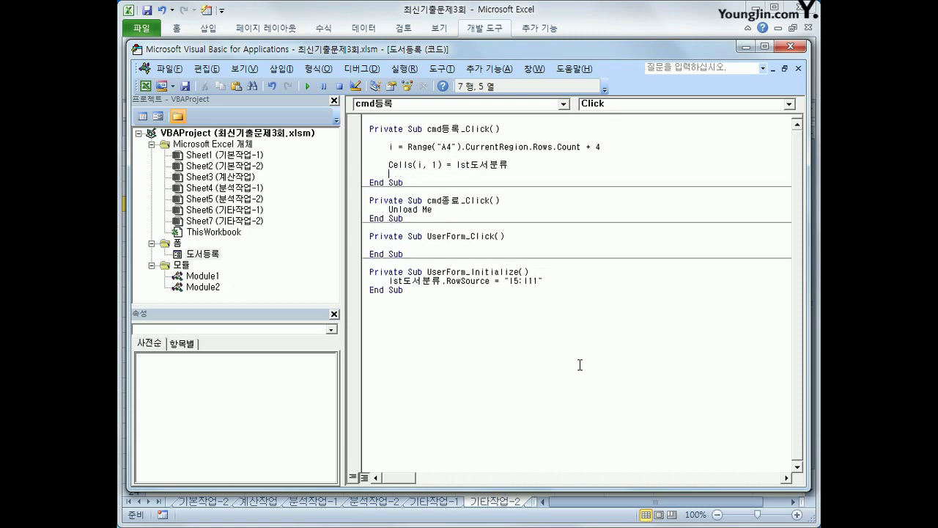
{"action": "key", "text": "Up"}
{"action": "key", "text": "shift+End"}
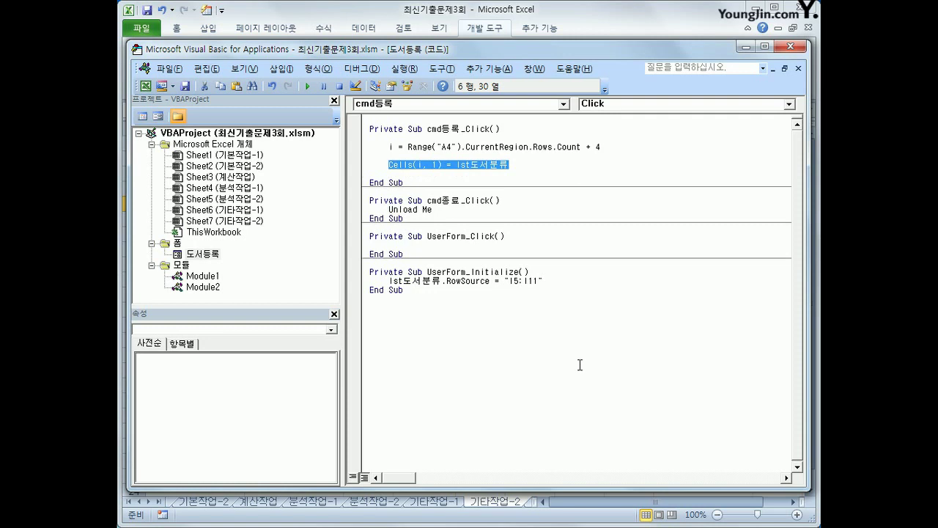
{"action": "key", "text": "ctrl+c"}
{"action": "key", "text": "Down"}
{"action": "key", "text": "ctrl+v"}
- Change the copied line to Cells(i, 2) = txt도서명
{"action": "key", "text": "Left"}
{"action": "key", "text": "Left"}
{"action": "key", "text": "Left"}
{"action": "key", "text": "Left"}
{"action": "key", "text": "Left"}
{"action": "key", "text": "Left"}
{"action": "key", "text": "Left"}
{"action": "key", "text": "Left"}
{"action": "key", "text": "Left"}
{"action": "key", "text": "Left"}
{"action": "key", "text": "Left"}
{"action": "key", "text": "Left"}
{"action": "key", "text": "Left"}
{"action": "key", "text": "Left"}
{"action": "key", "text": "Left"}
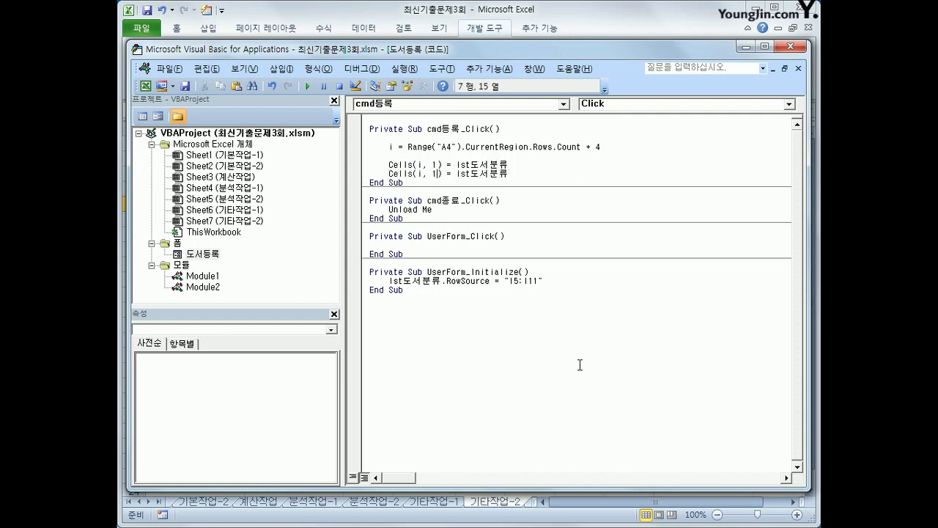
{"action": "key", "text": "BackSpace"}
{"action": "type", "text": "2"}
{"action": "key", "text": "End"}
{"action": "key", "text": "Left"}
{"action": "key", "text": "Left"}
{"action": "key", "text": "Left"}
{"action": "key", "text": "Left"}
{"action": "key", "text": "Left"}
{"action": "key", "text": "Left"}
{"action": "key", "text": "Left"}
{"action": "key", "text": "Left"}
{"action": "key", "text": "Left"}
{"action": "key", "text": "Left"}
{"action": "key", "text": "Left"}
{"action": "key", "text": "Left"}
{"action": "key", "text": "Left"}
{"action": "key", "text": "Left"}
{"action": "key", "text": "Left"}
{"action": "key", "text": "Left"}
{"action": "key", "text": "Left"}
{"action": "key", "text": "Right"}
{"action": "key", "text": "Right"}
{"action": "key", "text": "Right"}
{"action": "key", "text": "Right"}
{"action": "key", "text": "Right"}
{"action": "key", "text": "Right"}
{"action": "key", "text": "shift+End"}
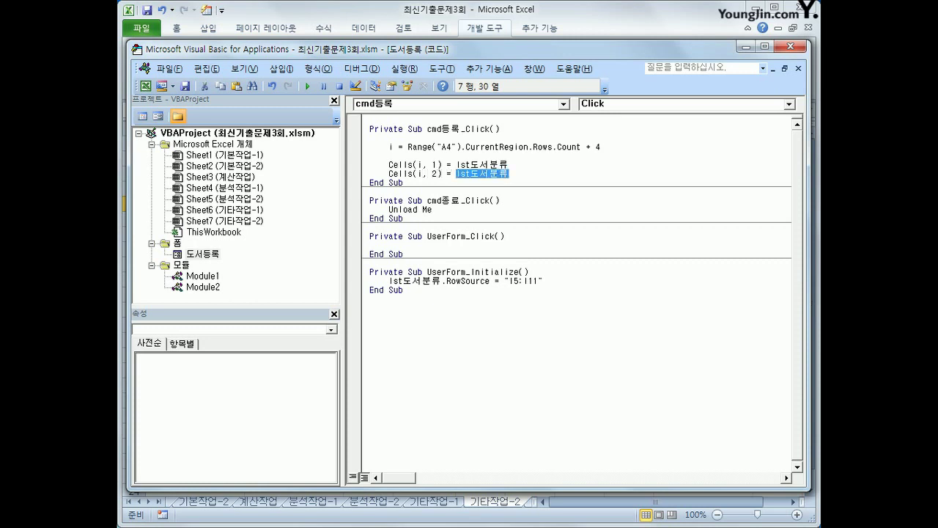
{"action": "type", "text": "txt도서"}
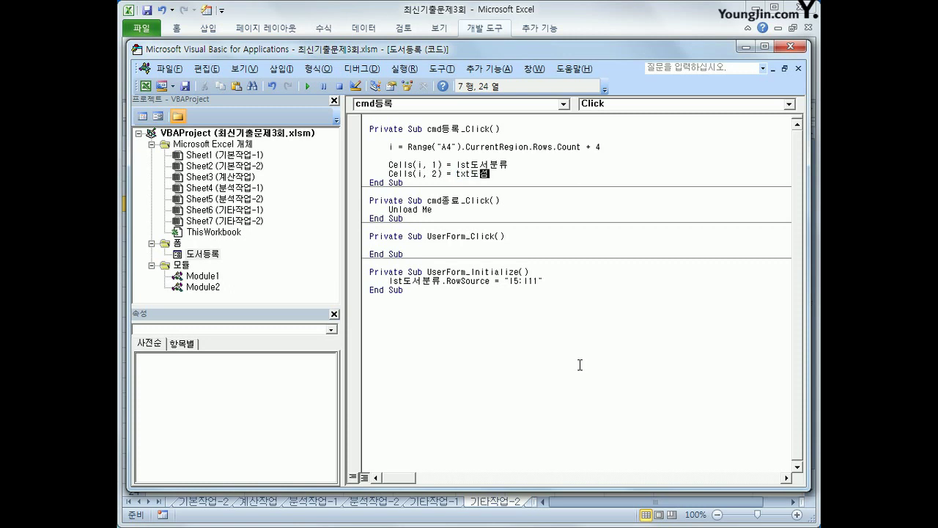
{"action": "type", "text": "명"}
- Copy the txt도서명 line and paste a duplicate beneath it
{"action": "key", "text": "shift+Home"}
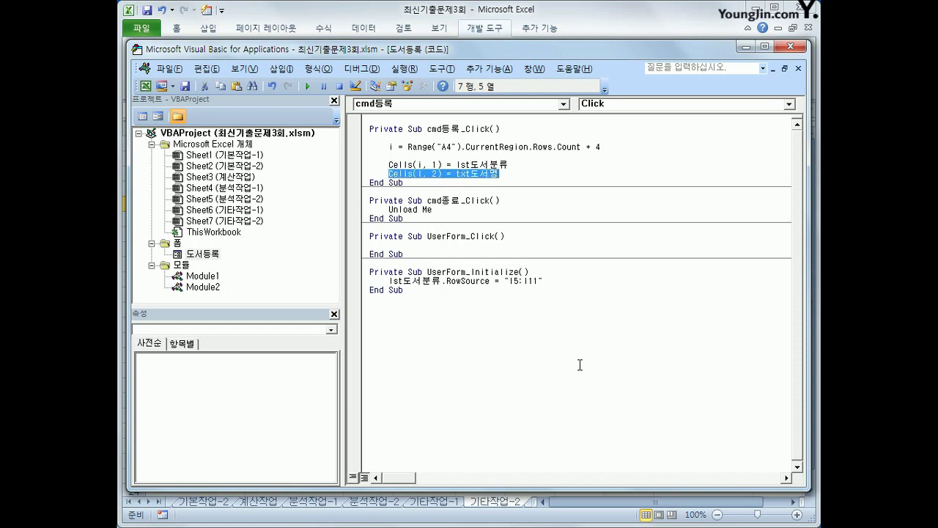
{"action": "key", "text": "ctrl+c"}
{"action": "key", "text": "End"}
{"action": "key", "text": "Return"}
{"action": "key", "text": "ctrl+v"}
- Turn the copied line into Cells(i, 3) = txt저자
{"action": "key", "text": "ctrl+Left"}
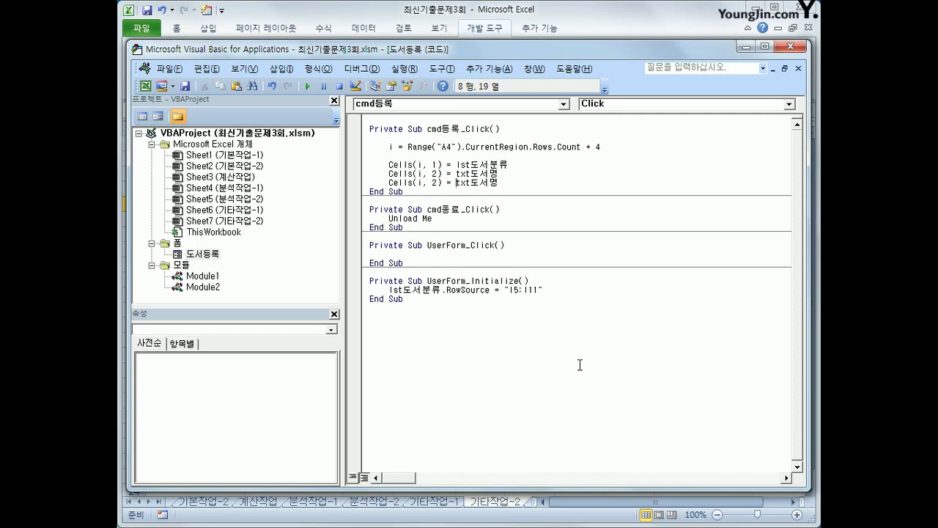
{"action": "key", "text": "Left"}
{"action": "key", "text": "Left"}
{"action": "key", "text": "Left"}
{"action": "key", "text": "Left"}
{"action": "key", "text": "BackSpace"}
{"action": "type", "text": "3"}
{"action": "key", "text": "Right"}
{"action": "key", "text": "Right"}
{"action": "key", "text": "Right"}
{"action": "key", "text": "Right"}
{"action": "key", "text": "Right"}
{"action": "key", "text": "Right"}
{"action": "type", "text": "저자"}
{"action": "key", "text": "shift+End"}
{"action": "key", "text": "Delete"}
{"action": "key", "text": "Return"}
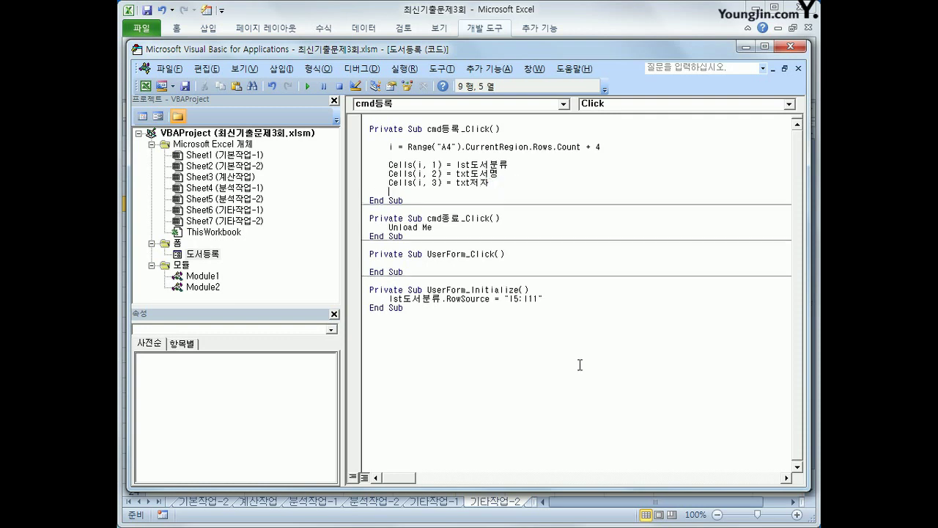
- Add Cells(i, 4) = txt출판일 from another pasted copy
{"action": "key", "text": "ctrl+v"}
{"action": "key", "text": "Left"}
{"action": "key", "text": "Left"}
{"action": "key", "text": "Left"}
{"action": "key", "text": "Left"}
{"action": "key", "text": "Left"}
{"action": "key", "text": "Left"}
{"action": "key", "text": "Left"}
{"action": "key", "text": "Left"}
{"action": "key", "text": "Left"}
{"action": "key", "text": "Left"}
{"action": "key", "text": "Left"}
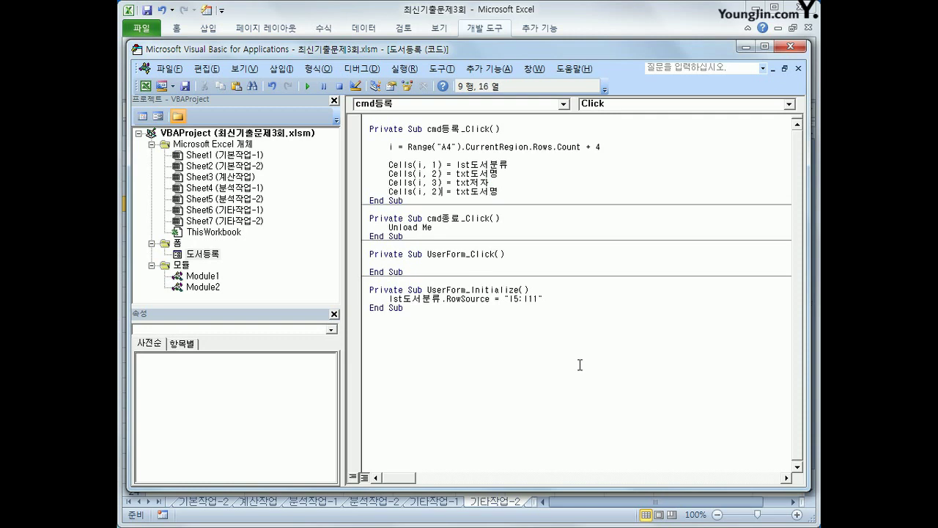
{"action": "key", "text": "Delete"}
{"action": "type", "text": "4"}
{"action": "key", "text": "Right"}
{"action": "key", "text": "Right"}
{"action": "key", "text": "Right"}
{"action": "key", "text": "Right"}
{"action": "key", "text": "Right"}
{"action": "key", "text": "Right"}
{"action": "type", "text": "cn"}
{"action": "key", "text": "BackSpace"}
{"action": "key", "text": "BackSpace"}
{"action": "key", "text": "Hangul"}
{"action": "type", "text": "추"}
{"action": "type", "text": "판일"}
{"action": "key", "text": "shift+End"}
{"action": "key", "text": "Delete"}
{"action": "key", "text": "Return"}
- Add Cells(i, 5) = txt페이지수.Value
{"action": "key", "text": "ctrl+v"}
{"action": "key", "text": "Left"}
{"action": "key", "text": "Left"}
{"action": "key", "text": "Left"}
{"action": "key", "text": "Left"}
{"action": "key", "text": "Left"}
{"action": "key", "text": "Left"}
{"action": "key", "text": "Left"}
{"action": "key", "text": "Left"}
{"action": "key", "text": "Left"}
{"action": "key", "text": "Left"}
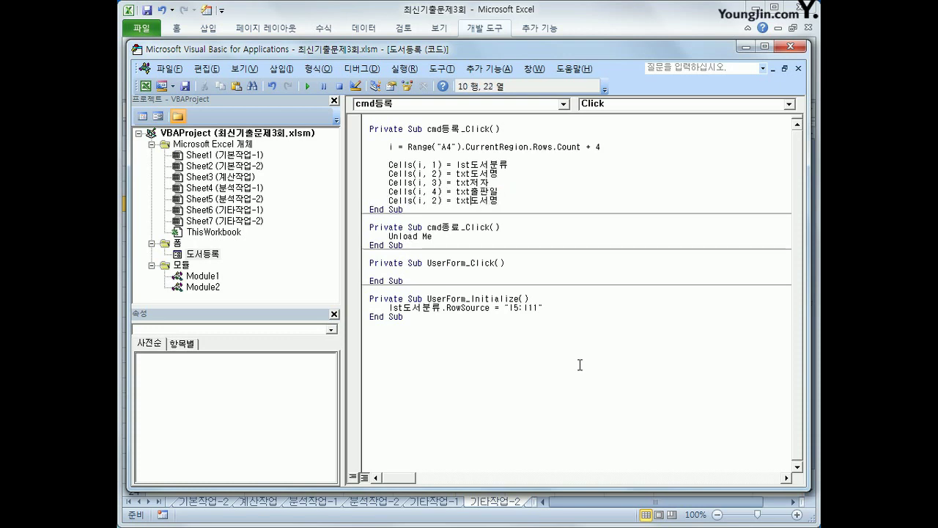
{"action": "key", "text": "BackSpace"}
{"action": "type", "text": "5"}
{"action": "key", "text": "Right"}
{"action": "key", "text": "Right"}
{"action": "key", "text": "Right"}
{"action": "key", "text": "Right"}
{"action": "key", "text": "Right"}
{"action": "key", "text": "Right"}
{"action": "key", "text": "Right"}
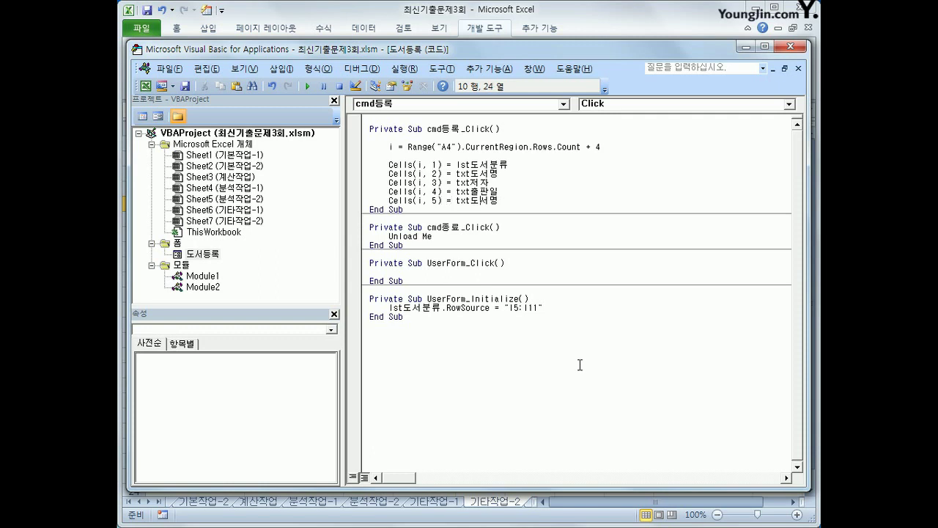
{"action": "type", "text": "출"}
{"action": "type", "text": "이지수.v"}
{"action": "type", "text": "a"}
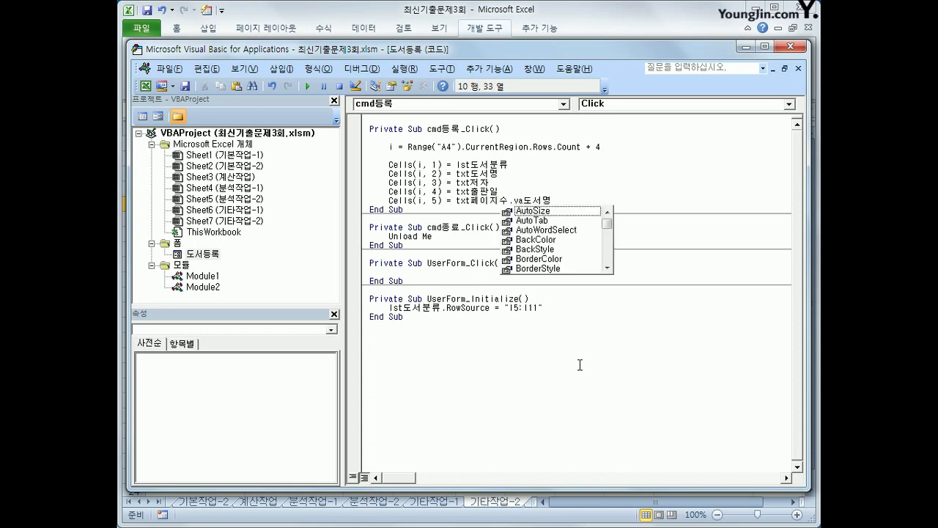
{"action": "type", "text": "lue"}
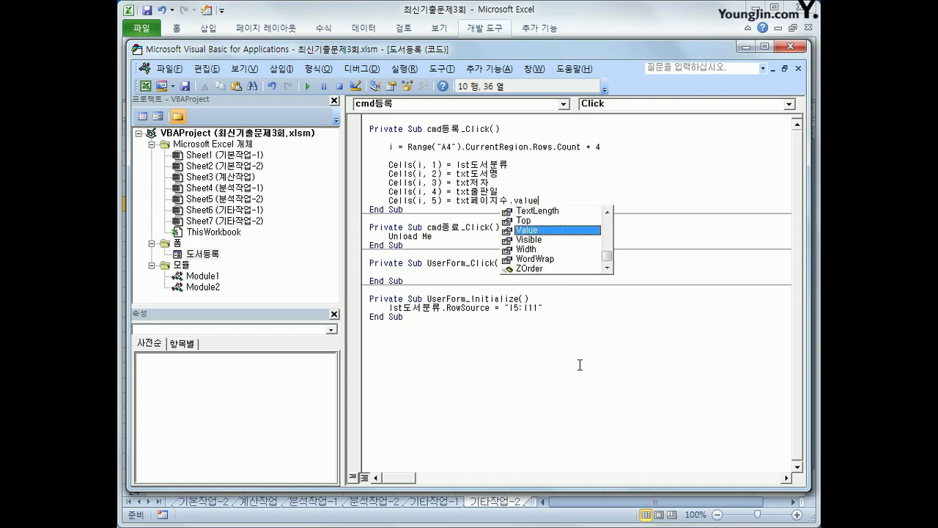
{"action": "key", "text": "Tab"}
{"action": "key", "text": "Return"}
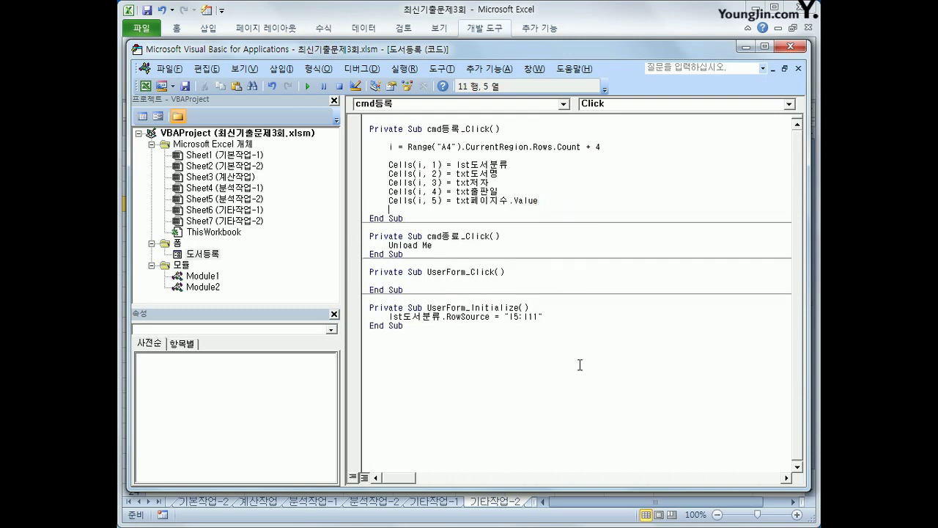
- Add Cells(i, 6) = Format(txt정가, "#,###") for the price column
{"action": "key", "text": "ctrl+v"}
{"action": "key", "text": "Left"}
{"action": "key", "text": "Left"}
{"action": "key", "text": "Left"}
{"action": "key", "text": "Left"}
{"action": "key", "text": "Left"}
{"action": "key", "text": "Left"}
{"action": "key", "text": "Left"}
{"action": "key", "text": "Left"}
{"action": "key", "text": "Left"}
{"action": "key", "text": "Left"}
{"action": "key", "text": "Left"}
{"action": "key", "text": "Delete"}
{"action": "type", "text": "6"}
{"action": "key", "text": "Right"}
{"action": "key", "text": "Right"}
{"action": "key", "text": "Right"}
{"action": "key", "text": "Right"}
{"action": "type", "text": "ㅁ"}
{"action": "key", "text": "BackSpace"}
{"action": "type", "text": "format("}
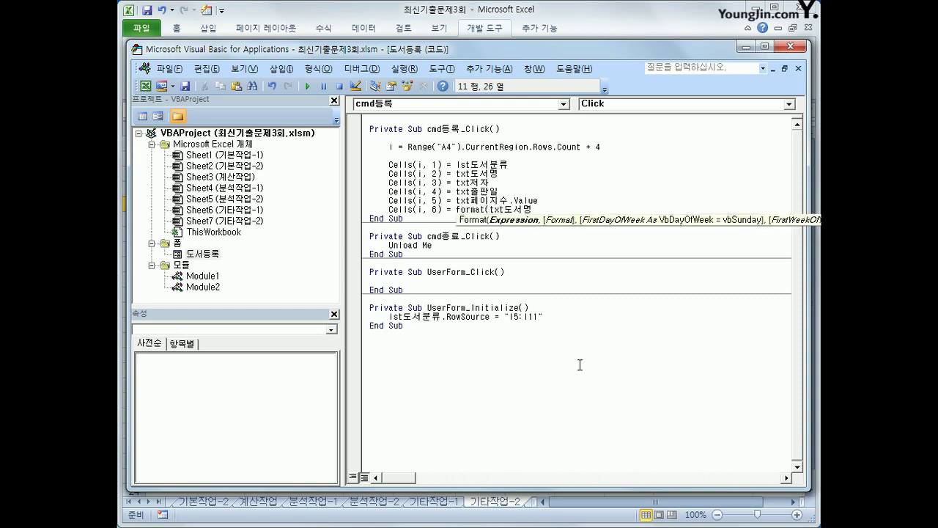
{"action": "key", "text": "Right"}
{"action": "key", "text": "Right"}
{"action": "key", "text": "Right"}
{"action": "type", "text": "정ㄱㅏ, \""}
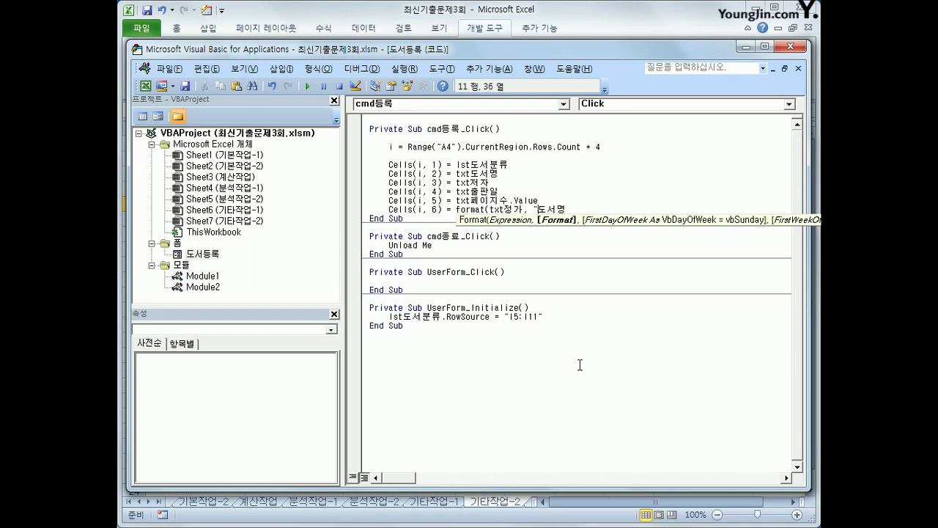
{"action": "type", "text": "#,###\")"}
{"action": "key", "text": "shift+End"}
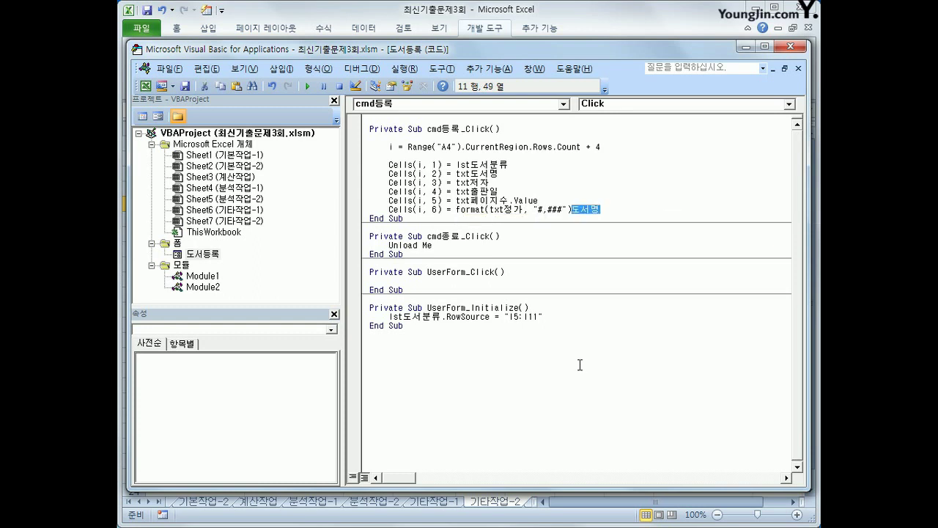
{"action": "key", "text": "Delete"}
{"action": "key", "text": "Return"}
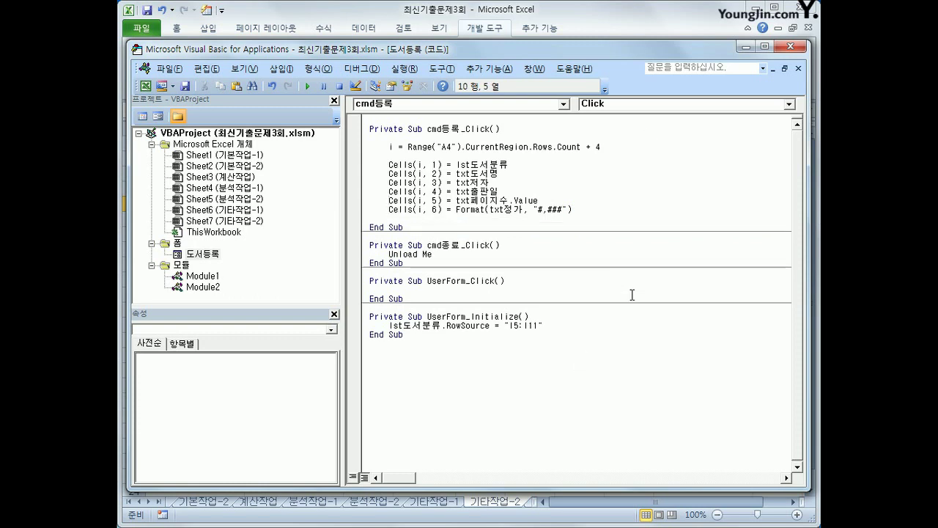
- Return to the worksheet and launch the 도서등록 form
{"action": "left_click", "coordinate": [790, 46]}
{"action": "left_click", "coordinate": [623, 339]}
{"action": "left_click", "coordinate": [511, 159]}
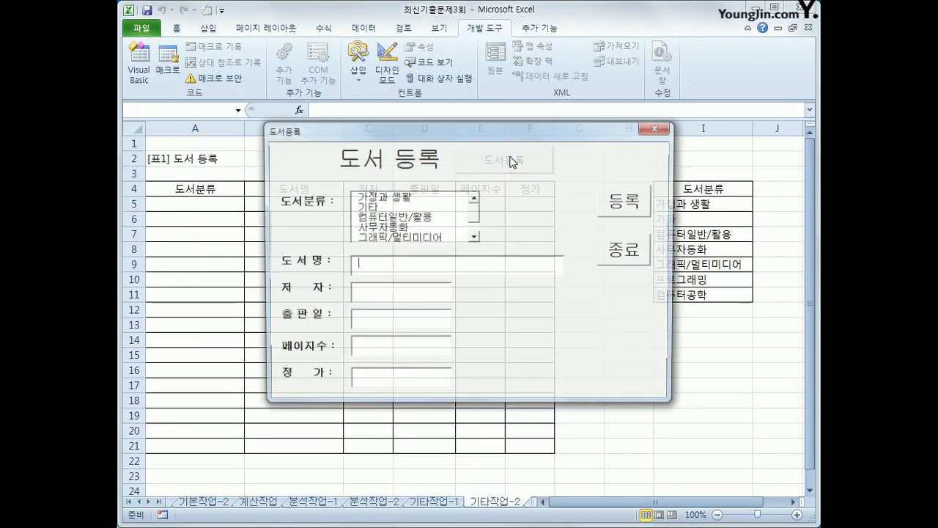
- Enter a test book: 가정과 생활, a title, an author name, 2018-1-1, 110 pages, price 152000
{"action": "left_click", "coordinate": [417, 200]}
{"action": "left_click", "coordinate": [401, 268]}
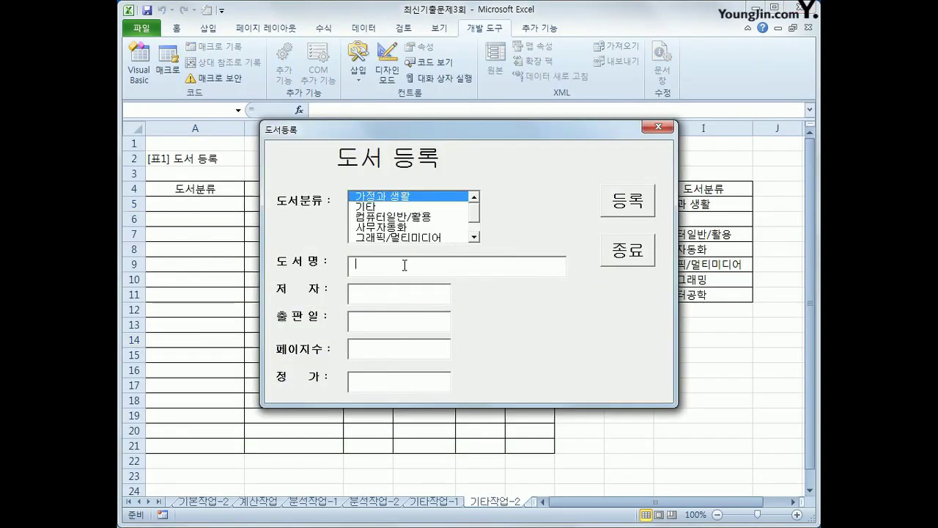
{"action": "type", "text": "김나다"}
{"action": "key", "text": "Tab"}
{"action": "key", "text": "Tab"}
{"action": "left_click", "coordinate": [401, 291]}
{"action": "key", "text": "Tab"}
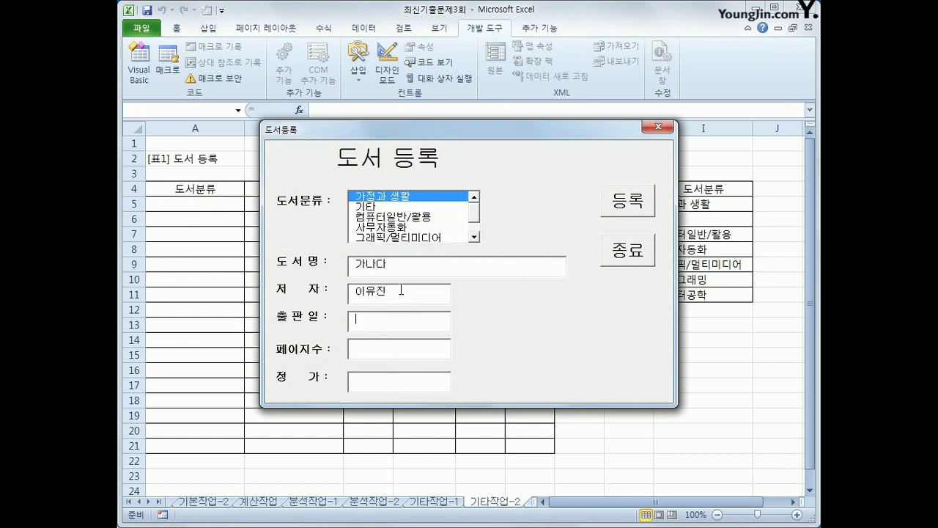
{"action": "type", "text": "2018-1-1"}
{"action": "key", "text": "Tab"}
{"action": "type", "text": "110"}
{"action": "key", "text": "Tab"}
{"action": "type", "text": "152000"}
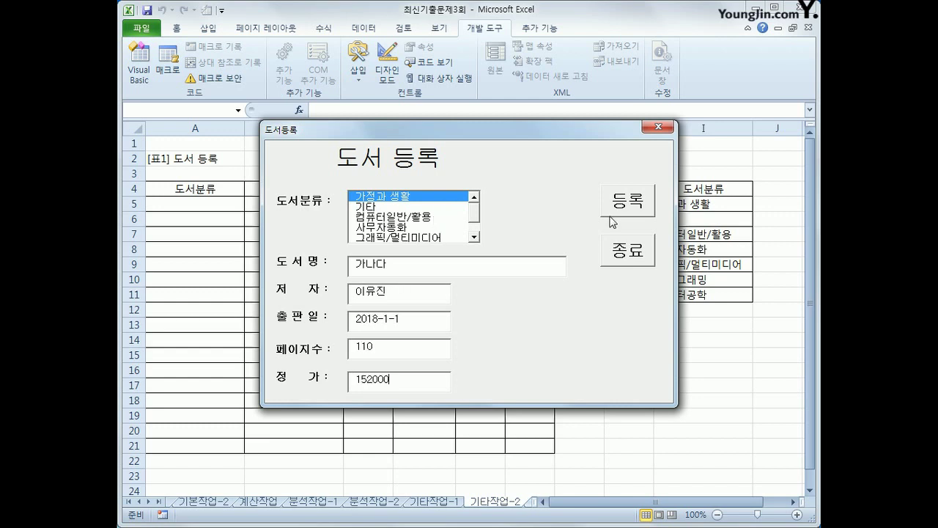
- Register the book into row 5 and close the form
{"action": "left_click", "coordinate": [621, 207]}
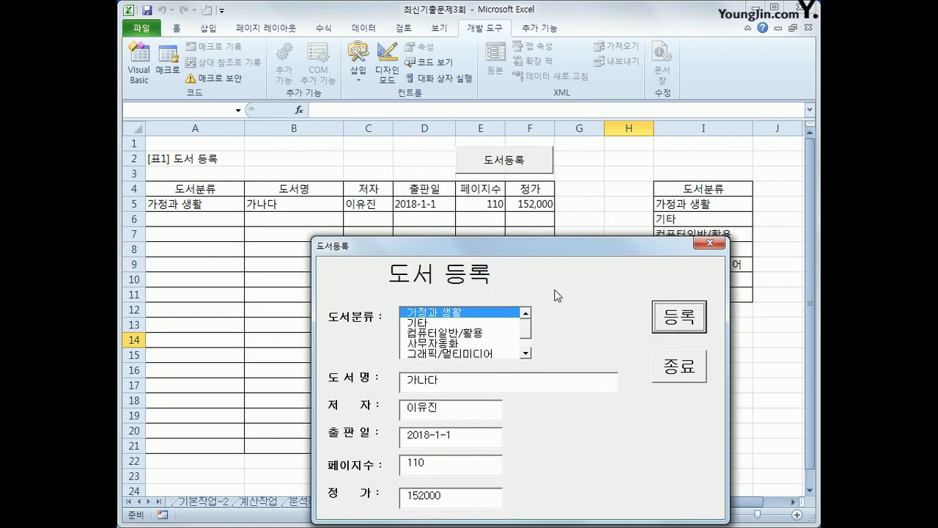
{"action": "left_click", "coordinate": [667, 368]}
{"action": "left_click", "coordinate": [586, 383]}
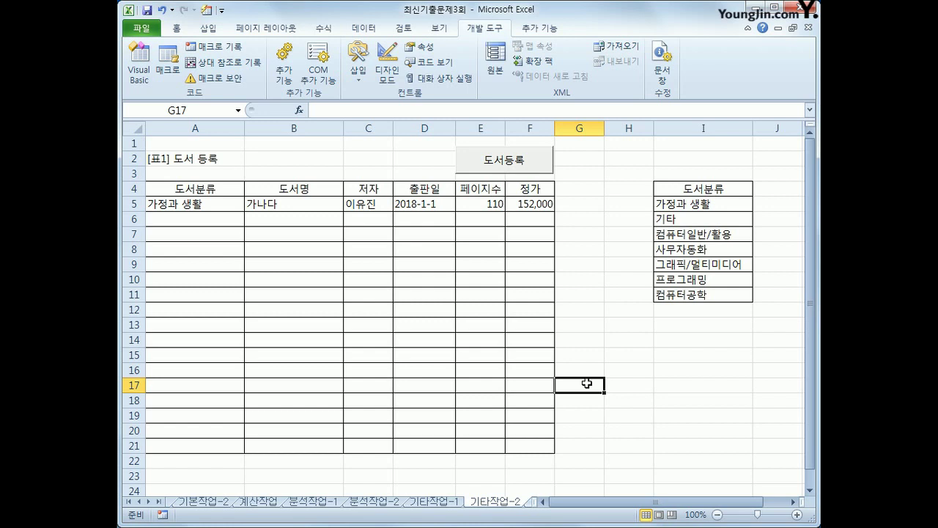
- Insert If IsNull(lst도서코드.Value) Then above the Cells lines
{"action": "left_click", "coordinate": [140, 71]}
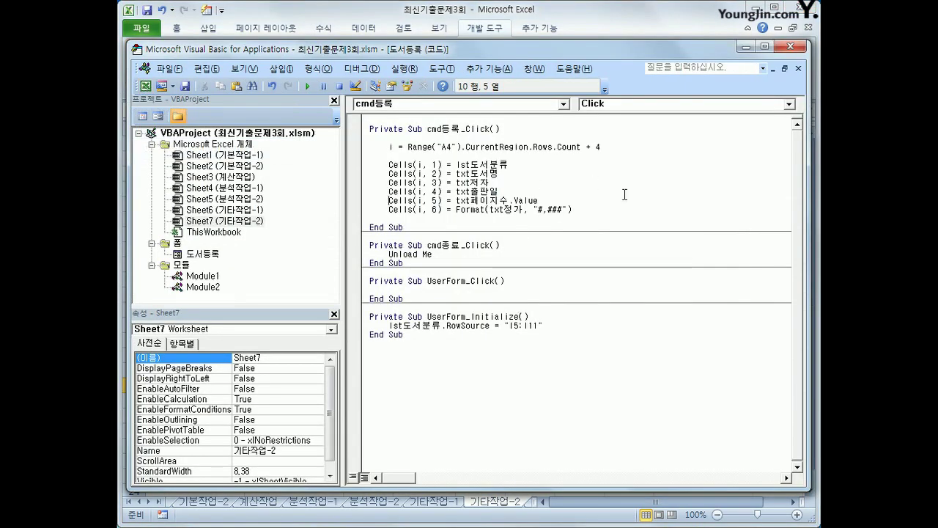
{"action": "left_click", "coordinate": [500, 157]}
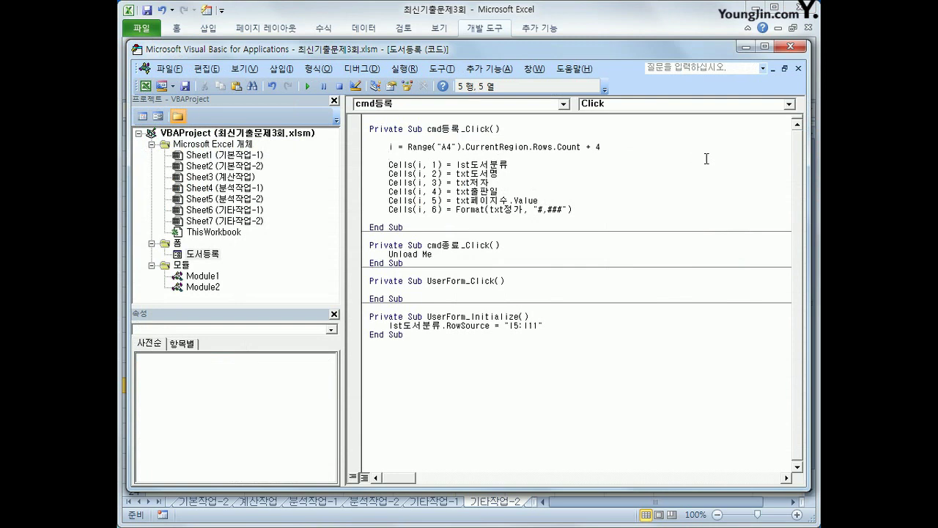
{"action": "key", "text": "Return"}
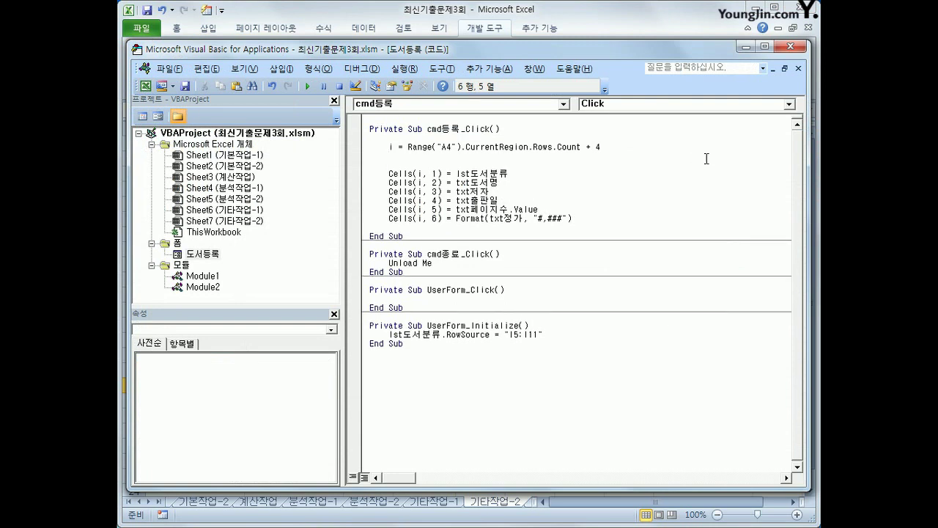
{"action": "type", "text": "if isnull("}
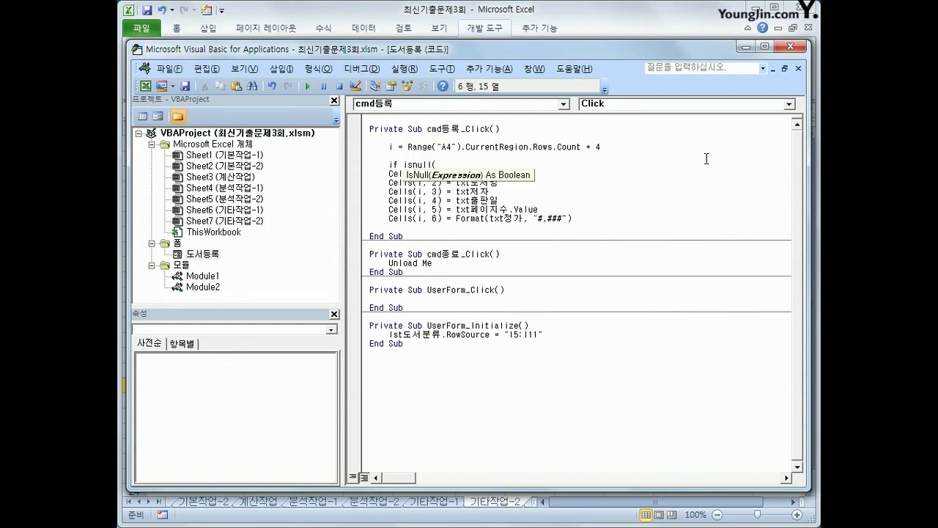
{"action": "type", "text": "lst도서분"}
{"action": "type", "text": "드.value)"}
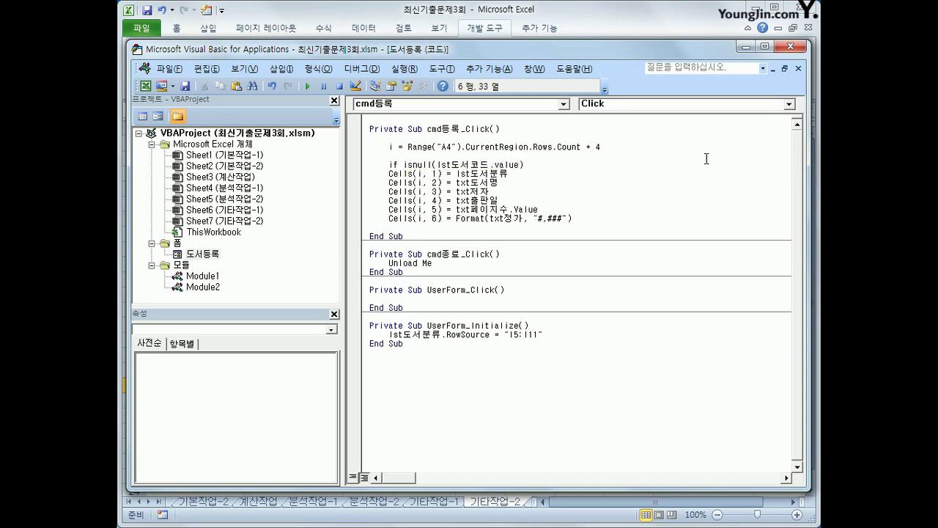
{"action": "type", "text": " Then"}
{"action": "key", "text": "Return"}
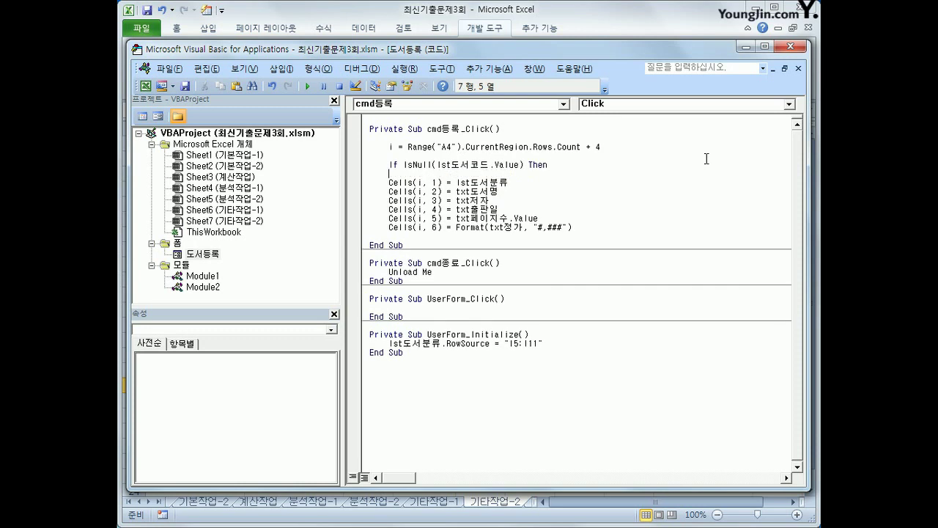
- Add MsgBox "도서분류를 선택하세요." and lst도서분류.ListIndex = 0 inside the If
{"action": "type", "text": "msgbox \""}
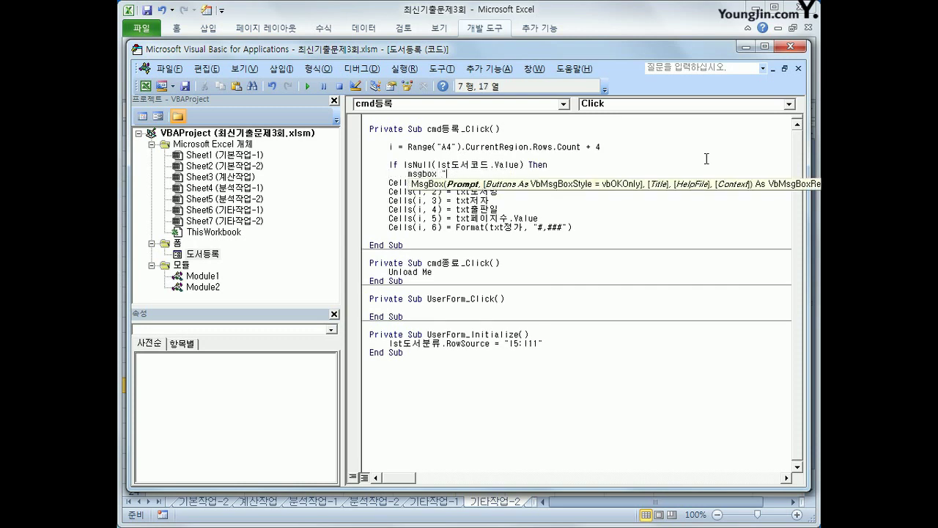
{"action": "type", "text": "도서분류를 선택하세요"}
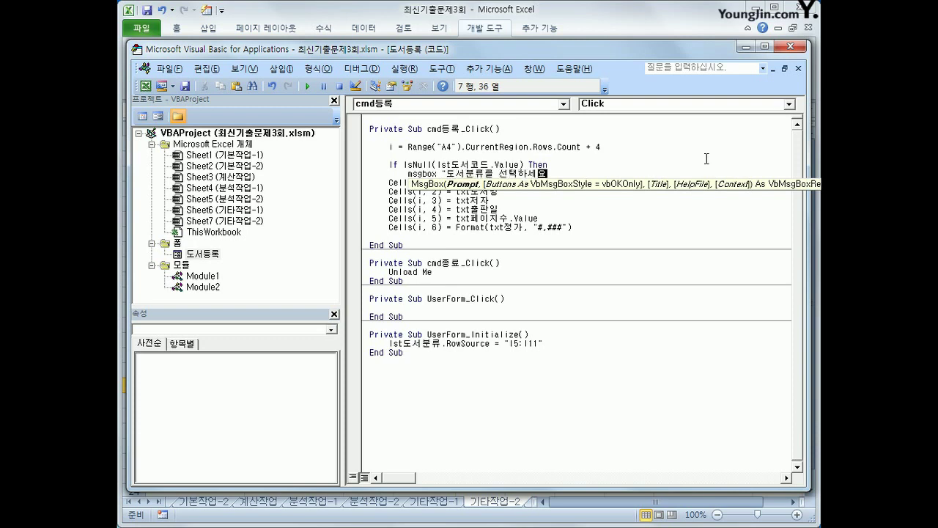
{"action": "type", "text": ".\""}
{"action": "key", "text": "Return"}
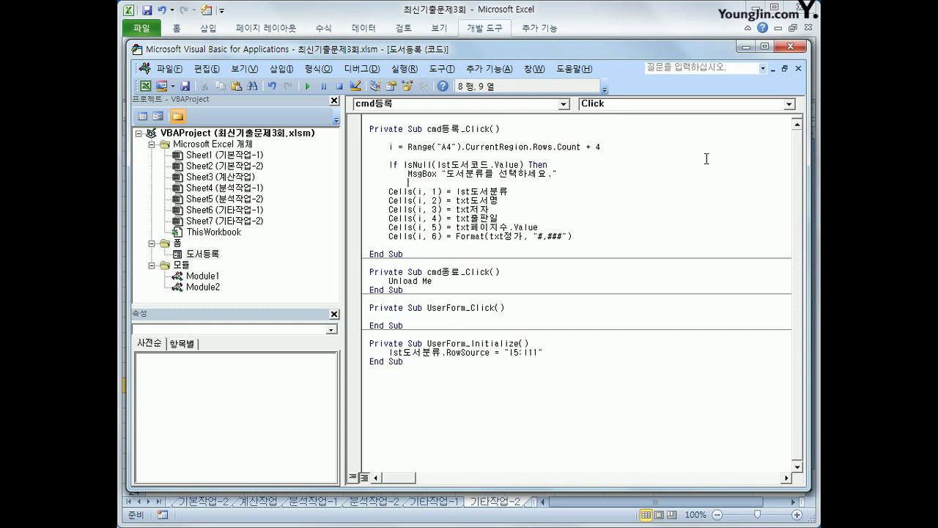
{"action": "type", "text": "lst도서분류.lis"}
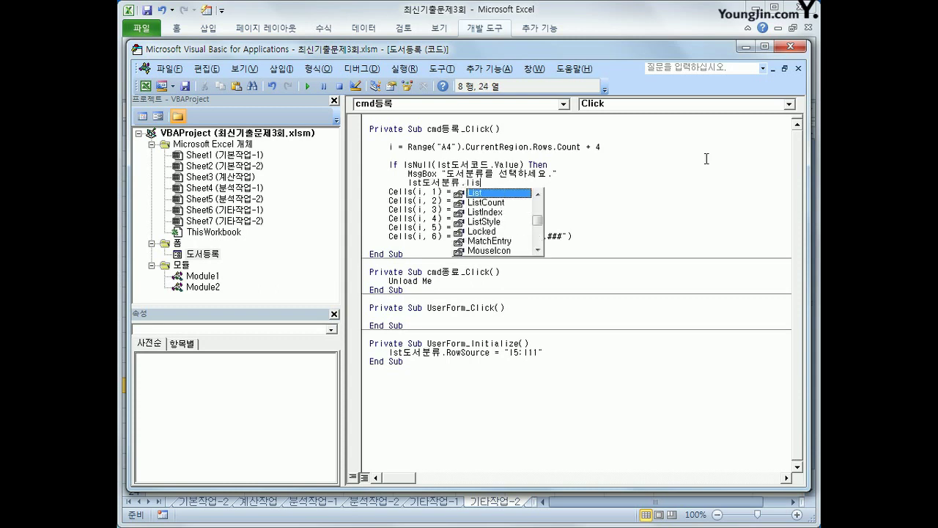
{"action": "type", "text": "tin ="}
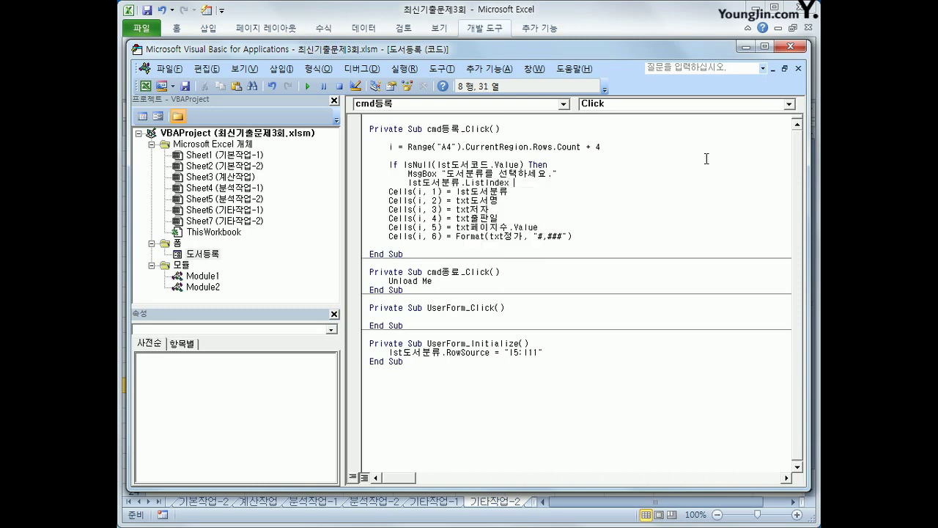
{"action": "type", "text": "0"}
{"action": "key", "text": "Return"}
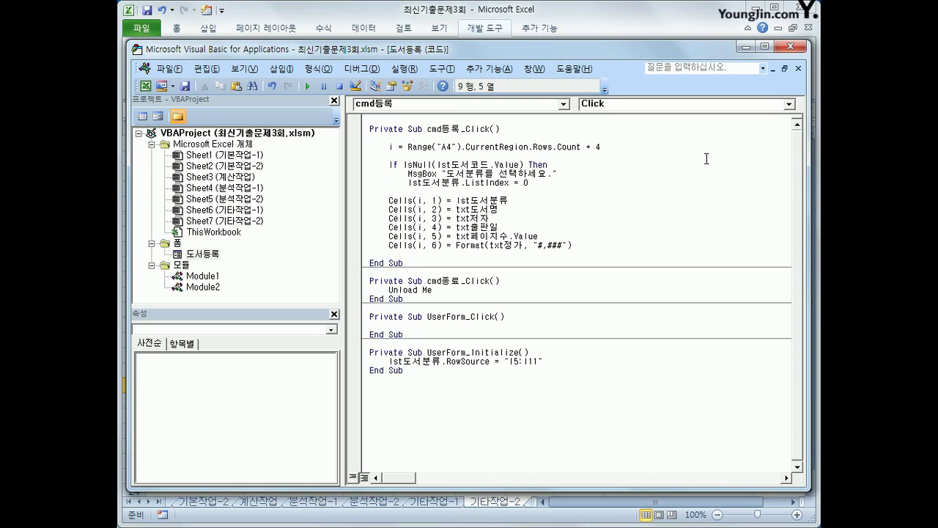
- Add Else and indent the six Cells lines beneath it
{"action": "type", "text": "else"}
{"action": "key", "text": "Down"}
{"action": "key", "text": "Tab"}
{"action": "key", "text": "Down"}
{"action": "key", "text": "Home"}
{"action": "key", "text": "Tab"}
{"action": "key", "text": "Down"}
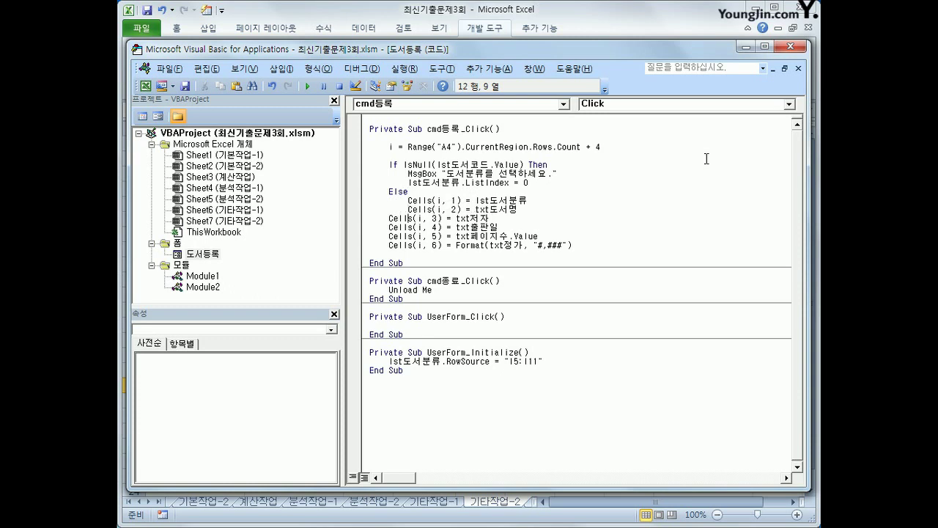
{"action": "key", "text": "Home"}
{"action": "key", "text": "Tab"}
{"action": "key", "text": "Down"}
{"action": "key", "text": "Home"}
{"action": "key", "text": "Tab"}
{"action": "key", "text": "Down"}
{"action": "key", "text": "Home"}
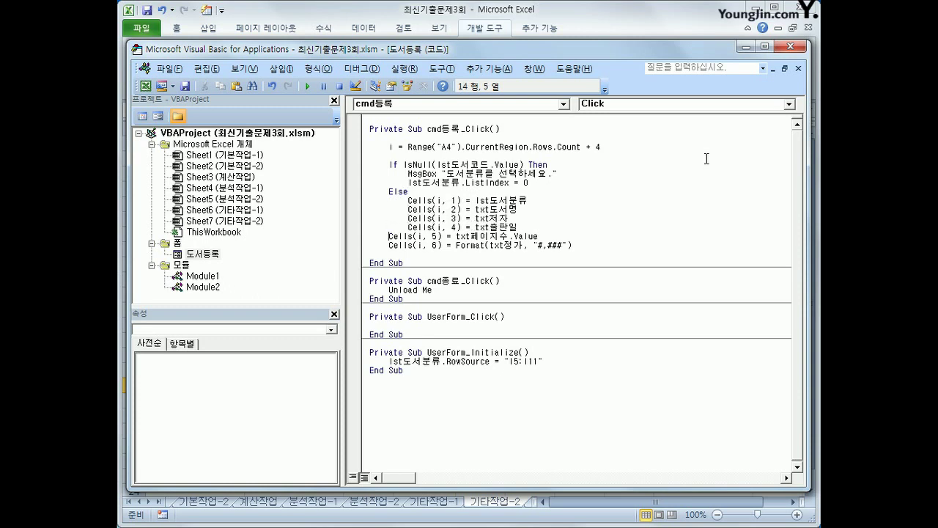
{"action": "key", "text": "Tab"}
{"action": "key", "text": "Down"}
{"action": "key", "text": "Tab"}
- Close the block with End If after the Format line
{"action": "key", "text": "End"}
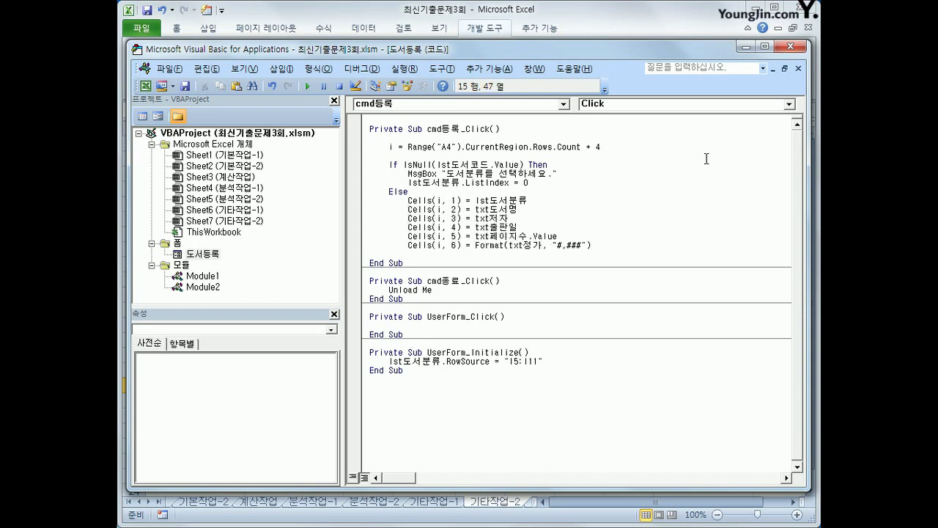
{"action": "key", "text": "Return"}
{"action": "key", "text": "BackSpace"}
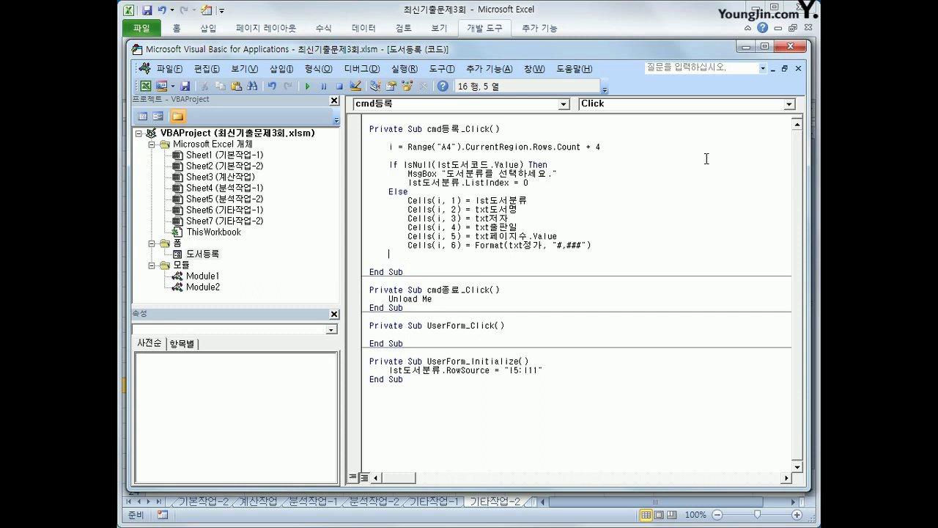
{"action": "type", "text": "end if"}
{"action": "key", "text": "Up"}
{"action": "key", "text": "Up"}
{"action": "key", "text": "Up"}
{"action": "key", "text": "Up"}
{"action": "key", "text": "Up"}
{"action": "key", "text": "Up"}
{"action": "key", "text": "Up"}
{"action": "key", "text": "Up"}
{"action": "key", "text": "Up"}
{"action": "key", "text": "Up"}
{"action": "key", "text": "Up"}
{"action": "key", "text": "Up"}
{"action": "key", "text": "Up"}
- Test registering with no category selected and jump to the failing code line
{"action": "left_click", "coordinate": [801, 46]}
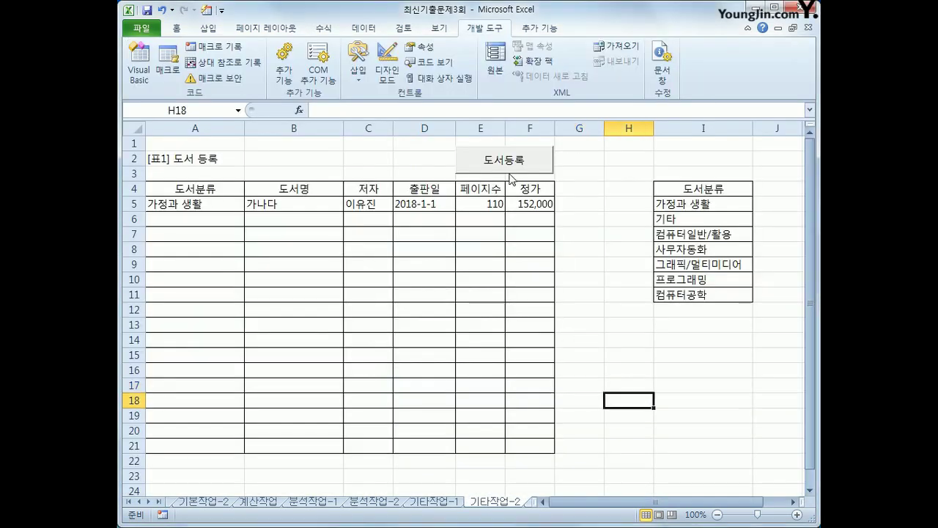
{"action": "left_click", "coordinate": [510, 170]}
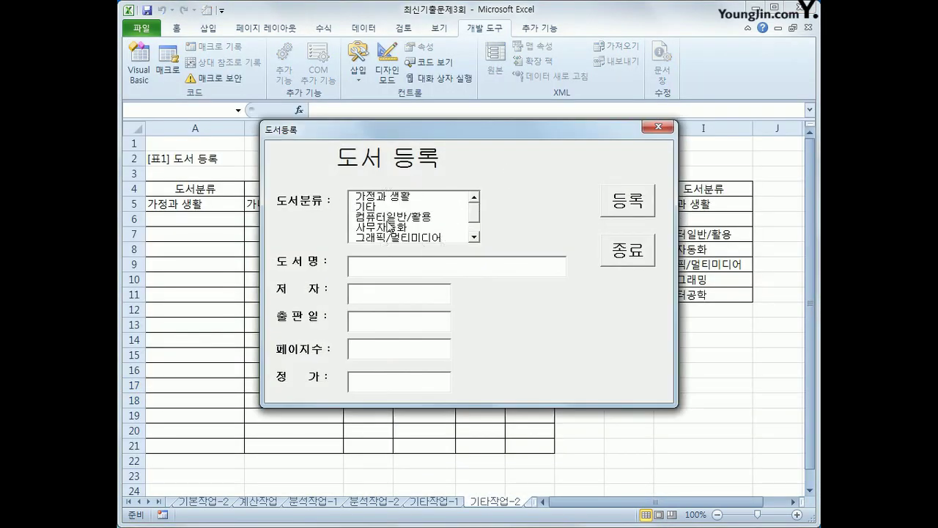
{"action": "left_click", "coordinate": [625, 213]}
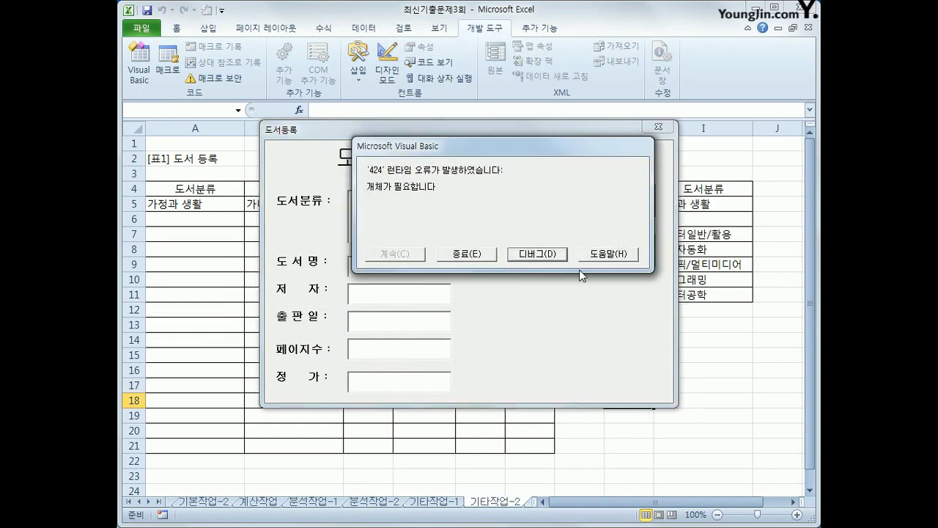
{"action": "left_click", "coordinate": [518, 255]}
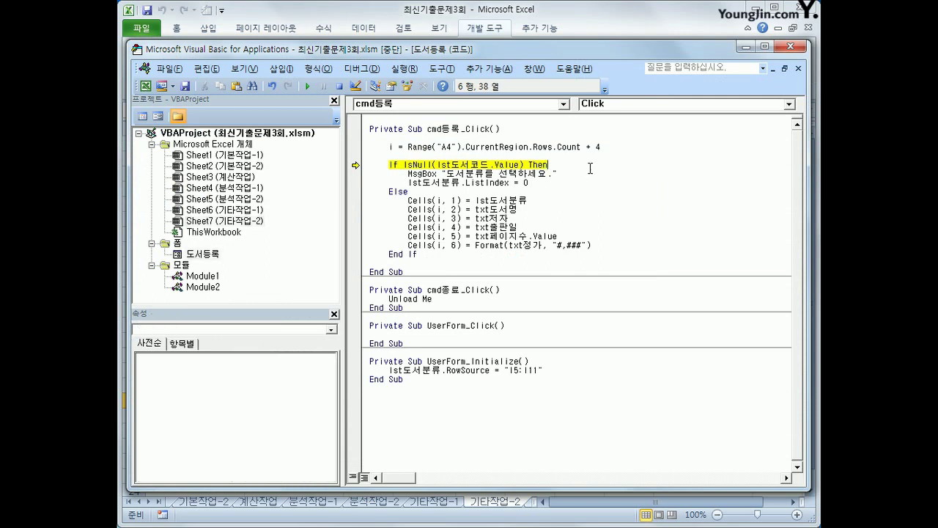
- Correct lst도서코드 to lst도서분류 in the If line, reset the run, and close the editor
{"action": "left_click_drag", "start_coordinate": [472, 165], "coordinate": [492, 165]}
{"action": "type", "text": "ㅇ"}
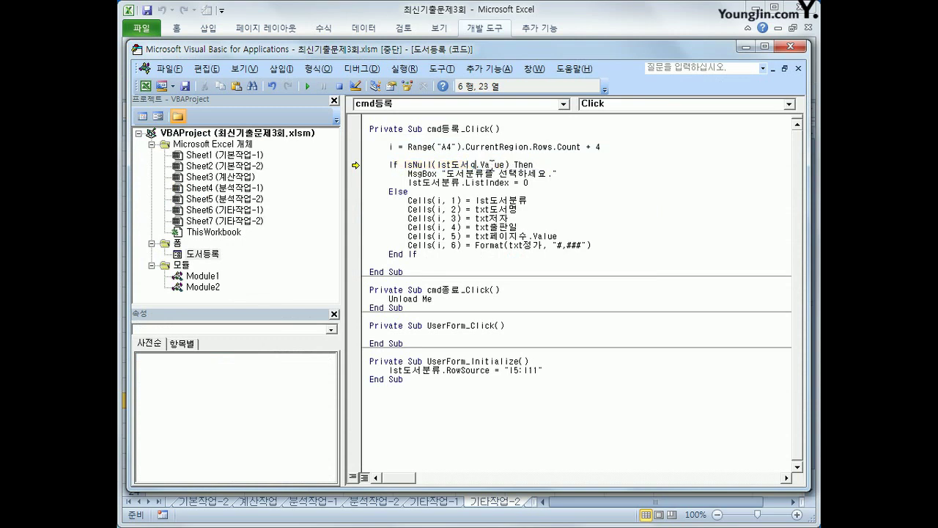
{"action": "type", "text": "분류"}
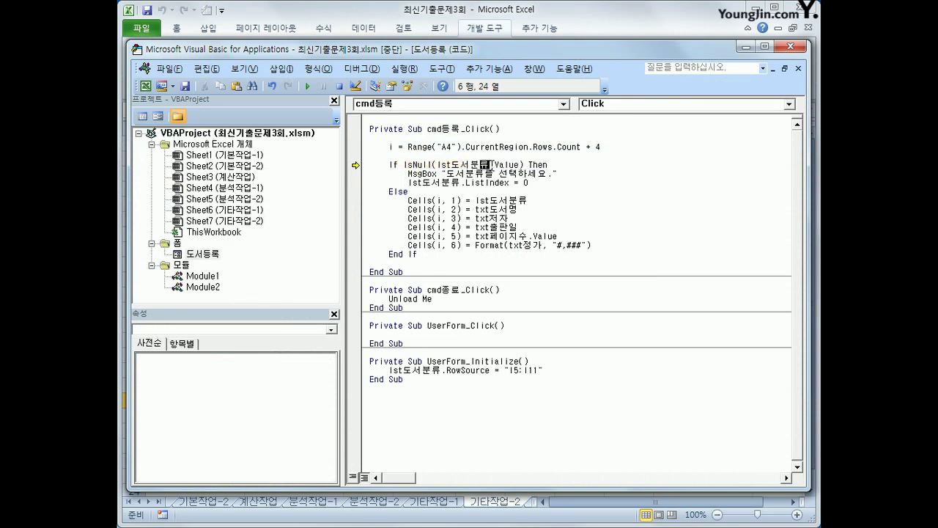
{"action": "left_click", "coordinate": [489, 227]}
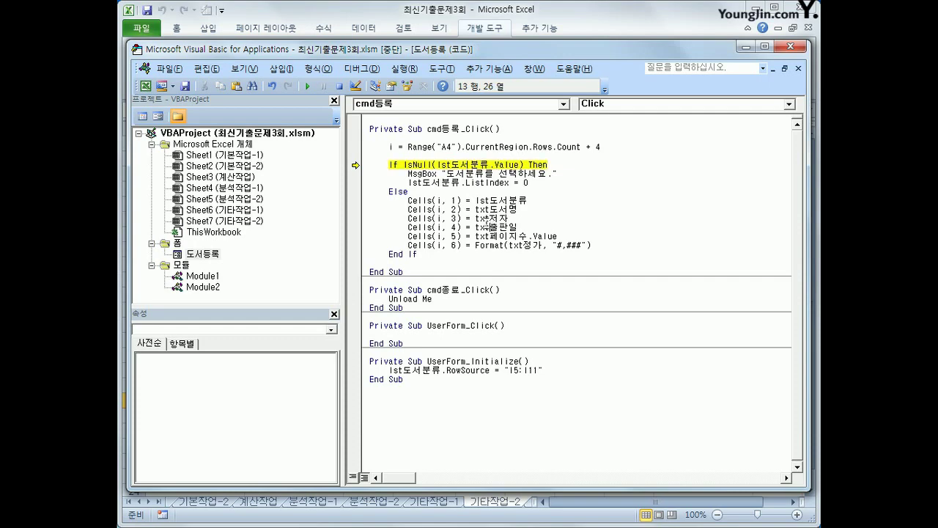
{"action": "left_click", "coordinate": [338, 86]}
{"action": "left_click", "coordinate": [799, 47]}
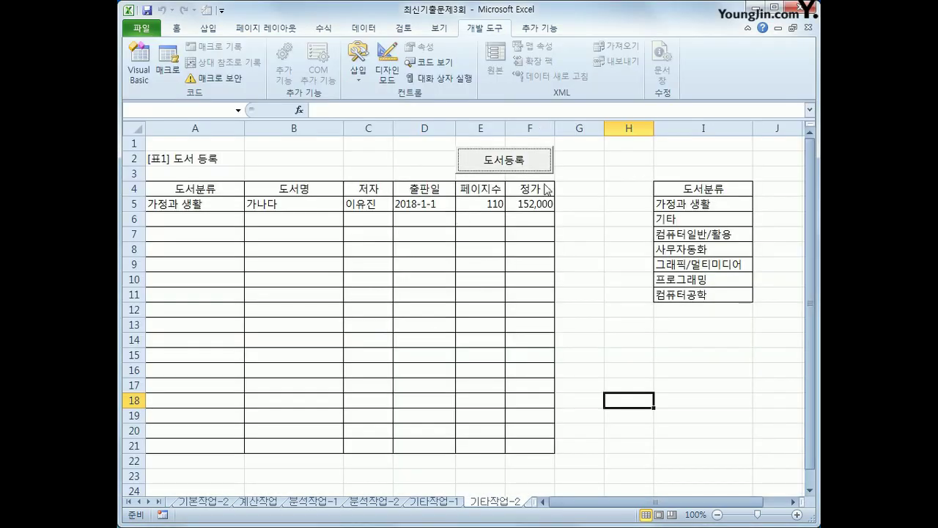
- Reopen 도서등록, register with no category, dismiss the 도서분류를 선택하세요 warning, and close the form
{"action": "left_click", "coordinate": [565, 174]}
{"action": "left_click", "coordinate": [540, 166]}
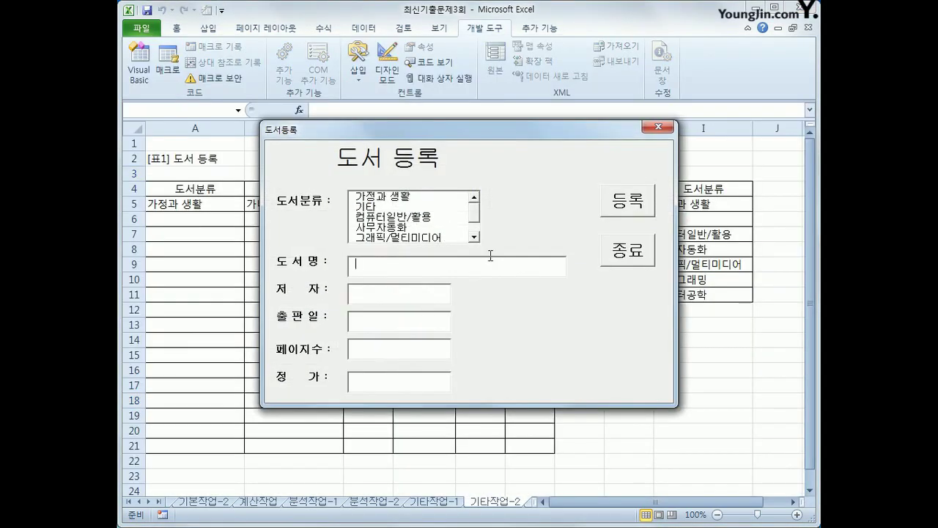
{"action": "left_click", "coordinate": [628, 197]}
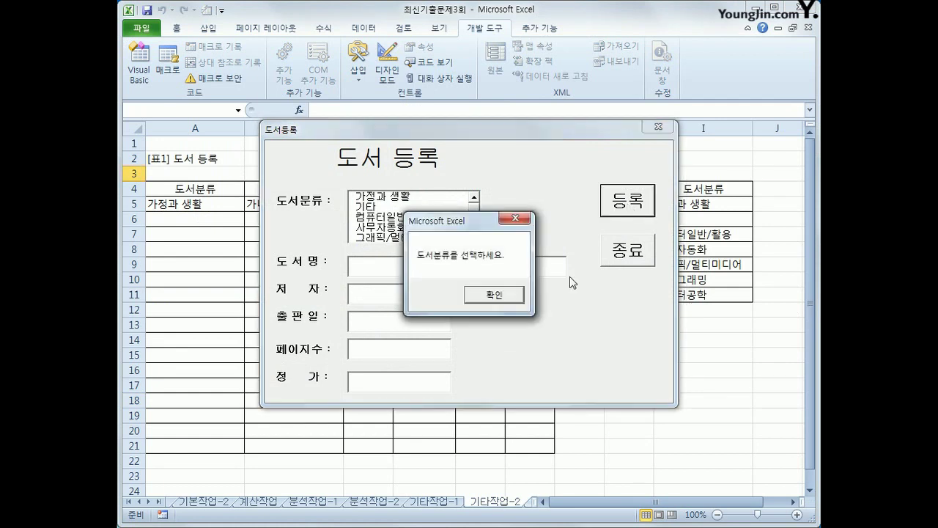
{"action": "left_click", "coordinate": [485, 297]}
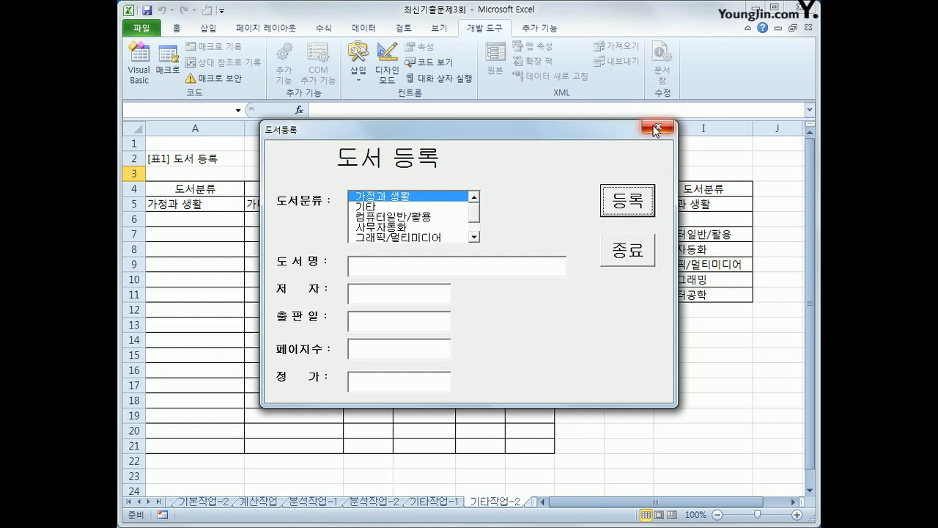
{"action": "left_click", "coordinate": [628, 250]}
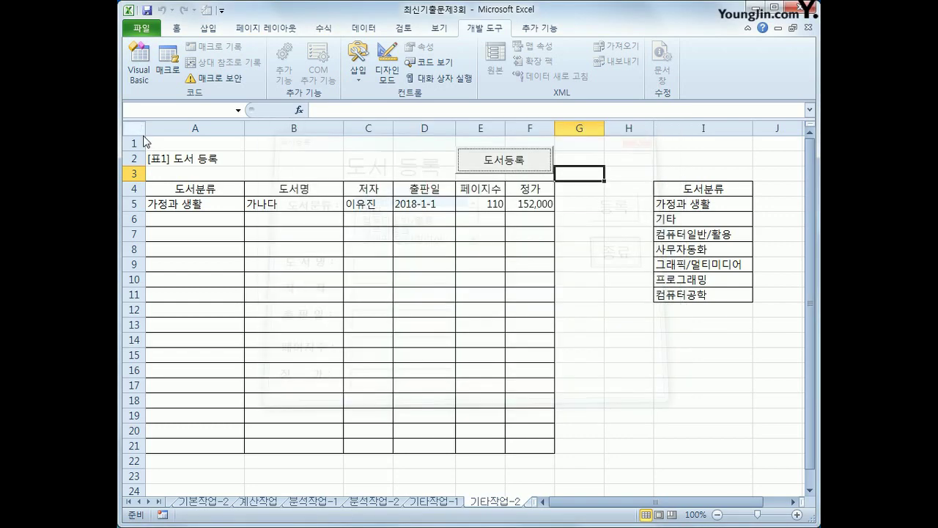
- In the VBA editor, make the Cells(i, 1) line use lst도서분류.List(lst도서분류.ListIndex, 0), then close the editor
{"action": "left_click", "coordinate": [139, 65]}
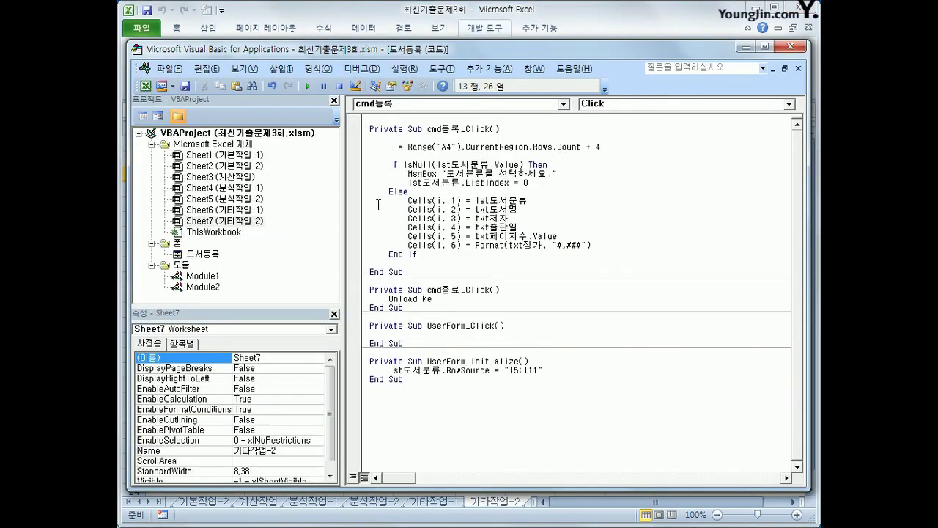
{"action": "left_click", "coordinate": [577, 203]}
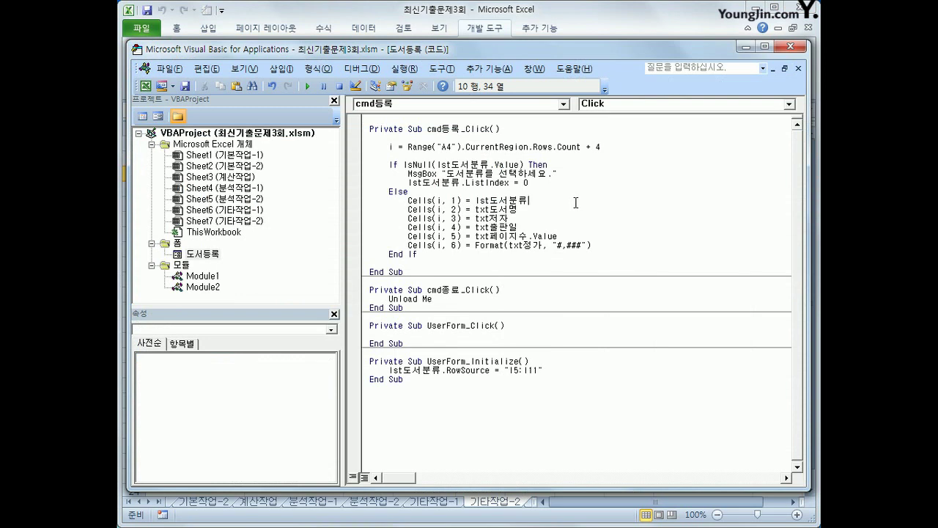
{"action": "left_click_drag", "start_coordinate": [408, 200], "coordinate": [533, 200]}
{"action": "left_click", "coordinate": [547, 204]}
{"action": "type", "text": "."}
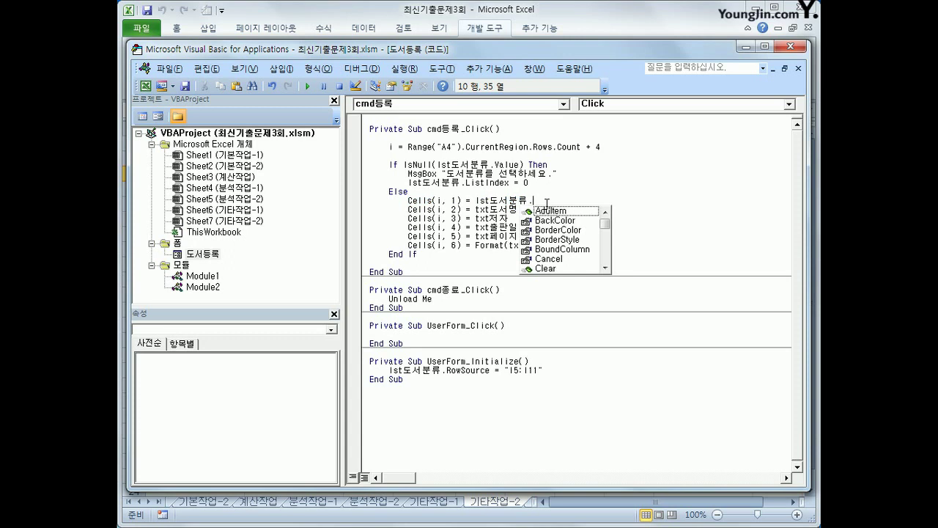
{"action": "type", "text": "list"}
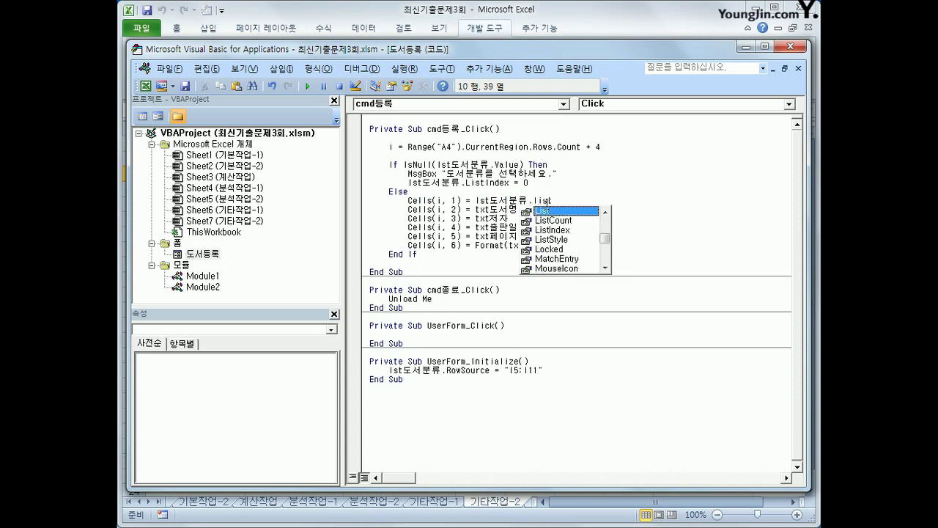
{"action": "key", "text": "Tab"}
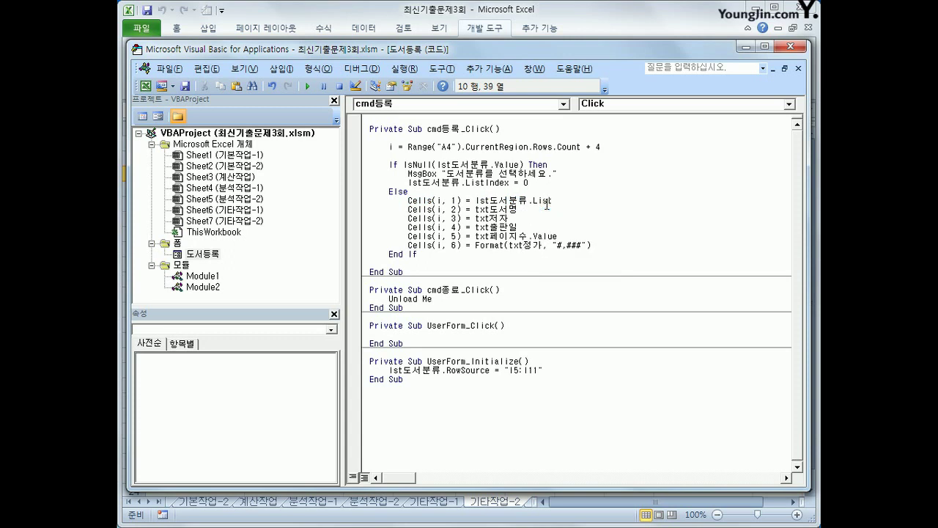
{"action": "type", "text": "("}
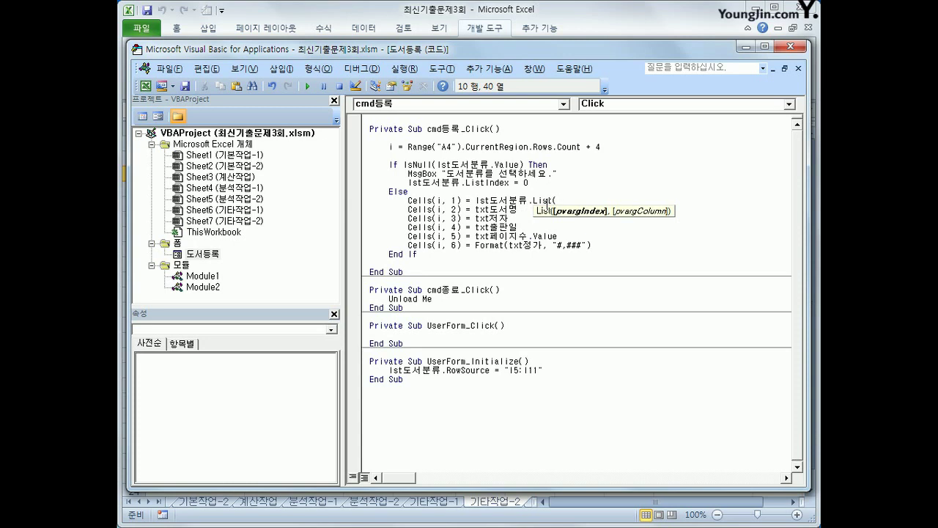
{"action": "type", "text": "lst도서분류."}
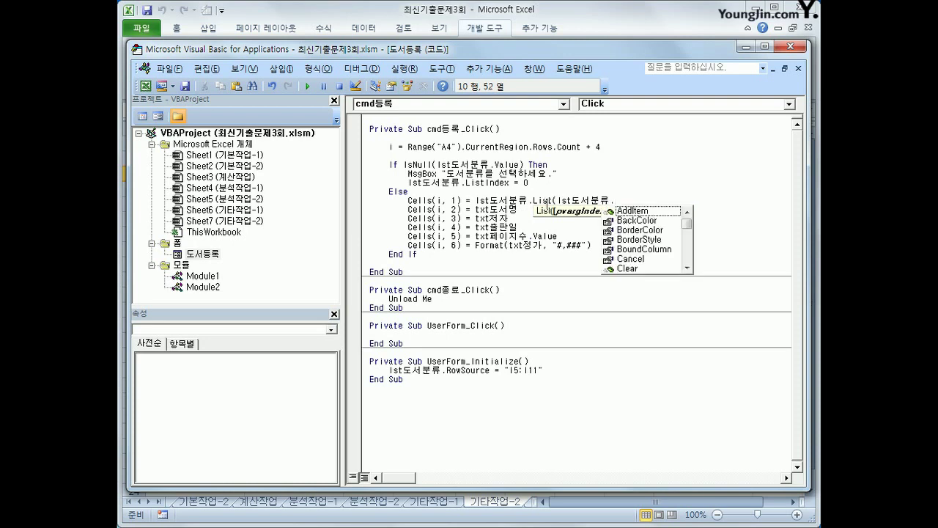
{"action": "type", "text": "listin"}
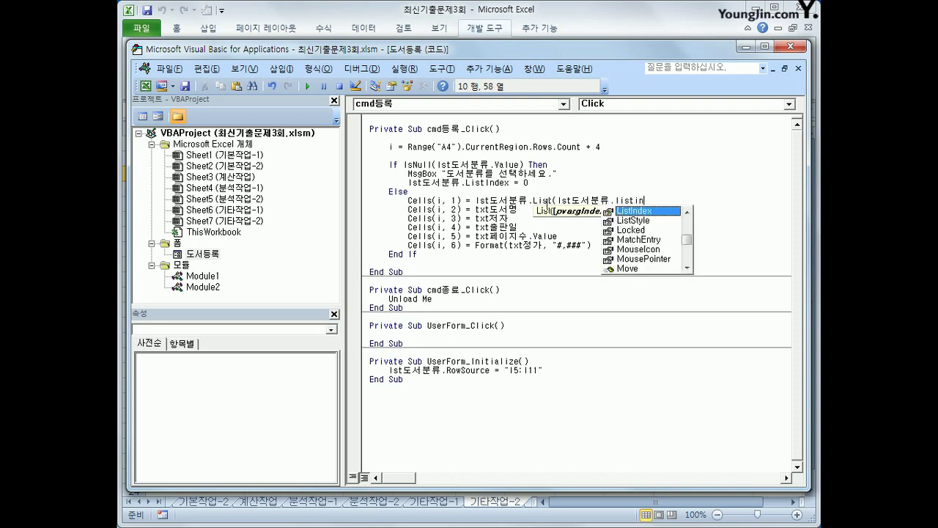
{"action": "key", "text": "Tab"}
{"action": "type", "text": ","}
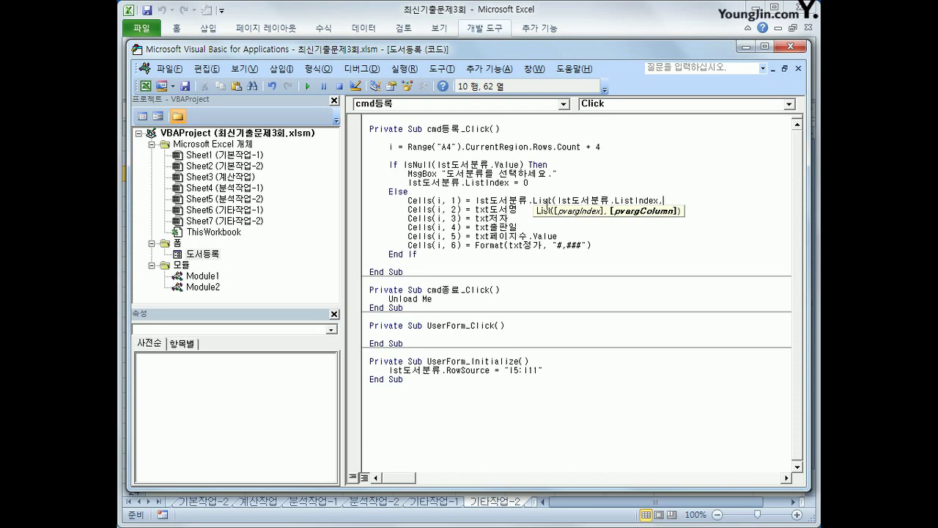
{"action": "type", "text": "0)"}
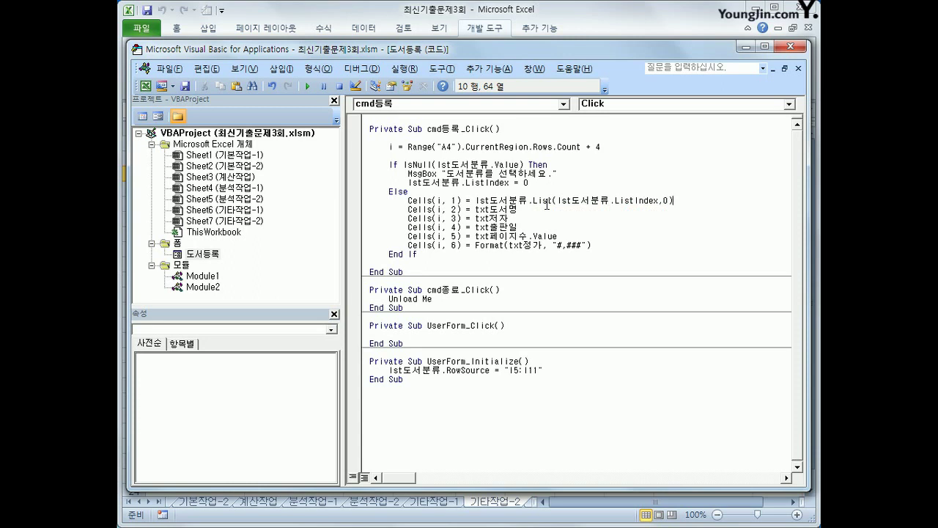
{"action": "left_click", "coordinate": [684, 262]}
{"action": "left_click", "coordinate": [781, 50]}
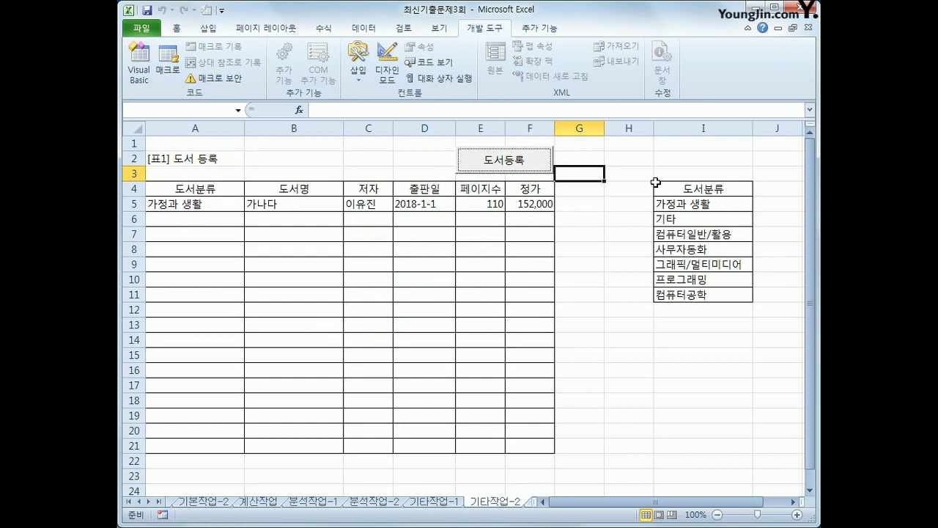
- Open the 도서등록 form, choose 가정과 생활, and enter title 다라마 with the author's name
{"action": "left_click", "coordinate": [469, 167]}
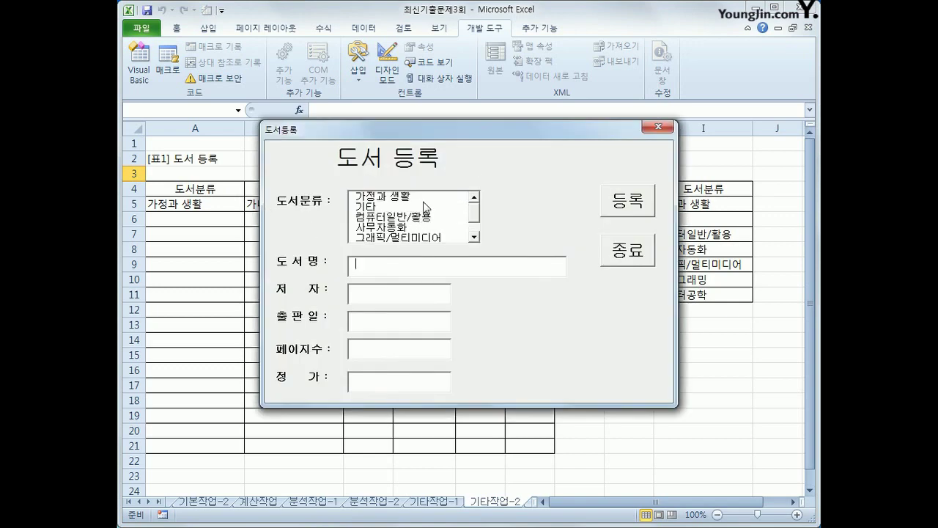
{"action": "left_click", "coordinate": [424, 199]}
{"action": "left_click", "coordinate": [394, 260]}
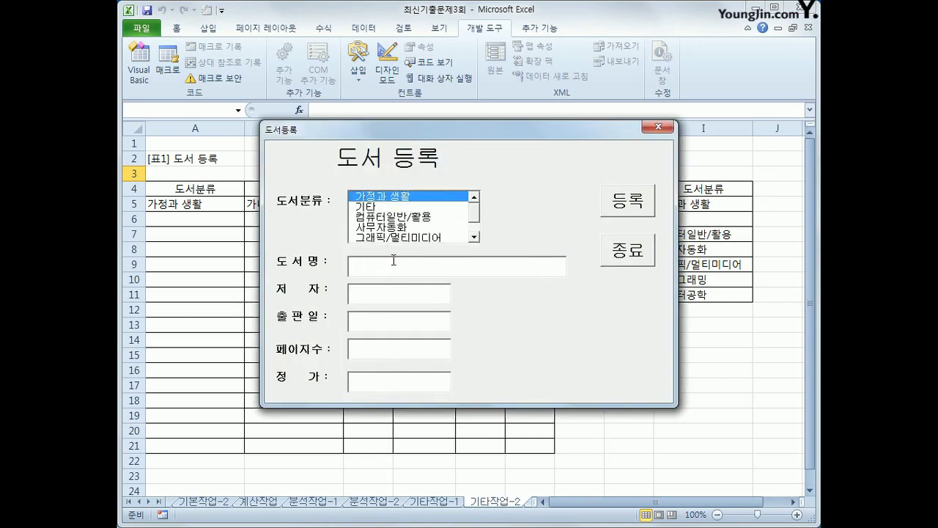
{"action": "type", "text": "dshi"}
{"action": "key", "text": "BackSpace"}
{"action": "key", "text": "BackSpace"}
{"action": "key", "text": "BackSpace"}
{"action": "key", "text": "BackSpace"}
{"action": "type", "text": "ㅁ다라마"}
{"action": "key", "text": "Tab"}
{"action": "type", "text": "ㅐ"}
{"action": "key", "text": "BackSpace"}
{"action": "key", "text": "BackSpace"}
- Enter publication date 2017-1-1, 120 pages and price 15000, then register the book and close the form
{"action": "key", "text": "Tab"}
{"action": "type", "text": "2017-1-1"}
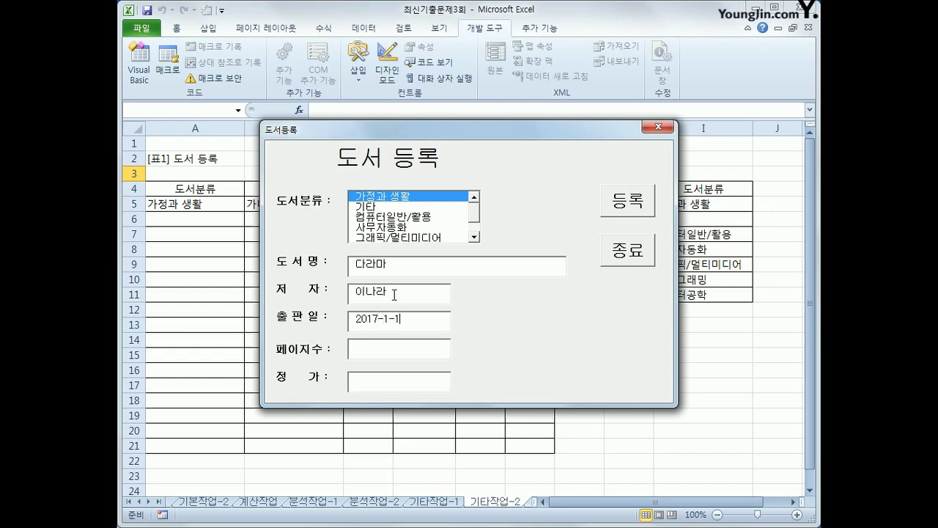
{"action": "key", "text": "Tab"}
{"action": "type", "text": "120"}
{"action": "key", "text": "Tab"}
{"action": "type", "text": "15000"}
{"action": "left_click", "coordinate": [642, 207]}
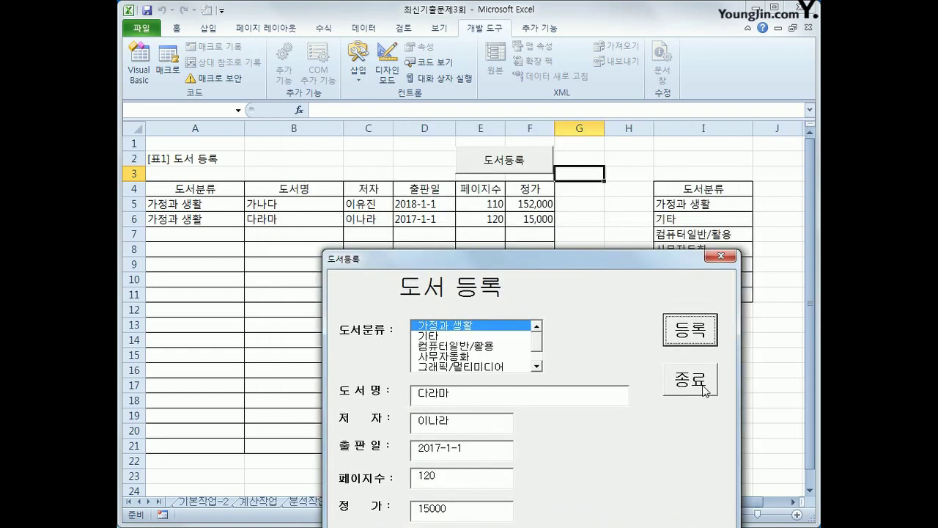
{"action": "left_click", "coordinate": [690, 382]}
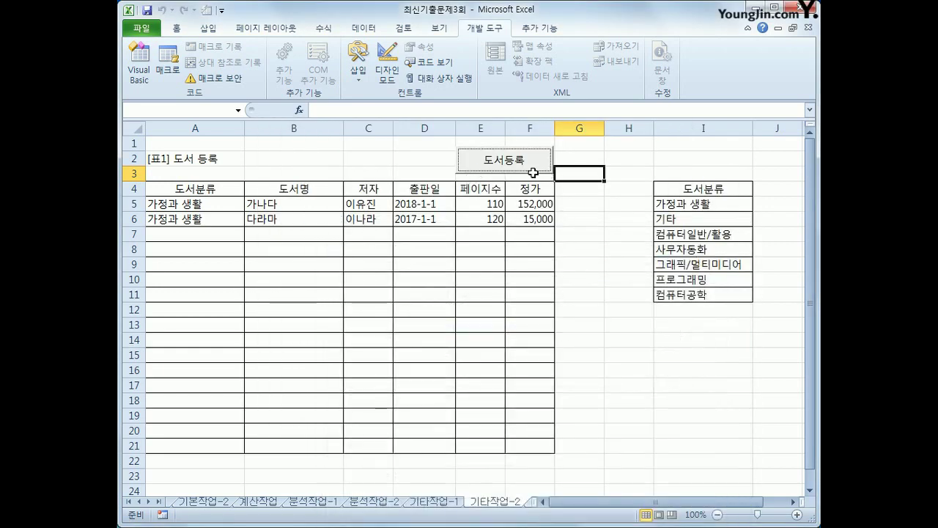
{"action": "left_click", "coordinate": [599, 325]}
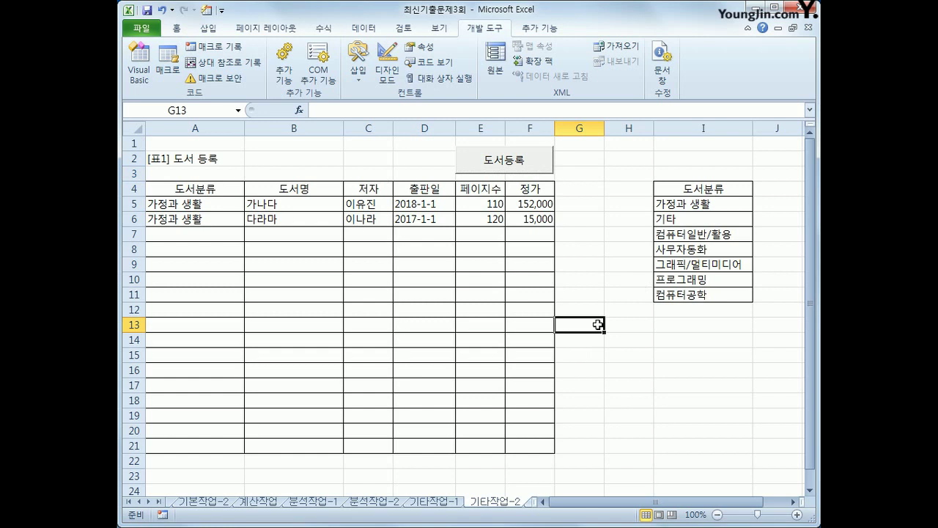